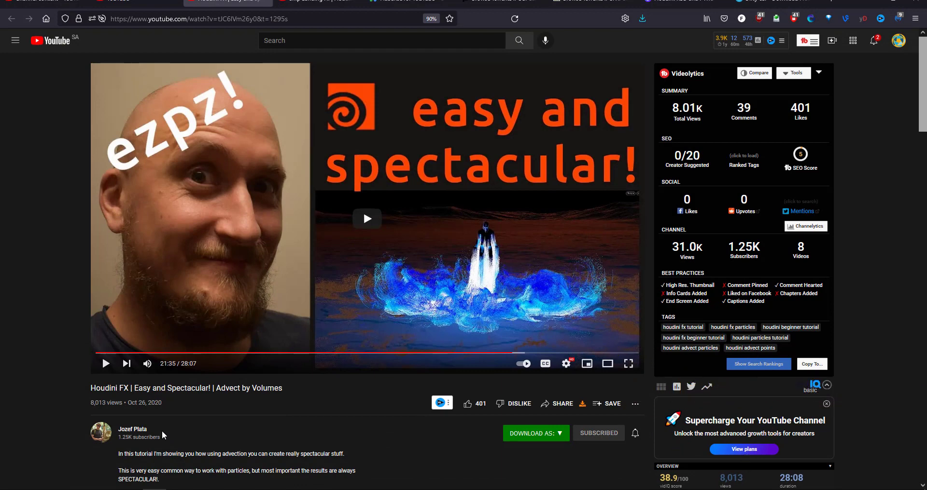
pyautogui.moveTo(130, 431); pyautogui.dragTo(121, 431)
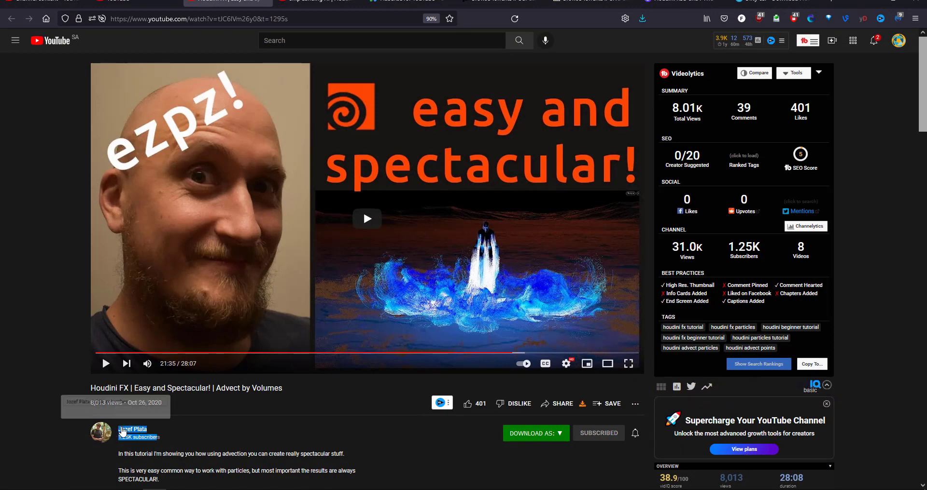
pyautogui.click(234, 431)
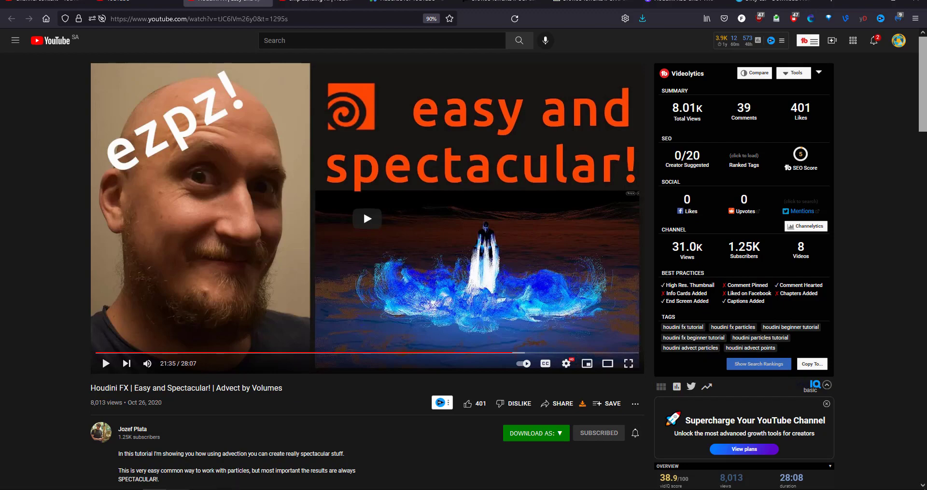
# Switch to Houdini and look over the rubber toy particle branch in the geo2 network.
pyautogui.moveTo(179, 489)
pyautogui.click(230, 469)
pyautogui.moveTo(423, 365); pyautogui.dragTo(461, 426, button='middle')
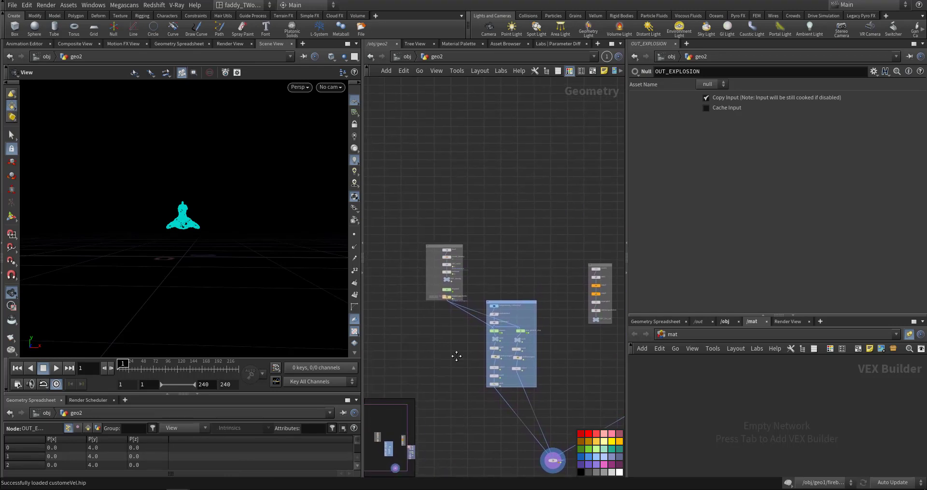
pyautogui.scroll(4, 455, 378)
pyautogui.moveTo(449, 339); pyautogui.dragTo(468, 413, button='middle')
pyautogui.scroll(2, 468, 412)
pyautogui.moveTo(451, 361); pyautogui.dragTo(317, 225, button='middle')
pyautogui.scroll(3, 184, 216)
pyautogui.moveTo(186, 215); pyautogui.dragTo(215, 232)
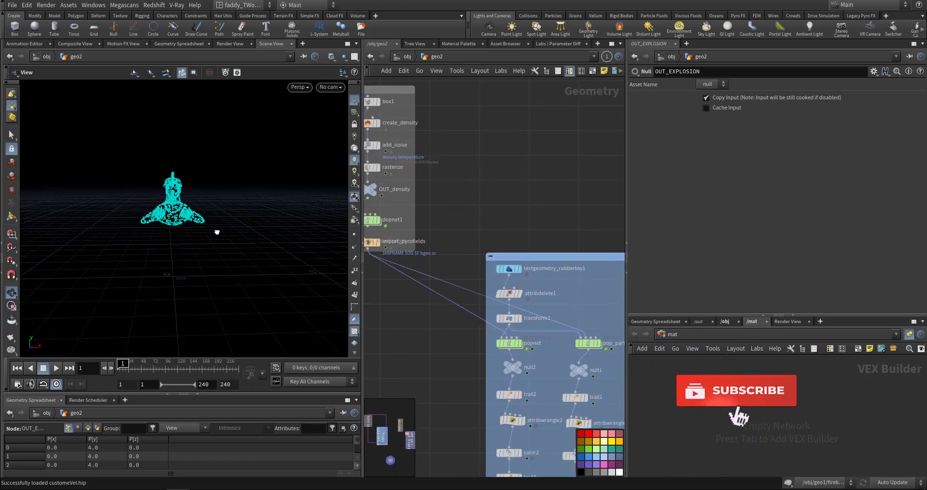
pyautogui.moveTo(496, 324); pyautogui.dragTo(434, 304, button='middle')
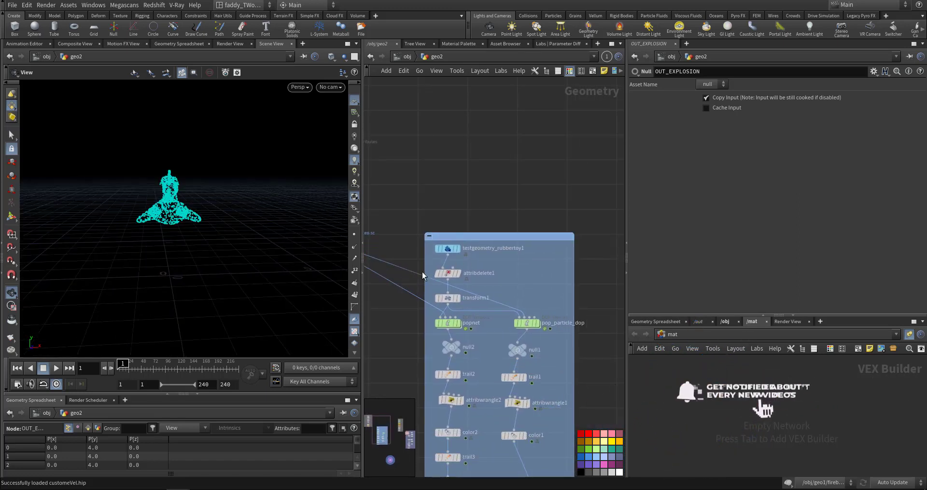
# Display the testgeometry_rubbertoy1, attribdelete1 and transform1 nodes in turn to examine how the source geometry is prepared.
pyautogui.click(459, 249)
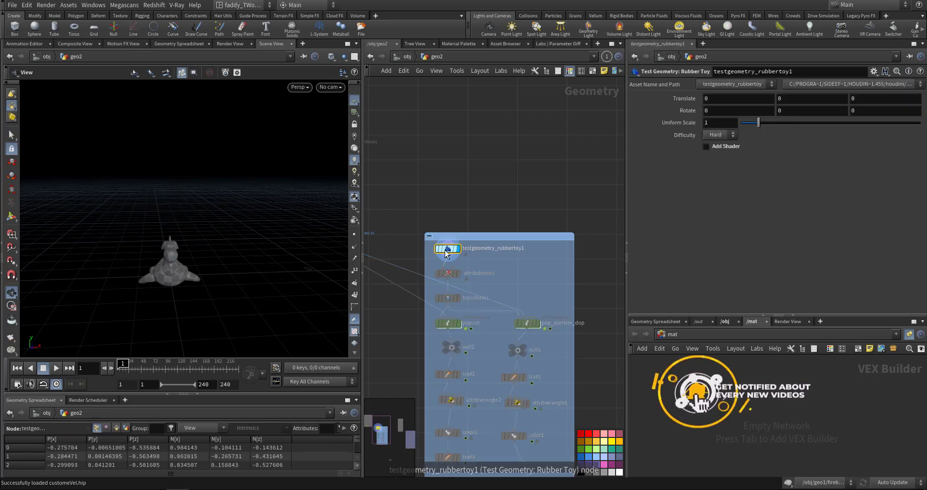
pyautogui.moveTo(151, 283); pyautogui.dragTo(308, 282)
pyautogui.scroll(5, 535, 271)
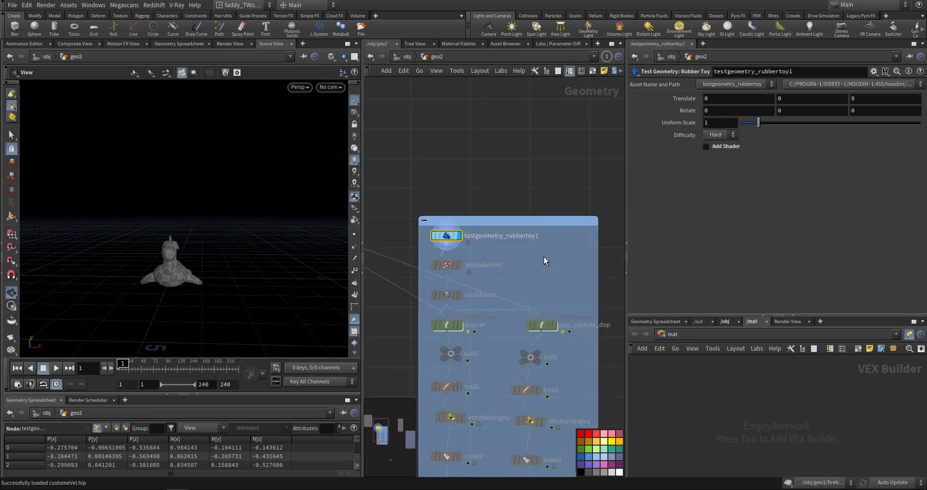
pyautogui.click(465, 260)
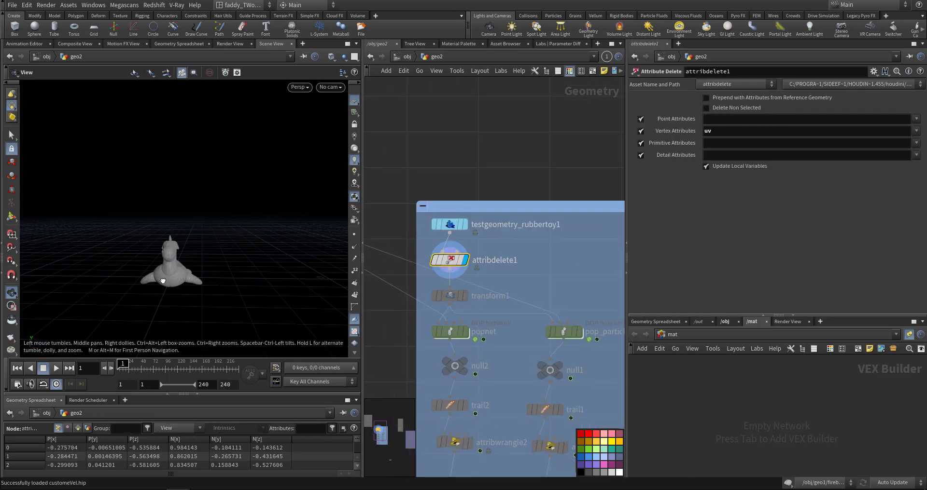
pyautogui.click(465, 295)
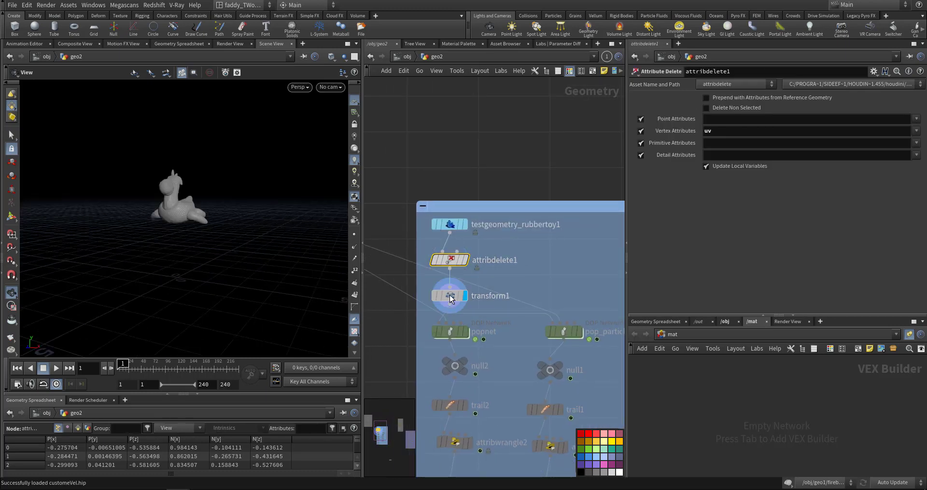
# Display the popnet node in geo2 and go inside its dynamics network.
pyautogui.moveTo(404, 337); pyautogui.dragTo(398, 279, button='middle')
pyautogui.click(460, 273)
pyautogui.click(445, 276)
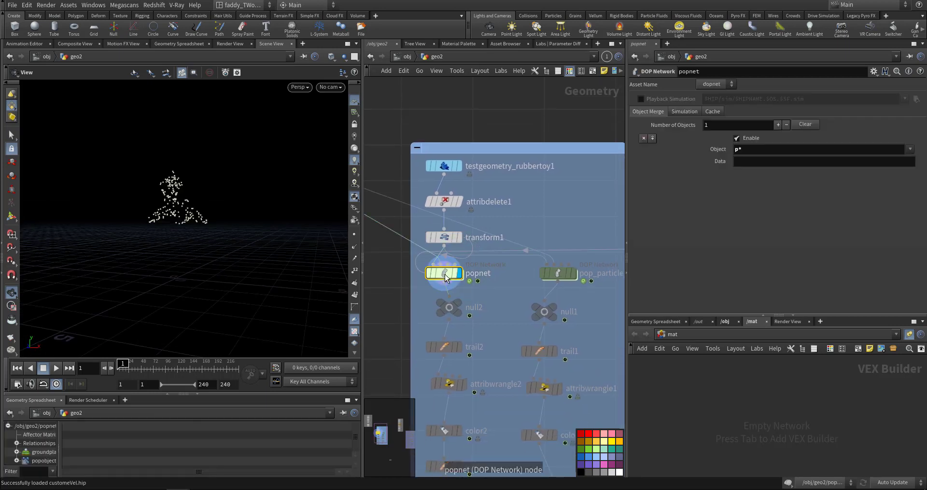
pyautogui.doubleClick(444, 275)
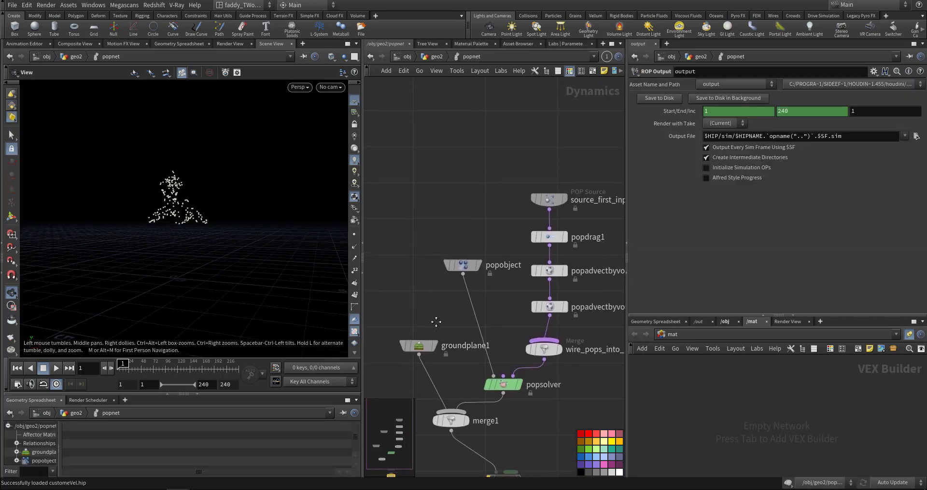
# Examine the emission and birth settings of the source_first_input POP source, including its life expectancy.
pyautogui.click(548, 199)
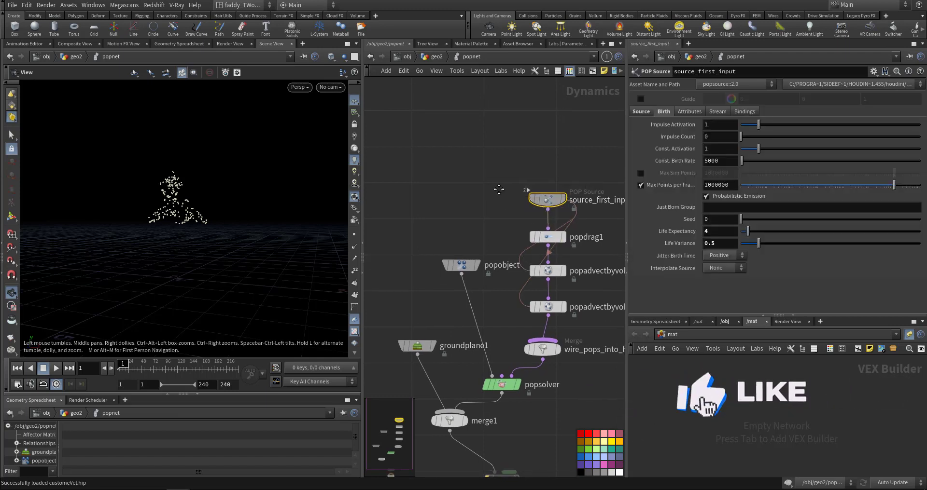
pyautogui.moveTo(496, 187); pyautogui.dragTo(434, 181, button='middle')
pyautogui.click(641, 112)
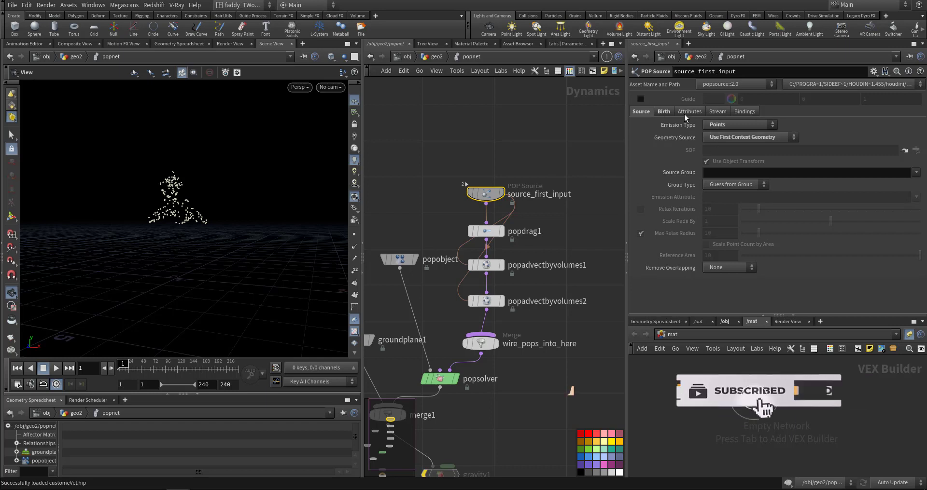
pyautogui.click(664, 112)
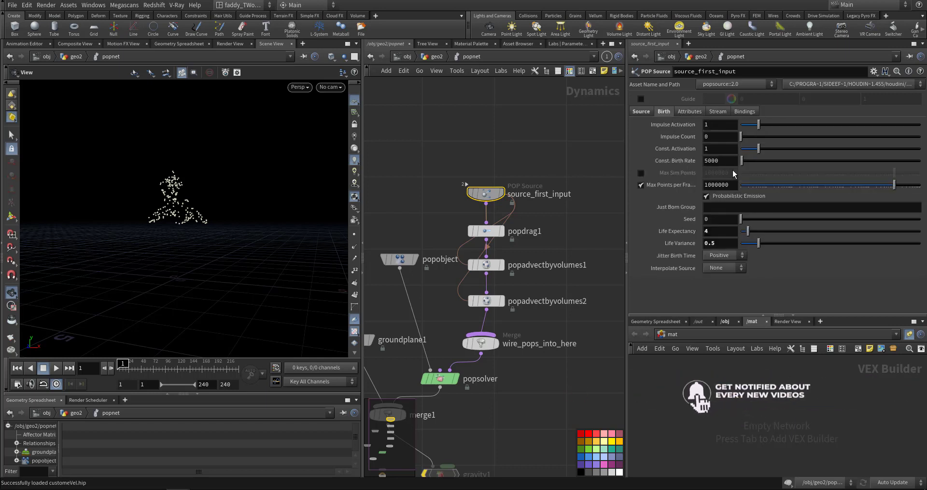
pyautogui.click(672, 236)
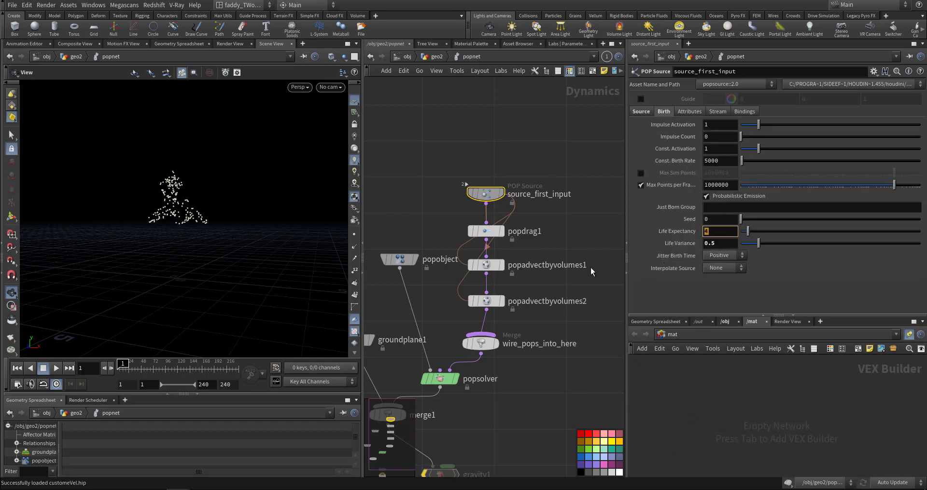
pyautogui.moveTo(578, 232); pyautogui.dragTo(590, 201, button='middle')
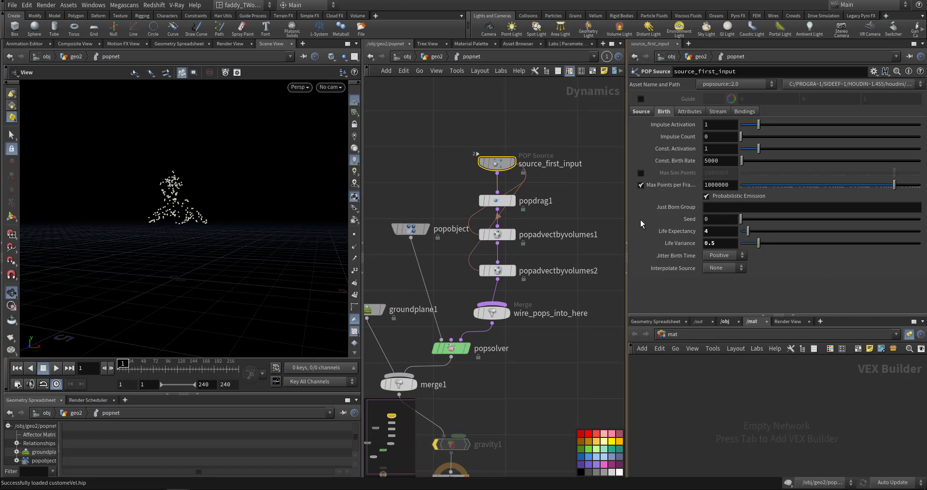
# Look through the popdrag1, popadvectbyvolumes1 and popadvectbyvolumes2 nodes following the particle source.
pyautogui.click(513, 201)
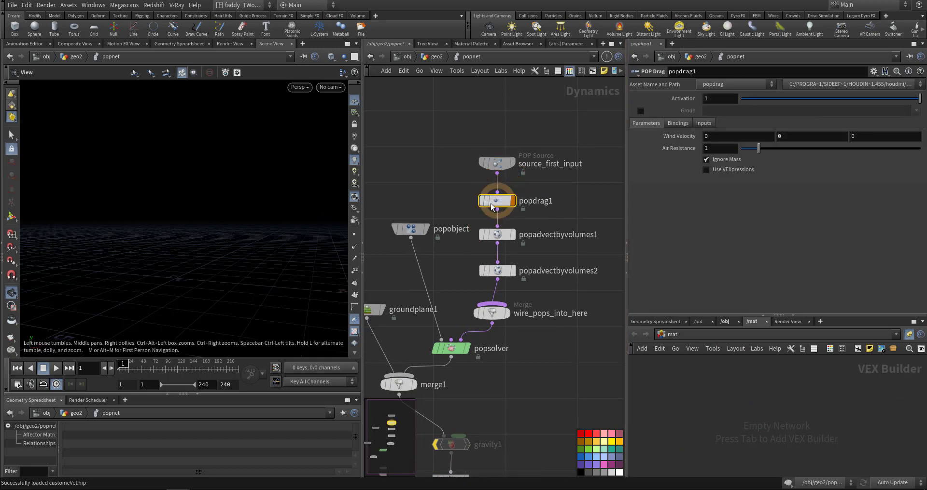
pyautogui.click(504, 235)
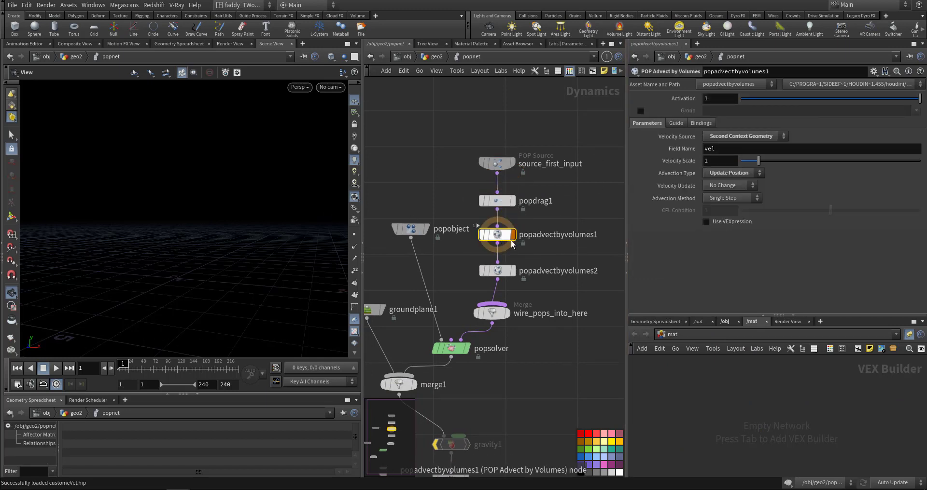
pyautogui.click(497, 270)
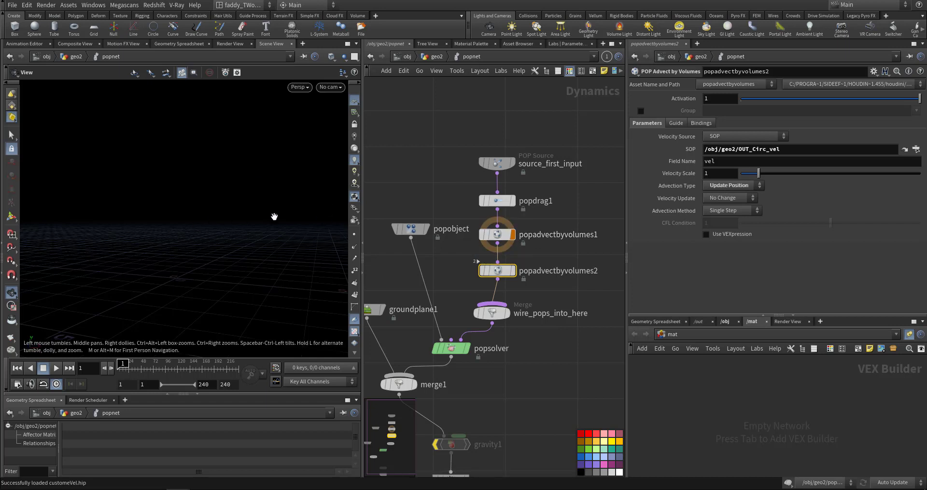
pyautogui.moveTo(440, 299); pyautogui.dragTo(479, 240, button='middle')
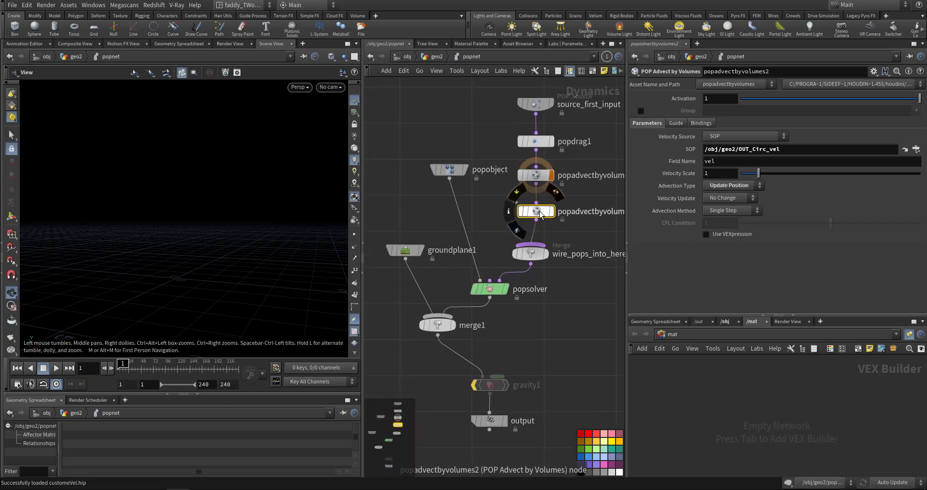
# Examine the velocity source, field name and advection type of popadvectbyvolumes1 and compare them with popadvectbyvolumes2.
pyautogui.click(536, 177)
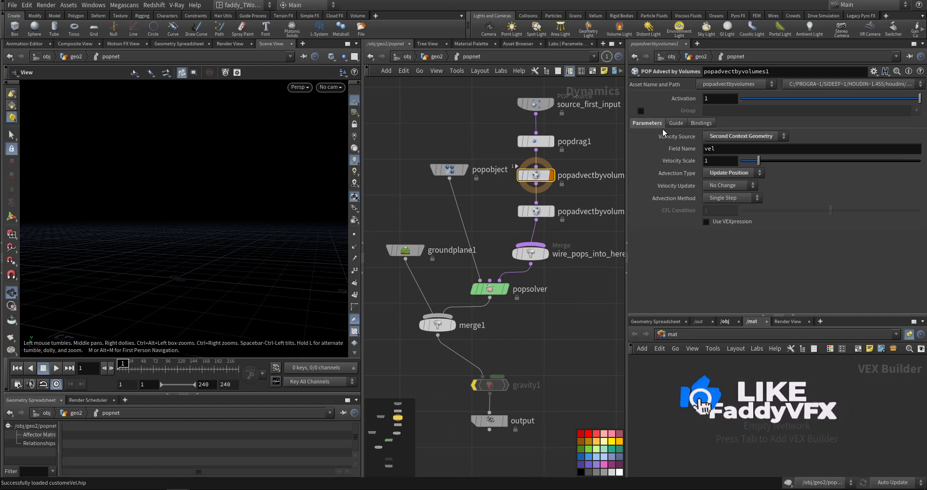
pyautogui.moveTo(587, 154); pyautogui.dragTo(534, 163, button='middle')
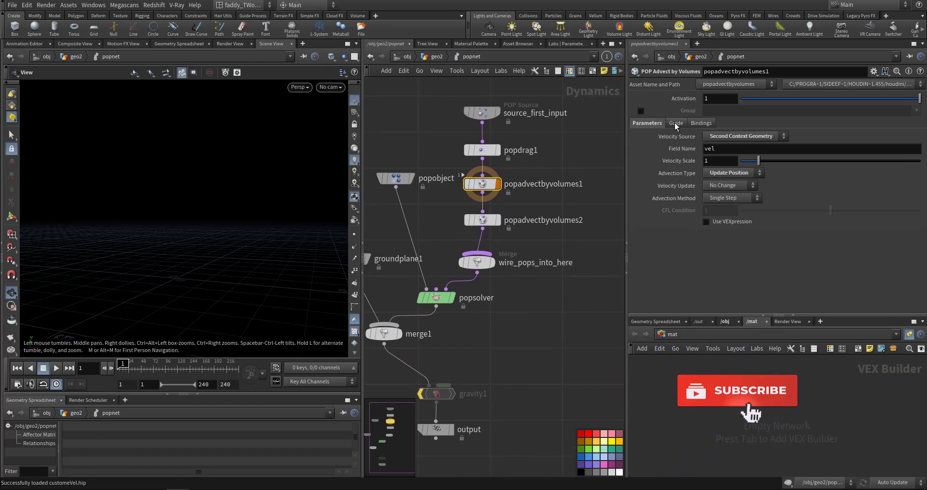
pyautogui.click(739, 139)
pyautogui.click(738, 139)
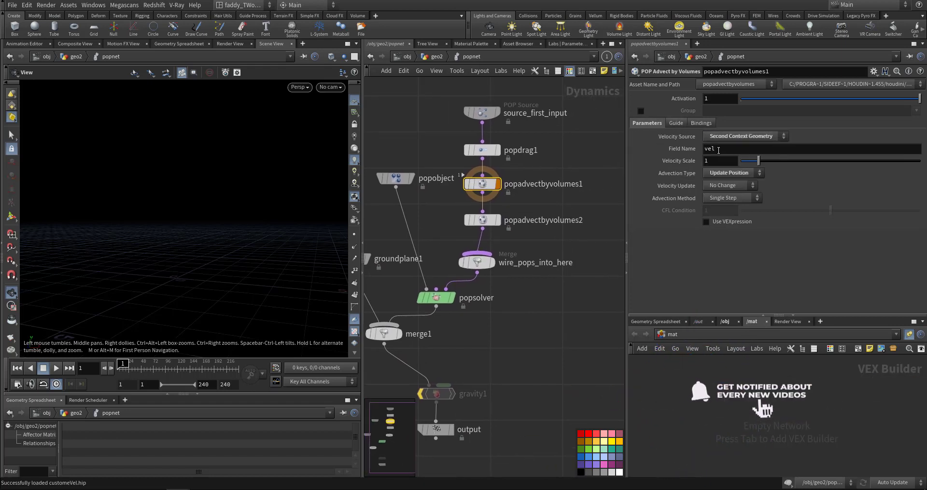
pyautogui.moveTo(718, 149); pyautogui.dragTo(667, 155)
pyautogui.click(730, 173)
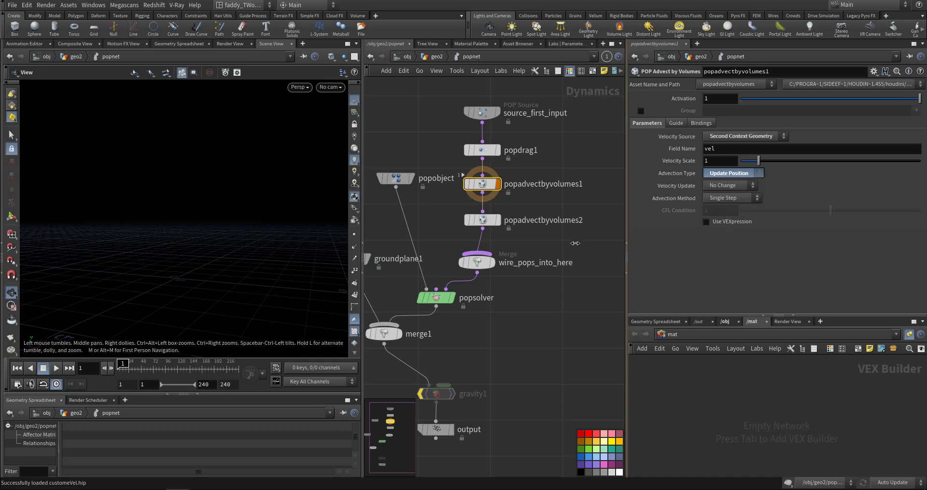
pyautogui.click(482, 221)
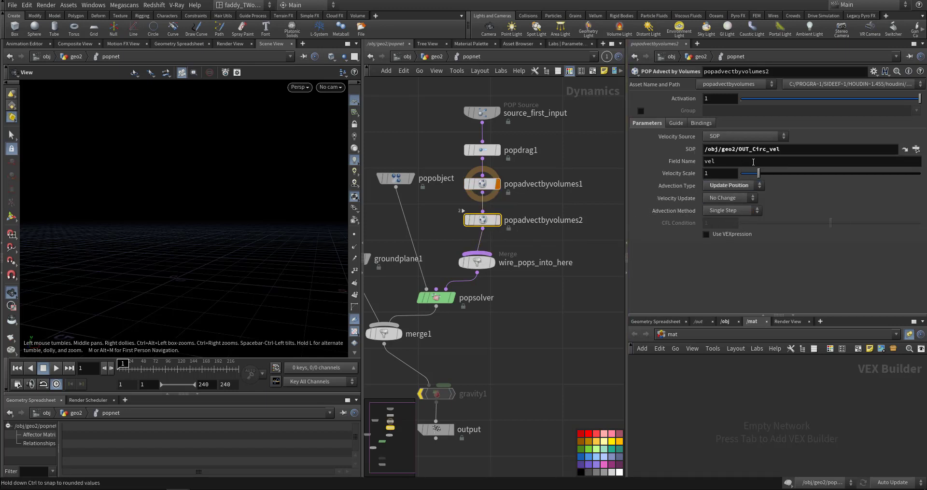
# Display the output node of the popnet network and play the simulation.
pyautogui.moveTo(517, 340); pyautogui.dragTo(561, 230, button='middle')
pyautogui.click(495, 320)
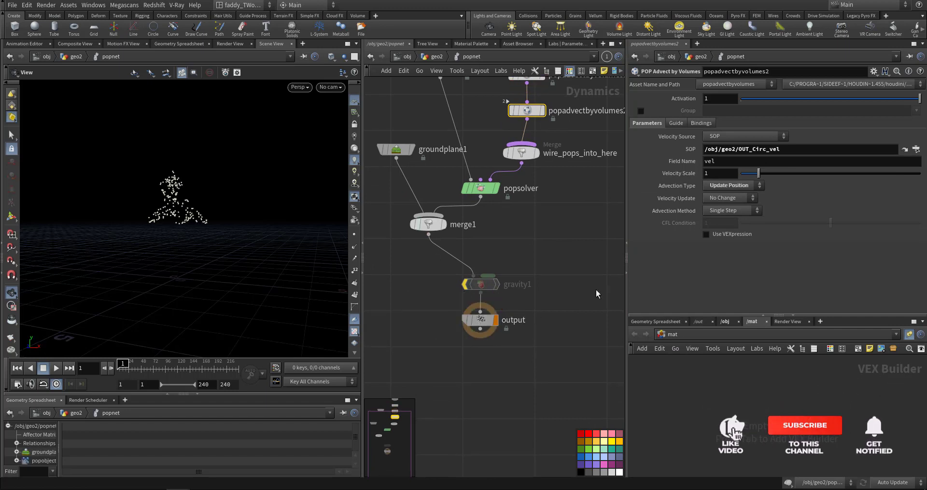
pyautogui.click(596, 291)
pyautogui.press('Up')
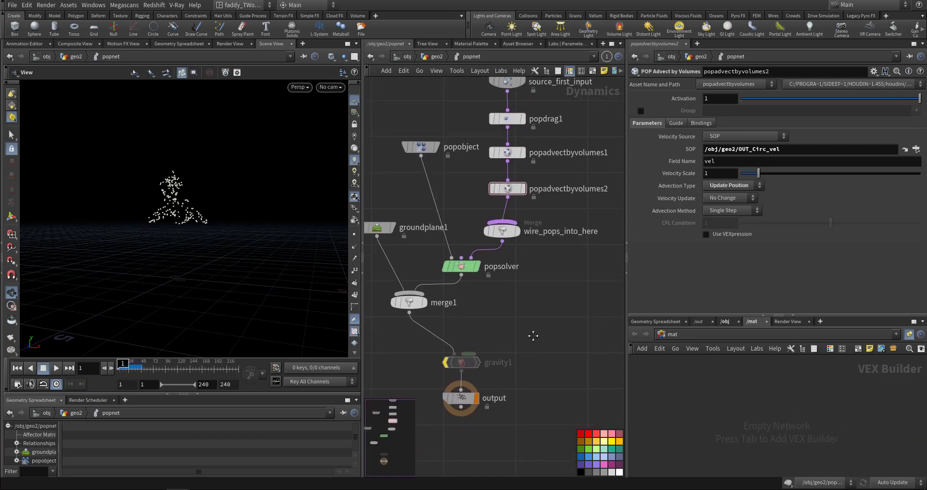
# Bypass both POP Advect by Volumes nodes and play the simulation without advection.
pyautogui.moveTo(536, 203); pyautogui.dragTo(515, 147)
pyautogui.click(488, 138)
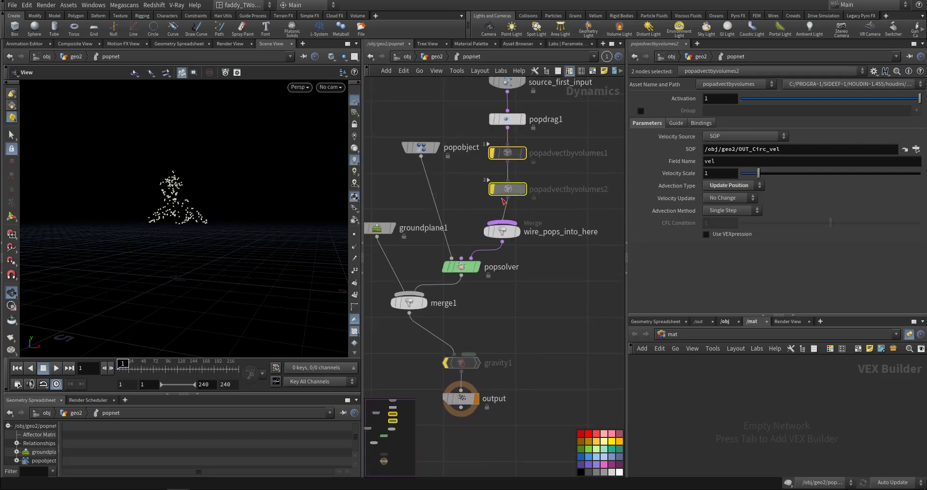
pyautogui.press('Up')
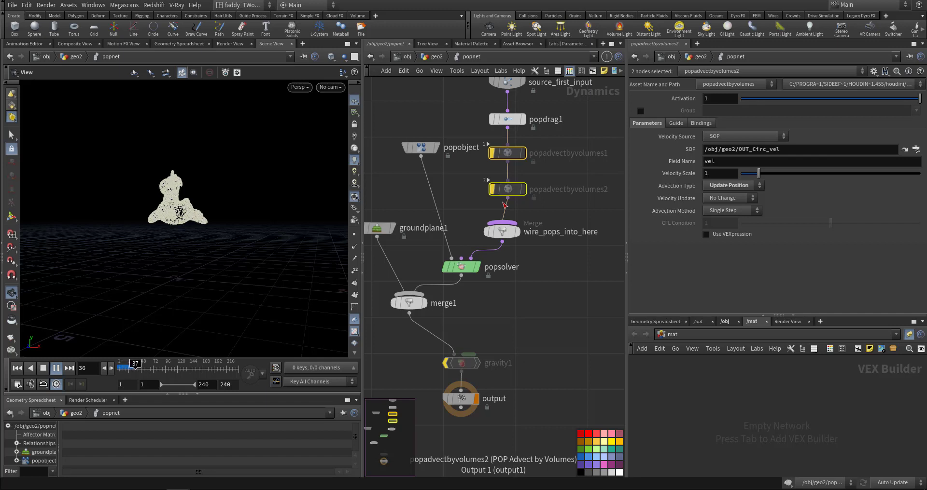
# Activate the gravity1 node, rewind the simulation and re-enable both POP Advect by Volumes nodes.
pyautogui.click(443, 361)
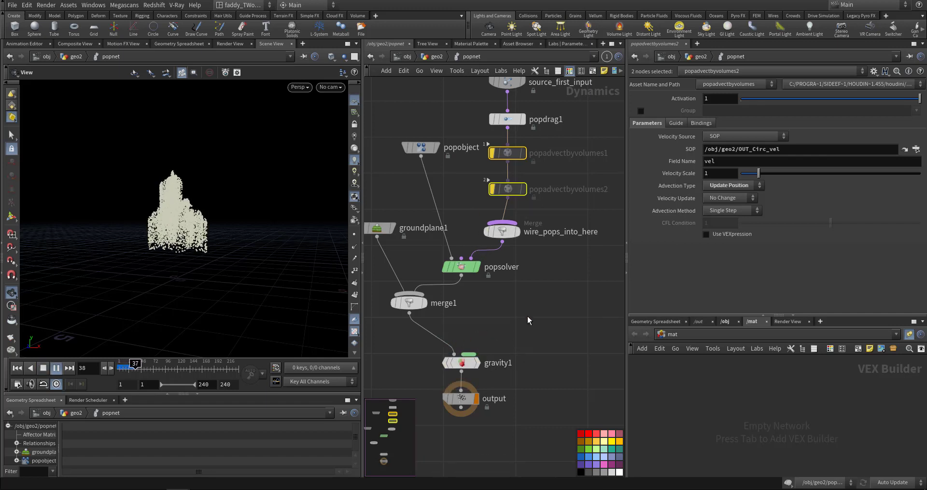
pyautogui.hotkey('ctrl', 'Up')
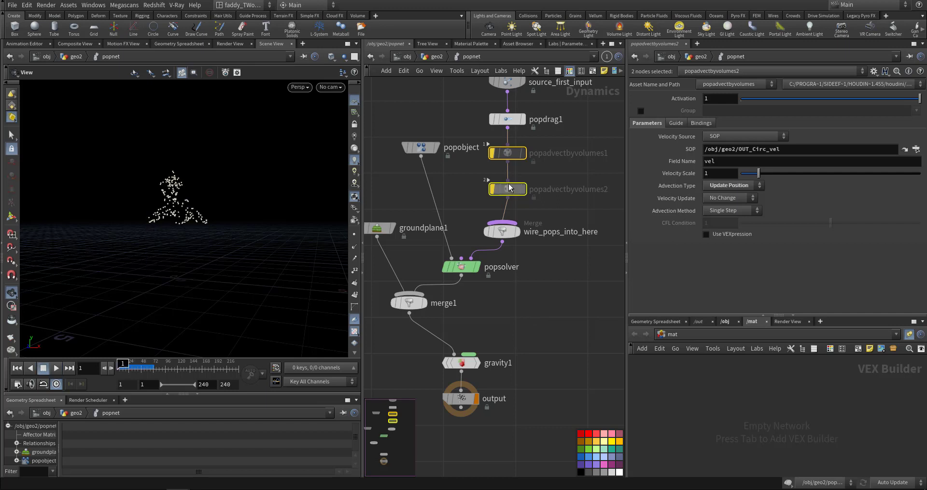
pyautogui.click(488, 136)
# Examine the physical settings of the groundplane1 node, including its bounce, friction and temperature.
pyautogui.moveTo(396, 204); pyautogui.dragTo(425, 204, button='middle')
pyautogui.click(409, 225)
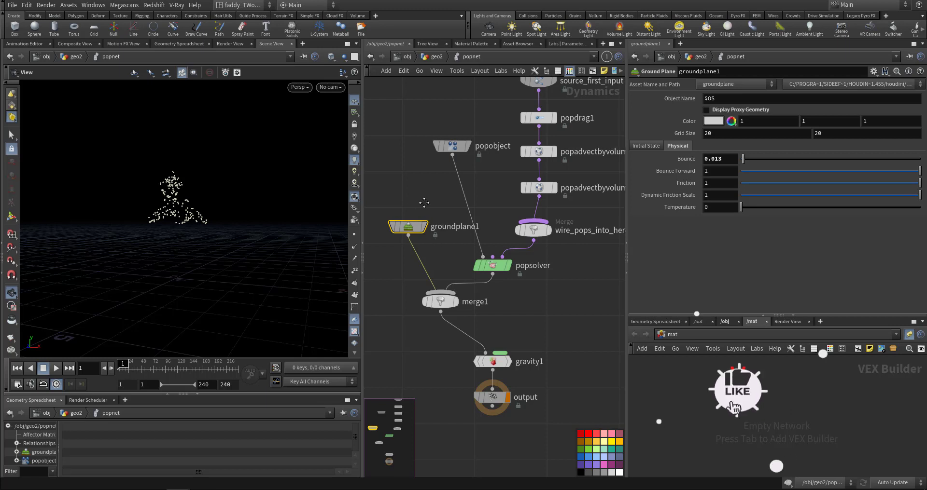
pyautogui.moveTo(416, 201); pyautogui.dragTo(420, 259, button='middle')
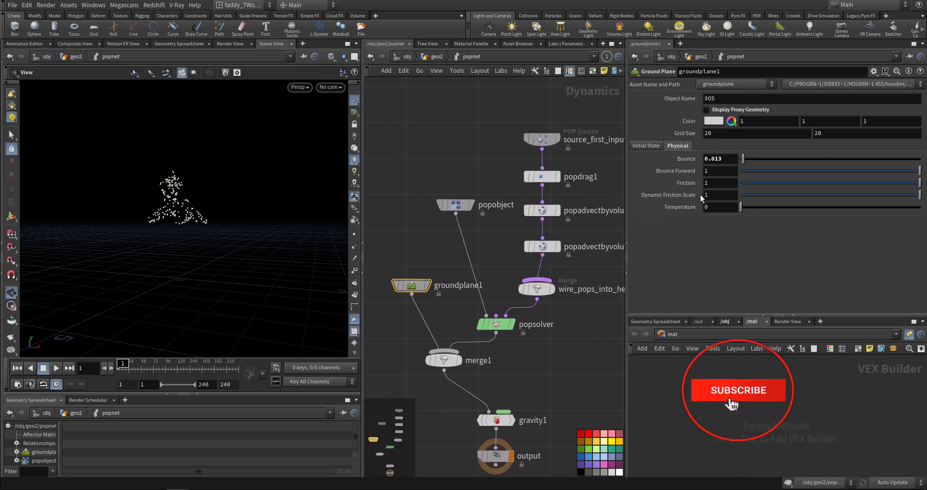
pyautogui.click(711, 206)
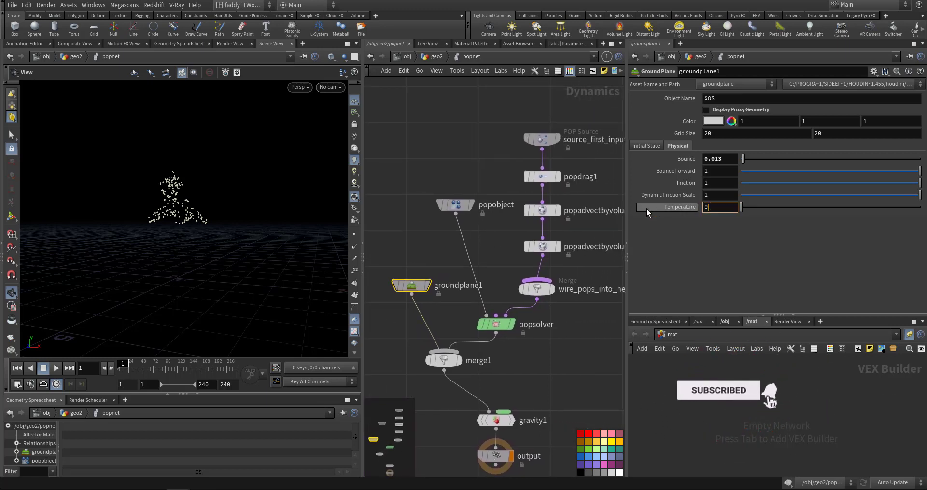
pyautogui.moveTo(419, 249); pyautogui.dragTo(417, 235, button='middle')
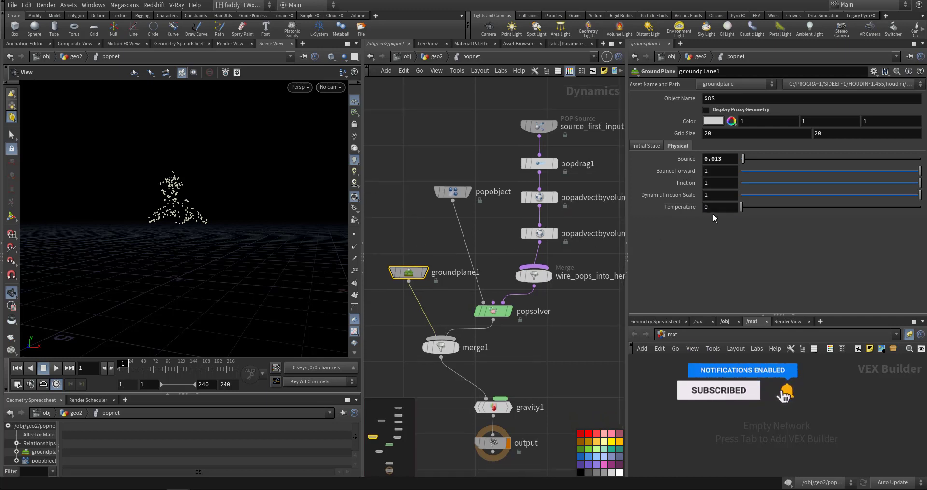
# Try a temperature of 1 on the groundplane1 node and play the particle simulation.
pyautogui.moveTo(714, 208); pyautogui.dragTo(679, 208)
pyautogui.write('1')
pyautogui.press('Return')
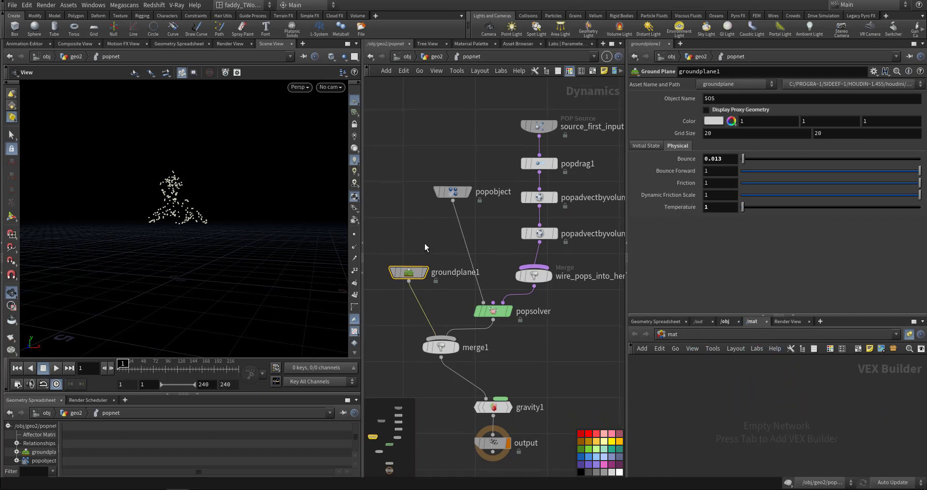
pyautogui.click(424, 243)
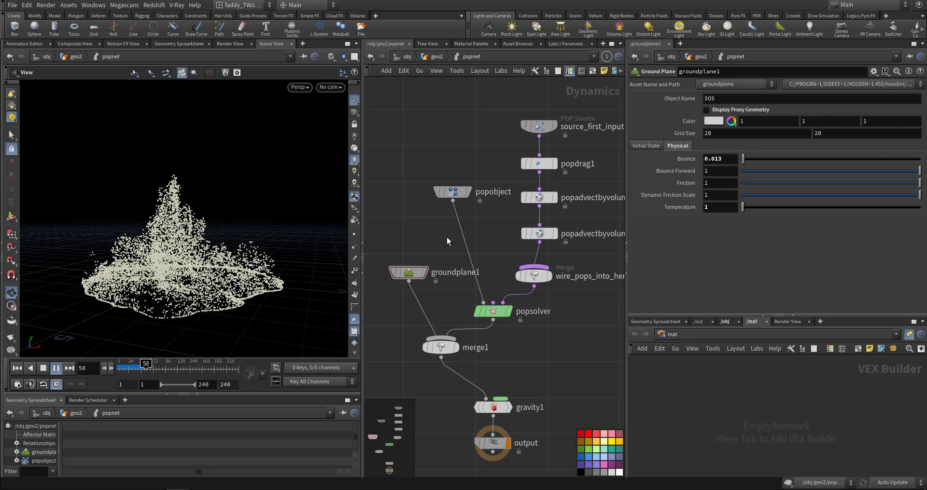
pyautogui.hotkey('ctrl', 'Up')
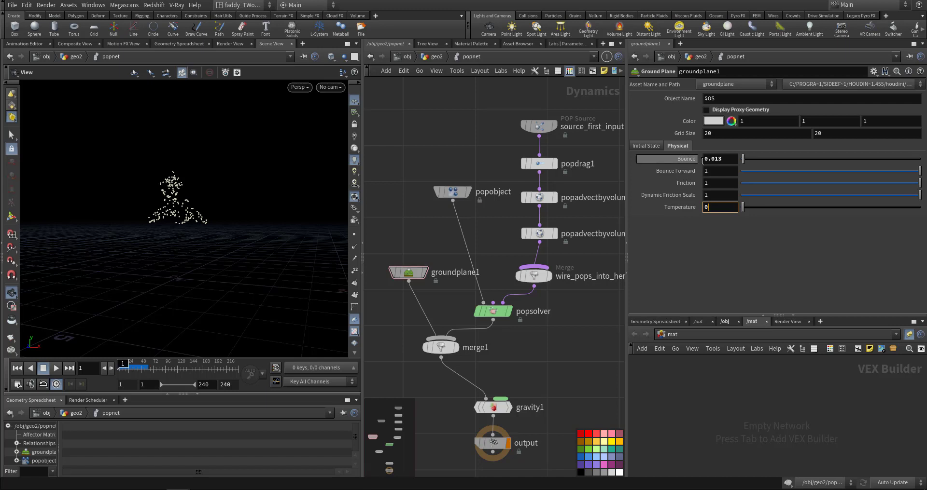
# Select both POP Advect by Volumes nodes for review and return to the geo2 network.
pyautogui.moveTo(448, 291); pyautogui.dragTo(452, 279, button='middle')
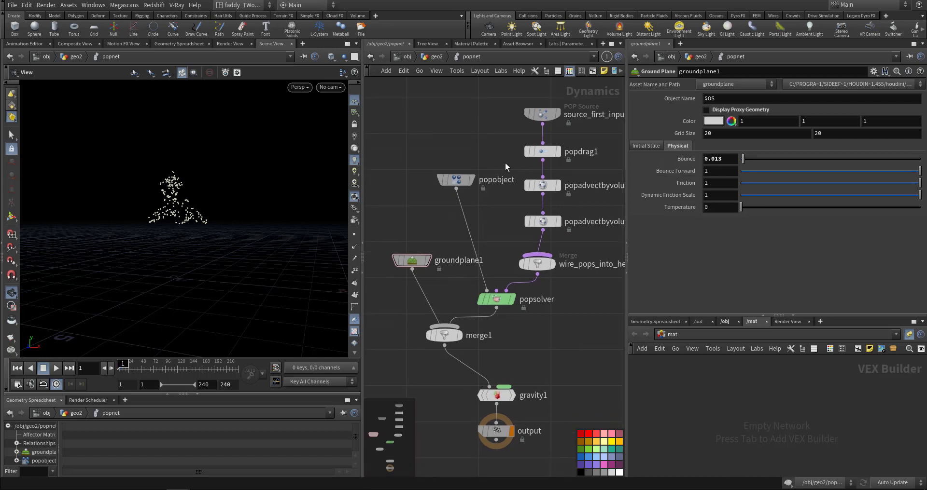
pyautogui.moveTo(514, 176); pyautogui.dragTo(561, 233)
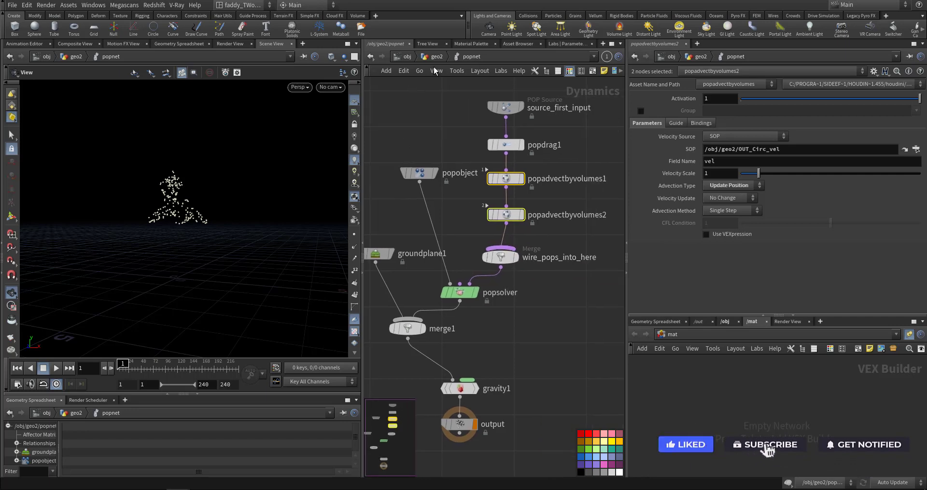
pyautogui.press('u')
pyautogui.scroll(-1, 540, 209)
pyautogui.moveTo(541, 210); pyautogui.dragTo(601, 216, button='middle')
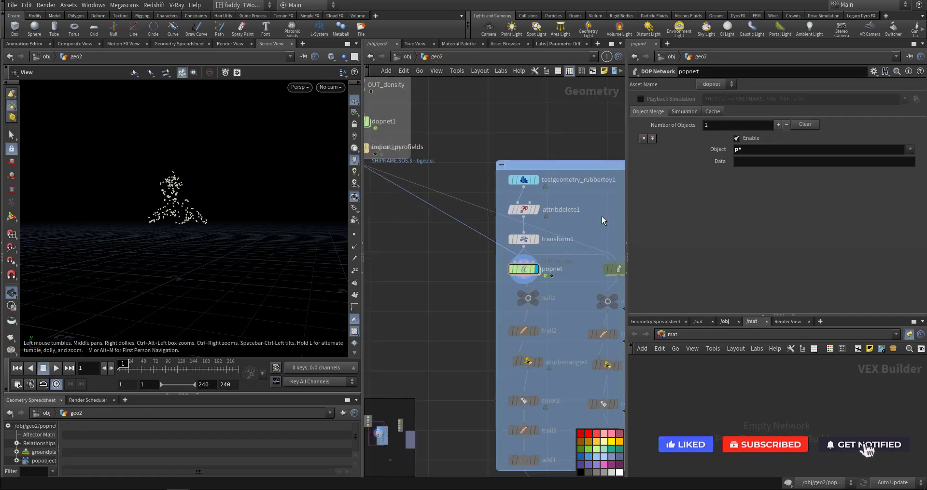
# Display the box1 node of the density source group and inspect the box from different angles.
pyautogui.scroll(-2, 601, 216)
pyautogui.moveTo(451, 216); pyautogui.dragTo(490, 343, button='middle')
pyautogui.scroll(3, 442, 210)
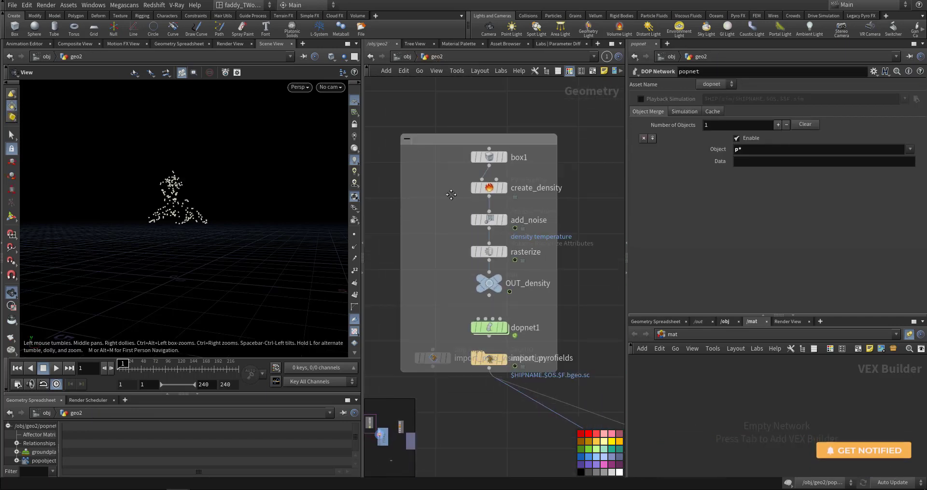
pyautogui.moveTo(498, 162); pyautogui.dragTo(468, 170, button='middle')
pyautogui.click(475, 167)
pyautogui.click(459, 170)
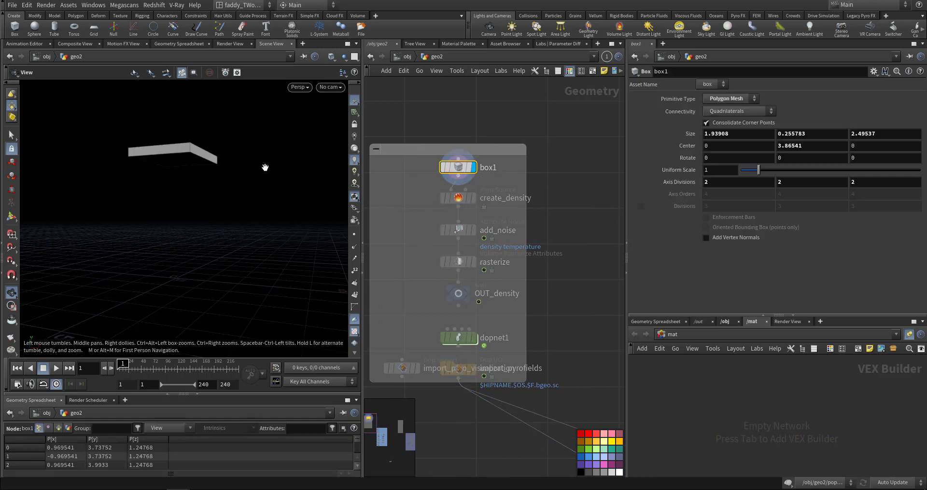
pyautogui.moveTo(264, 168); pyautogui.dragTo(325, 184)
pyautogui.moveTo(248, 181); pyautogui.dragTo(167, 169)
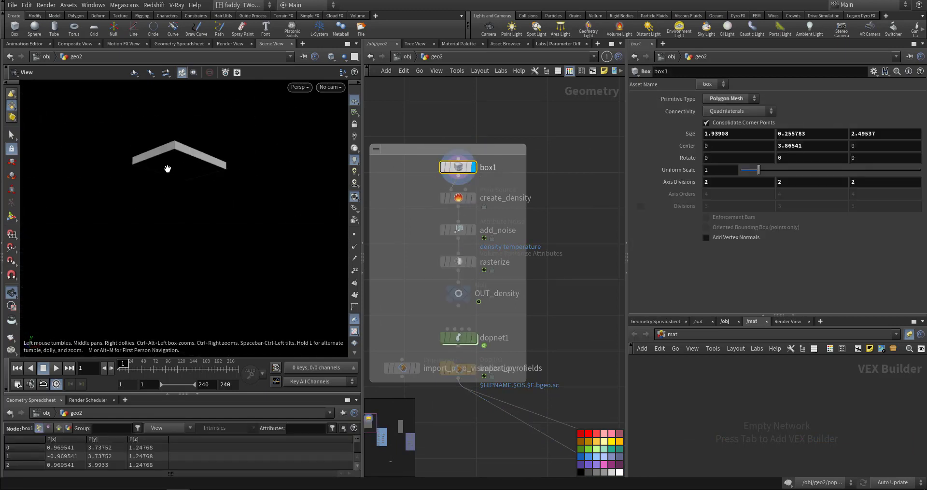
# Template the rubber toy's transform1 node and display box1 to compare the toy with the box above it.
pyautogui.moveTo(525, 229); pyautogui.dragTo(332, 124, button='middle')
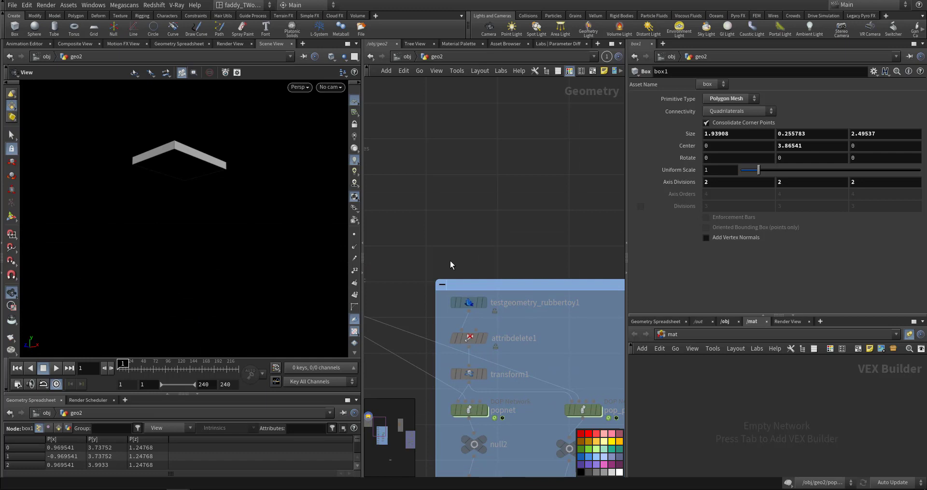
pyautogui.click(476, 304)
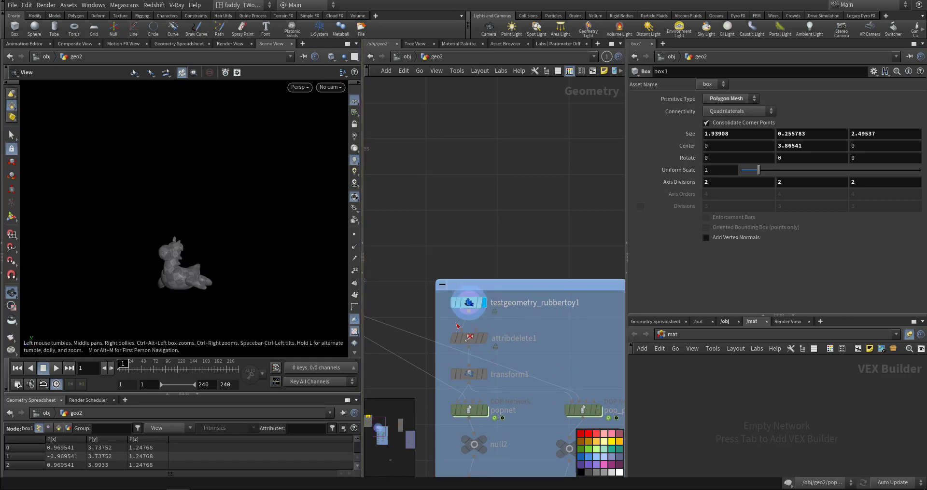
pyautogui.moveTo(478, 374)
pyautogui.click(489, 393)
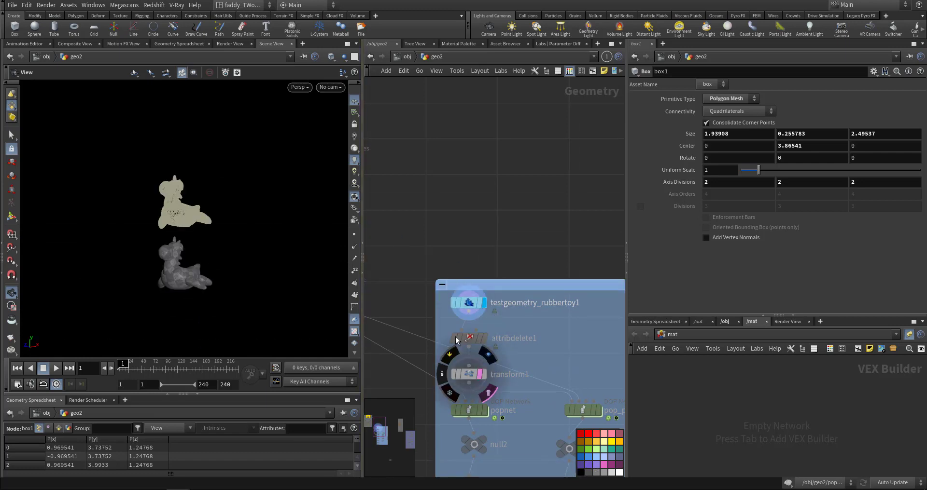
pyautogui.moveTo(411, 193); pyautogui.dragTo(555, 269, button='middle')
pyautogui.click(464, 175)
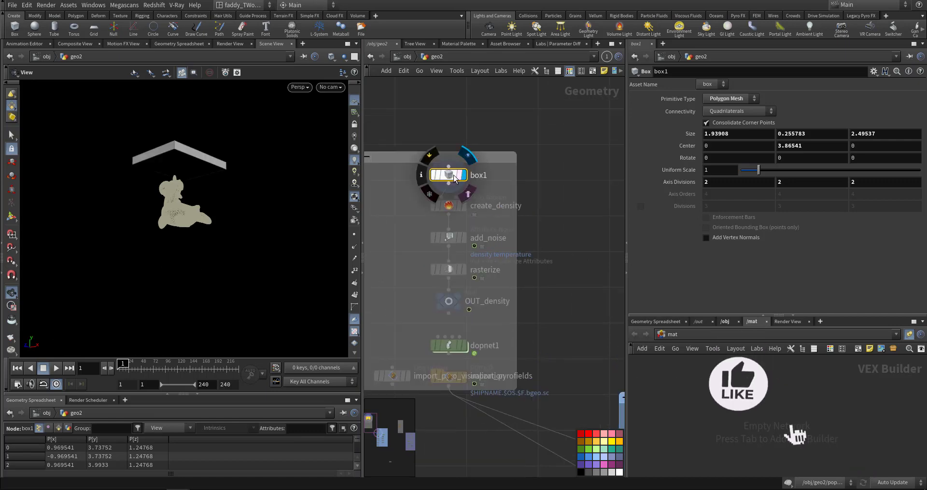
pyautogui.moveTo(231, 189); pyautogui.dragTo(186, 172)
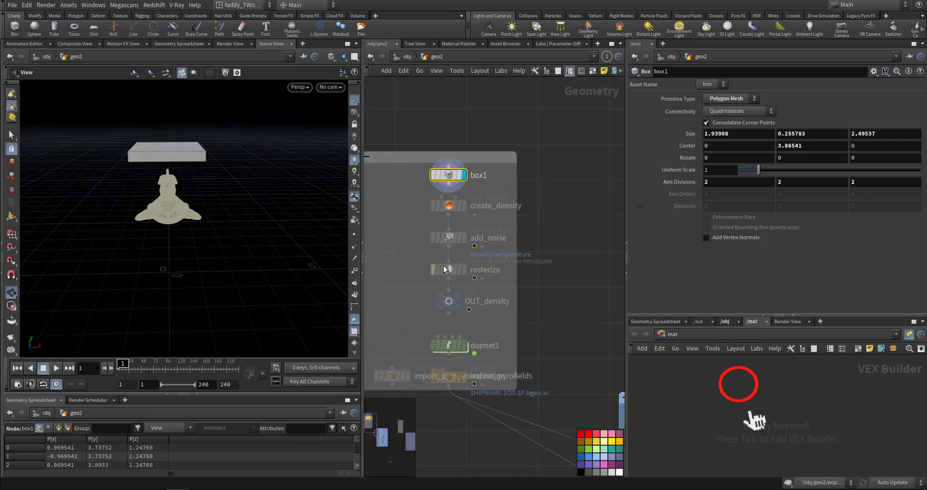
# Connect testgeometry_rubbertoy1 to create_density in place of box1 and display the create_density node.
pyautogui.moveTo(571, 266); pyautogui.dragTo(458, 107, button='middle')
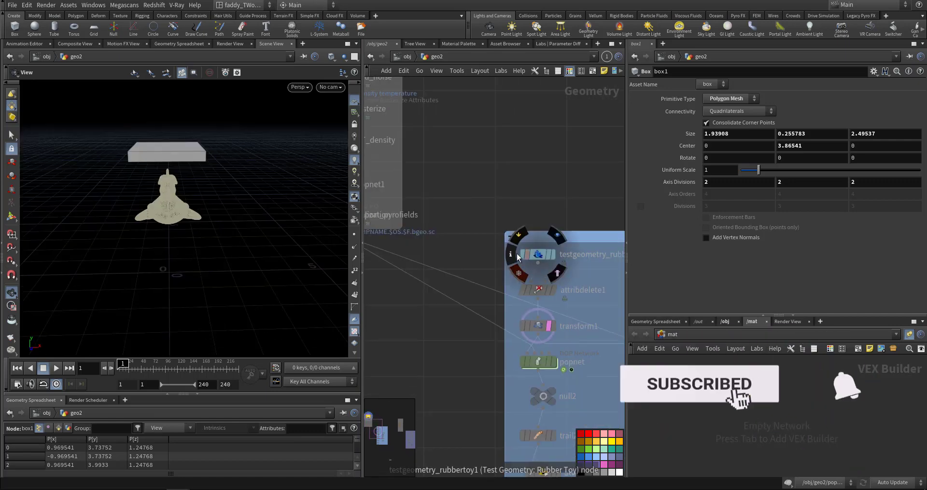
pyautogui.moveTo(448, 202); pyautogui.dragTo(501, 226, button='middle')
pyautogui.click(415, 113)
pyautogui.click(552, 273)
pyautogui.moveTo(481, 270); pyautogui.dragTo(581, 328, button='middle')
pyautogui.moveTo(551, 165); pyautogui.dragTo(465, 131, button='middle')
pyautogui.click(475, 208)
pyautogui.moveTo(504, 277); pyautogui.dragTo(475, 195, button='middle')
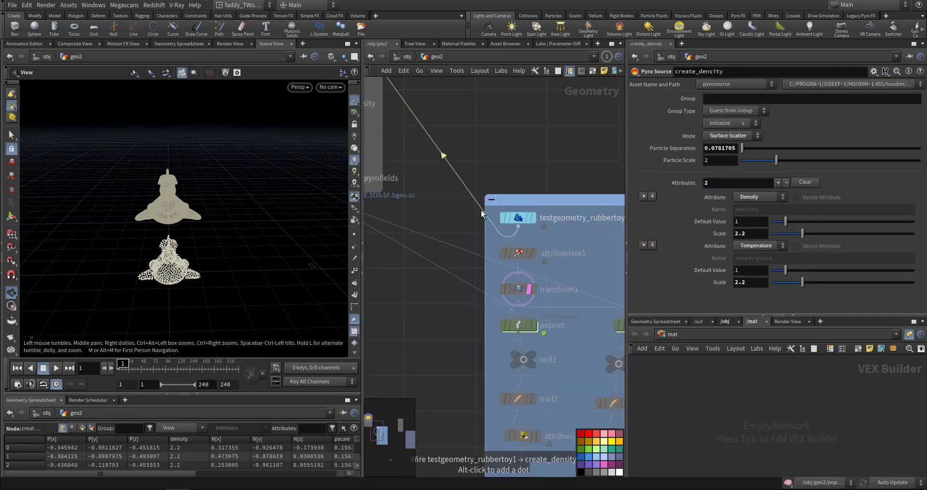
pyautogui.moveTo(480, 210); pyautogui.dragTo(517, 223)
pyautogui.moveTo(440, 109); pyautogui.dragTo(586, 285, button='middle')
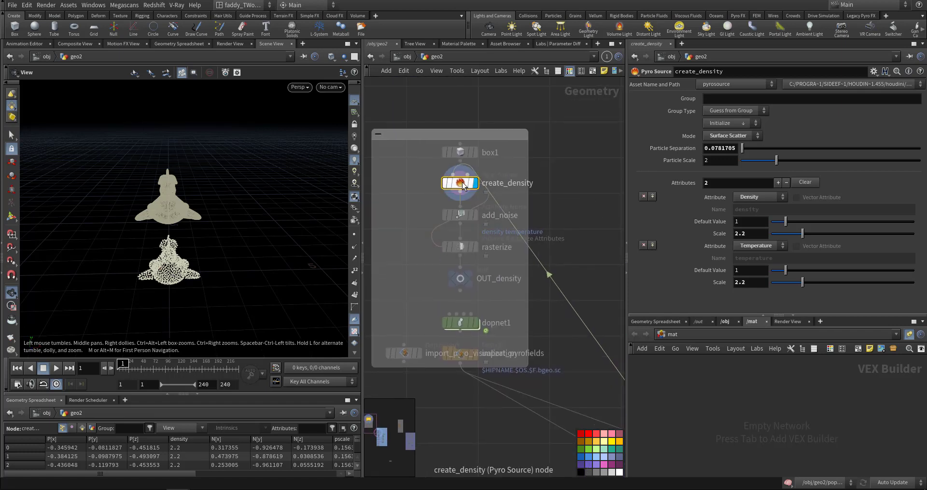
# Review the create_density settings, and display add_noise to examine its density and temperature noise parameters.
pyautogui.moveTo(474, 192)
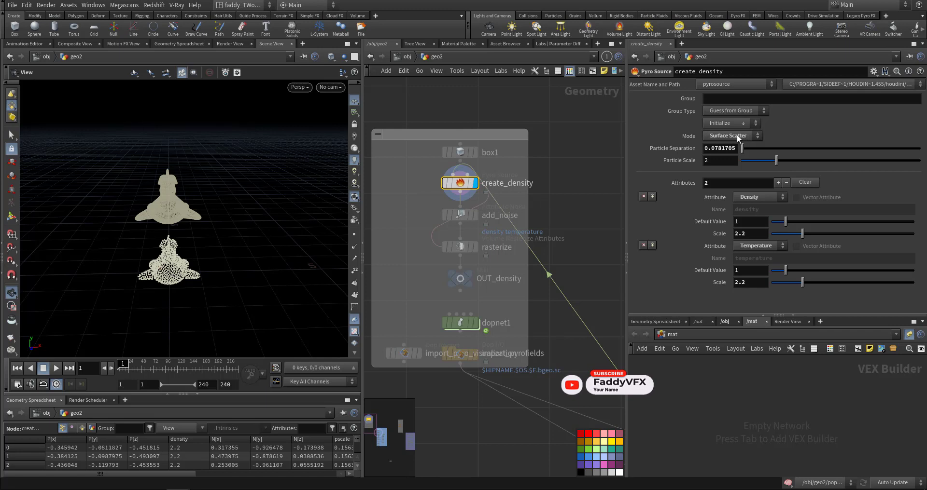
pyautogui.scroll(-2, 570, 221)
pyautogui.click(460, 166)
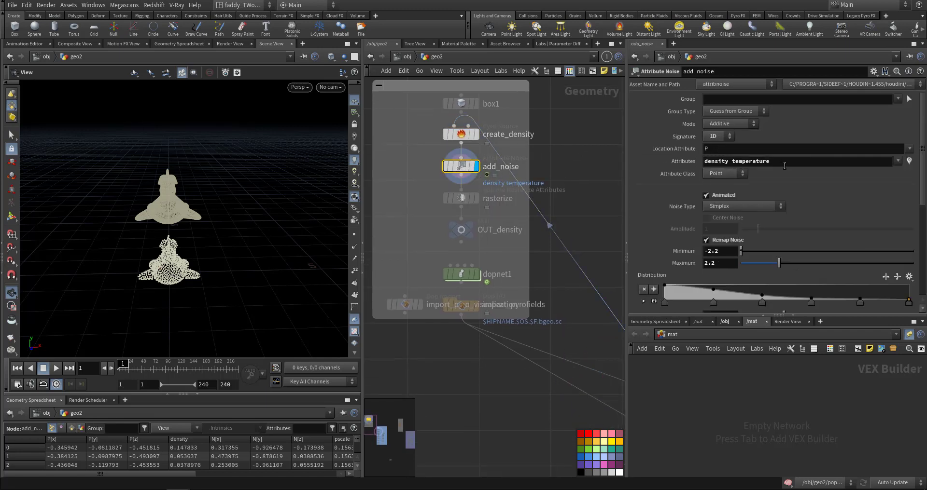
pyautogui.scroll(-6, 657, 213)
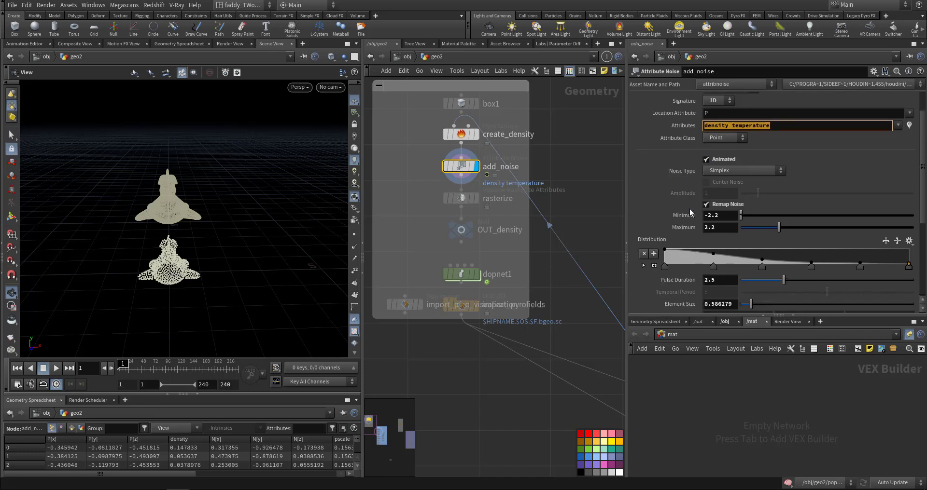
# Display the rasterize node to review its attributes, and preview playback from the OUT_density node.
pyautogui.click(477, 200)
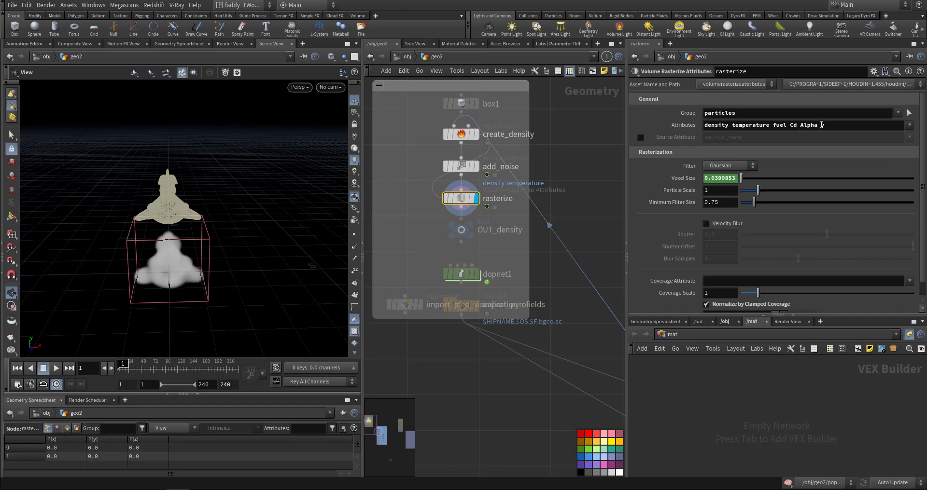
pyautogui.moveTo(540, 283); pyautogui.dragTo(563, 245, button='middle')
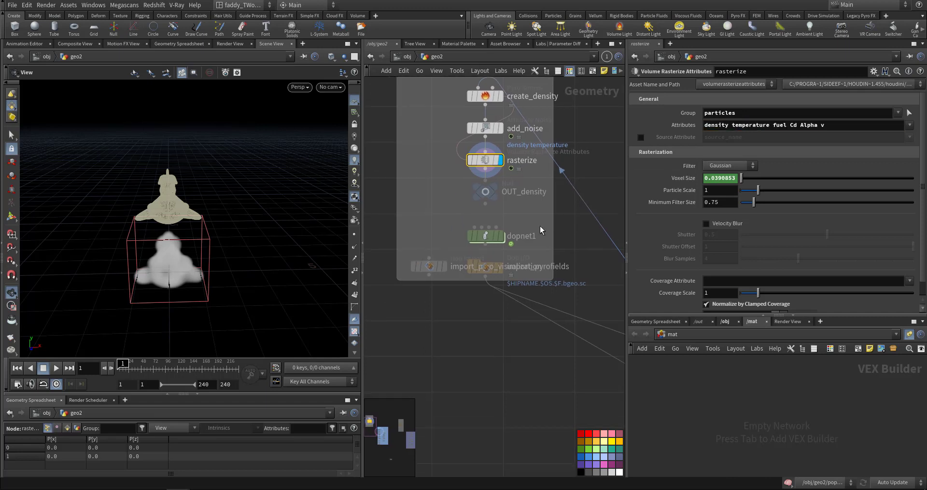
pyautogui.click(493, 188)
pyautogui.click(487, 192)
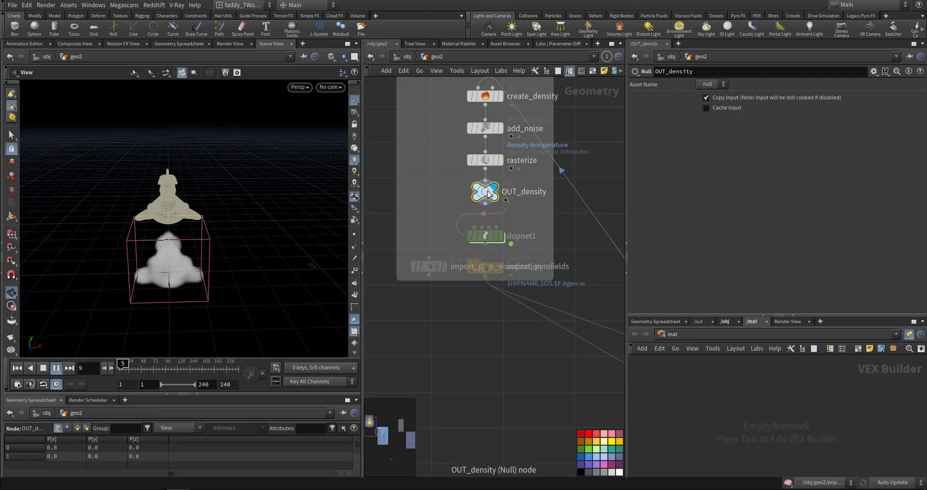
pyautogui.hotkey('ctrl', 'Up')
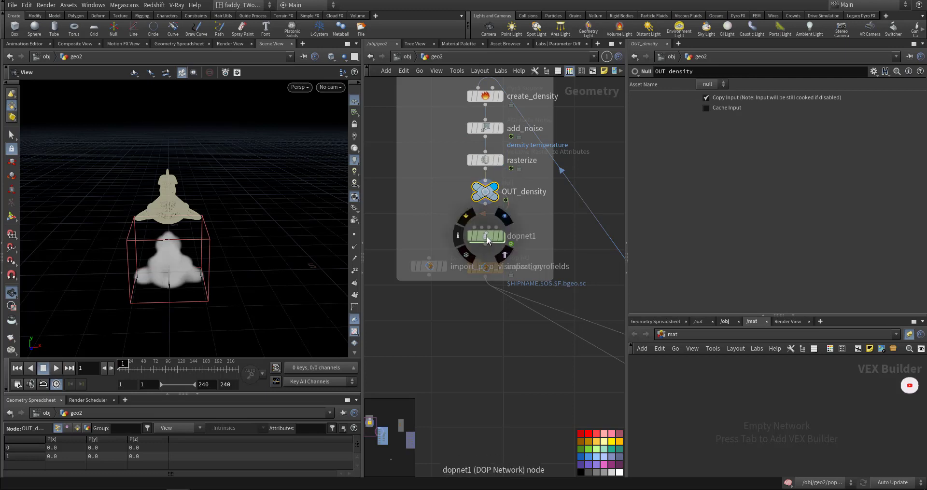
# Open the dopnet1 network and examine the density, temperature and velocity operations of source_density_from_geo2.
pyautogui.doubleClick(487, 237)
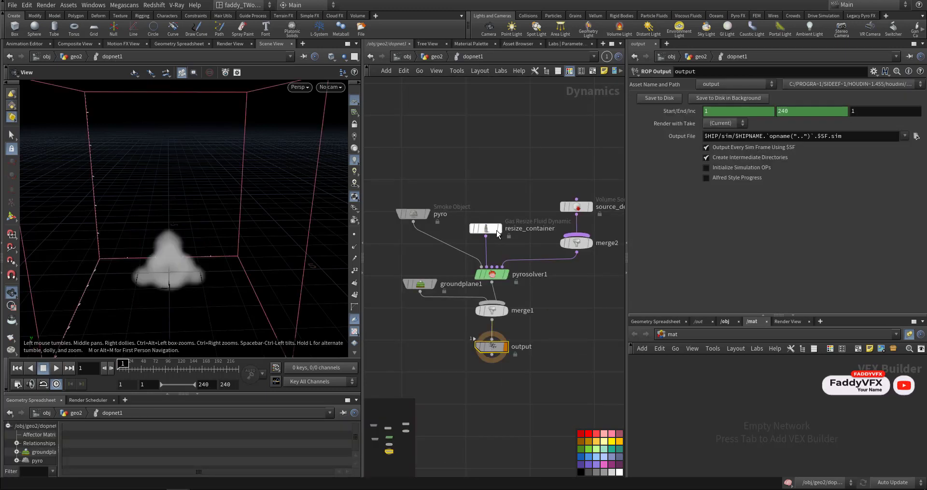
pyautogui.moveTo(521, 200); pyautogui.dragTo(467, 189, button='middle')
pyautogui.moveTo(478, 174); pyautogui.dragTo(562, 216)
pyautogui.moveTo(581, 236); pyautogui.dragTo(558, 209, button='middle')
pyautogui.scroll(-1, 670, 236)
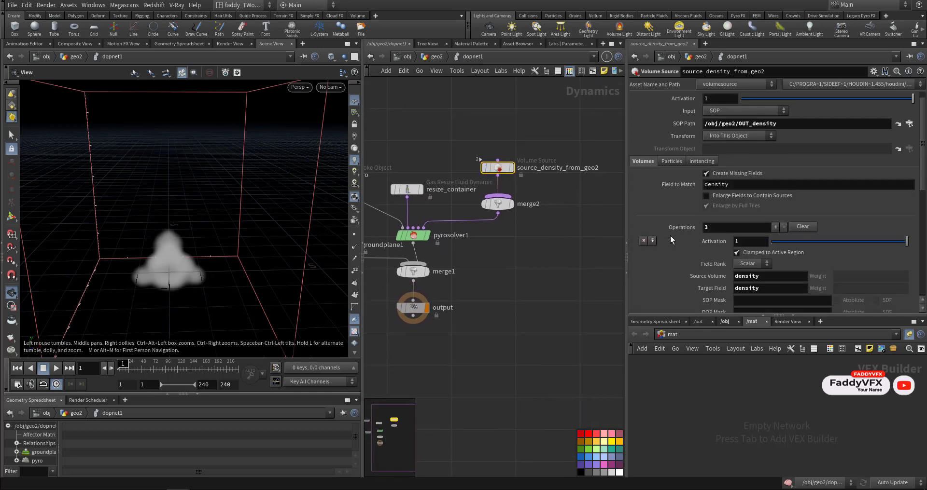
pyautogui.scroll(-6, 671, 236)
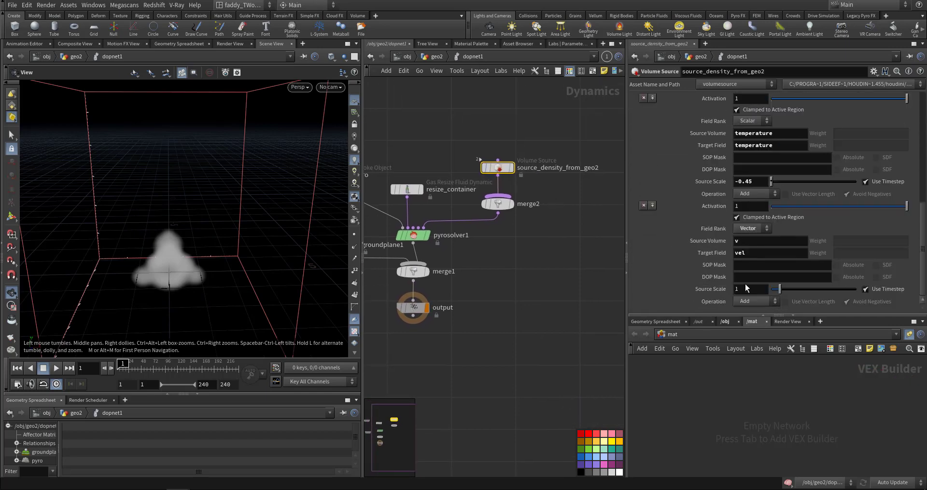
# Inspect the physical settings of the groundplane1 node in dopnet1, especially its temperature.
pyautogui.moveTo(487, 293); pyautogui.dragTo(599, 292, button='middle')
pyautogui.click(529, 286)
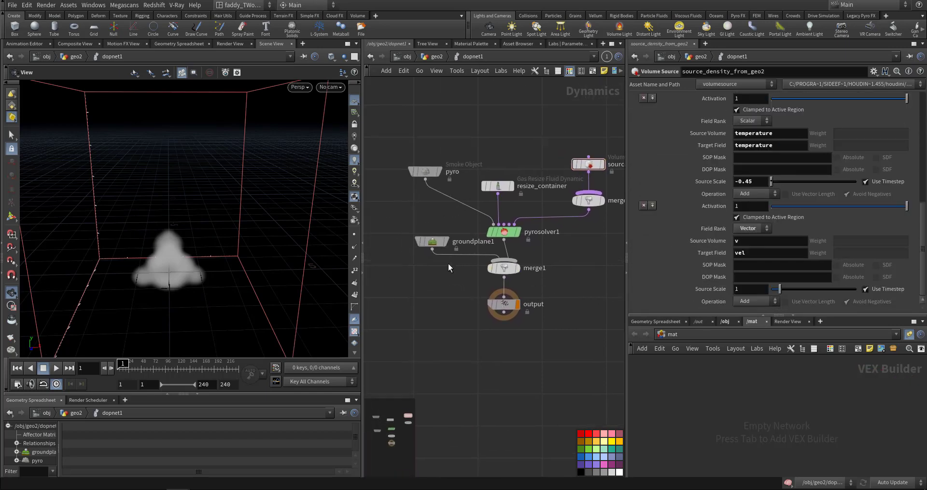
pyautogui.click(431, 241)
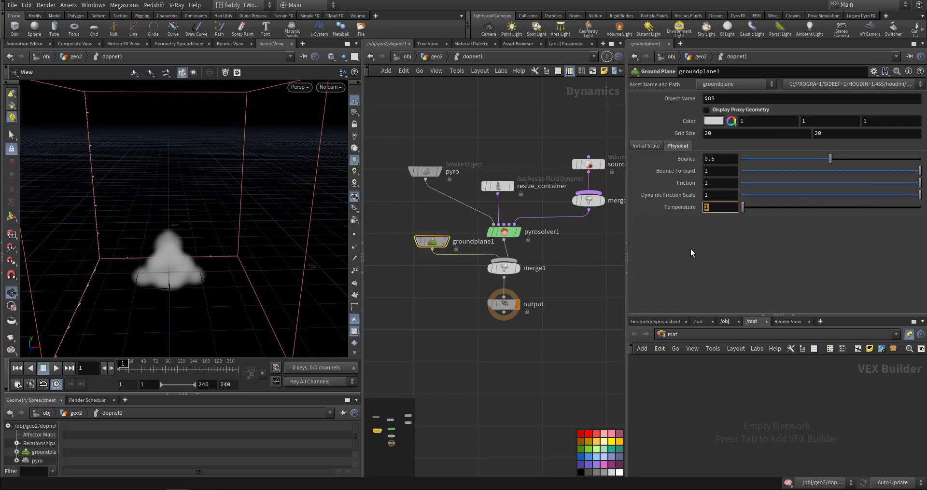
pyautogui.click(592, 301)
# Play the smoke simulation while viewing it from a lower angle, and rewind it to the first frame.
pyautogui.press('h')
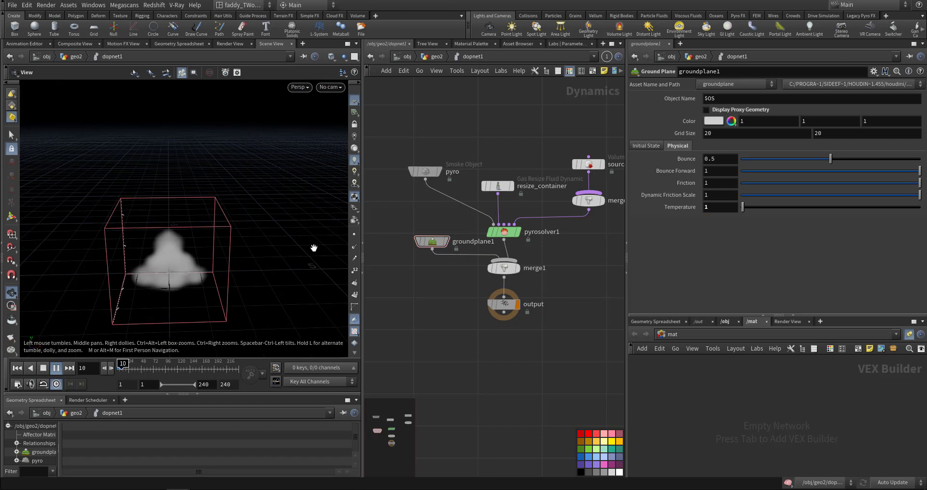
pyautogui.moveTo(315, 247); pyautogui.dragTo(268, 268)
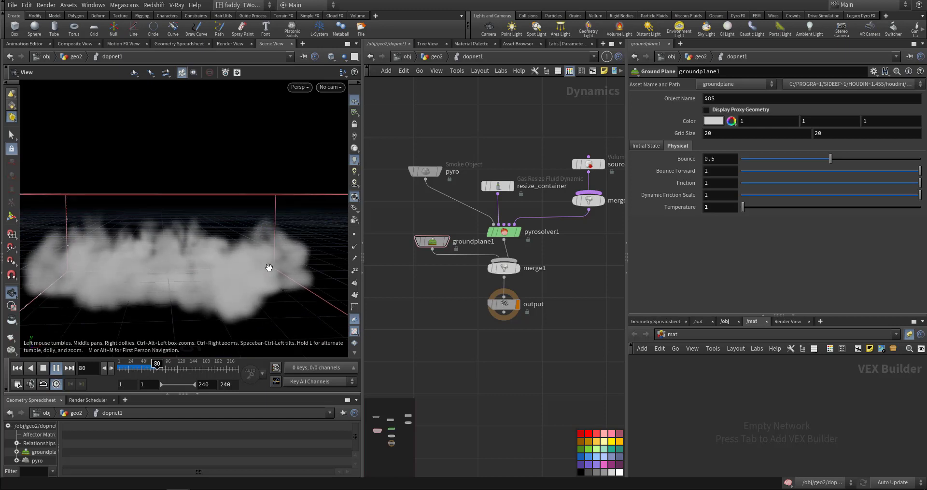
pyautogui.hotkey('ctrl', 'Up')
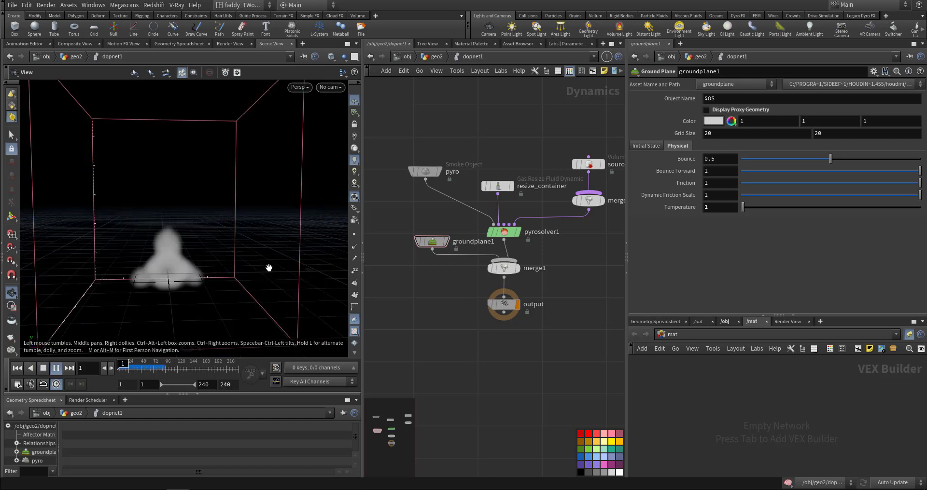
pyautogui.press('Up')
pyautogui.press('Up')
pyautogui.hotkey('ctrl', 'Up')
# Return to the geo2 network and show the settings of the import_pyro_visualization node.
pyautogui.press('u')
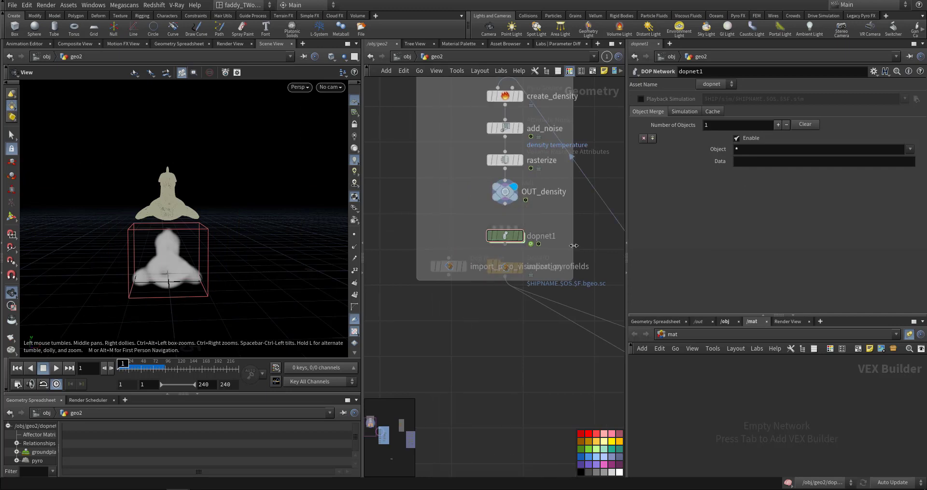
pyautogui.moveTo(578, 246); pyautogui.dragTo(531, 235, button='middle')
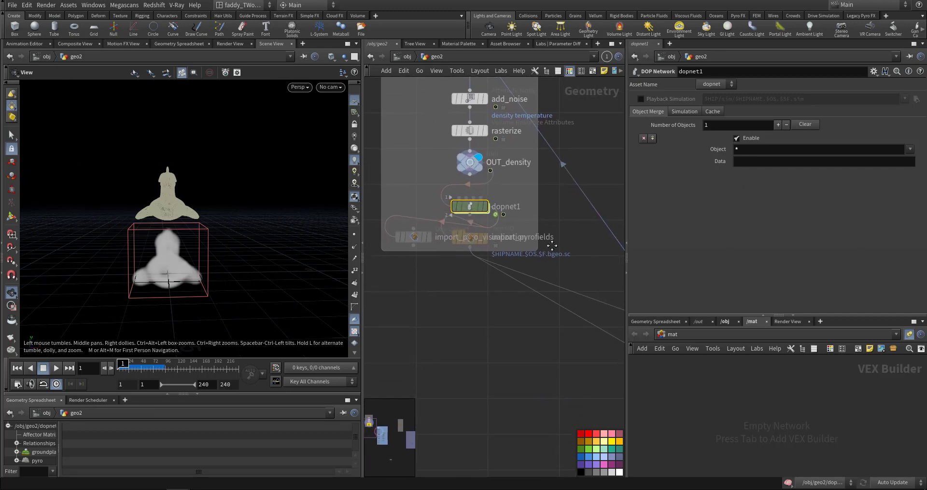
pyautogui.moveTo(534, 270); pyautogui.dragTo(544, 252, button='middle')
pyautogui.click(414, 236)
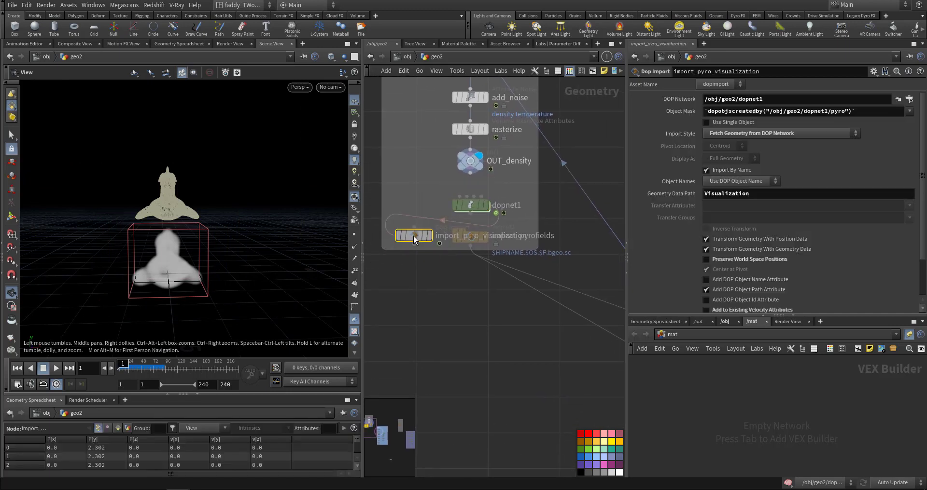
# Show the field import settings of the import_pyrofields node.
pyautogui.click(474, 238)
pyautogui.moveTo(510, 330); pyautogui.dragTo(442, 317, button='middle')
pyautogui.scroll(-2, 434, 296)
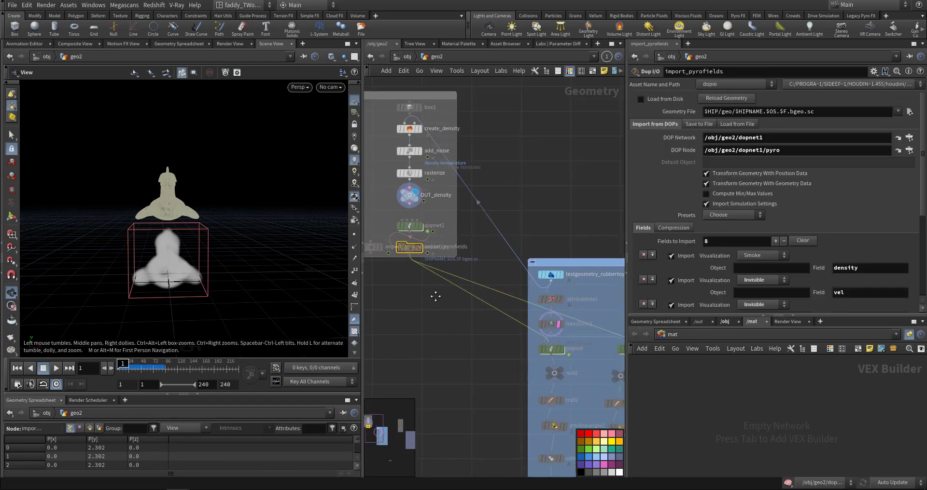
# Look inside the popnet network, where popadvectbyvolumes2 advects the particles, and return to the geo2 network.
pyautogui.moveTo(504, 337); pyautogui.dragTo(465, 282, button='middle')
pyautogui.scroll(2, 466, 283)
pyautogui.moveTo(515, 307); pyautogui.dragTo(466, 280, button='middle')
pyautogui.scroll(3, 465, 279)
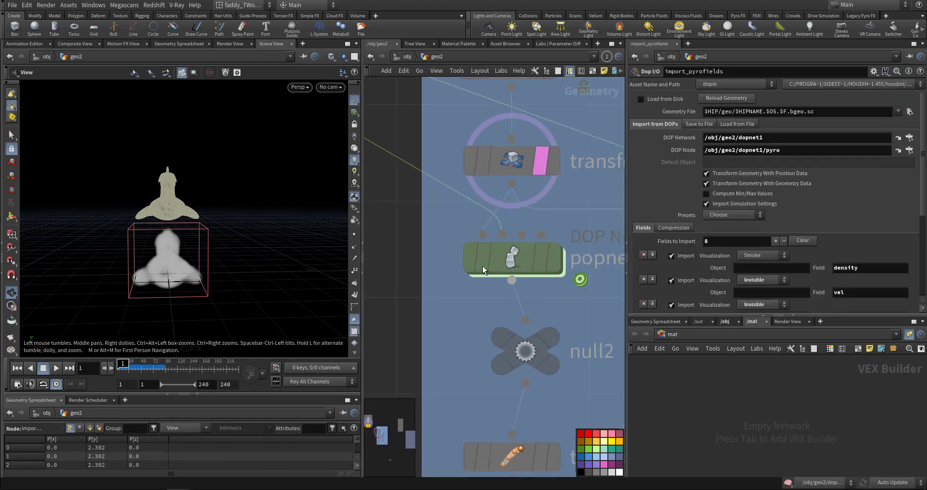
pyautogui.doubleClick(508, 250)
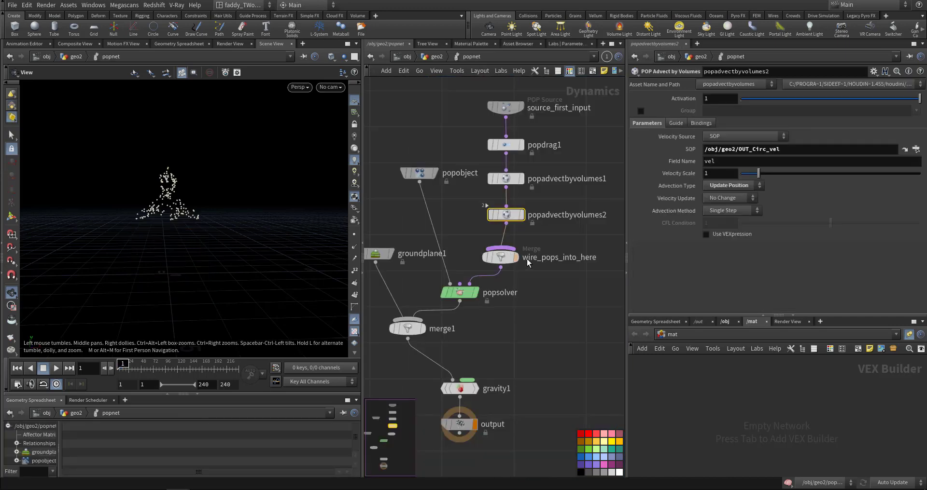
pyautogui.click(432, 61)
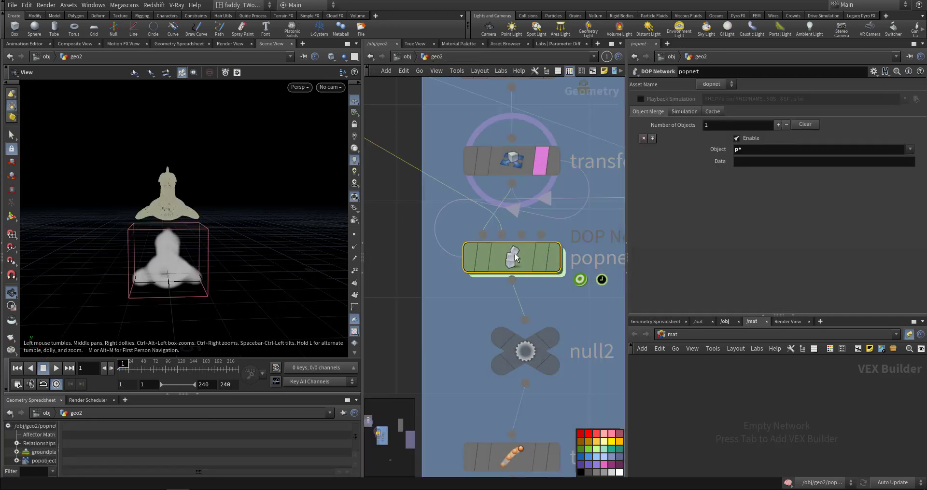
pyautogui.doubleClick(514, 254)
pyautogui.click(431, 58)
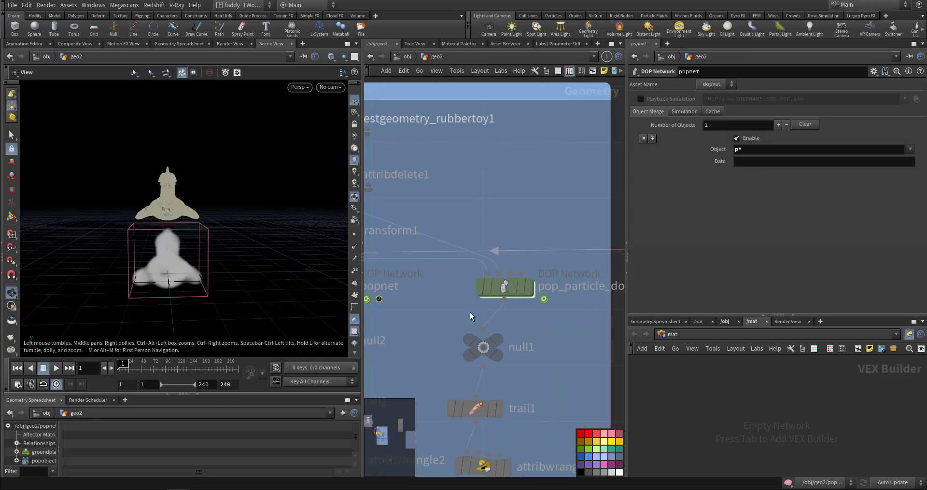
# Display the output of the pop_particle_dop network and show its settings.
pyautogui.click(532, 288)
pyautogui.click(508, 289)
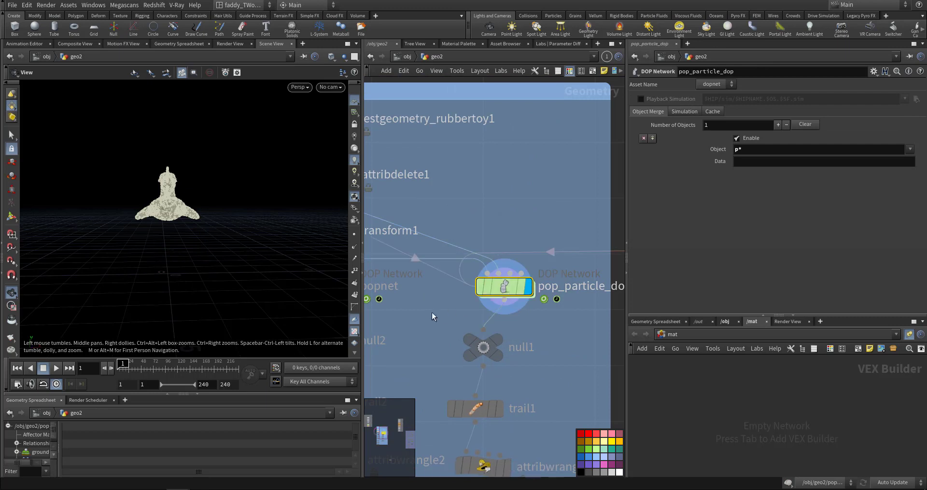
pyautogui.scroll(-5, 482, 334)
pyautogui.moveTo(483, 343); pyautogui.dragTo(504, 341, button='middle')
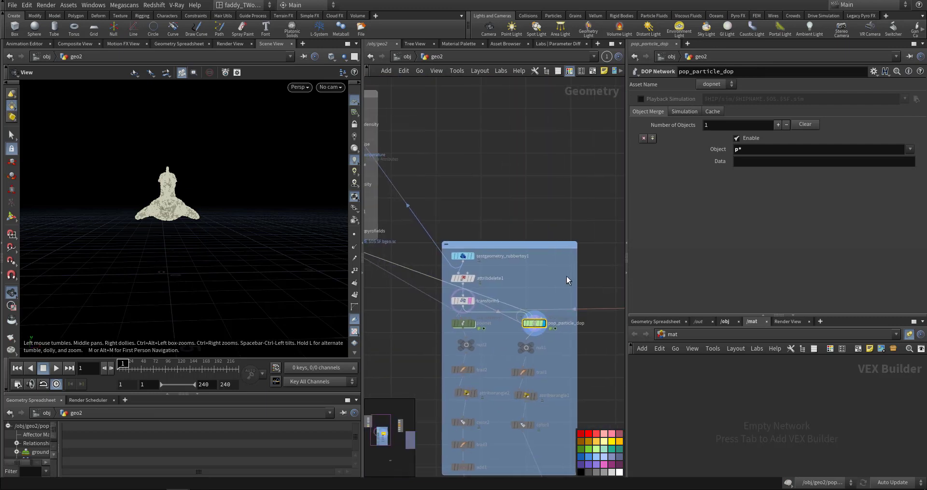
# Display circle1, the first node of the OUT_Circ_vel chain, and examine its arc beside the rubber toy.
pyautogui.moveTo(574, 276); pyautogui.dragTo(447, 303, button='middle')
pyautogui.moveTo(558, 246); pyautogui.dragTo(467, 285, button='middle')
pyautogui.scroll(3, 468, 289)
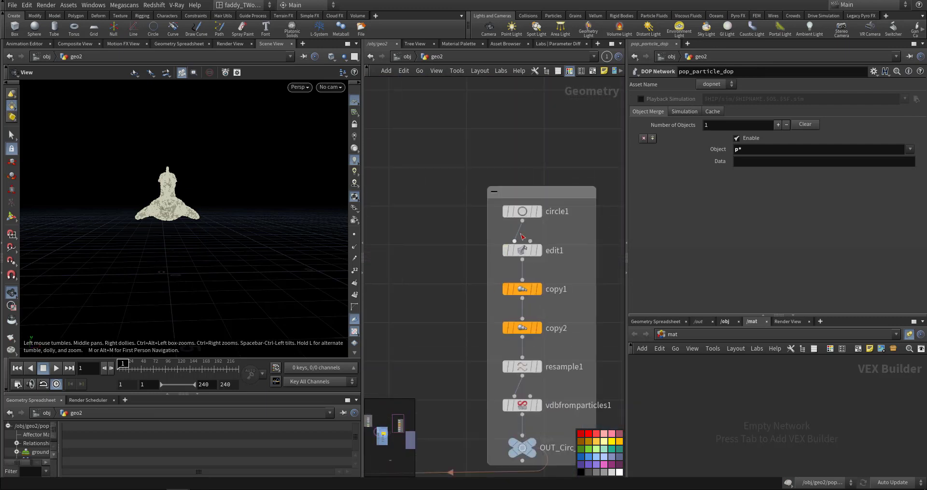
pyautogui.click(537, 213)
pyautogui.click(524, 214)
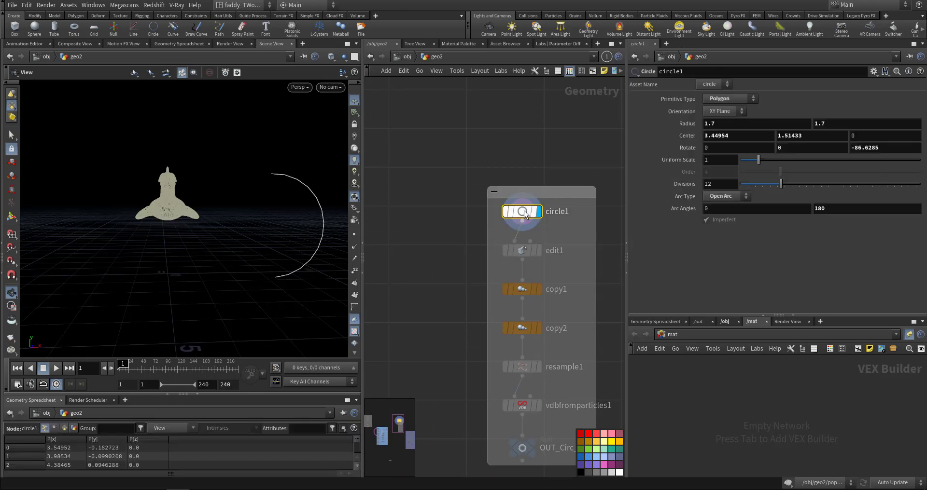
pyautogui.moveTo(417, 300); pyautogui.dragTo(446, 275, button='middle')
pyautogui.moveTo(294, 279); pyautogui.dragTo(190, 217)
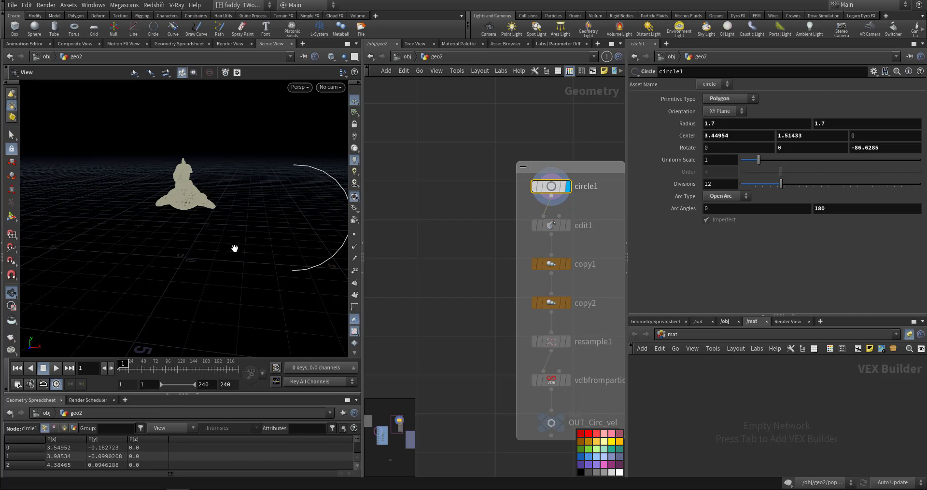
pyautogui.moveTo(234, 248); pyautogui.dragTo(239, 272)
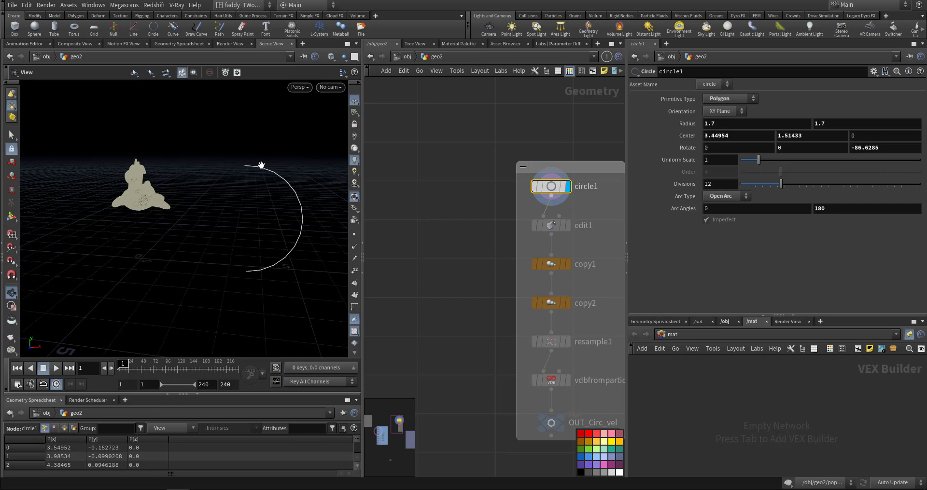
# Review circle1's primitive and arc type options and set its end arc angle to 339.
pyautogui.click(727, 101)
pyautogui.click(723, 110)
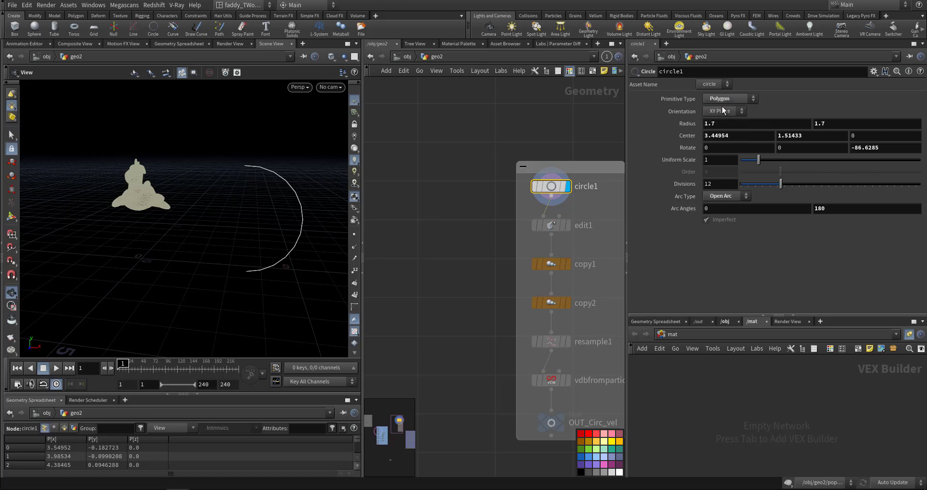
pyautogui.click(718, 197)
pyautogui.moveTo(828, 211); pyautogui.dragTo(845, 211, button='middle')
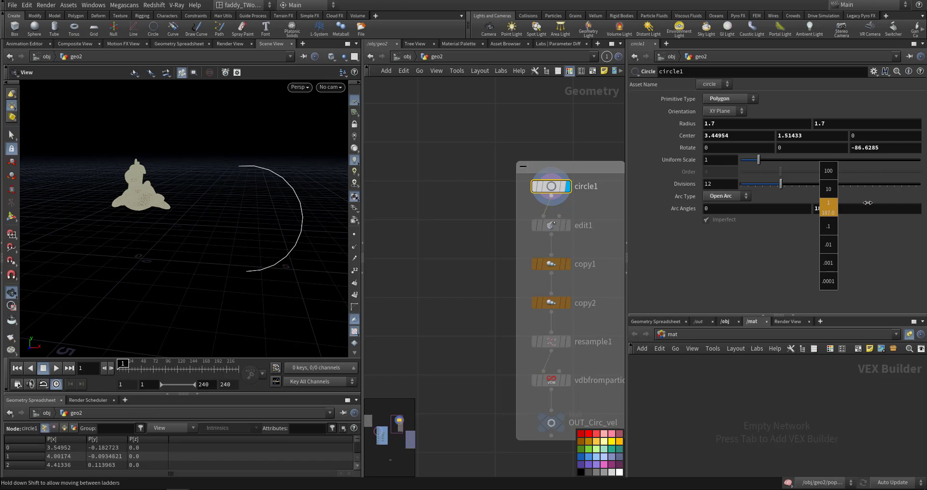
pyautogui.moveTo(828, 207); pyautogui.dragTo(767, 250, button='middle')
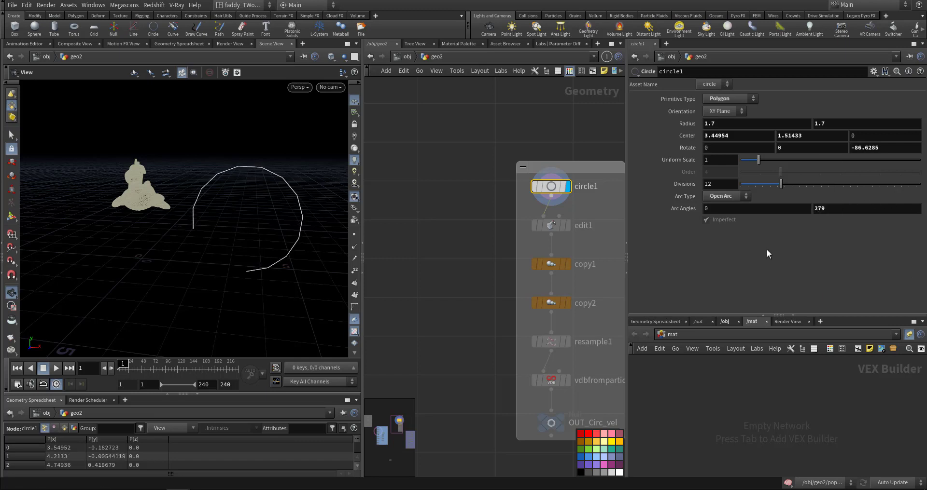
pyautogui.click(725, 197)
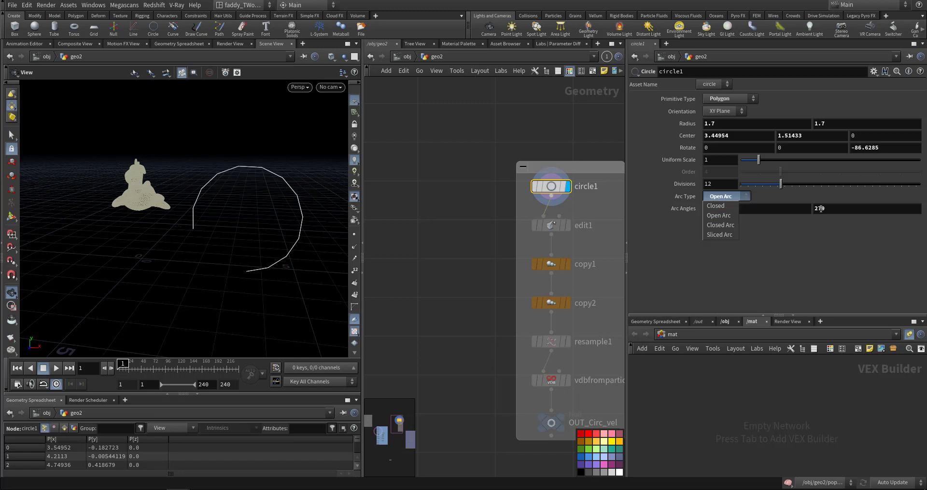
pyautogui.click(822, 208)
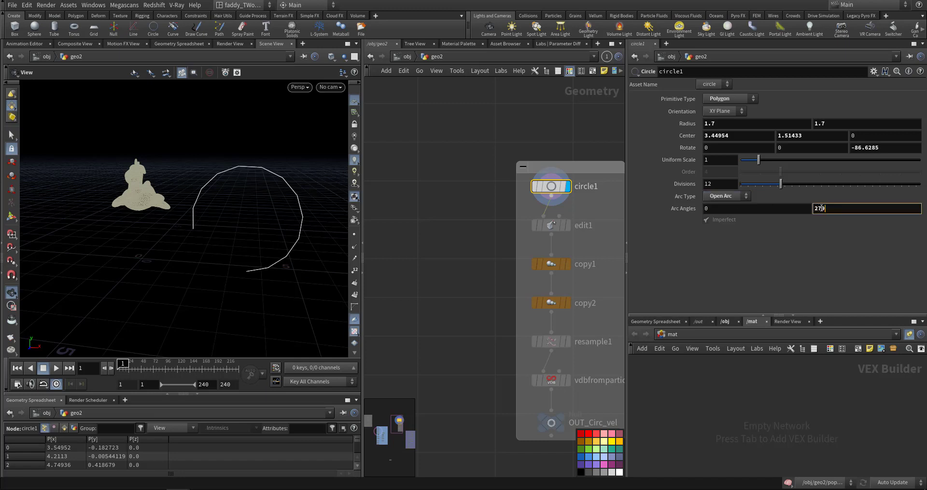
pyautogui.moveTo(819, 209); pyautogui.dragTo(823, 194, button='middle')
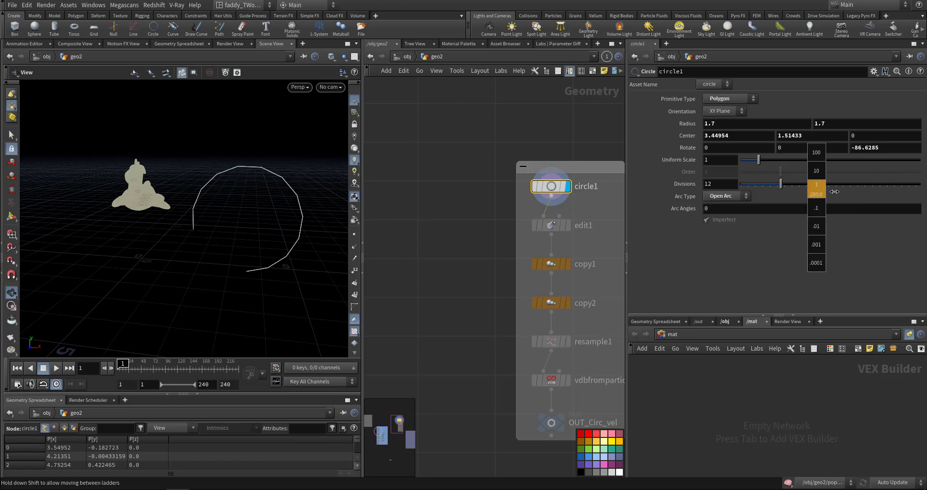
pyautogui.moveTo(893, 202); pyautogui.dragTo(890, 202, button='middle')
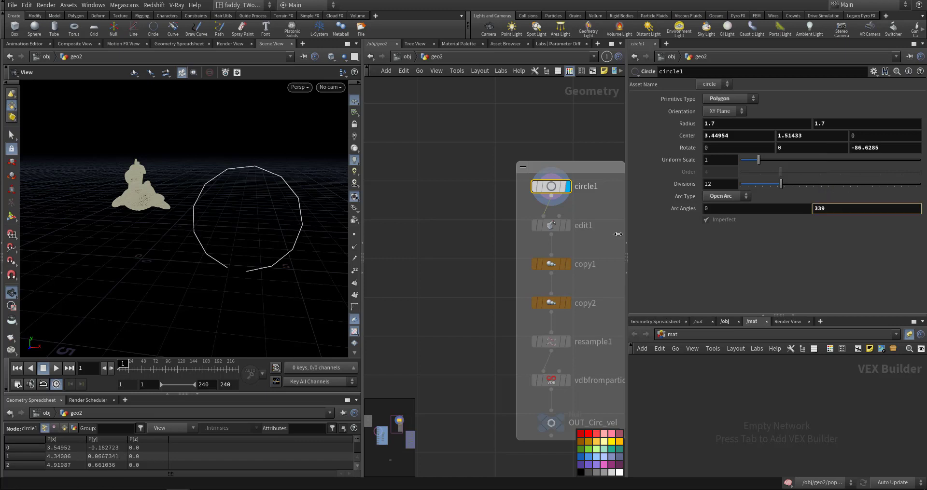
# Display edit1 and examine its modified curve from several angles, and inspect the uniform scale of copy1.
pyautogui.moveTo(445, 273); pyautogui.dragTo(421, 223, button='middle')
pyautogui.click(543, 176)
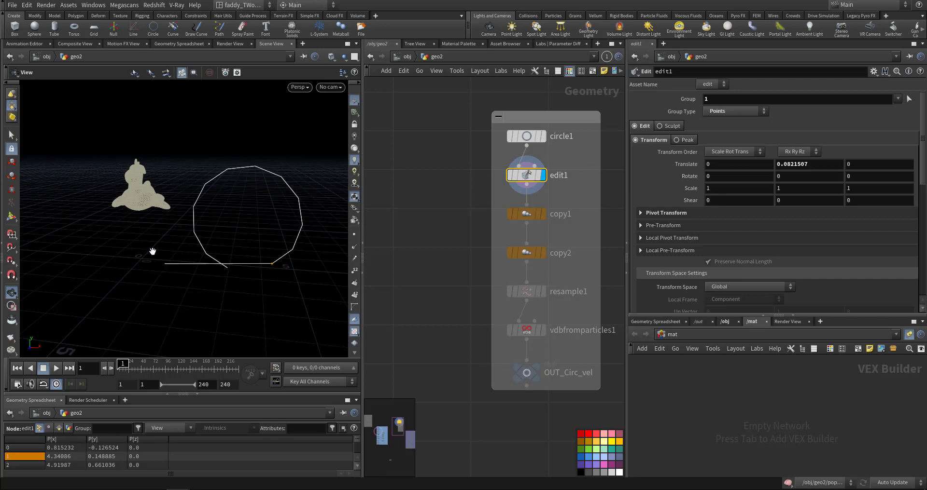
pyautogui.moveTo(151, 265); pyautogui.dragTo(154, 237)
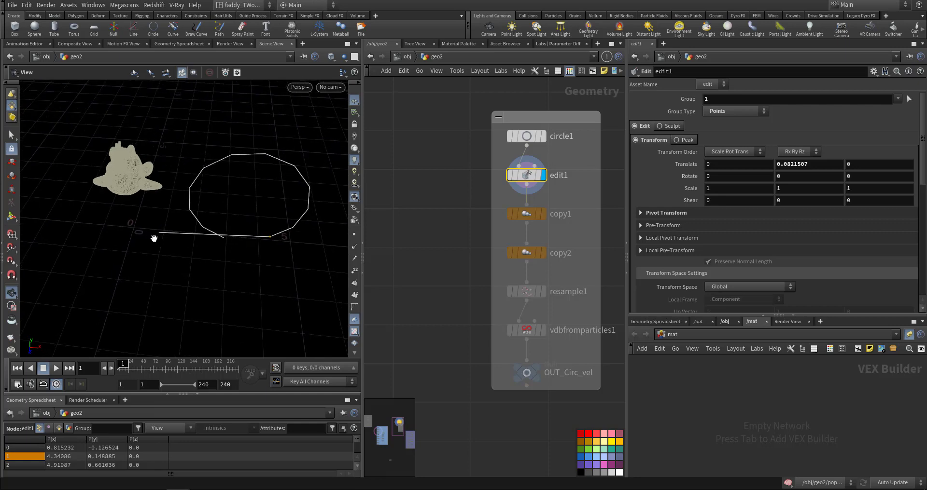
pyautogui.moveTo(175, 270); pyautogui.dragTo(188, 248)
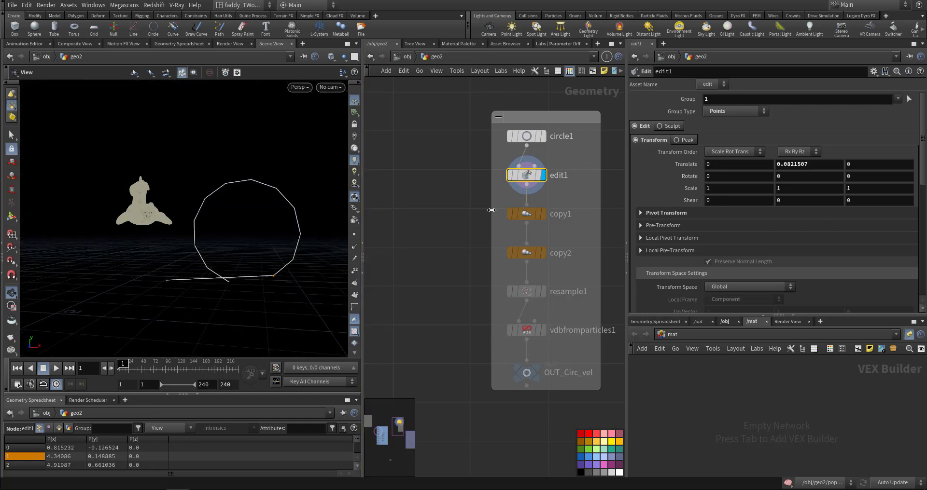
pyautogui.click(542, 215)
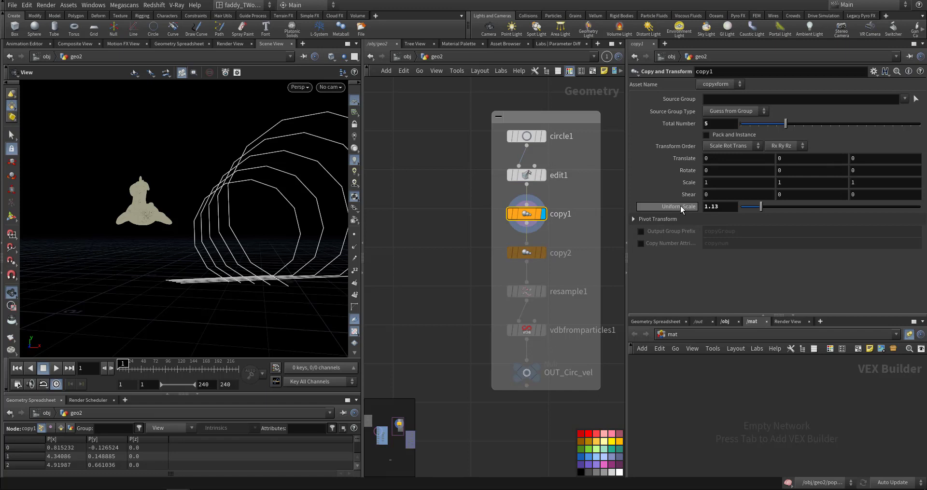
pyautogui.moveTo(680, 207)
pyautogui.mouseDown(button='middle')
pyautogui.moveTo(695, 206)
pyautogui.moveTo(680, 206)
pyautogui.mouseUp(button='middle')
# Display circle1 and set its radius to 0.9 on both axes and its center Y to 1.01433.
pyautogui.click(528, 137)
pyautogui.click(541, 136)
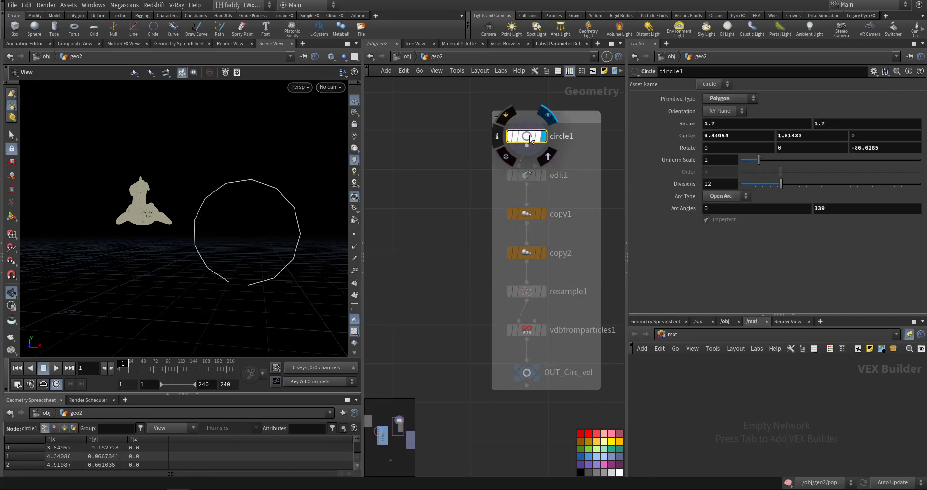
pyautogui.moveTo(678, 122); pyautogui.dragTo(634, 122, button='middle')
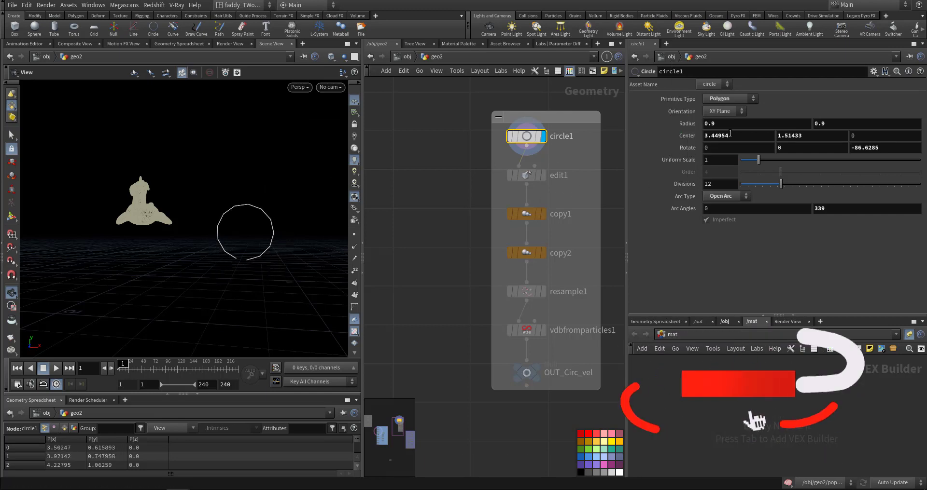
pyautogui.moveTo(785, 133); pyautogui.dragTo(741, 133, button='middle')
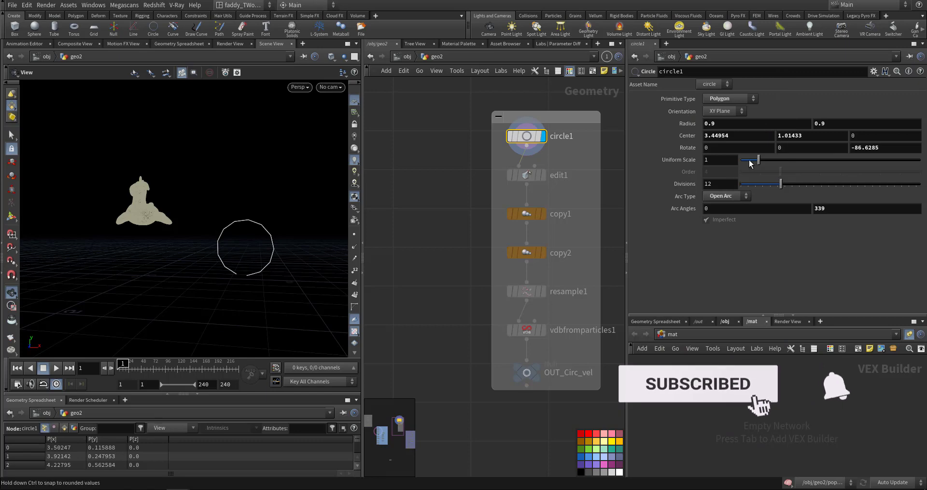
# Display copy1 and set its total number of copies to 6.
pyautogui.click(543, 216)
pyautogui.click(530, 217)
pyautogui.moveTo(269, 235); pyautogui.dragTo(290, 254)
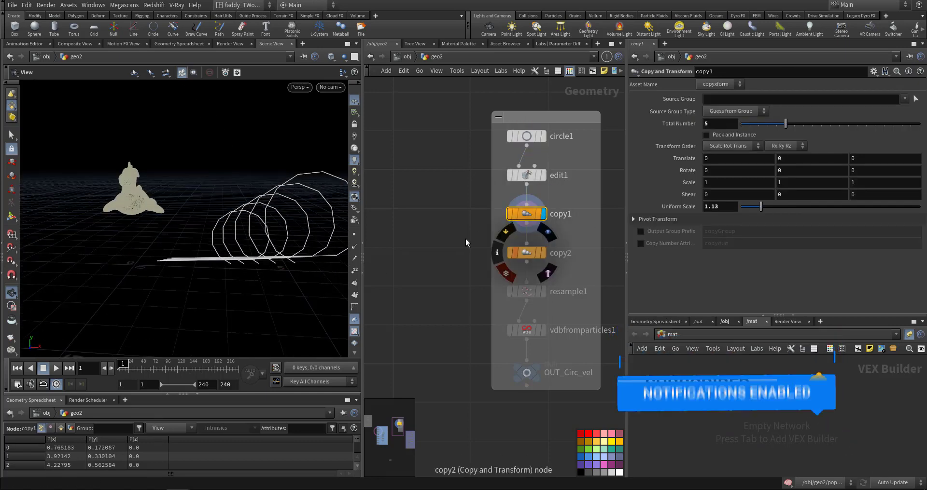
pyautogui.moveTo(263, 221); pyautogui.dragTo(267, 242)
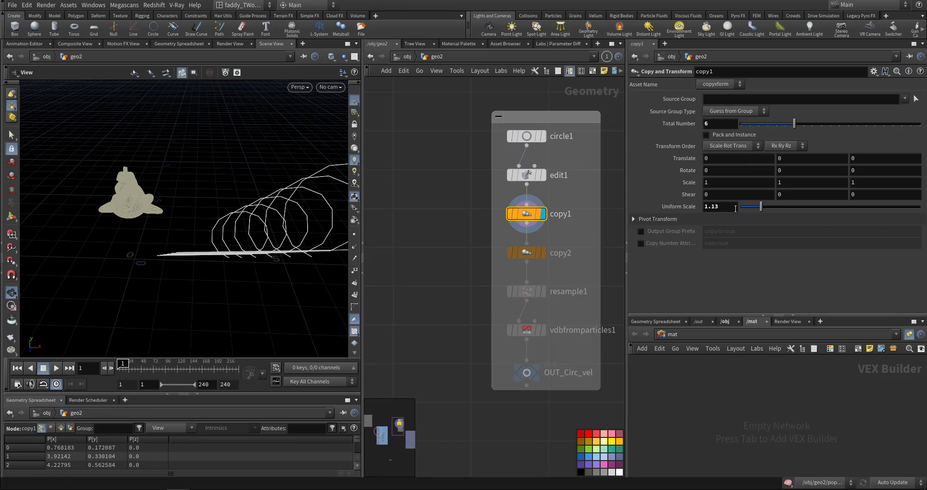
pyautogui.moveTo(760, 211); pyautogui.dragTo(760, 206)
# Display copy2 and examine the ring of copies from several angles, along with its total number and Y rotation expression.
pyautogui.click(543, 253)
pyautogui.click(528, 256)
pyautogui.moveTo(256, 261); pyautogui.dragTo(145, 171)
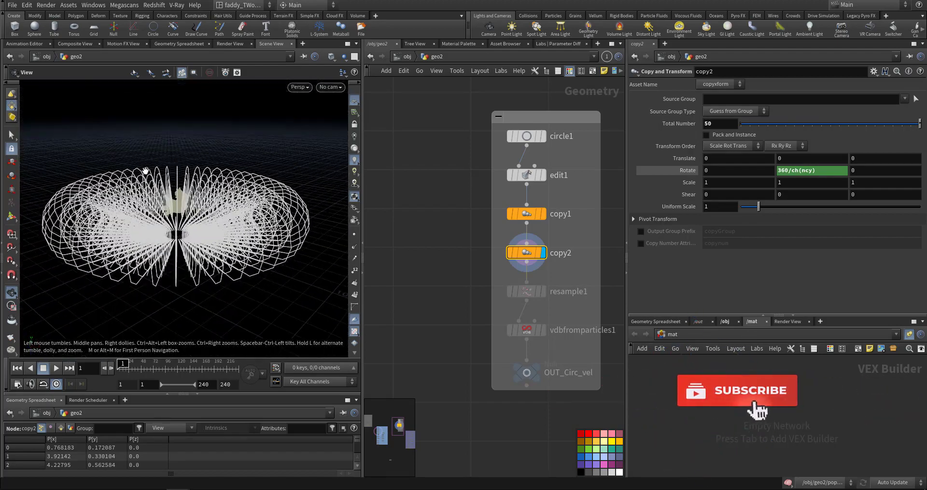
pyautogui.moveTo(195, 192); pyautogui.dragTo(236, 236)
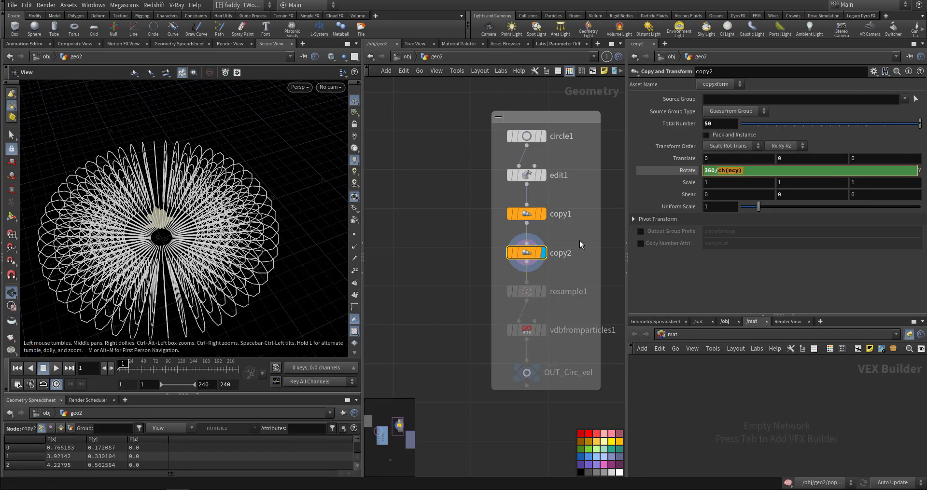
pyautogui.moveTo(459, 294); pyautogui.dragTo(446, 240, button='middle')
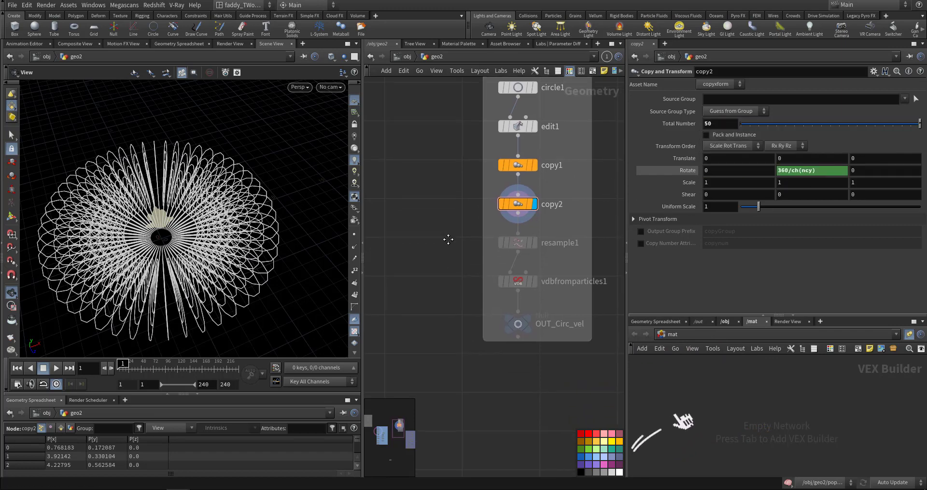
pyautogui.rightClick(668, 125)
pyautogui.click(428, 211)
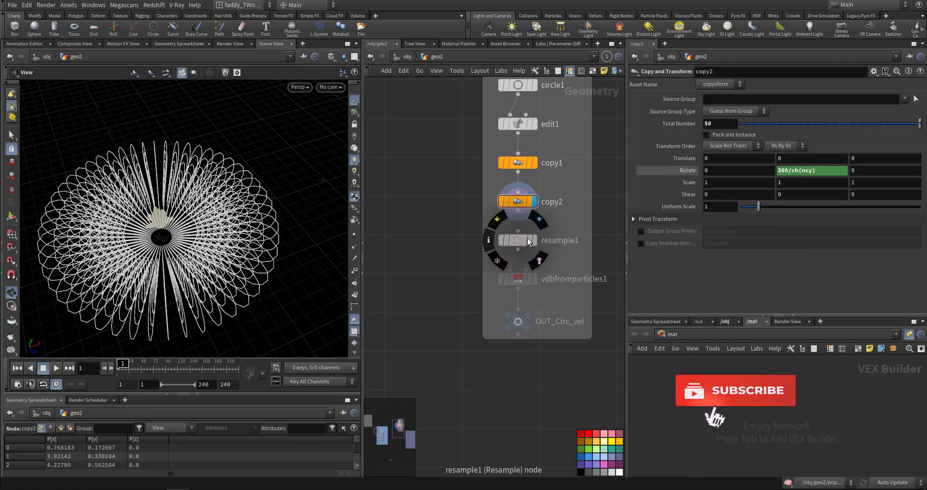
# Display resample1 and inspect its segment length and tangent attribute settings with the curves seen from the side.
pyautogui.click(534, 241)
pyautogui.click(518, 240)
pyautogui.moveTo(286, 250); pyautogui.dragTo(255, 239)
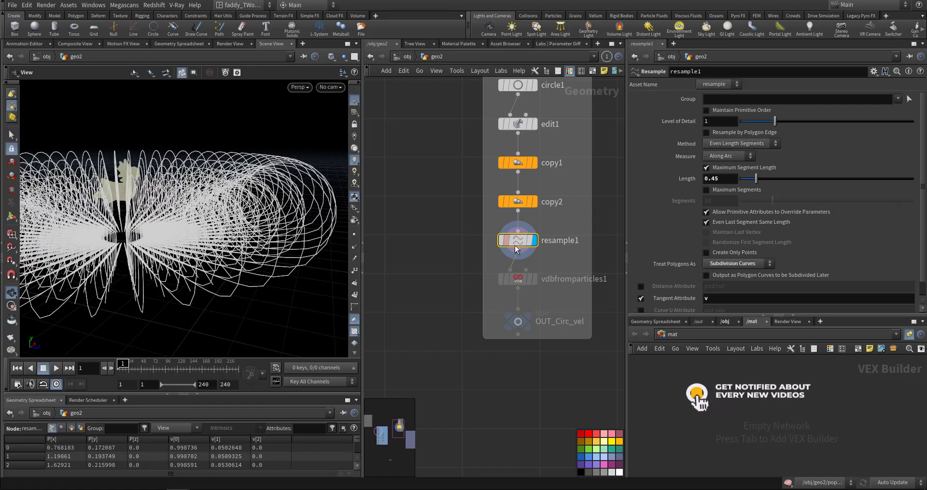
# Display vdbfromparticles1 and set its voxel size to 0.5.
pyautogui.click(533, 279)
pyautogui.click(521, 283)
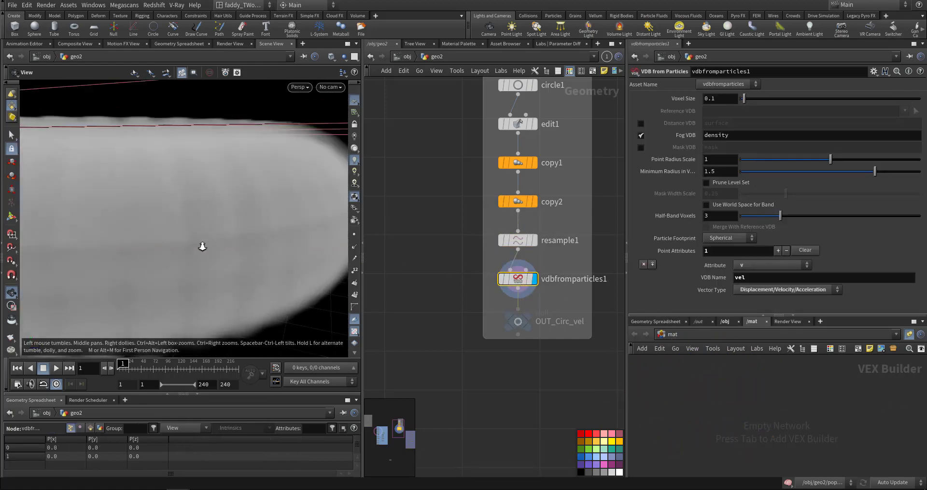
pyautogui.moveTo(201, 246); pyautogui.dragTo(176, 273)
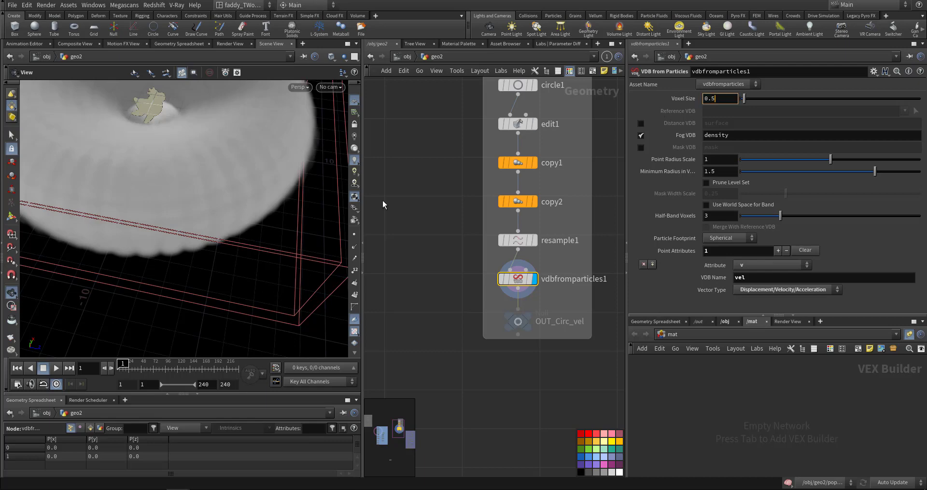
pyautogui.press('Return')
pyautogui.moveTo(268, 178); pyautogui.dragTo(221, 170)
# Display the OUT_Circ_vel null at the end of the circular velocity chain.
pyautogui.click(527, 317)
pyautogui.click(522, 322)
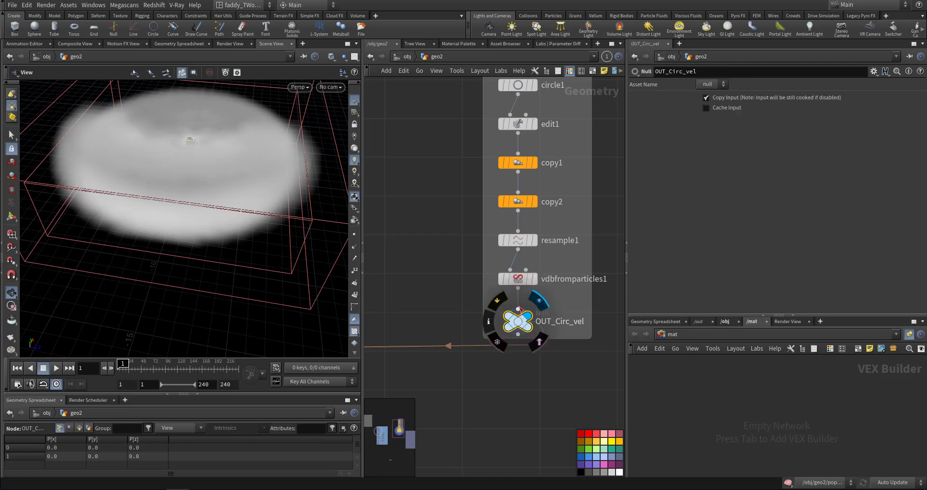
# Review vdbfromparticles1 and the tangent attribute setting of resample1.
pyautogui.click(522, 278)
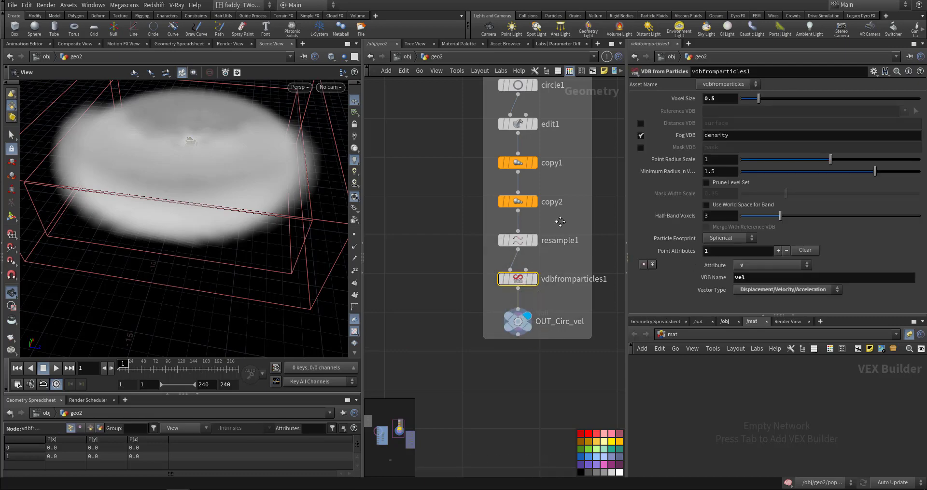
pyautogui.moveTo(559, 222); pyautogui.dragTo(556, 246, button='middle')
pyautogui.click(514, 265)
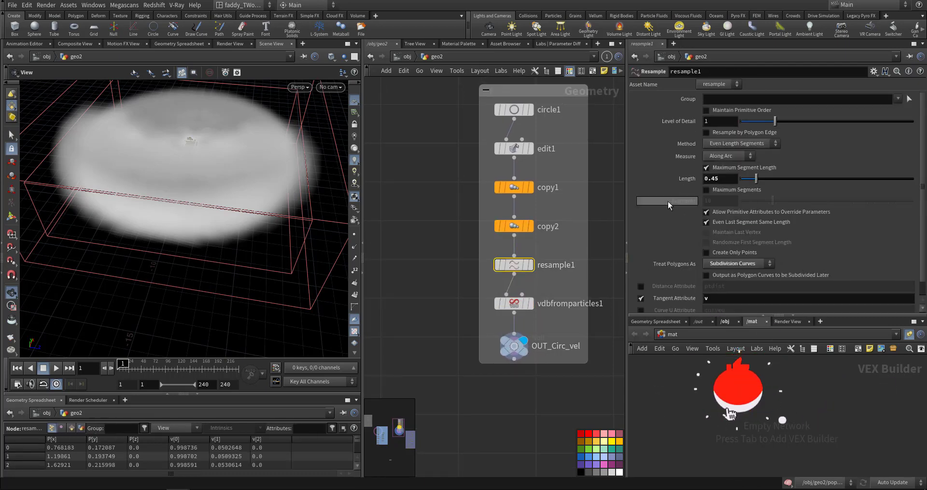
pyautogui.scroll(-1, 667, 201)
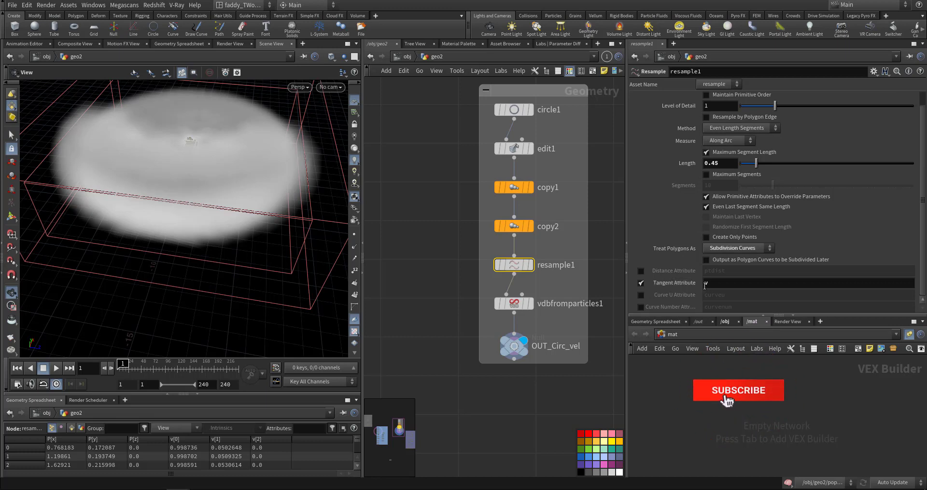
pyautogui.doubleClick(705, 284)
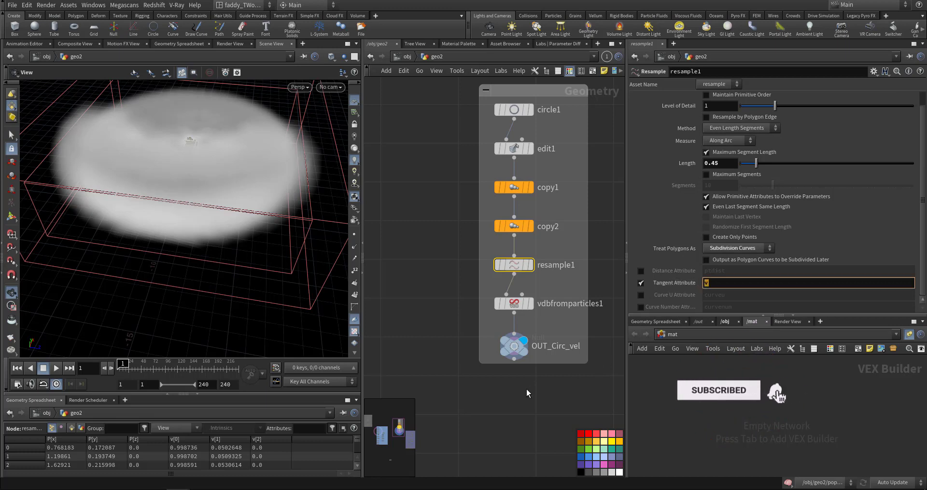
pyautogui.moveTo(516, 348)
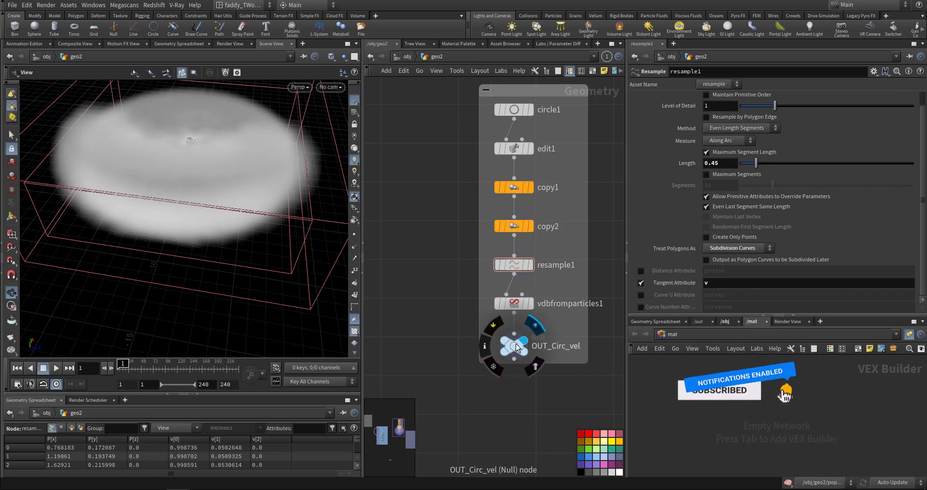
# Examine the point attribute settings of vdbfromparticles1, including its attribute choices, VDB name and vector type options.
pyautogui.click(514, 304)
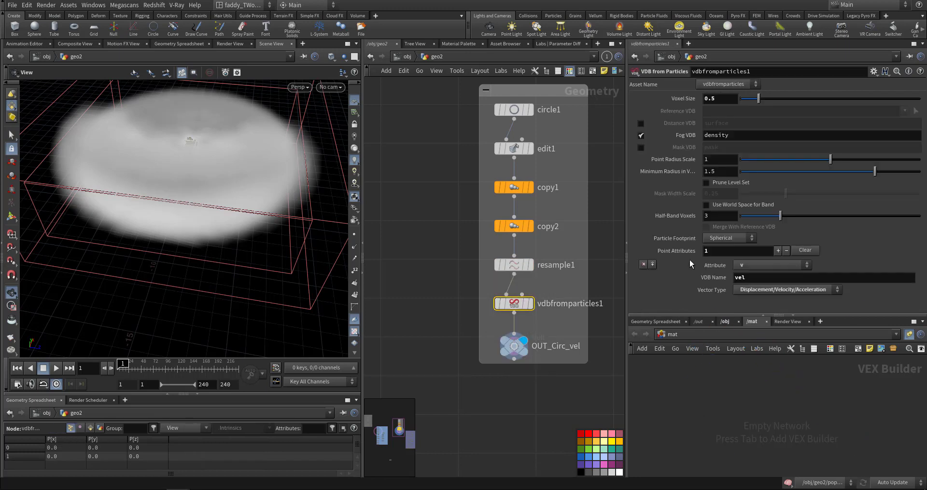
pyautogui.click(766, 265)
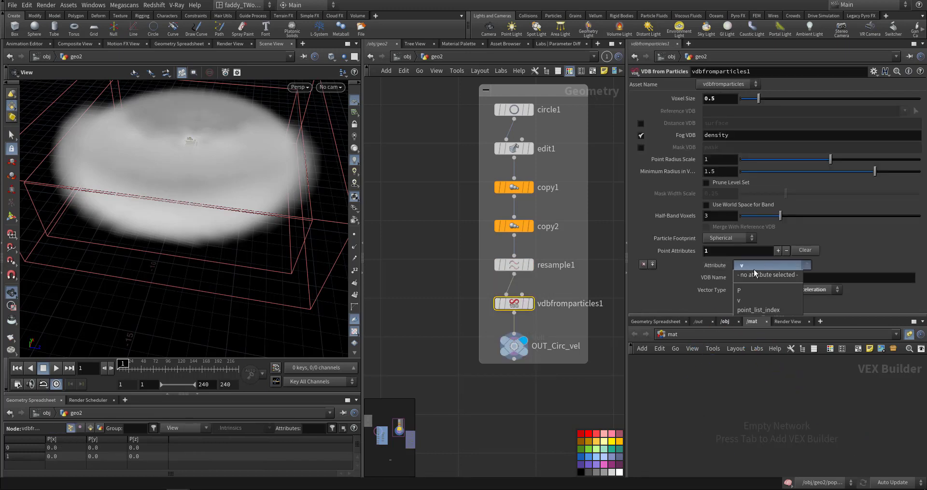
pyautogui.click(609, 307)
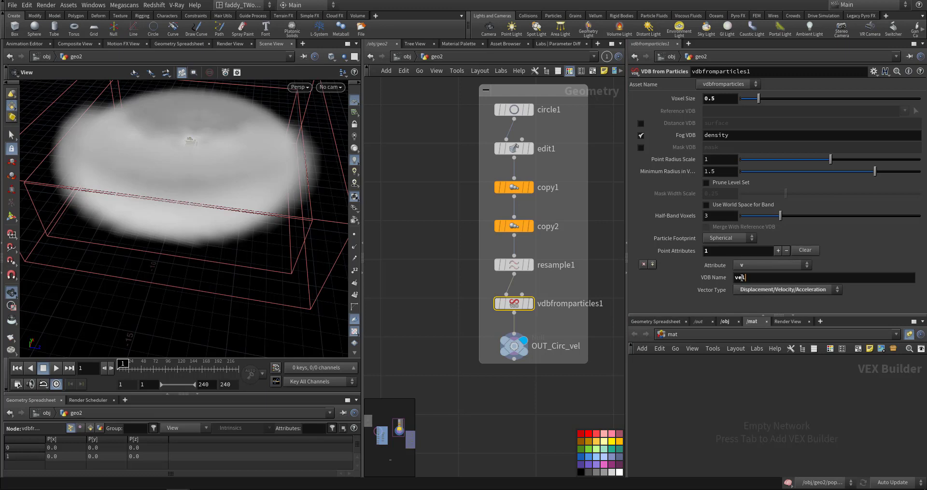
pyautogui.click(770, 292)
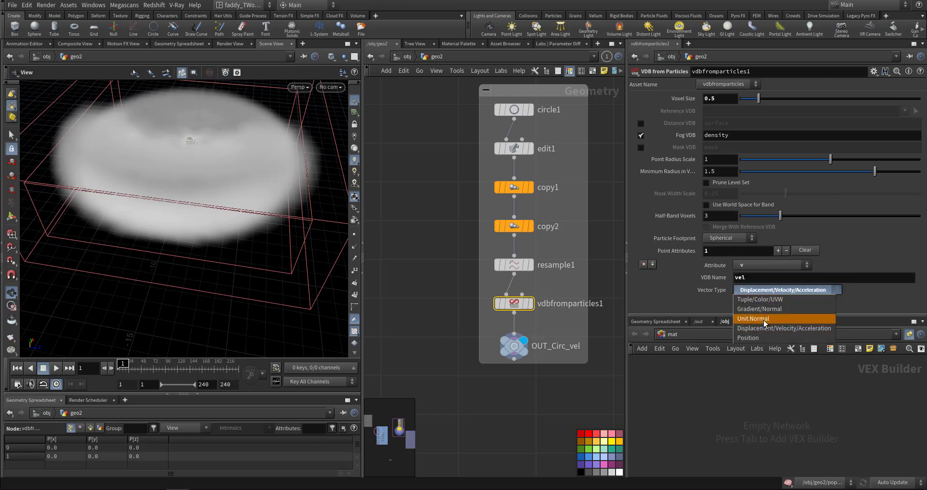
pyautogui.click(528, 387)
# Display resample1 to view its curves up close, and redisplay the OUT_Circ_vel null.
pyautogui.moveTo(462, 334); pyautogui.dragTo(523, 355, button='middle')
pyautogui.click(531, 356)
pyautogui.moveTo(424, 306); pyautogui.dragTo(370, 275, button='middle')
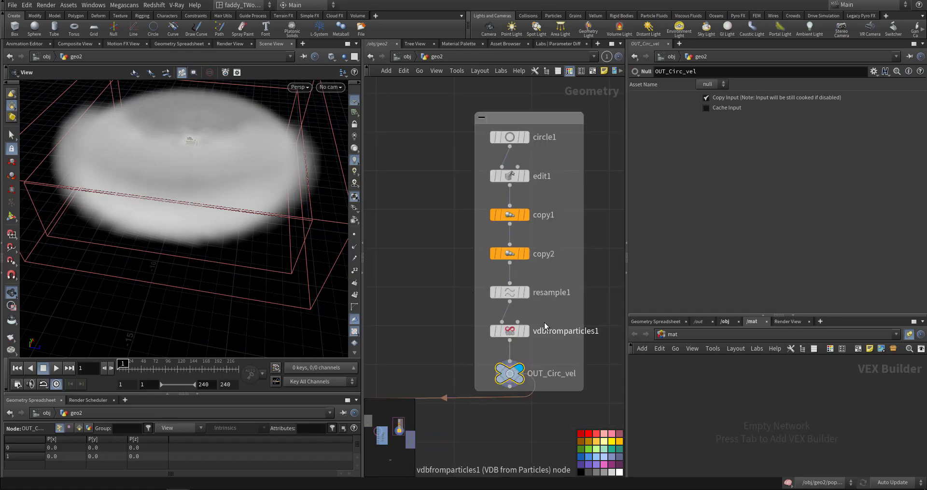
pyautogui.click(526, 292)
pyautogui.click(512, 291)
pyautogui.scroll(6, 339, 246)
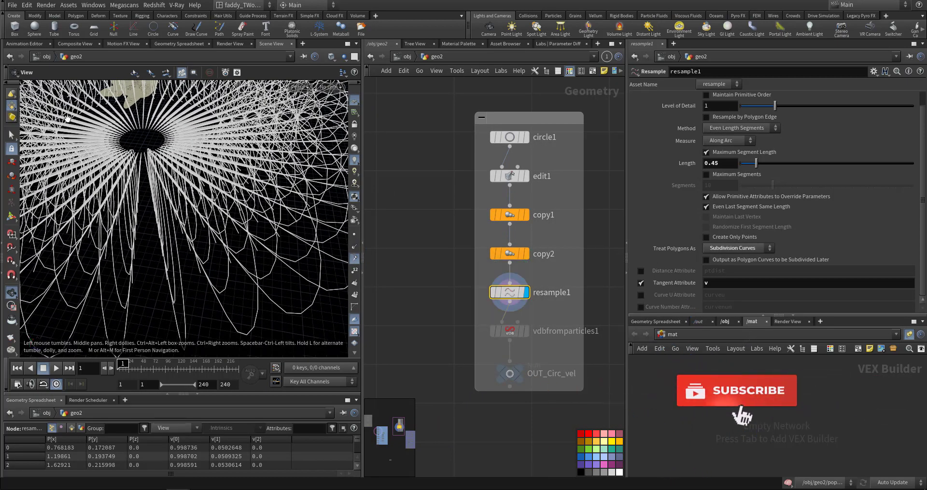
pyautogui.click(522, 372)
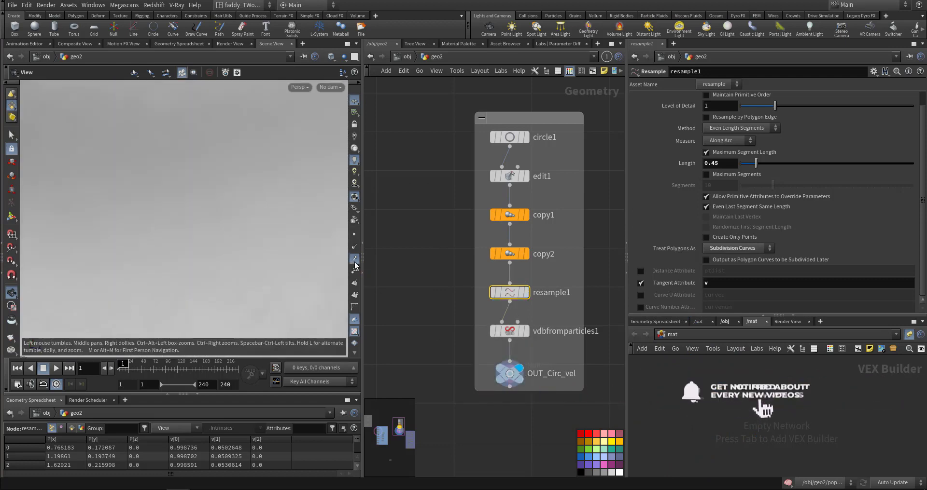
# Open the particle simulation's popnet network and bypass popadvectbyvolumes2.
pyautogui.scroll(-8, 441, 266)
pyautogui.moveTo(425, 282); pyautogui.dragTo(434, 286, button='middle')
pyautogui.scroll(10, 515, 282)
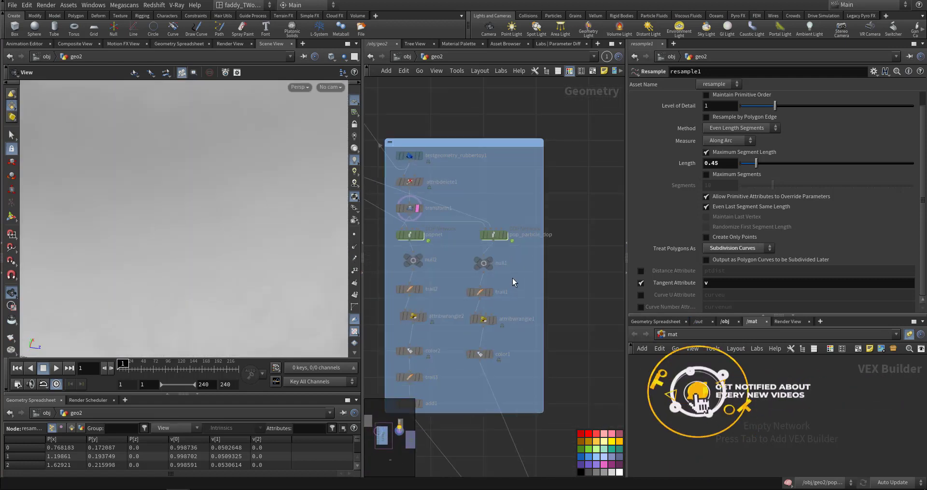
pyautogui.doubleClick(468, 246)
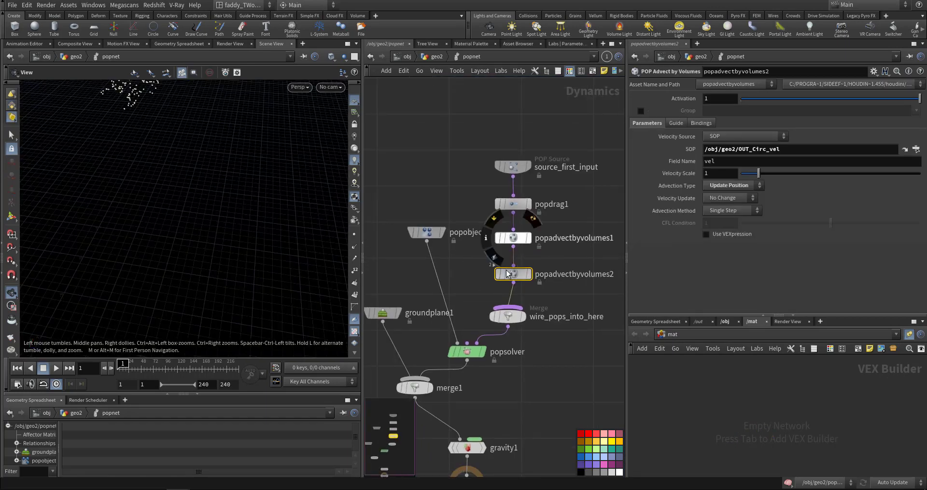
pyautogui.click(497, 274)
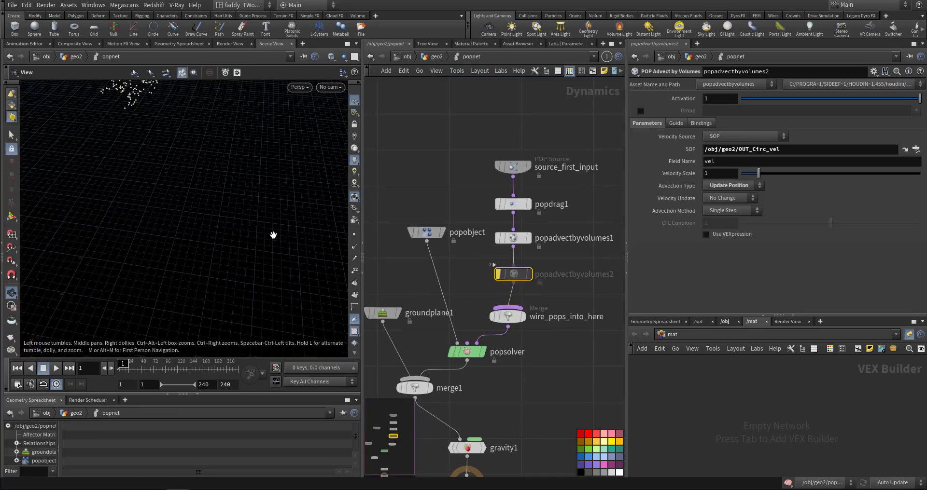
# Play the simulation with only popadvectbyvolumes1 active and view the particles from a low side angle.
pyautogui.moveTo(273, 235); pyautogui.dragTo(215, 251)
pyautogui.moveTo(215, 251); pyautogui.dragTo(219, 252, button='middle')
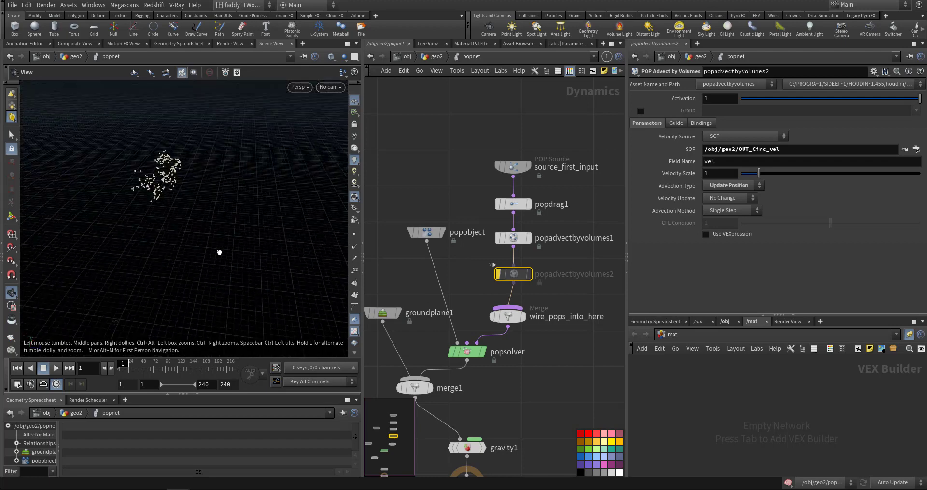
pyautogui.moveTo(219, 252); pyautogui.dragTo(249, 251)
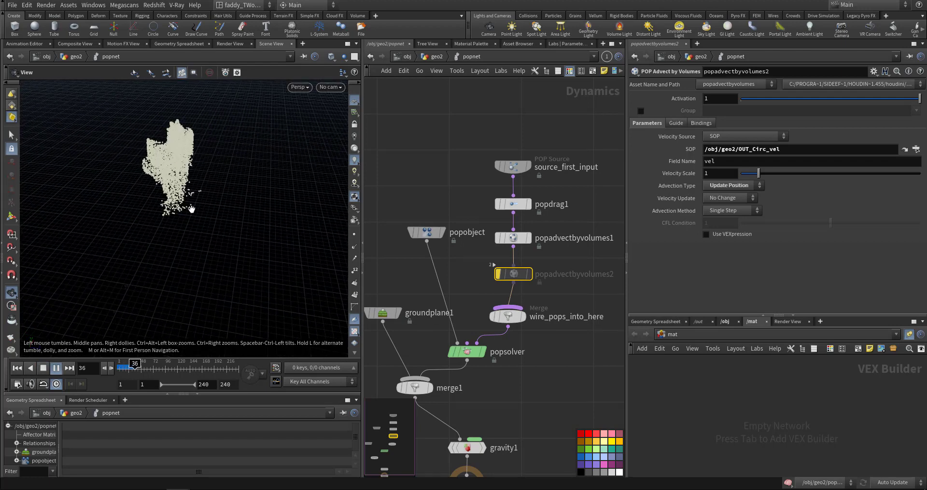
pyautogui.moveTo(199, 218); pyautogui.dragTo(203, 204)
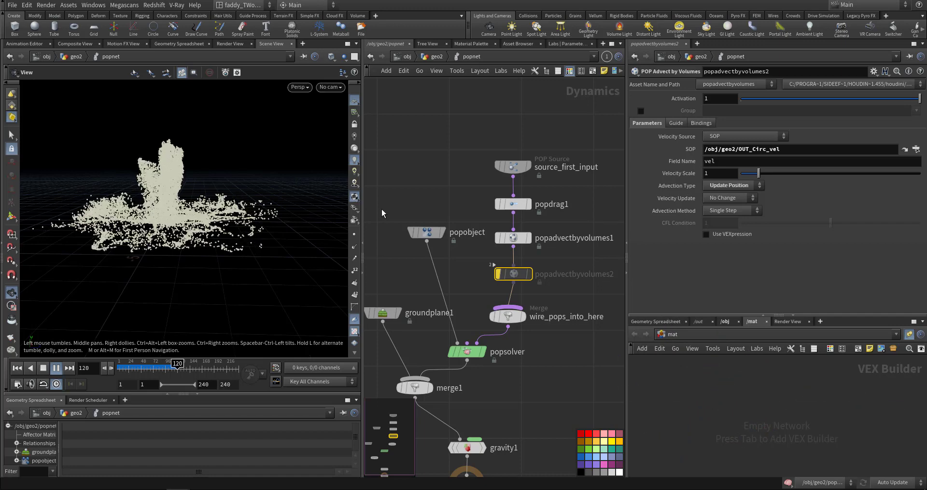
# Set the advection type of popadvectbyvolumes1 to Update Force and replay the simulation from frame 1.
pyautogui.hotkey('ctrl', 'Up')
pyautogui.click(522, 242)
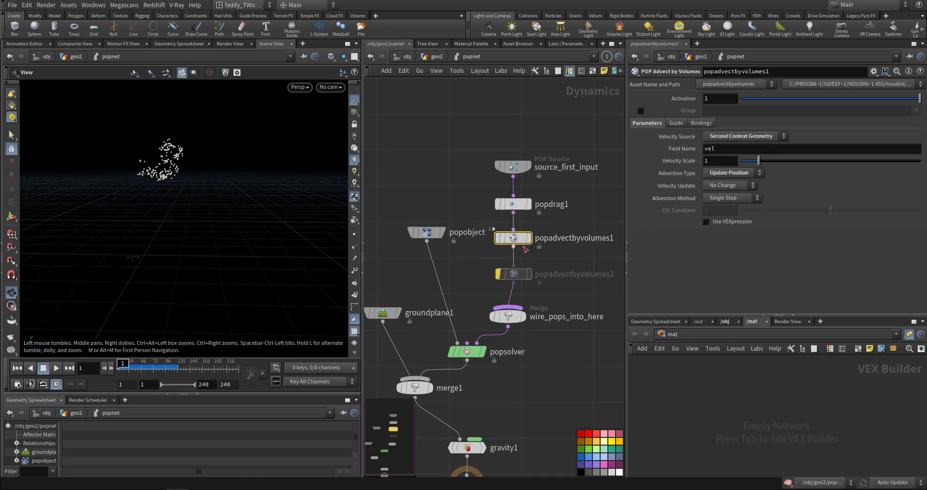
pyautogui.click(723, 175)
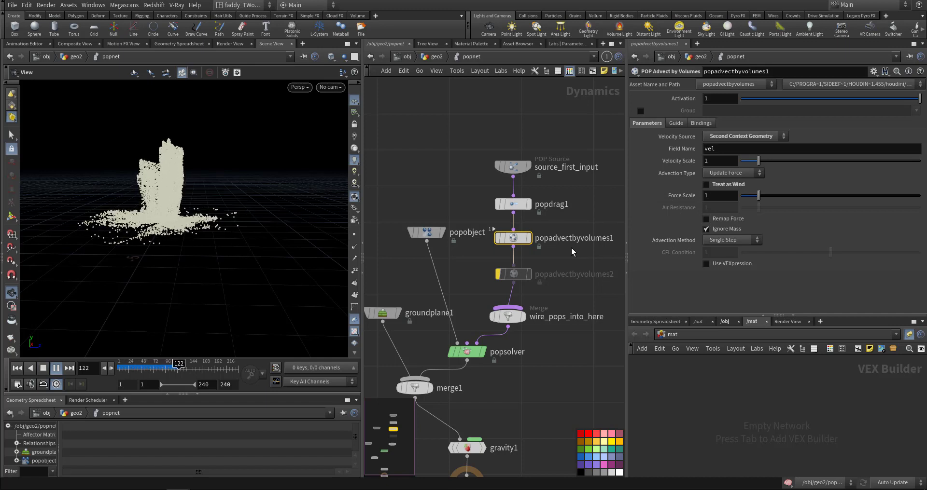
# Switch popadvectbyvolumes1 to Update Velocity advection and replay the simulation from the start.
pyautogui.hotkey('ctrl', 'Up')
pyautogui.click(752, 173)
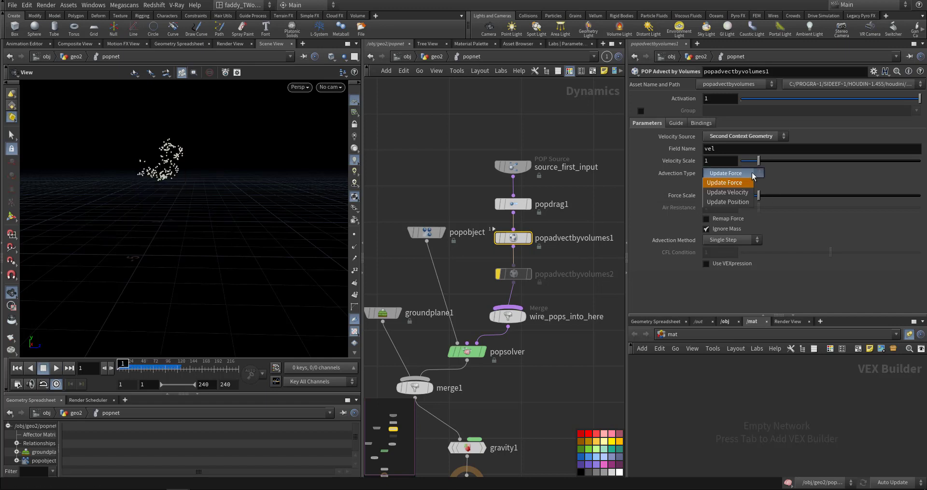
pyautogui.click(728, 192)
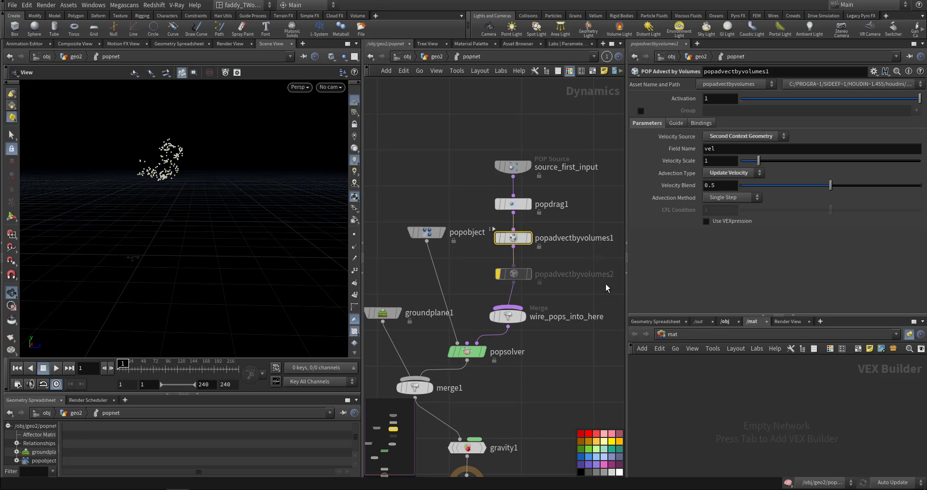
pyautogui.press('Up')
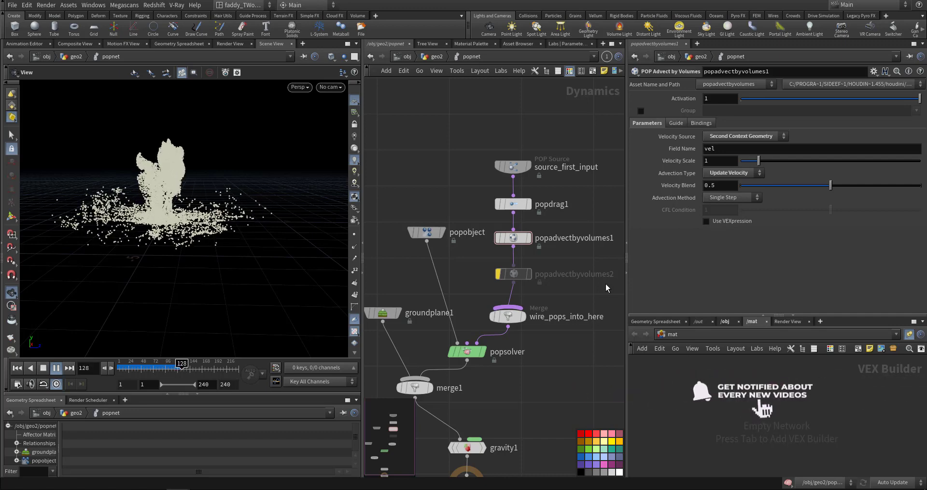
# Return the advection type of popadvectbyvolumes1 to Update Position and replay the simulation.
pyautogui.hotkey('ctrl', 'Up')
pyautogui.click(728, 174)
pyautogui.click(727, 202)
pyautogui.press('Up')
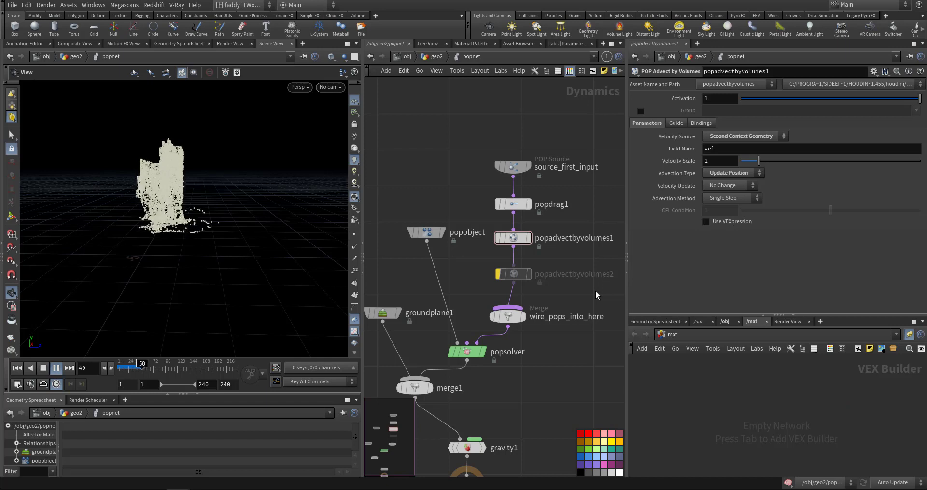
# Set Velocity Update on popadvectbyvolumes1 to Final Velocity and replay the simulation from frame 1.
pyautogui.hotkey('ctrl', 'Up')
pyautogui.click(734, 187)
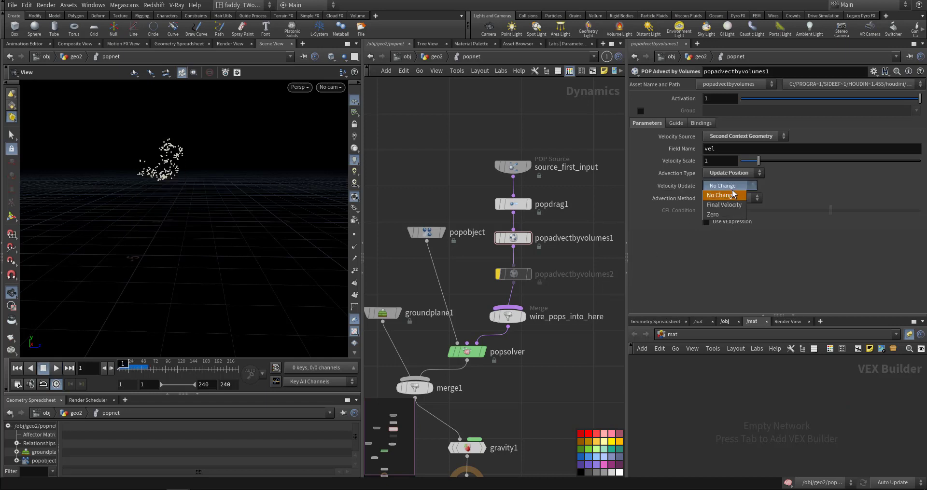
pyautogui.click(740, 205)
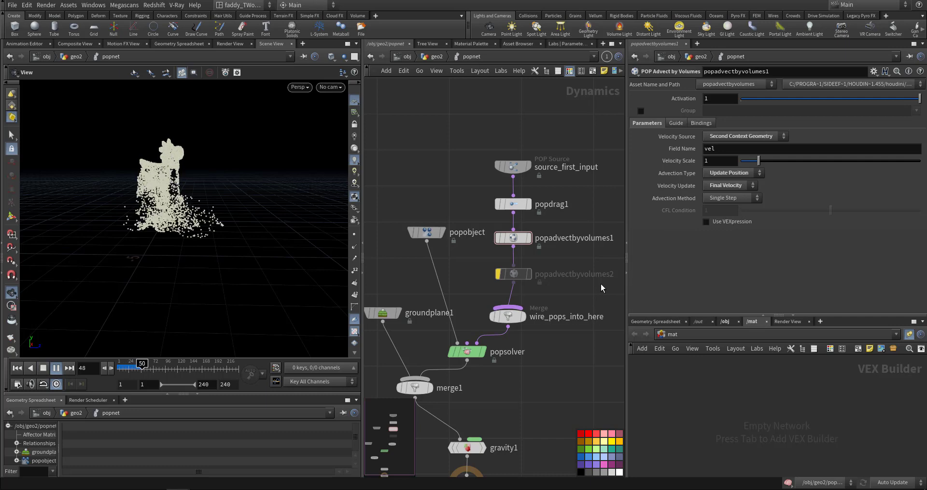
# Set popadvectbyvolumes1 to Update Velocity with a velocity blend of 0.601 and replay the simulation.
pyautogui.hotkey('ctrl', 'Up')
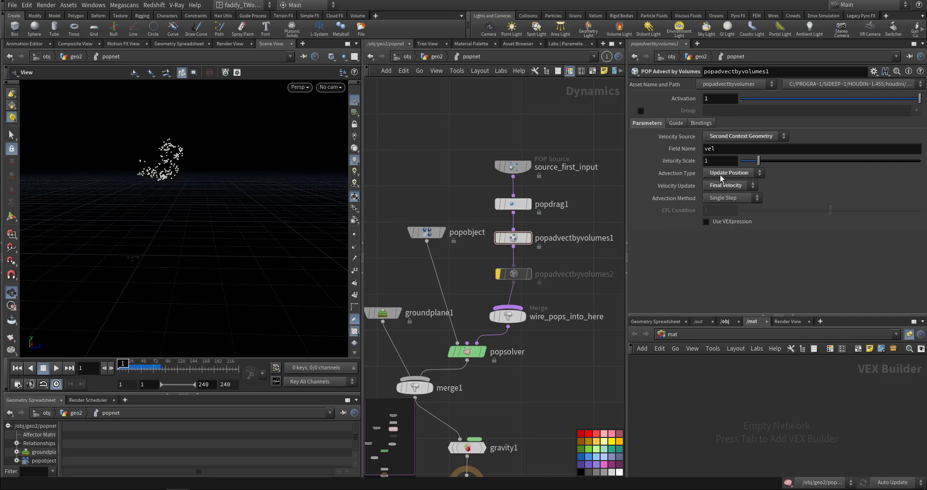
pyautogui.click(721, 175)
pyautogui.click(719, 192)
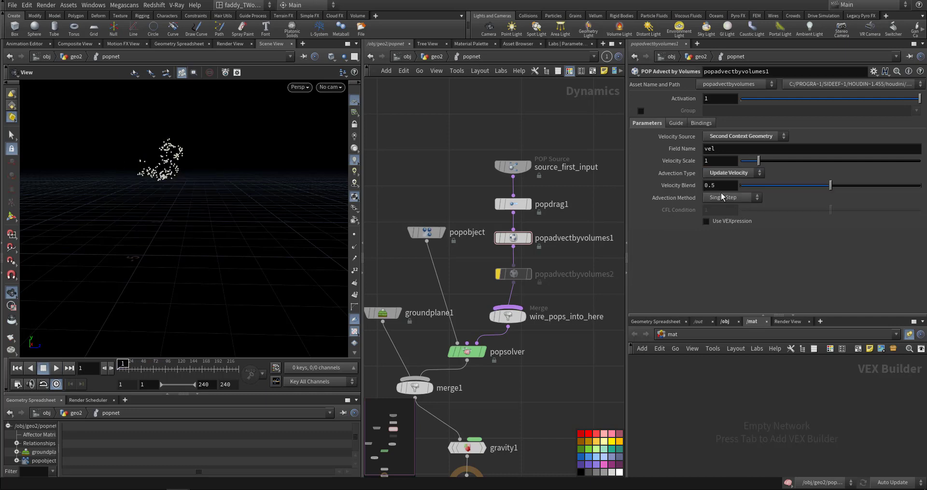
pyautogui.moveTo(890, 189); pyautogui.dragTo(921, 190)
pyautogui.press('Up')
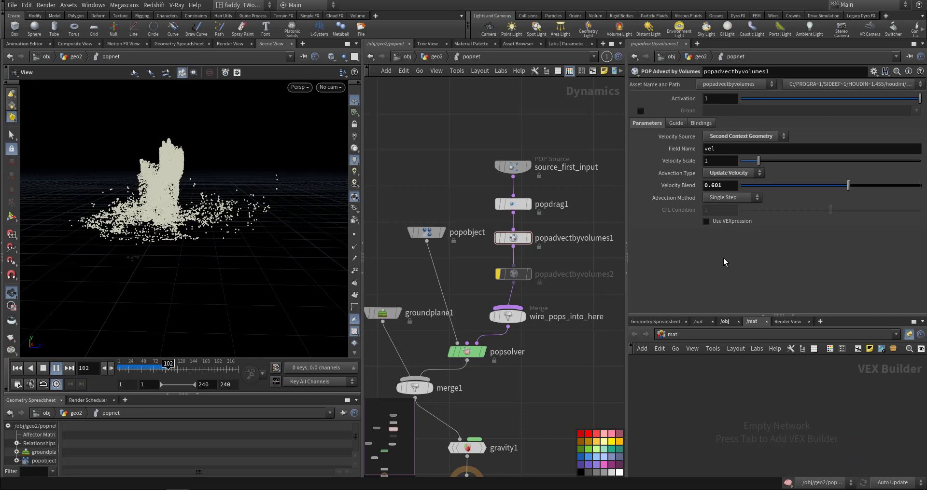
# Enable popadvectbyvolumes2, bypass popadvectbyvolumes1, and play the simulation with popadvectbyvolumes2 first at Update Position and again at Update Velocity.
pyautogui.hotkey('ctrl', 'Up')
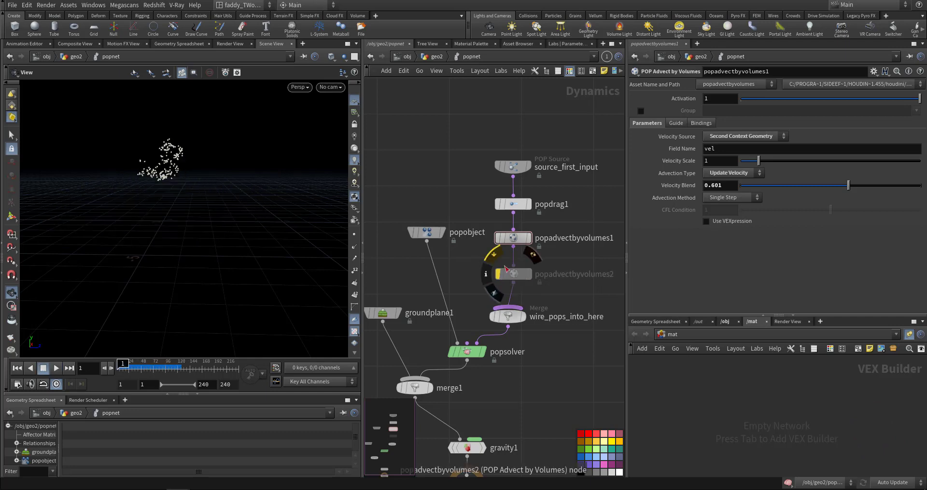
pyautogui.click(497, 273)
pyautogui.click(513, 273)
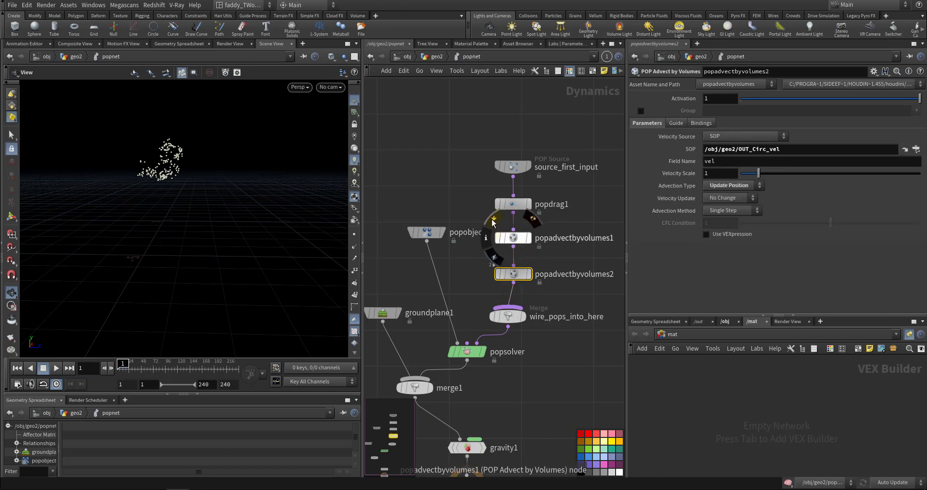
pyautogui.click(493, 222)
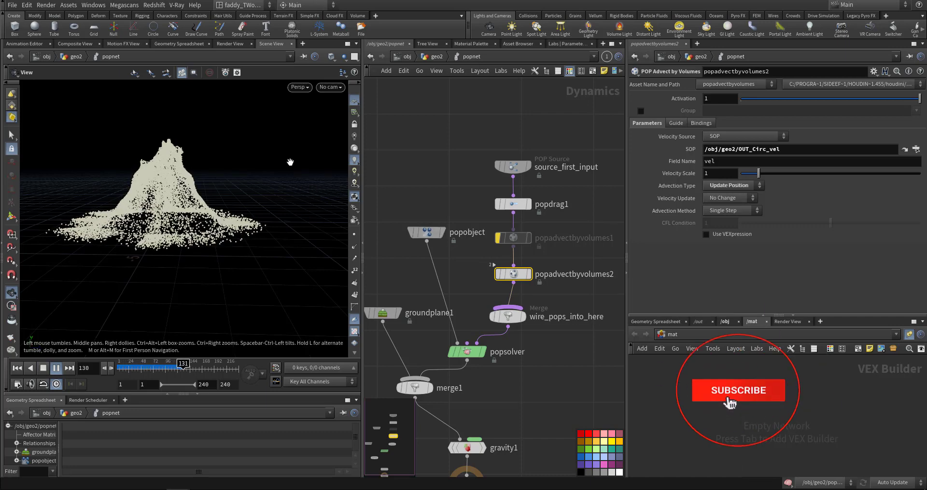
pyautogui.click(733, 186)
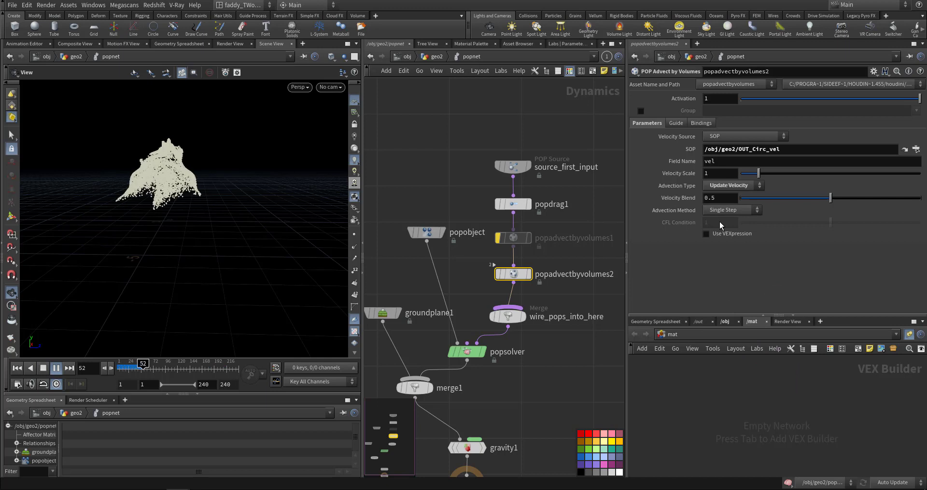
# Bypass gravity1, set the advection type of popadvectbyvolumes2 to Update Force, and replay the simulation.
pyautogui.click(452, 448)
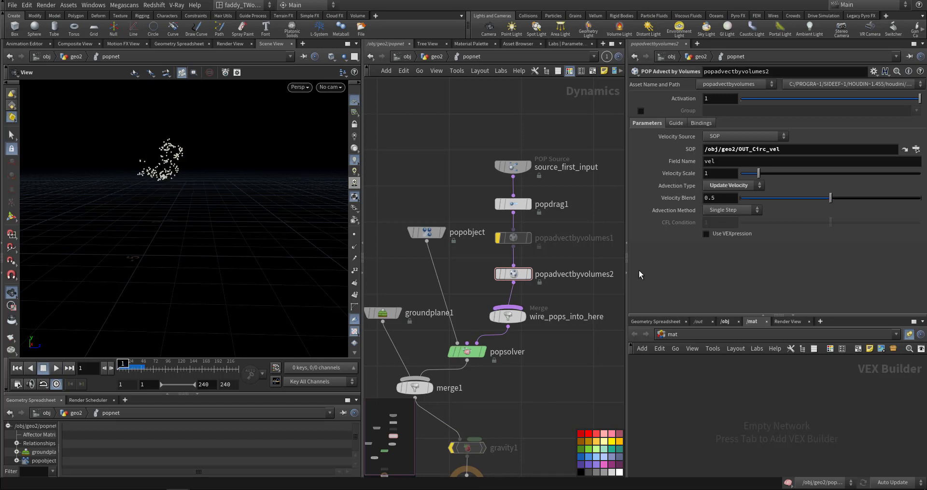
pyautogui.click(714, 187)
pyautogui.click(711, 209)
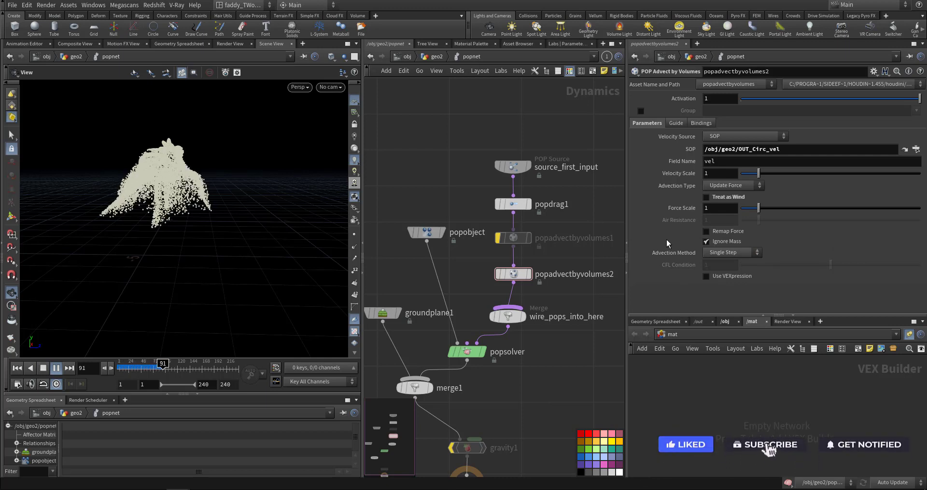
# Stop the simulation at frame 1, return to geo2, and set the voxel size of vdbfromparticles1 to 0.1.
pyautogui.hotkey('ctrl', 'Up')
pyautogui.click(437, 56)
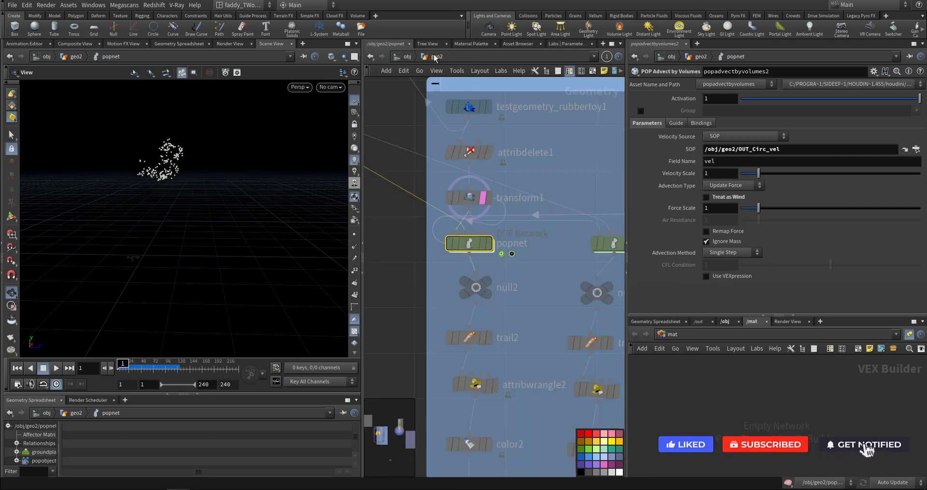
pyautogui.moveTo(619, 302); pyautogui.dragTo(539, 324, button='middle')
pyautogui.moveTo(579, 309); pyautogui.dragTo(477, 361, button='middle')
pyautogui.scroll(1, 535, 332)
pyautogui.scroll(2, 480, 308)
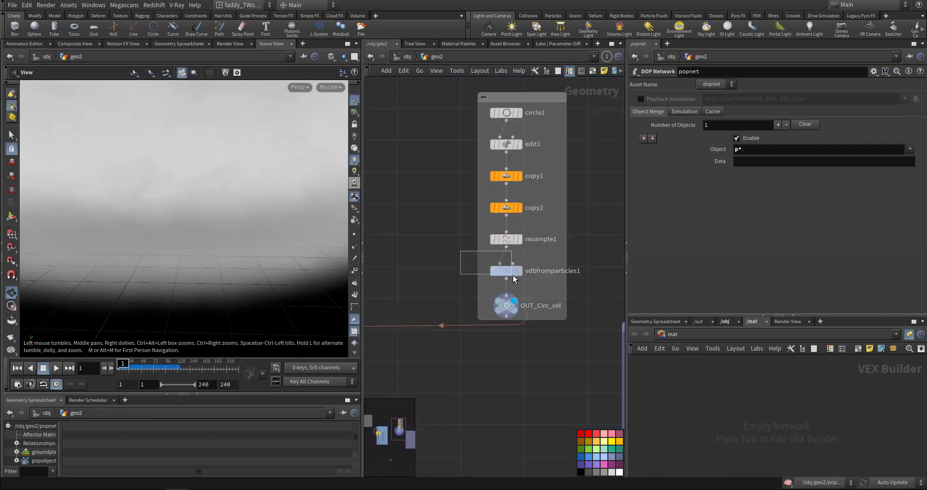
pyautogui.moveTo(512, 275); pyautogui.dragTo(514, 276)
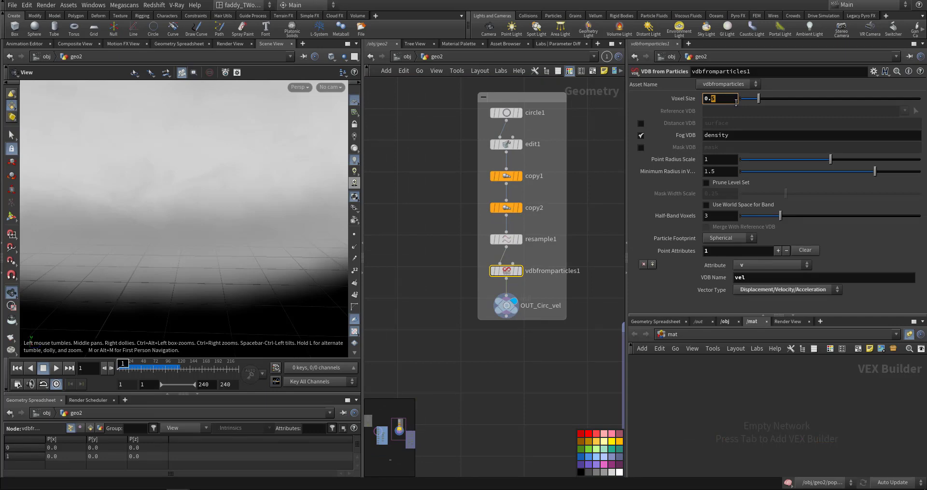
pyautogui.click(544, 354)
# Reopen the popnet network, replay the simulation with the finer circular velocity volume, and return to frame 1.
pyautogui.scroll(-3, 528, 345)
pyautogui.moveTo(428, 333); pyautogui.dragTo(608, 228, button='middle')
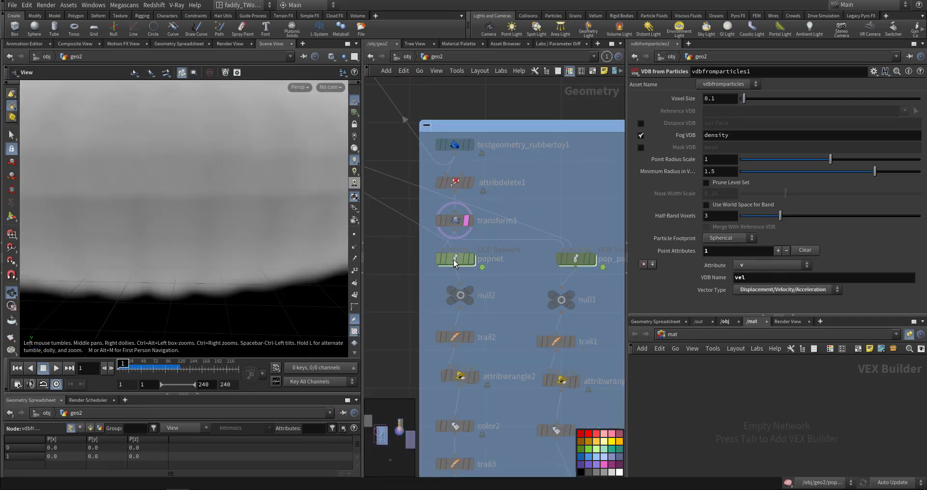
pyautogui.doubleClick(454, 255)
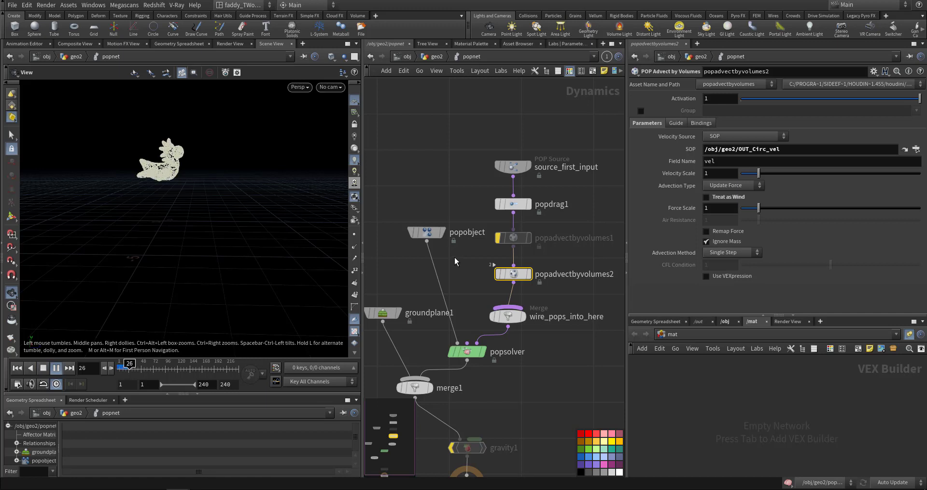
pyautogui.hotkey('ctrl', 'Up')
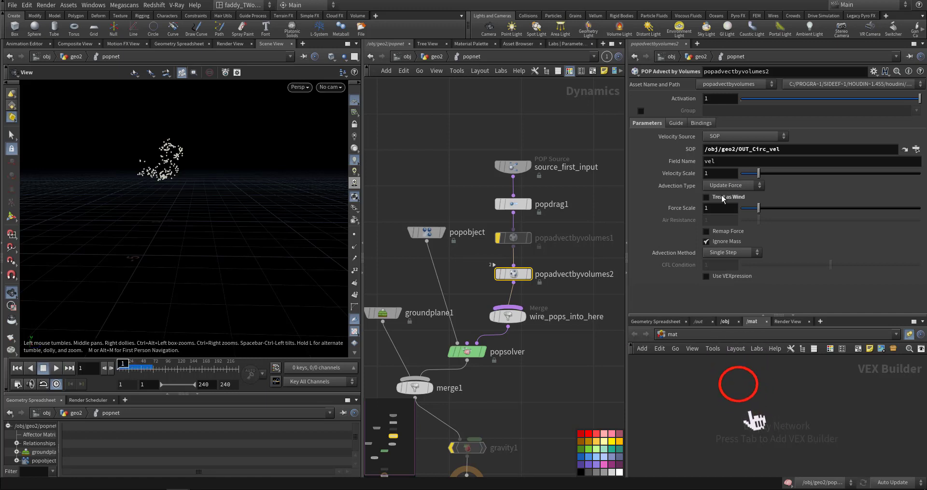
# Set the advection type of popadvectbyvolumes2 to Update Position and replay the simulation.
pyautogui.click(731, 185)
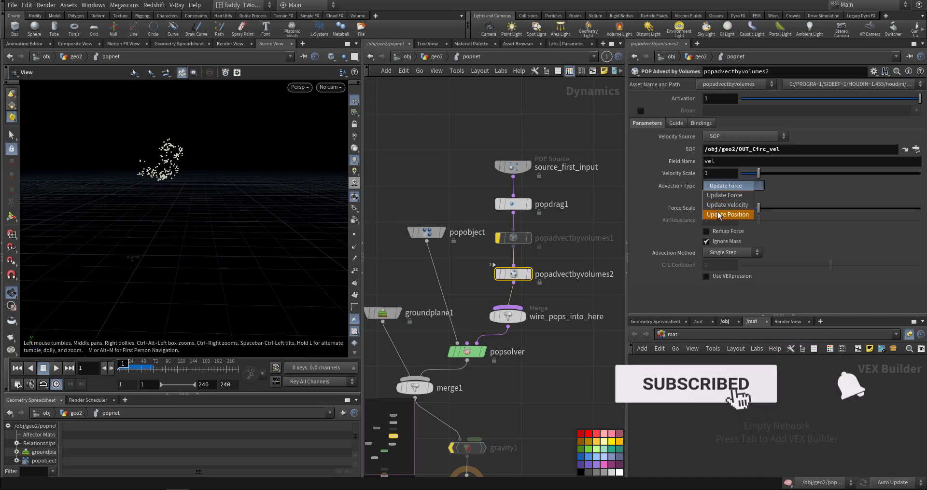
pyautogui.click(730, 191)
pyautogui.press('Up')
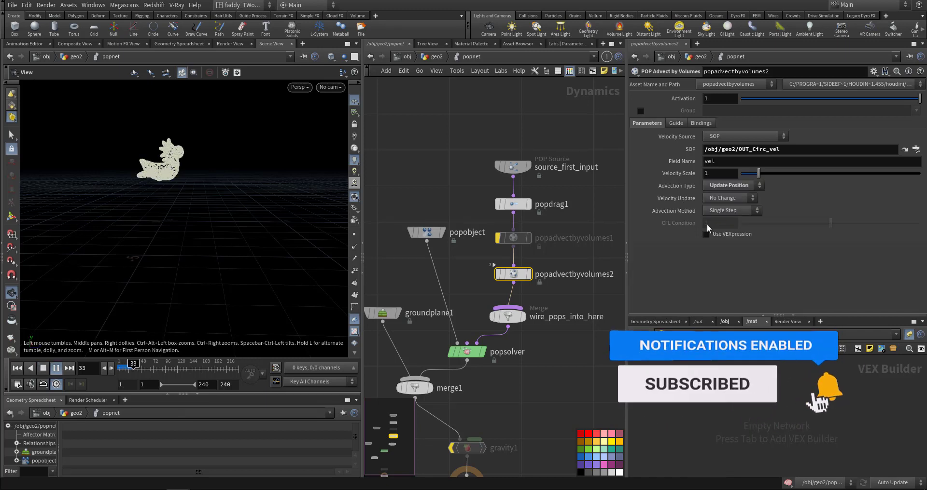
pyautogui.hotkey('ctrl', 'Up')
# Return to geo2 and set both radius values of circle1 to 1.1.
pyautogui.click(436, 58)
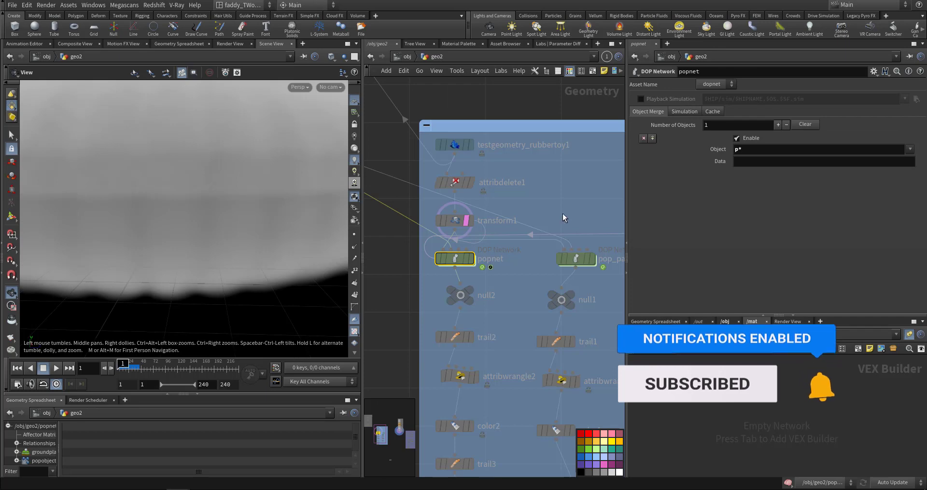
pyautogui.moveTo(588, 225); pyautogui.dragTo(452, 292, button='middle')
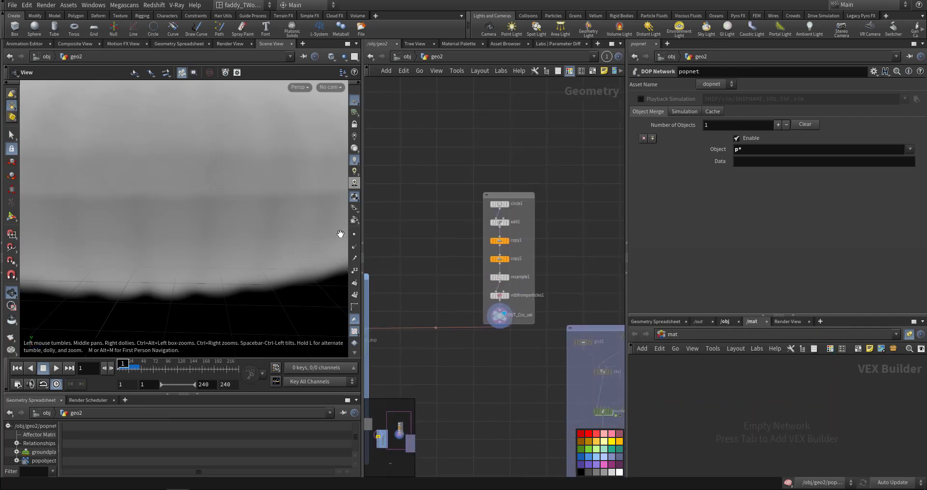
pyautogui.moveTo(226, 192); pyautogui.dragTo(254, 164)
pyautogui.scroll(-3, 217, 203)
pyautogui.scroll(-2, 212, 241)
pyautogui.scroll(2, 237, 201)
pyautogui.click(500, 204)
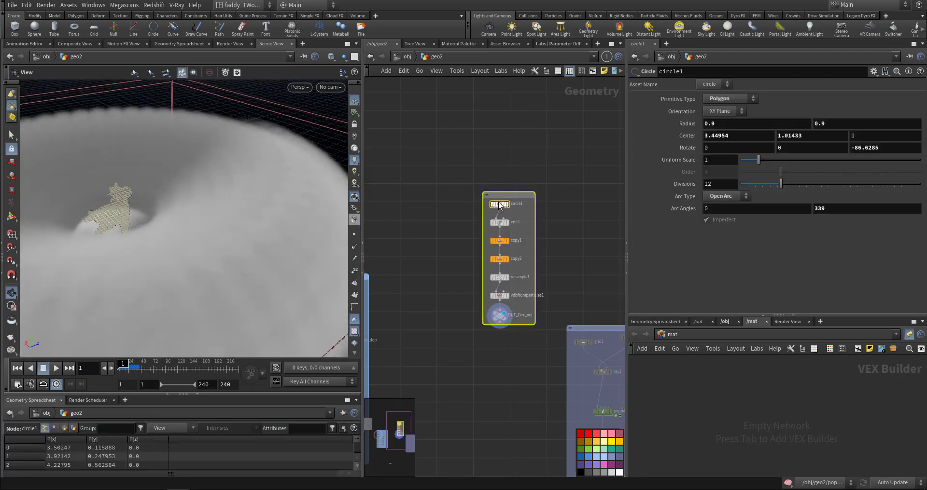
pyautogui.moveTo(685, 128)
pyautogui.mouseDown(button='middle')
pyautogui.moveTo(709, 125)
pyautogui.moveTo(675, 134)
pyautogui.mouseUp(button='middle')
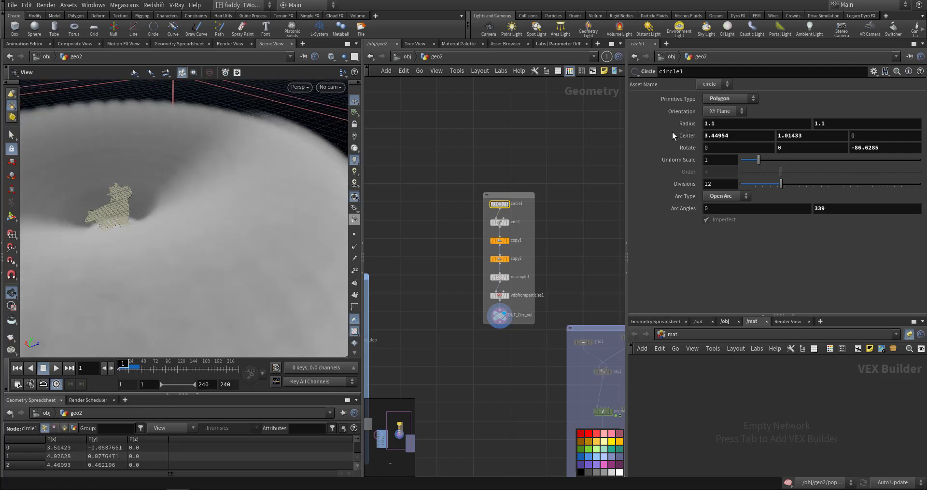
# Display circle1 on its own and set its center X to 2.14954 to bring it nearer the rubber toy.
pyautogui.click(508, 204)
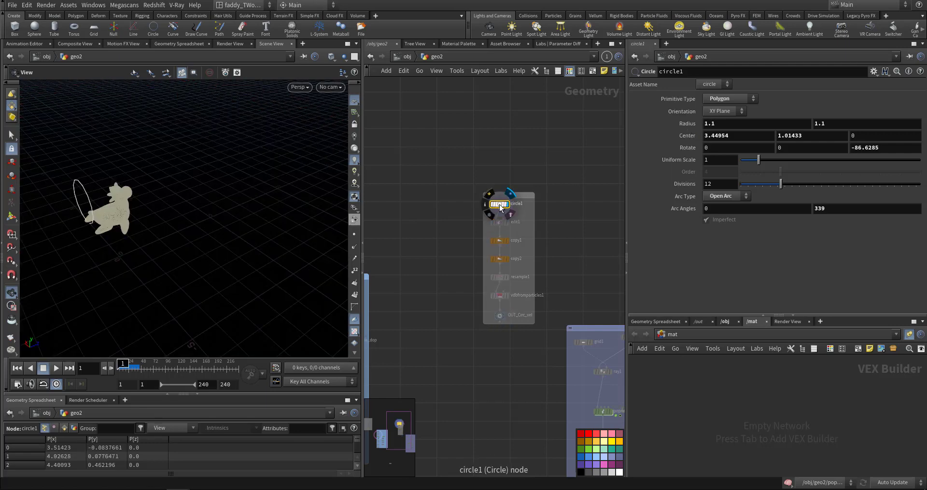
pyautogui.moveTo(269, 230); pyautogui.dragTo(280, 212)
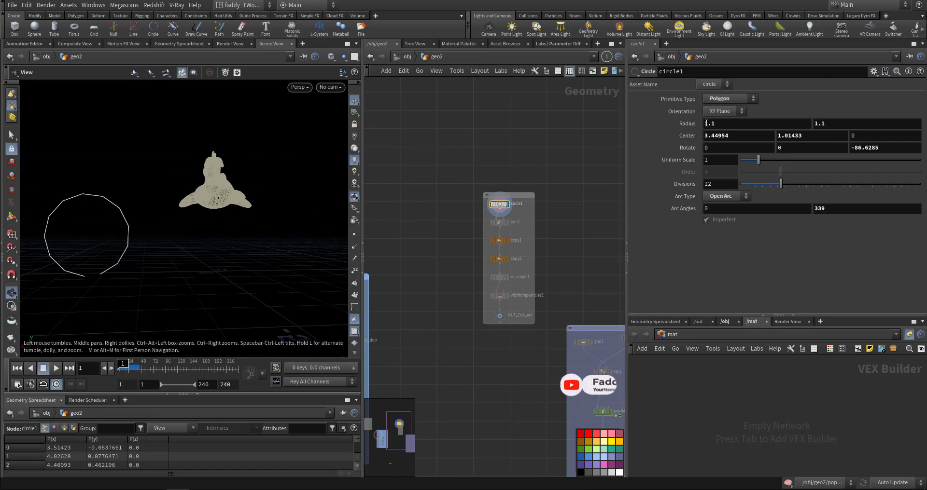
pyautogui.moveTo(708, 123); pyautogui.dragTo(649, 133, button='middle')
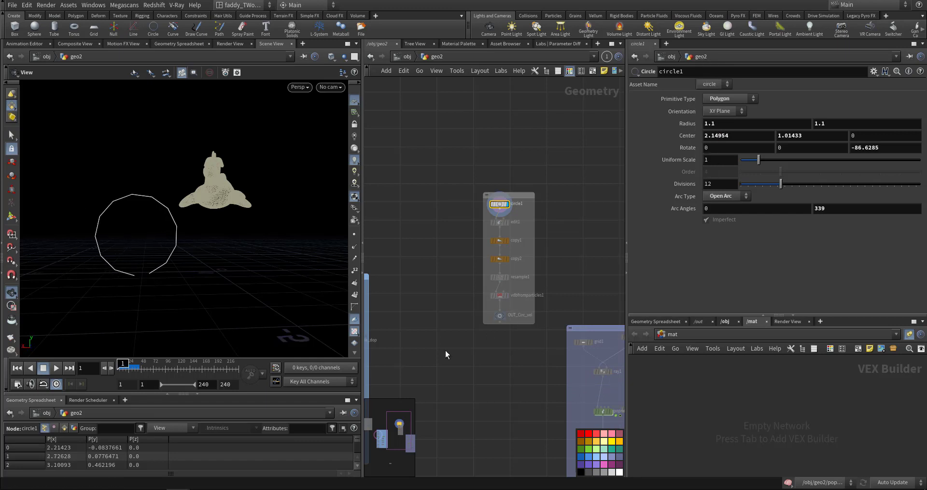
# Display OUT_Circ_vel and examine how the circular velocity volume surrounds the rubber toy.
pyautogui.moveTo(445, 351); pyautogui.dragTo(552, 272, button='middle')
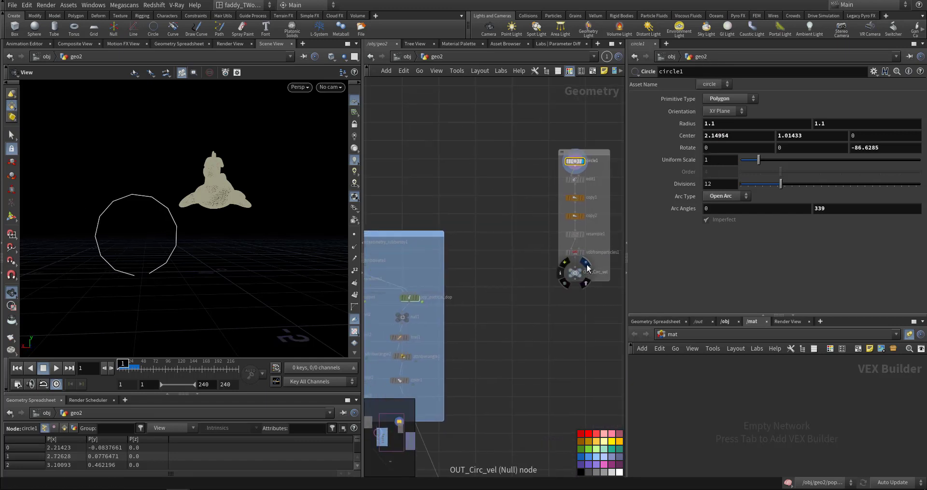
pyautogui.click(587, 266)
pyautogui.moveTo(309, 251); pyautogui.dragTo(233, 226)
pyautogui.moveTo(244, 142); pyautogui.dragTo(303, 143, button='right')
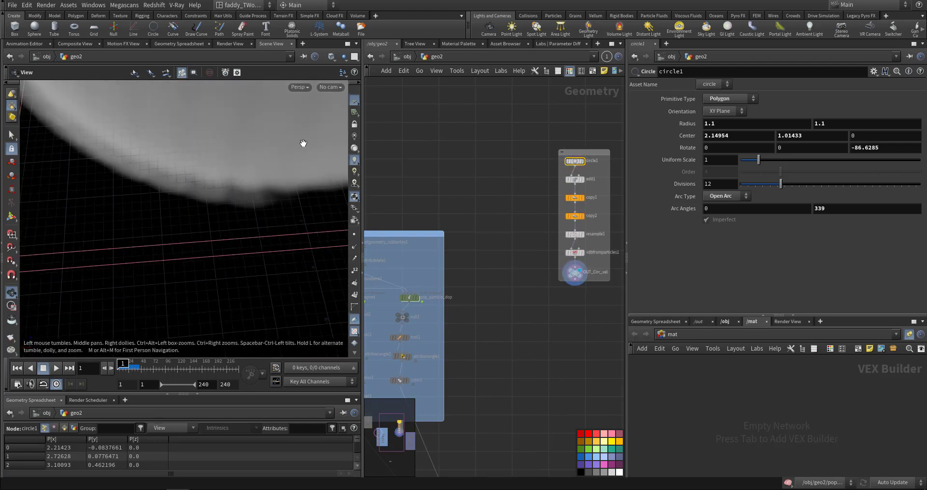
pyautogui.moveTo(303, 143); pyautogui.dragTo(296, 340, button='middle')
pyautogui.moveTo(275, 187); pyautogui.dragTo(188, 206, button='right')
pyautogui.moveTo(268, 150); pyautogui.dragTo(242, 206, button='middle')
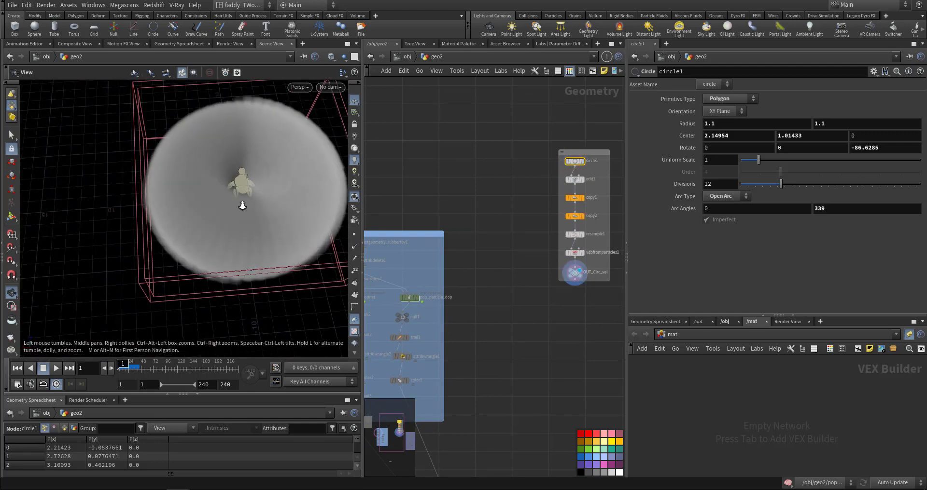
pyautogui.moveTo(243, 206); pyautogui.dragTo(312, 186, button='right')
pyautogui.moveTo(245, 217); pyautogui.dragTo(250, 256)
pyautogui.moveTo(261, 207); pyautogui.dragTo(244, 242, button='middle')
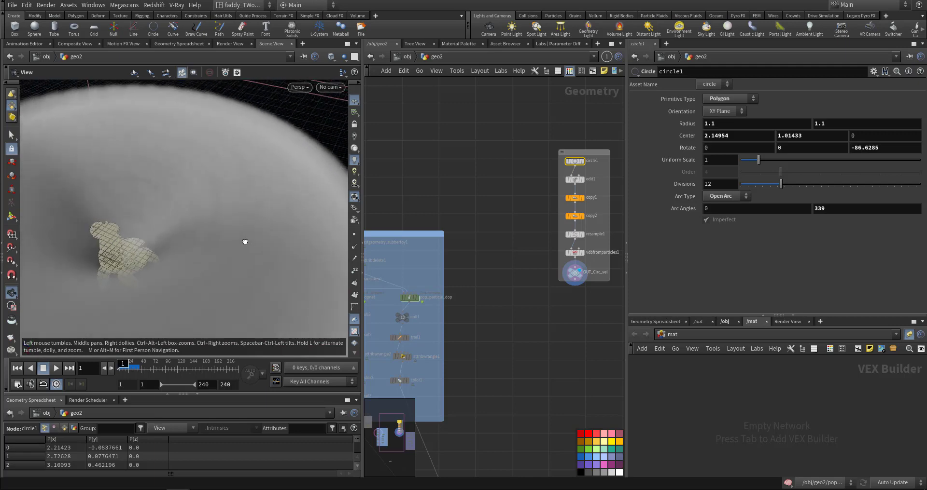
pyautogui.moveTo(244, 241); pyautogui.dragTo(233, 233)
# Reopen the popnet network and play the simulation with the repositioned circular velocity field, viewing the toy from the front.
pyautogui.moveTo(431, 382); pyautogui.dragTo(554, 331, button='middle')
pyautogui.scroll(3, 470, 234)
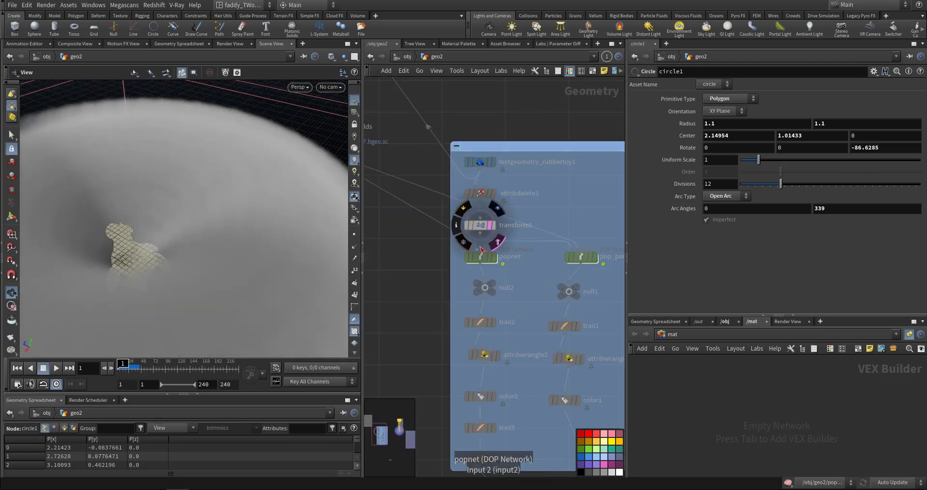
pyautogui.doubleClick(481, 255)
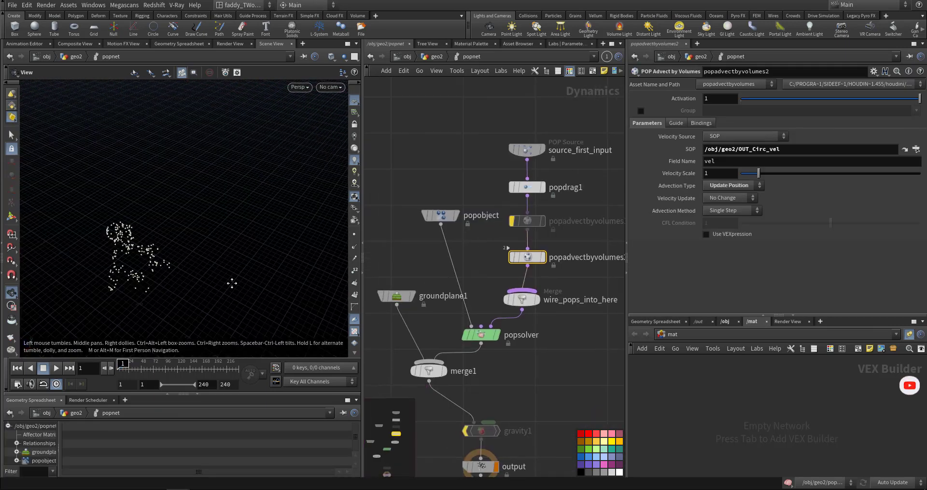
pyautogui.press('Up')
pyautogui.moveTo(210, 286); pyautogui.dragTo(247, 256)
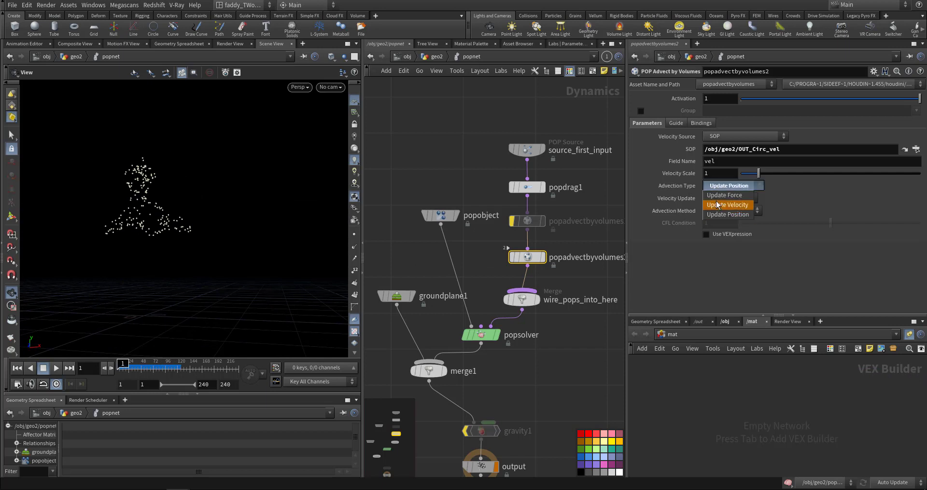
# Set popadvectbyvolumes2 to Update Velocity, play the simulation, and replay it with a velocity blend of 1.
pyautogui.click(726, 205)
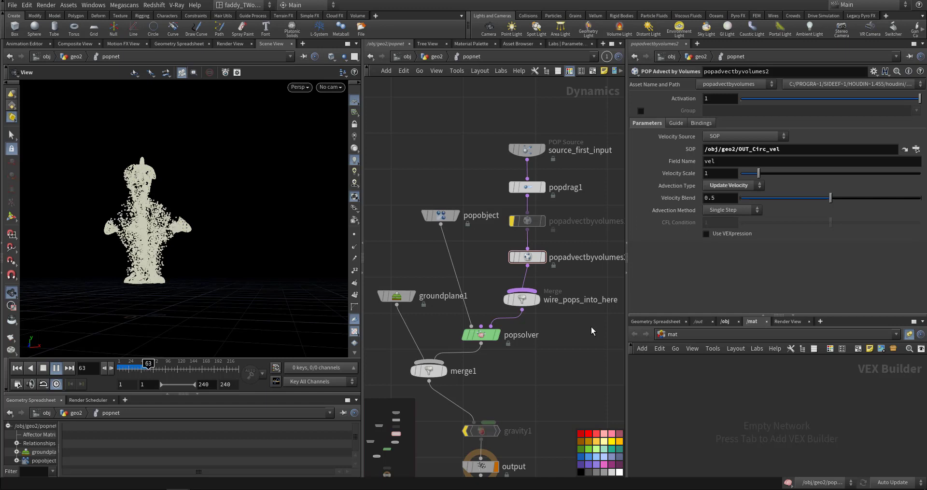
pyautogui.hotkey('ctrl', 'Up')
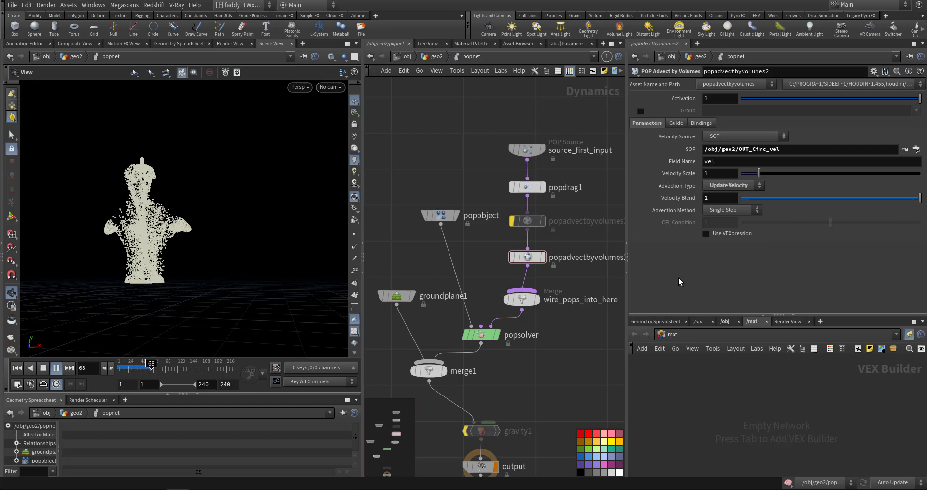
# Set popadvectbyvolumes2 to Update Force and play the simulation, then enable popadvectbyvolumes1 and replay with both fields active.
pyautogui.click(751, 186)
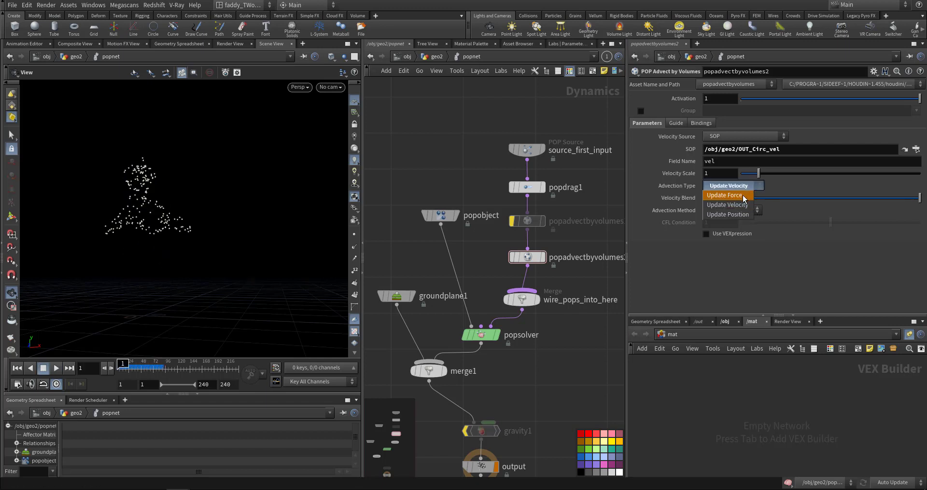
pyautogui.click(731, 196)
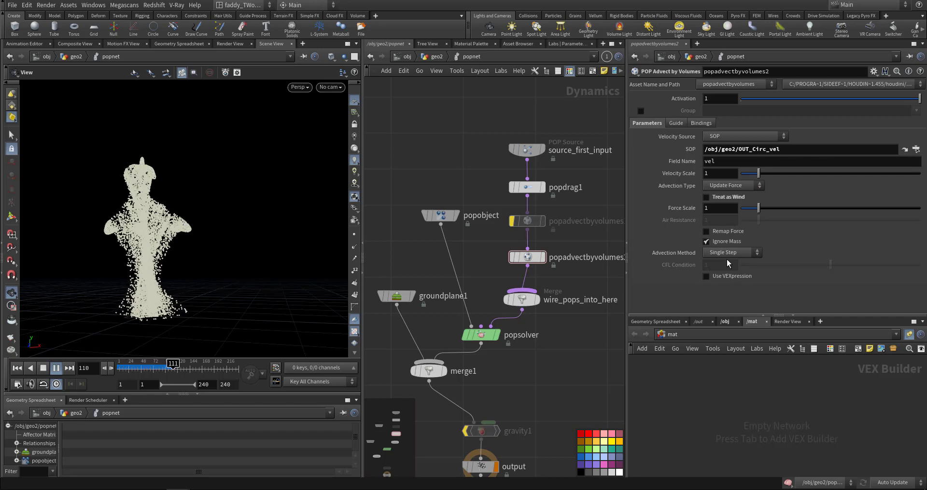
pyautogui.click(512, 222)
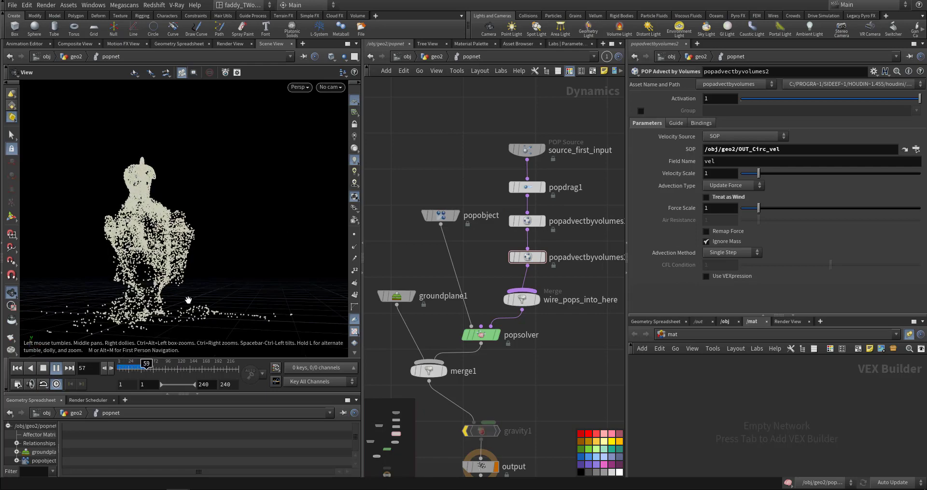
pyautogui.moveTo(273, 252); pyautogui.dragTo(284, 290)
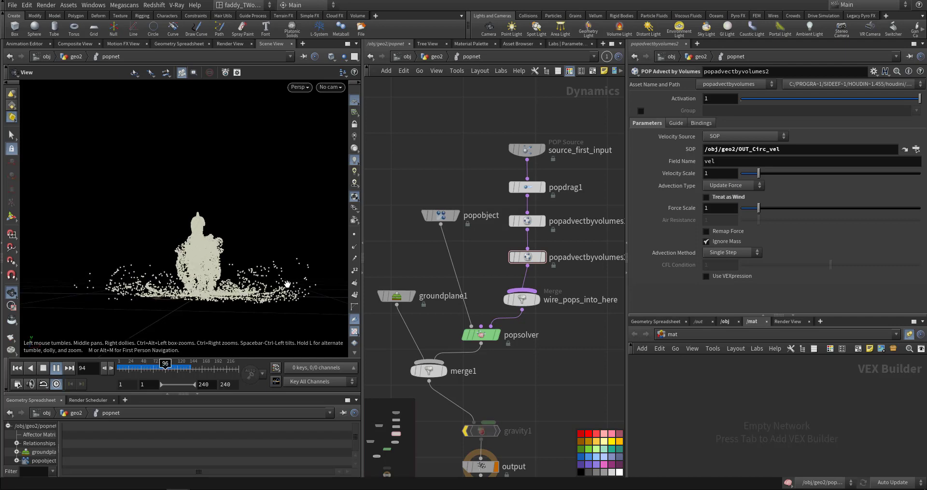
# Change popadvectbyvolumes2 to Update Position, replay the simulation with both advection nodes enabled, and return to frame 1.
pyautogui.hotkey('ctrl', 'Up')
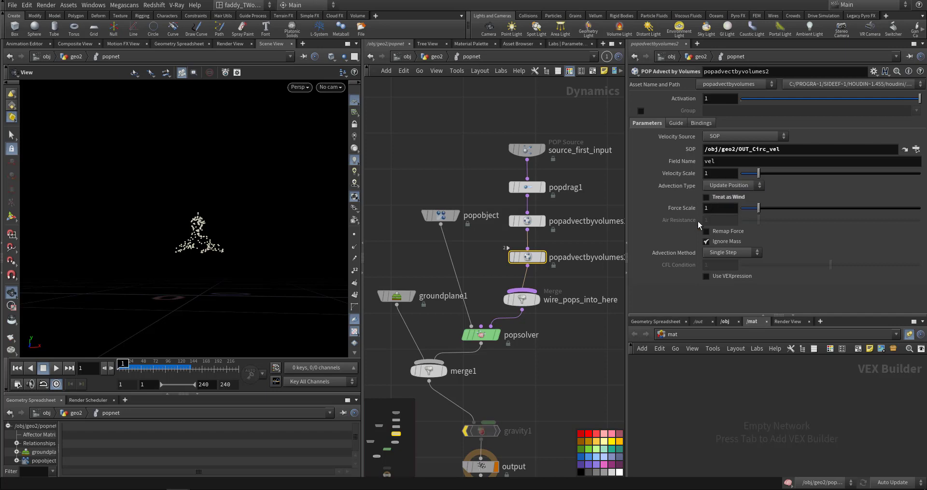
pyautogui.press('Up')
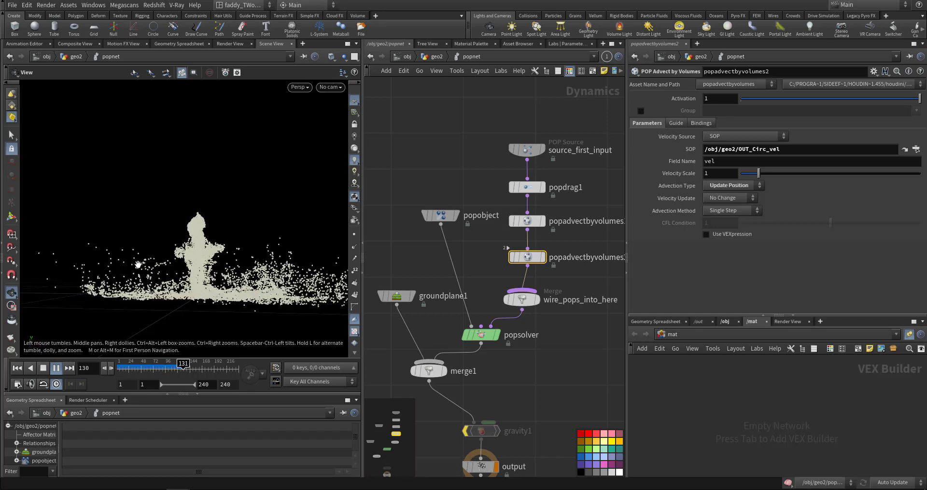
pyautogui.hotkey('ctrl', 'Up')
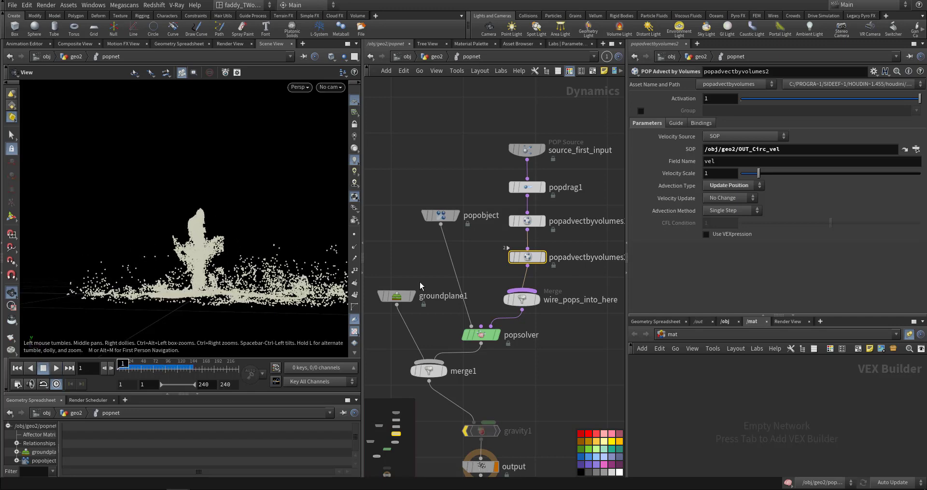
# Go back to geo2, open the pop_particle_dop network, and select its source_first_input node.
pyautogui.moveTo(426, 267); pyautogui.dragTo(450, 227, button='middle')
pyautogui.click(433, 58)
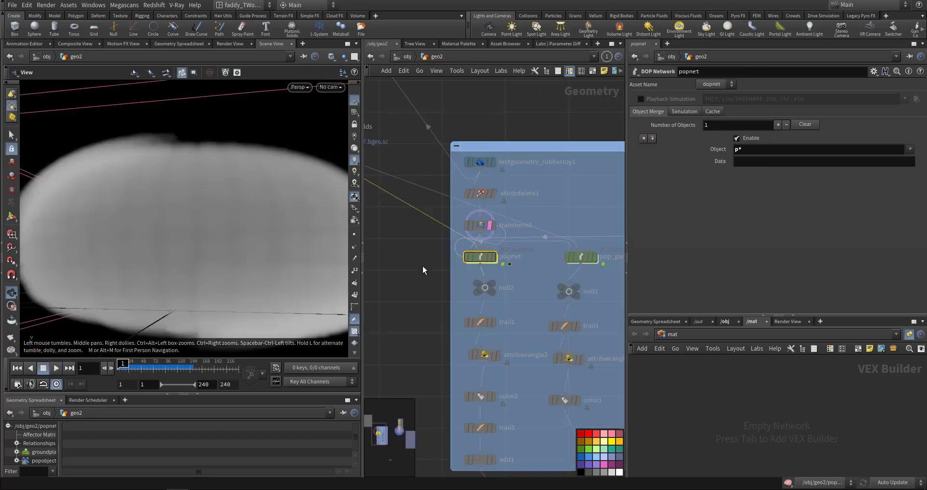
pyautogui.click(549, 236)
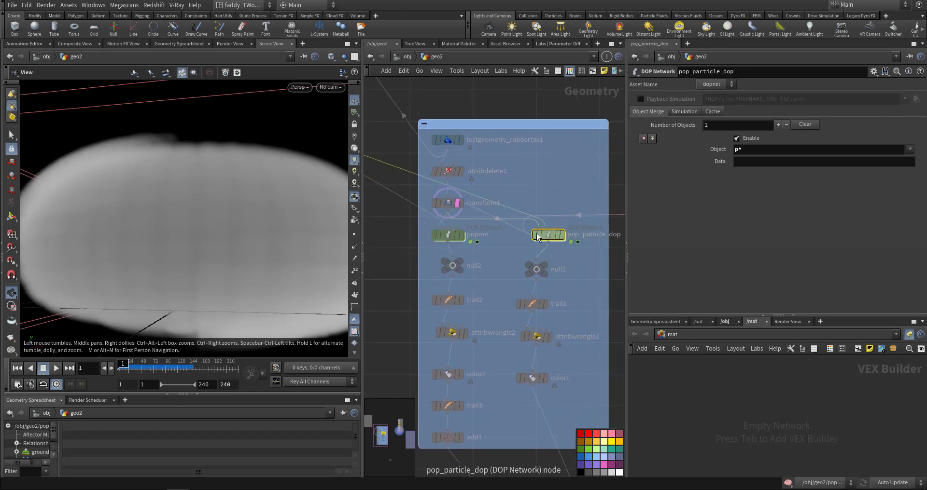
pyautogui.doubleClick(548, 235)
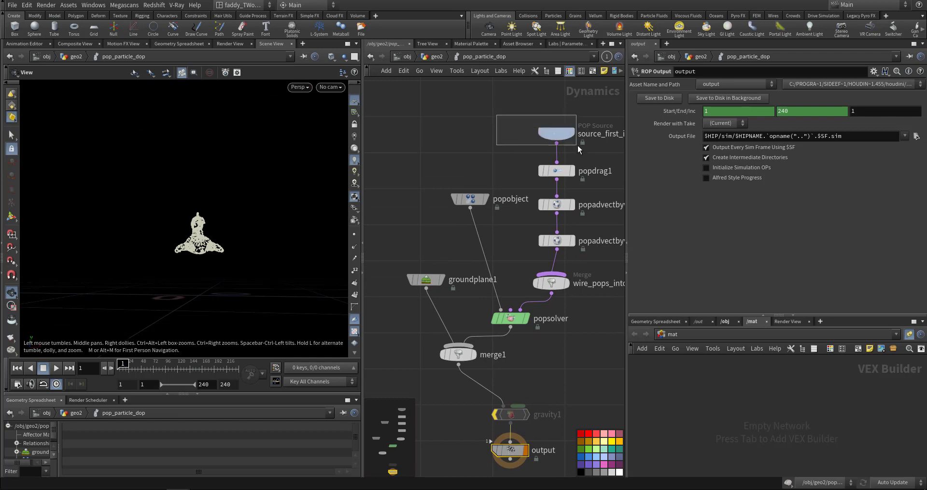
pyautogui.moveTo(577, 146); pyautogui.dragTo(578, 146)
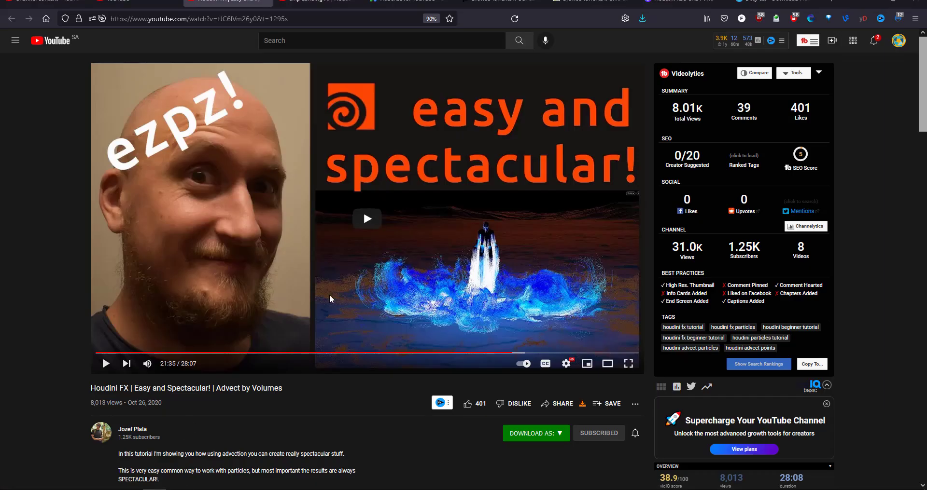
# Switch to the browser, play the "Easy and Spectacular! | Advect by Volumes" video, and rewind it to the beginning.
pyautogui.click(351, 235)
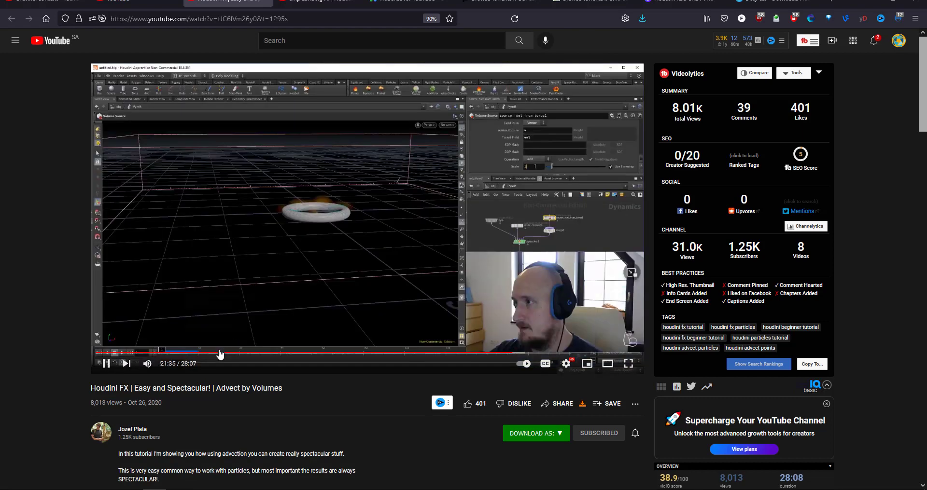
pyautogui.click(256, 353)
pyautogui.moveTo(256, 352); pyautogui.dragTo(97, 352)
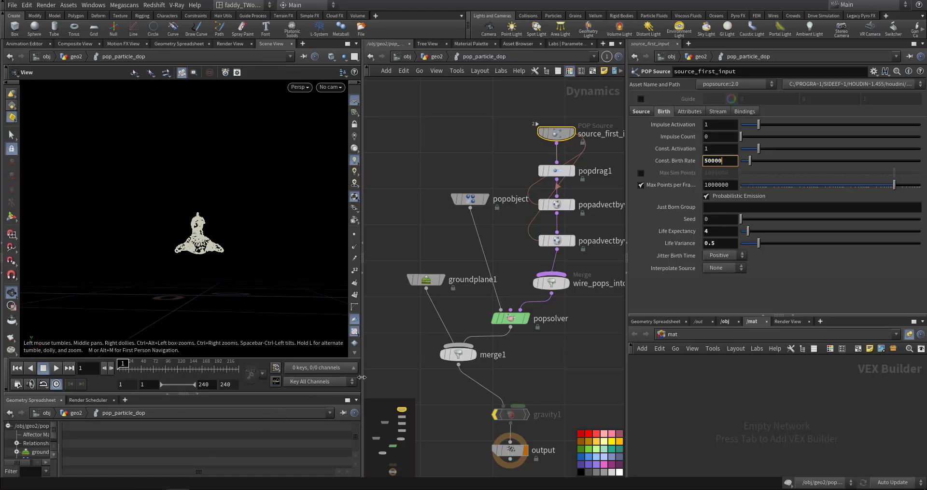
# Switch to Houdini, play the pop_particle_dop simulation, return to frame 1, and examine the node network.
pyautogui.moveTo(407, 354); pyautogui.dragTo(422, 344, button='middle')
pyautogui.press('Up')
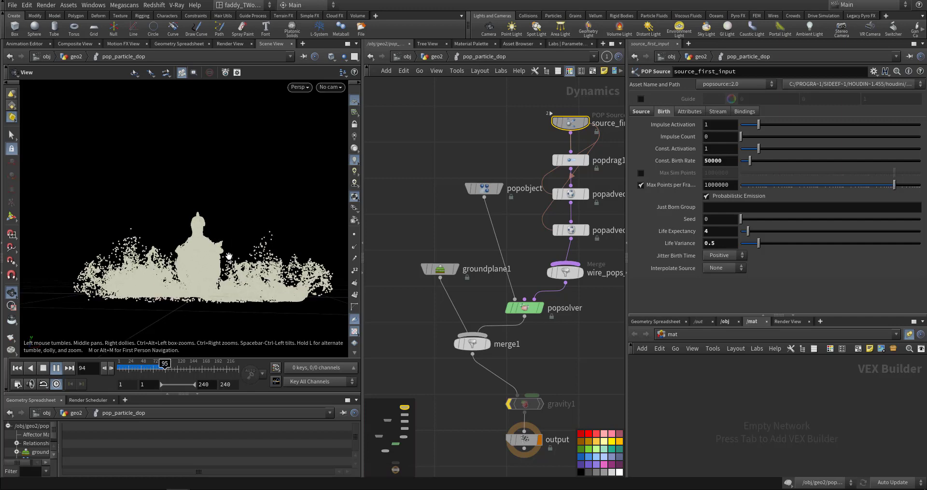
pyautogui.hotkey('ctrl', 'Up')
pyautogui.moveTo(420, 334); pyautogui.dragTo(430, 276, button='middle')
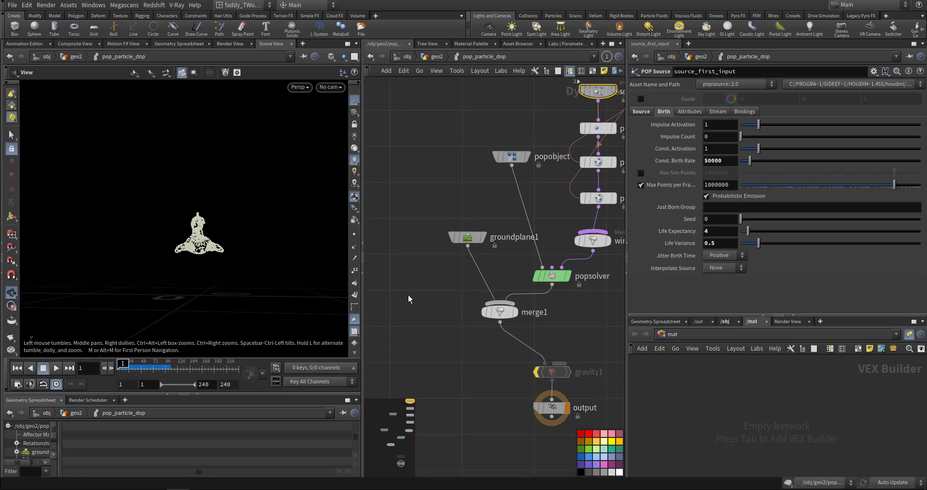
pyautogui.moveTo(415, 299); pyautogui.dragTo(453, 323, button='middle')
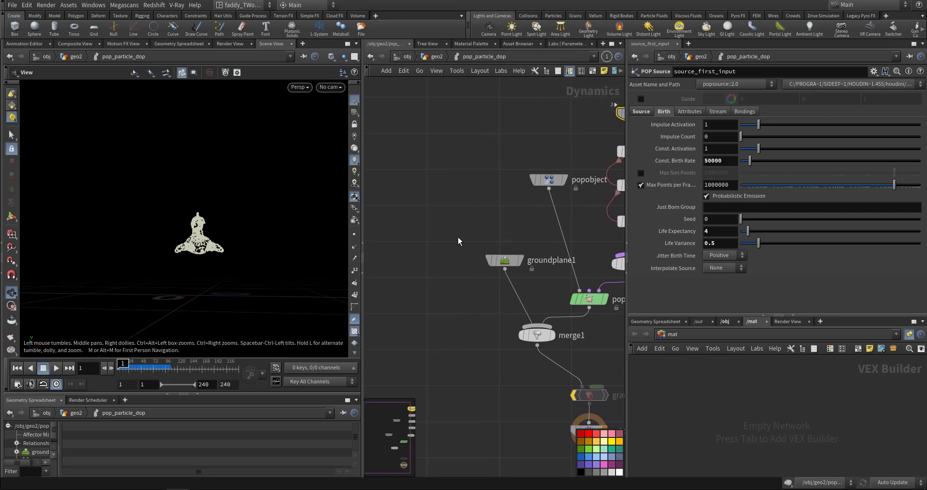
pyautogui.moveTo(453, 306)
pyautogui.mouseDown(button='middle')
pyautogui.moveTo(432, 306)
pyautogui.moveTo(441, 325)
pyautogui.moveTo(440, 301)
pyautogui.mouseUp(button='middle')
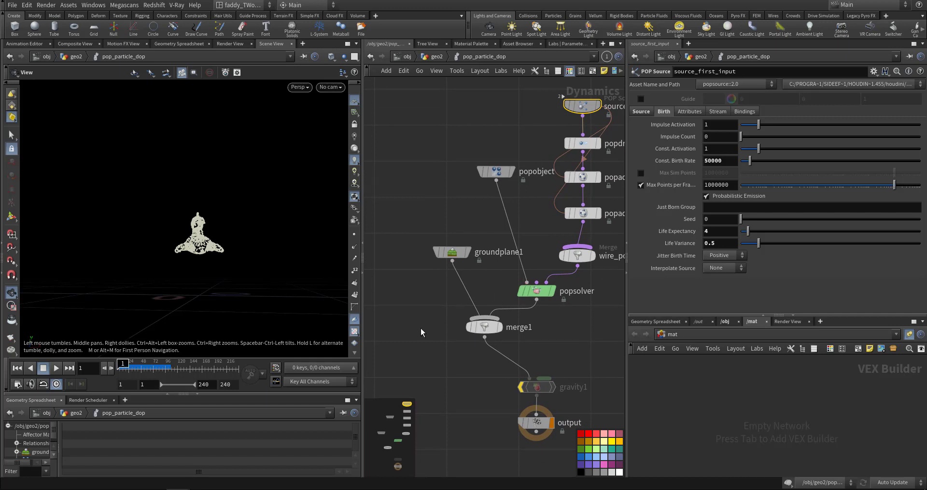
pyautogui.moveTo(422, 334)
pyautogui.mouseDown(button='middle')
pyautogui.moveTo(455, 317)
pyautogui.moveTo(437, 343)
pyautogui.mouseUp(button='middle')
pyautogui.scroll(-1, 455, 317)
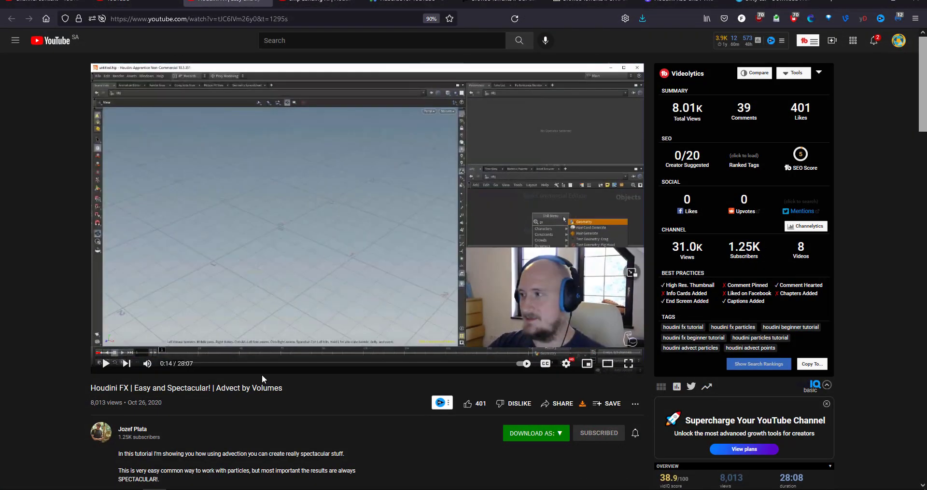
# Switch to the browser, open the tutorial creator's list of uploads, and open the "Force Field Explosion" video.
pyautogui.click(102, 355)
pyautogui.click(102, 432)
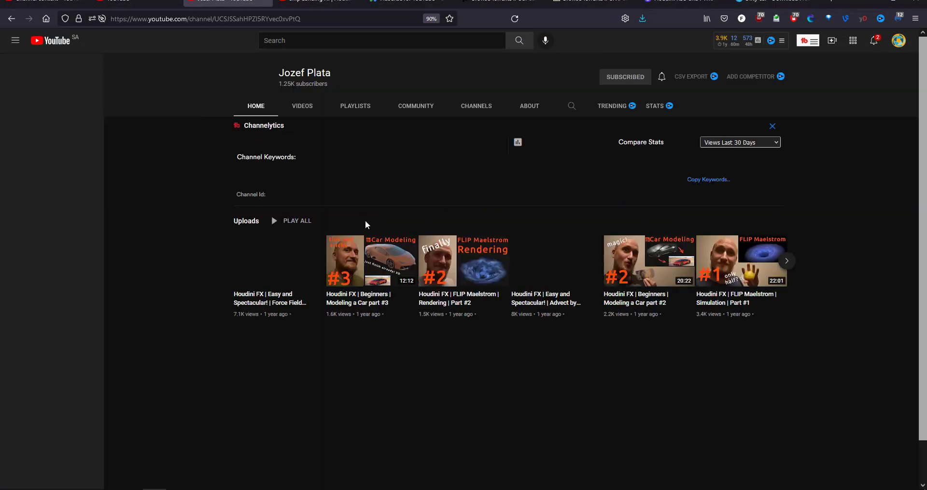
pyautogui.click(302, 106)
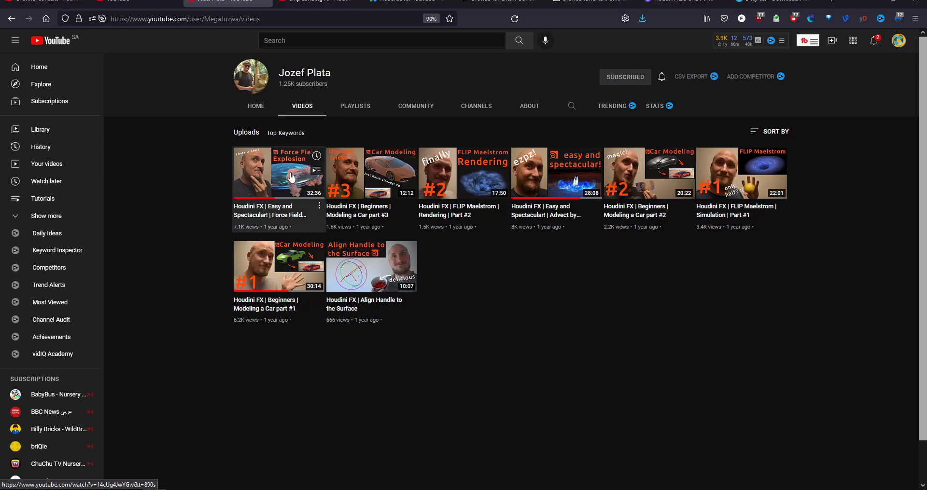
pyautogui.click(289, 192)
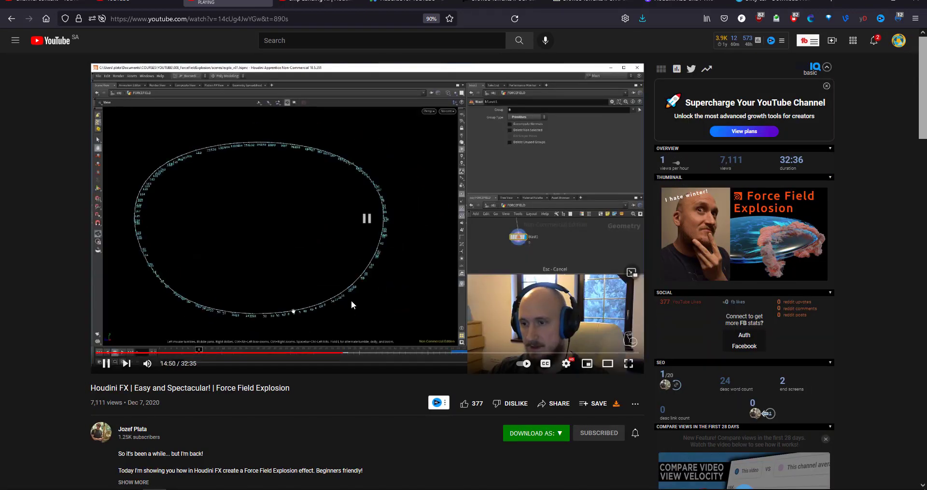
# Move the Force Field Explosion video back to about 14:20 and play the part with the dissolve node.
pyautogui.click(340, 353)
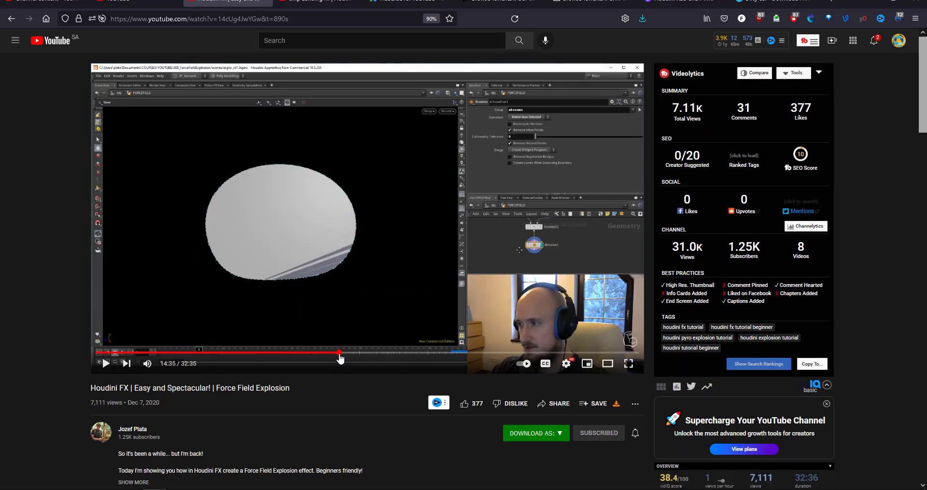
pyautogui.press('Left')
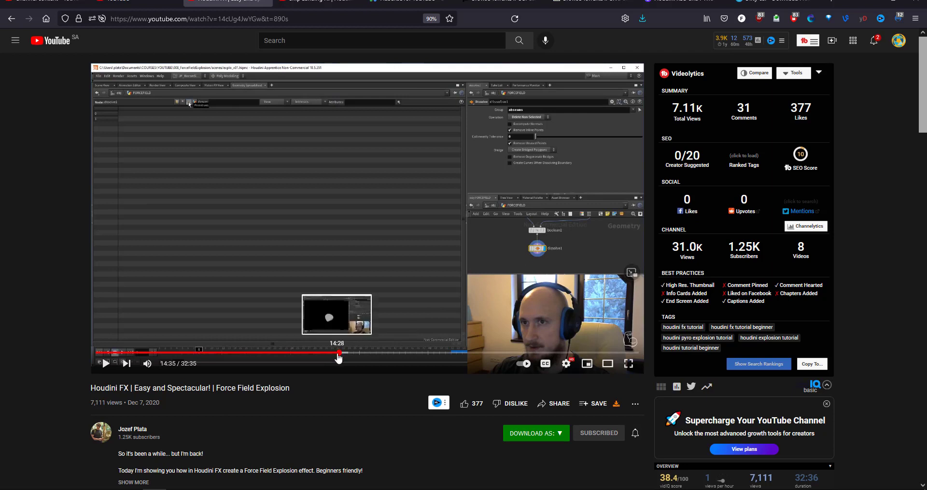
pyautogui.click(337, 352)
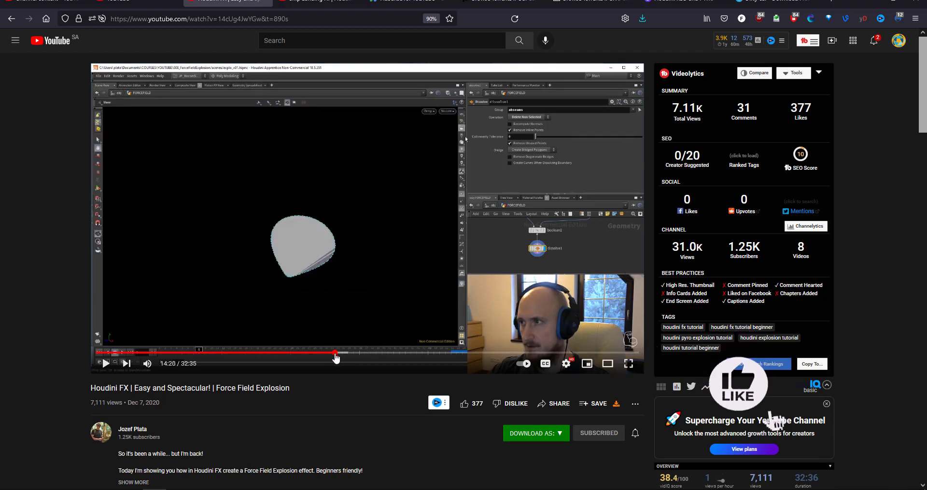
pyautogui.click(334, 353)
pyautogui.click(347, 312)
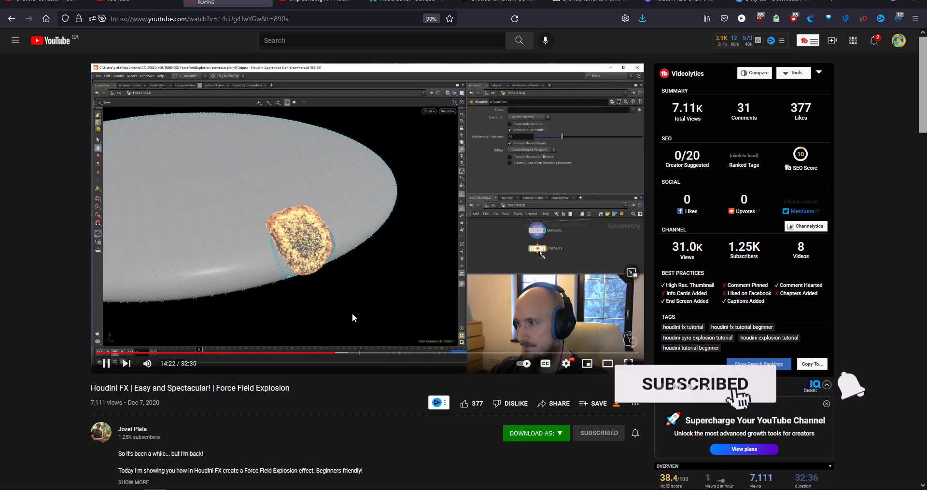
pyautogui.click(383, 290)
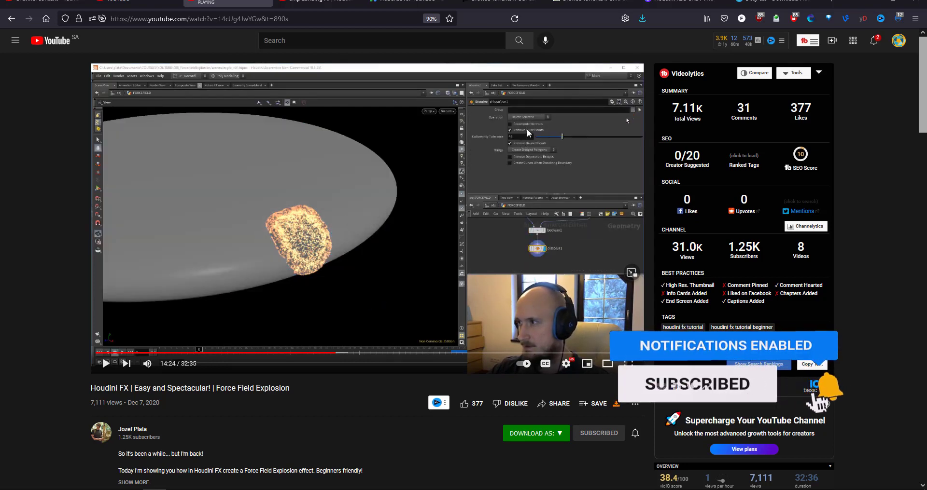
pyautogui.click(369, 247)
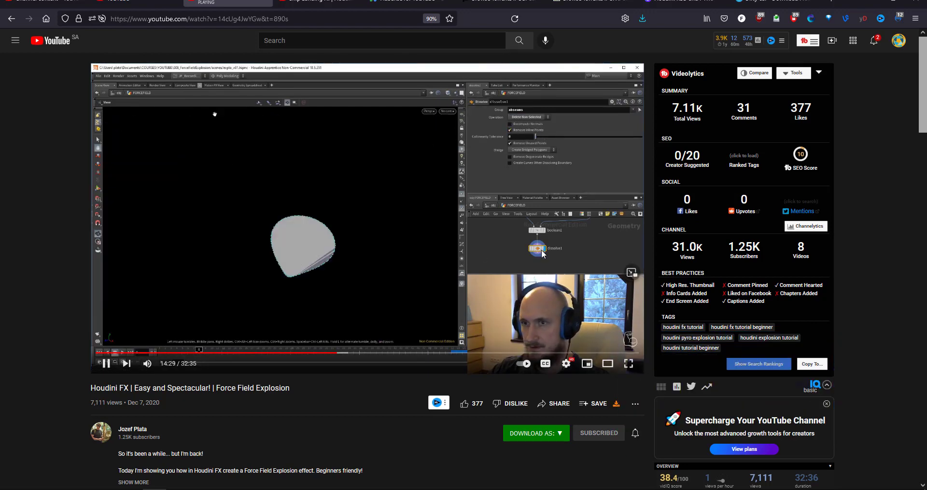
# Replay the Force Field Explosion video from about 14:11, covering the boolean node, then rewind it to the beginning.
pyautogui.click(334, 354)
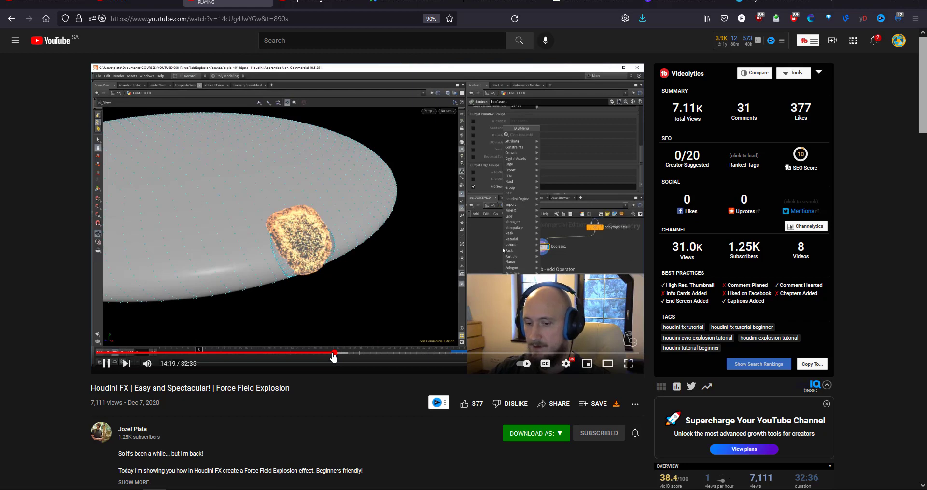
pyautogui.click(332, 354)
pyautogui.click(387, 290)
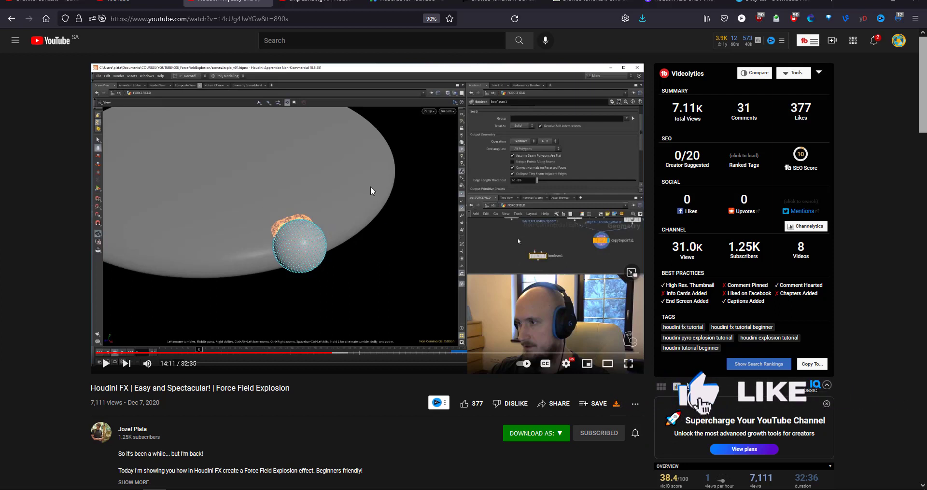
pyautogui.click(378, 288)
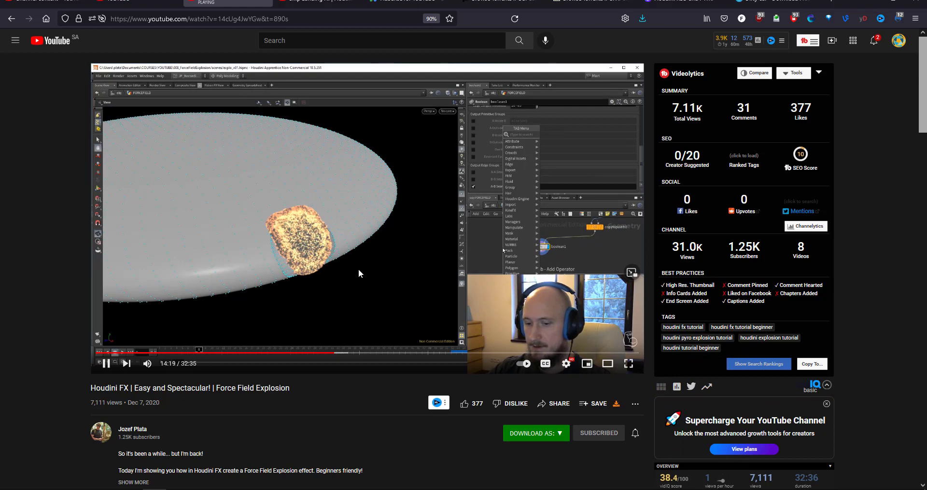
pyautogui.click(387, 256)
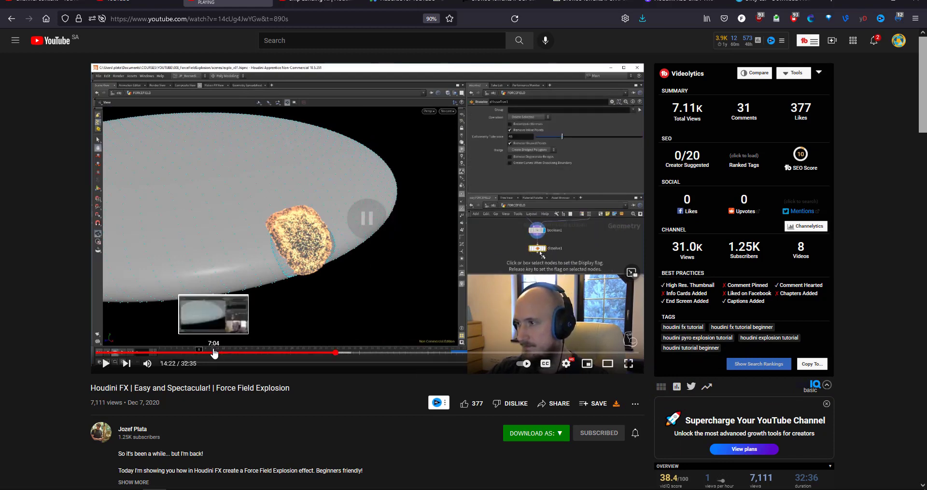
pyautogui.click(97, 352)
pyautogui.click(262, 281)
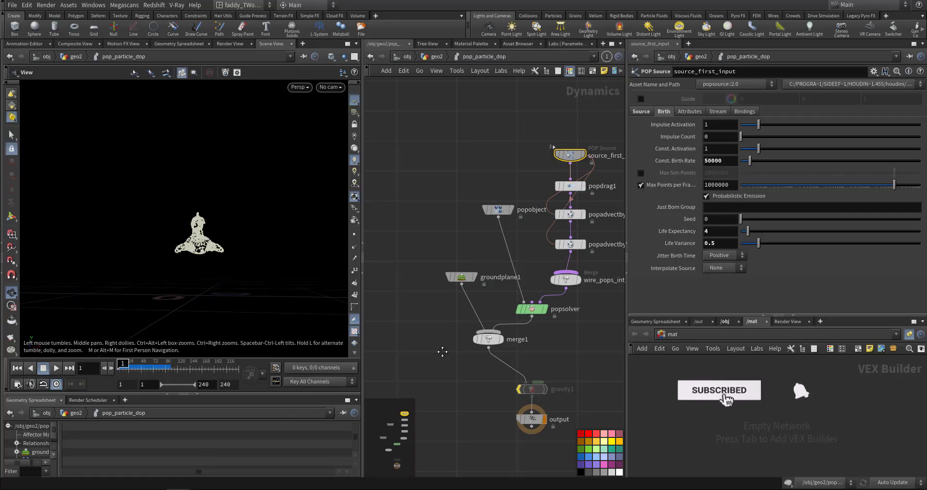
# Switch to Houdini, replay the pop_particle_dop simulation, select the two POP Advect by Volumes nodes, and return to frame 1.
pyautogui.moveTo(442, 352); pyautogui.dragTo(428, 348, button='middle')
pyautogui.press('Up')
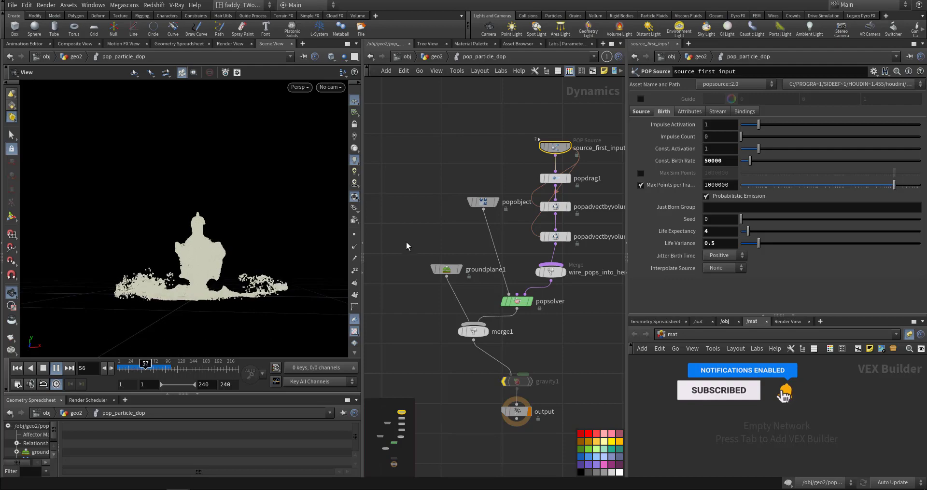
pyautogui.moveTo(404, 239); pyautogui.dragTo(390, 273, button='middle')
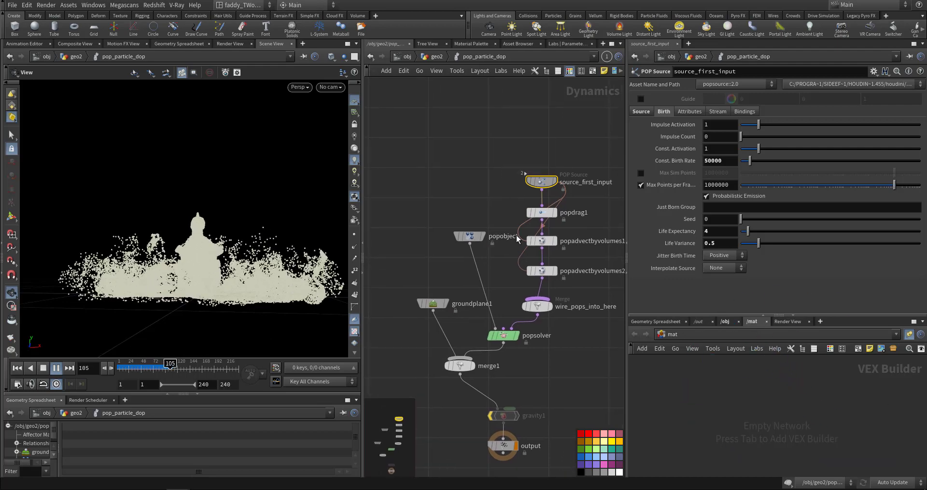
pyautogui.moveTo(510, 224); pyautogui.dragTo(561, 285)
pyautogui.click(516, 285)
pyautogui.hotkey('ctrl', 'Up')
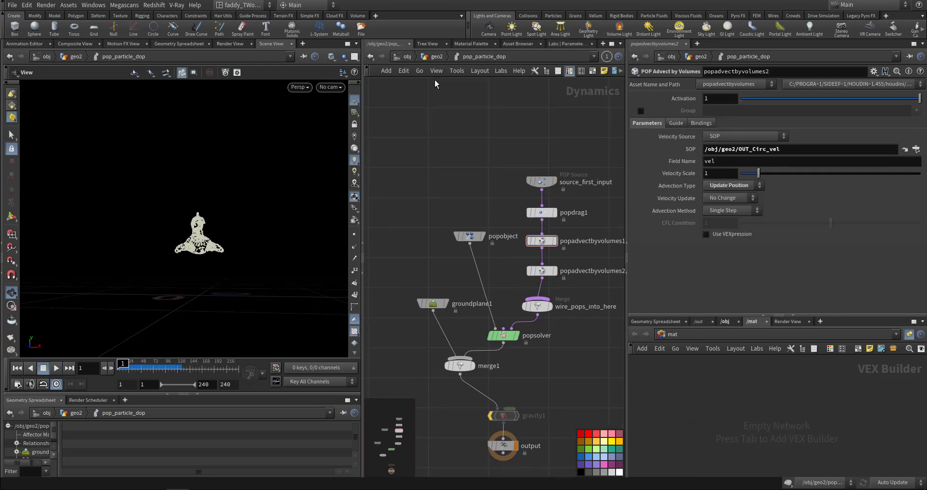
# Go back to geo2, display the null2 node below popnet, and play its particle simulation to about frame 87.
pyautogui.press('u')
pyautogui.scroll(5, 504, 287)
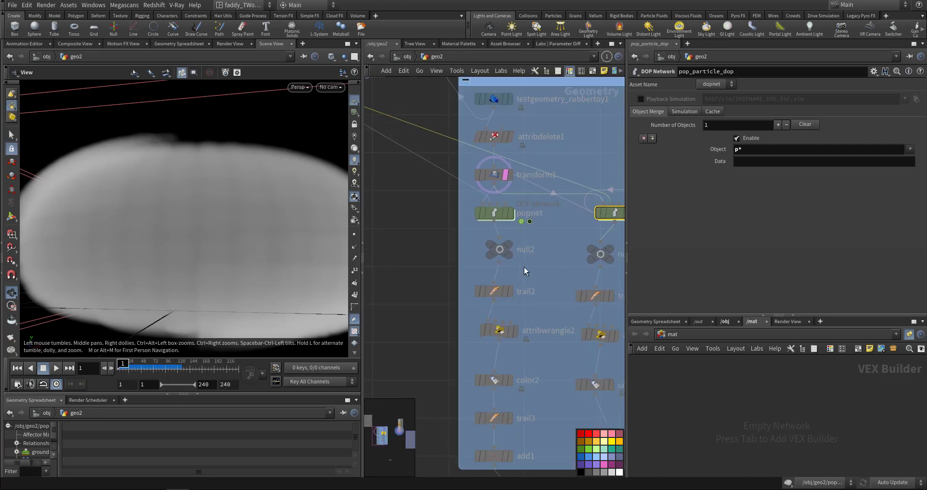
pyautogui.click(491, 247)
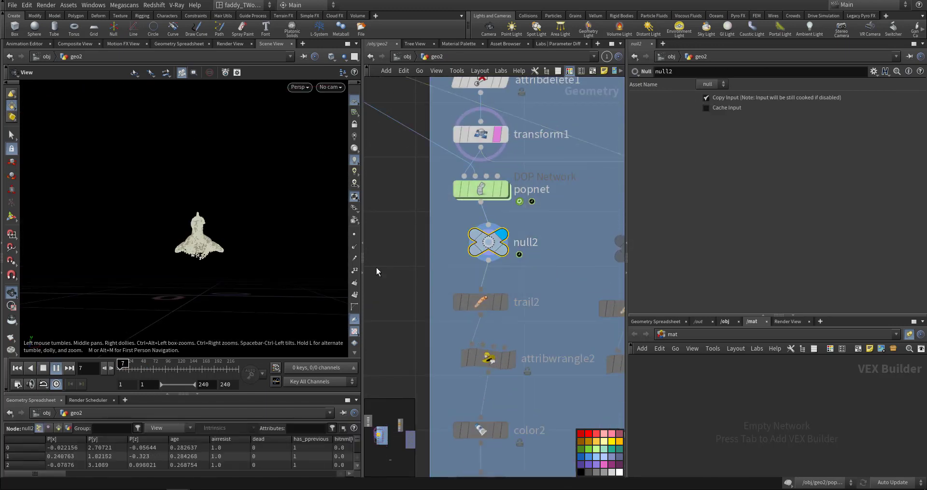
pyautogui.moveTo(508, 160)
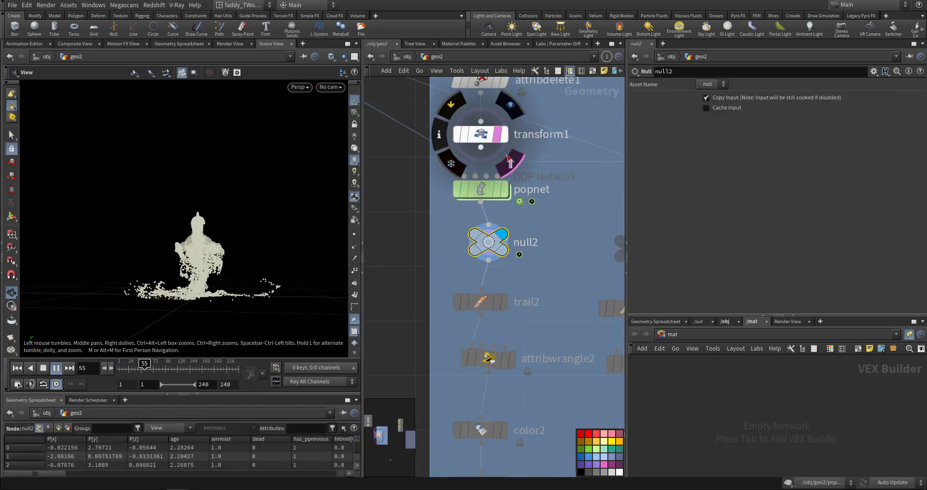
pyautogui.moveTo(449, 295); pyautogui.dragTo(444, 264, button='middle')
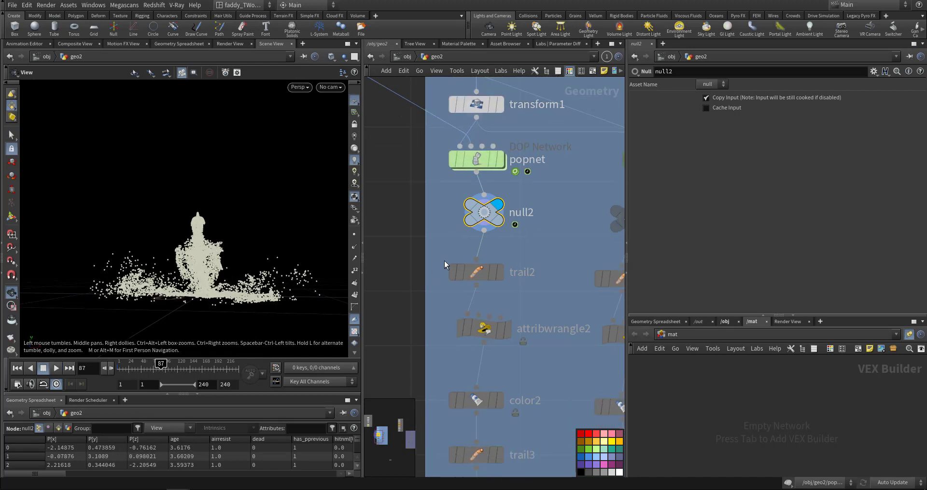
pyautogui.middleClick(492, 212)
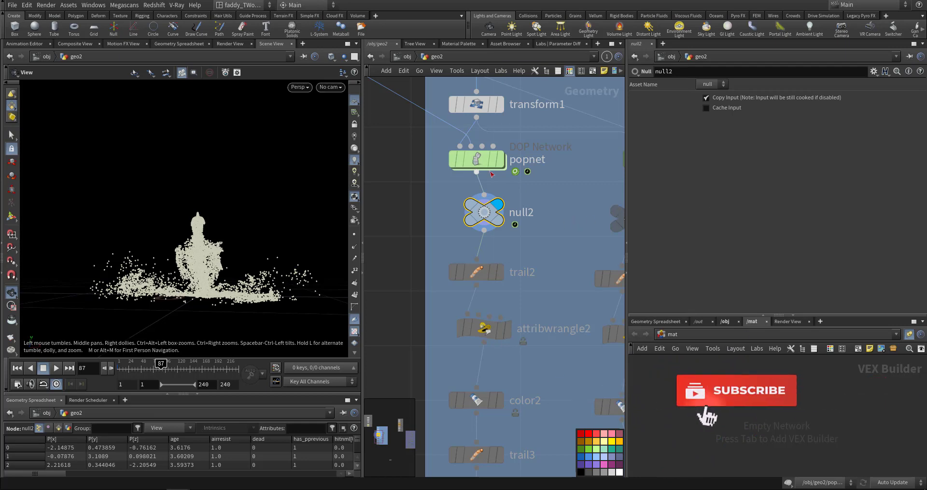
# Open the popnet network and check the advection types of popadvectbyvolumes2 and popadvectbyvolumes1.
pyautogui.doubleClick(476, 159)
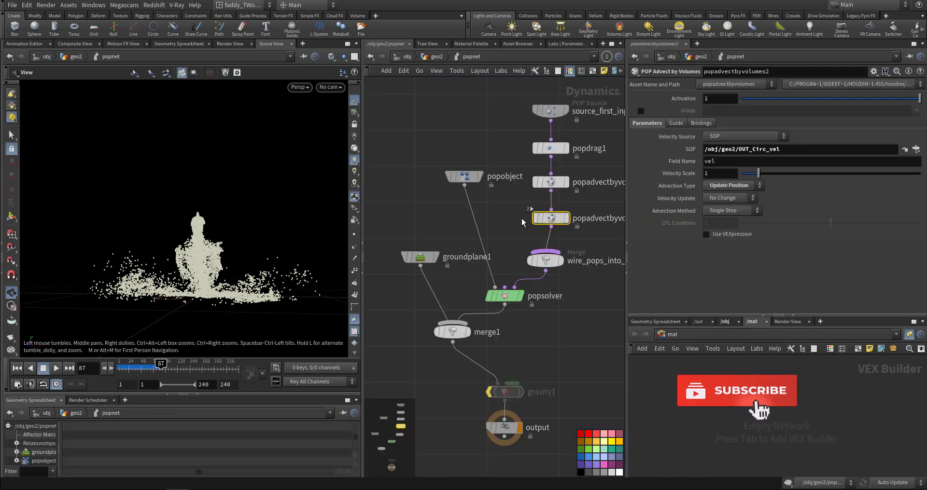
pyautogui.click(729, 186)
pyautogui.click(728, 214)
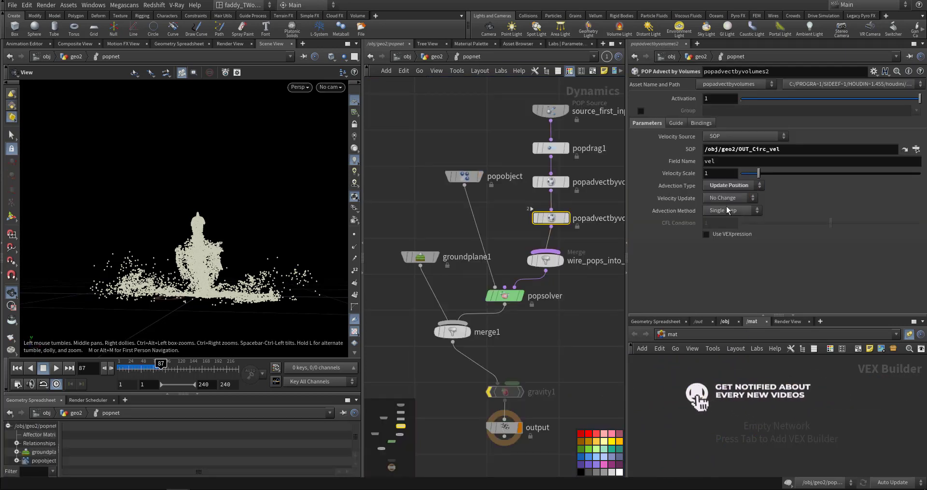
pyautogui.click(550, 182)
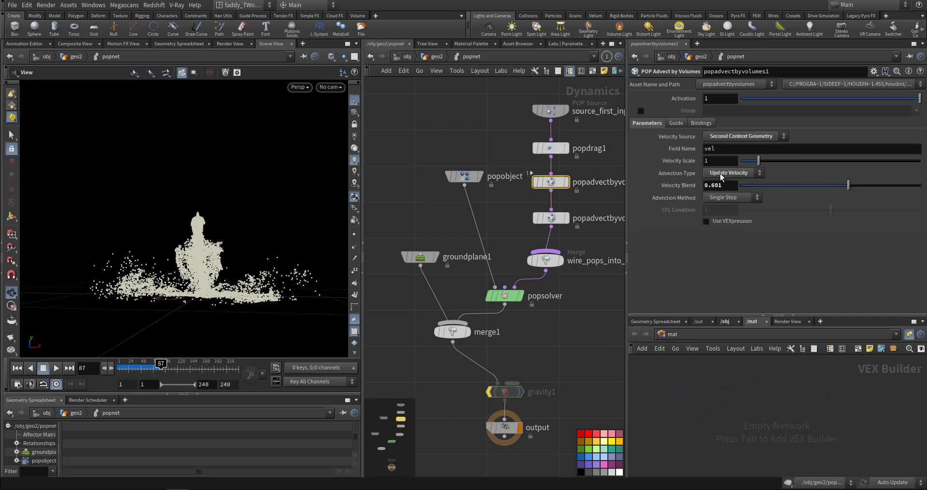
# Return to geo2, set trail2's Velocity Approximation to Central Difference, and rewind to frame 1.
pyautogui.click(437, 57)
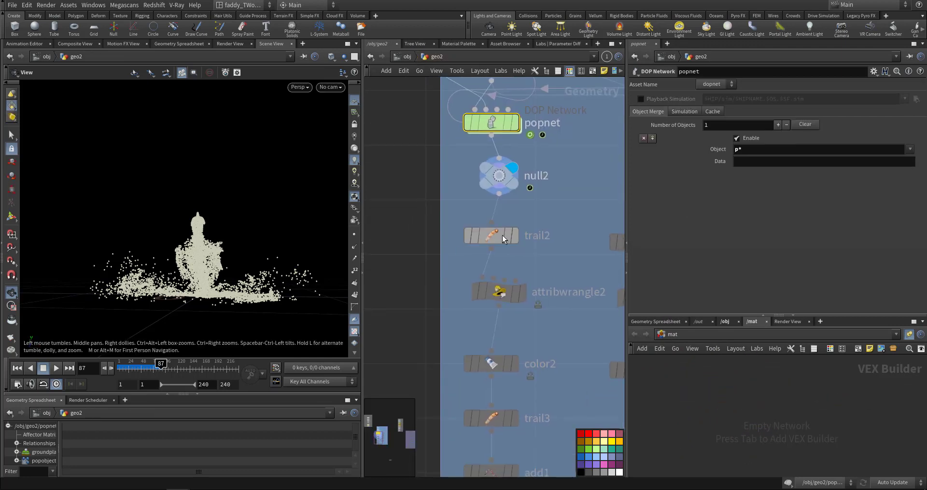
pyautogui.click(487, 235)
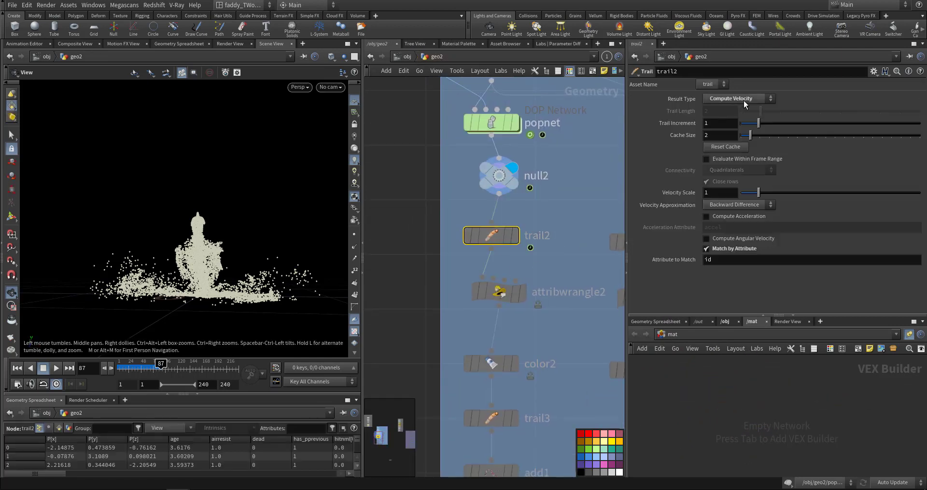
pyautogui.click(741, 205)
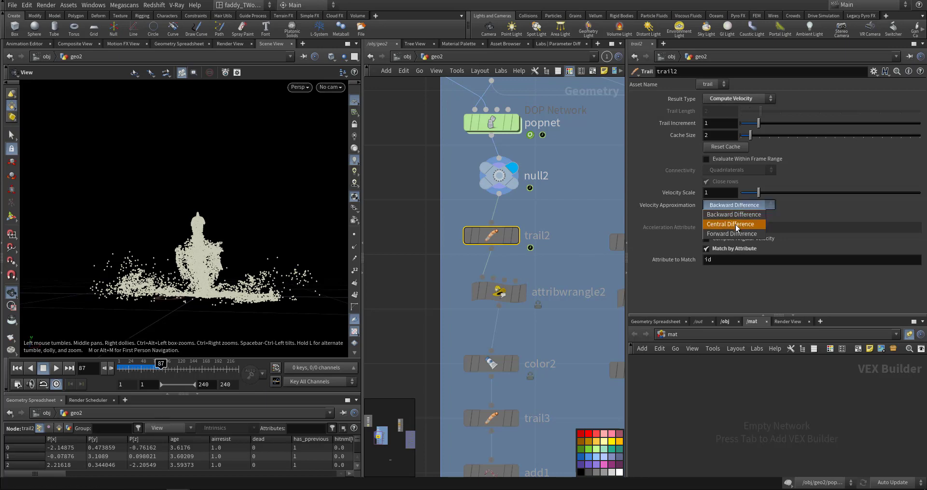
pyautogui.click(736, 226)
pyautogui.moveTo(419, 313); pyautogui.dragTo(435, 258, button='middle')
pyautogui.press('Up')
pyautogui.hotkey('ctrl', 'Up')
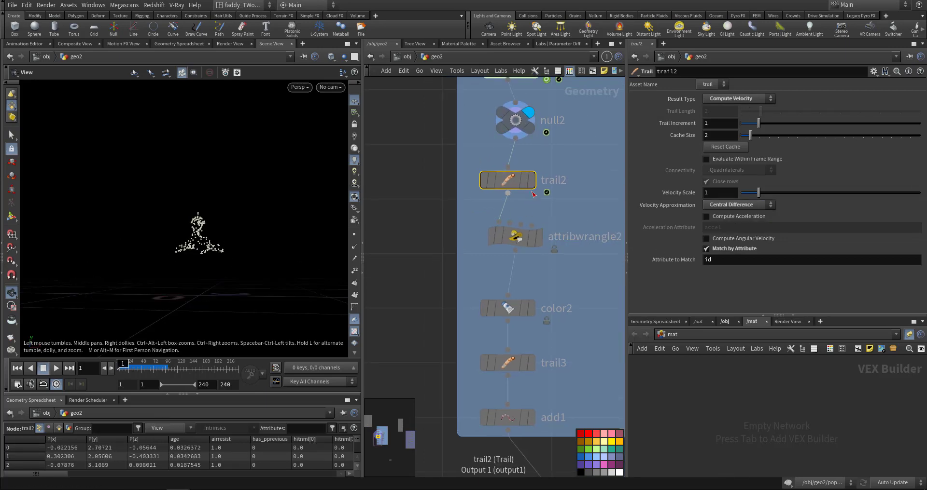
# Display the trail2 node, play its particle velocities to about frame 103, and rewind to frame 1.
pyautogui.click(530, 180)
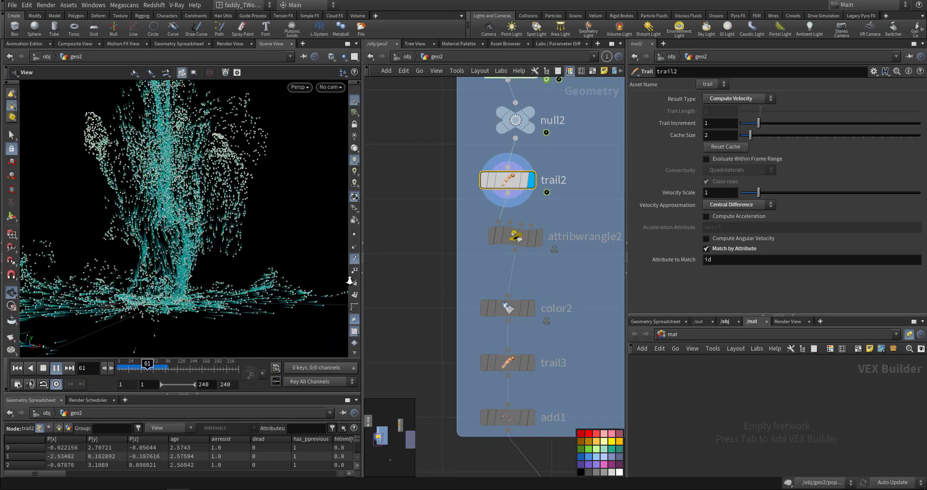
pyautogui.hotkey('ctrl', 'Up')
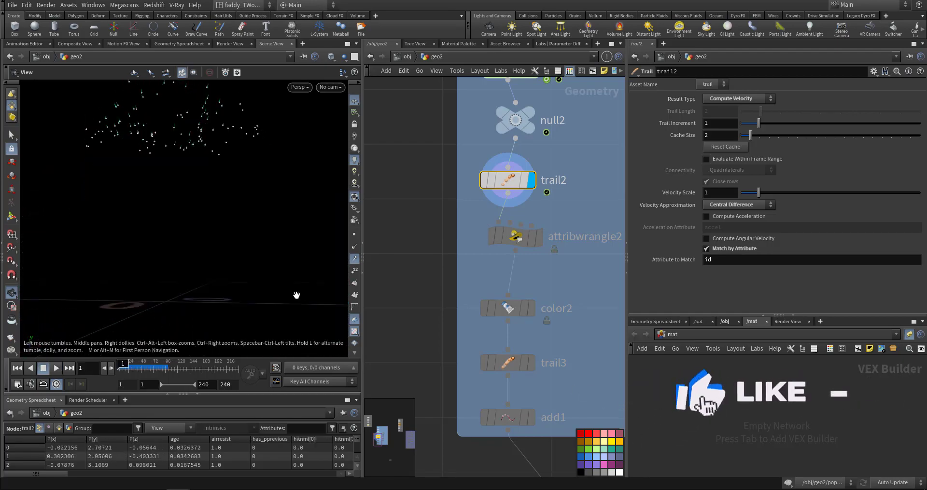
pyautogui.press('Up')
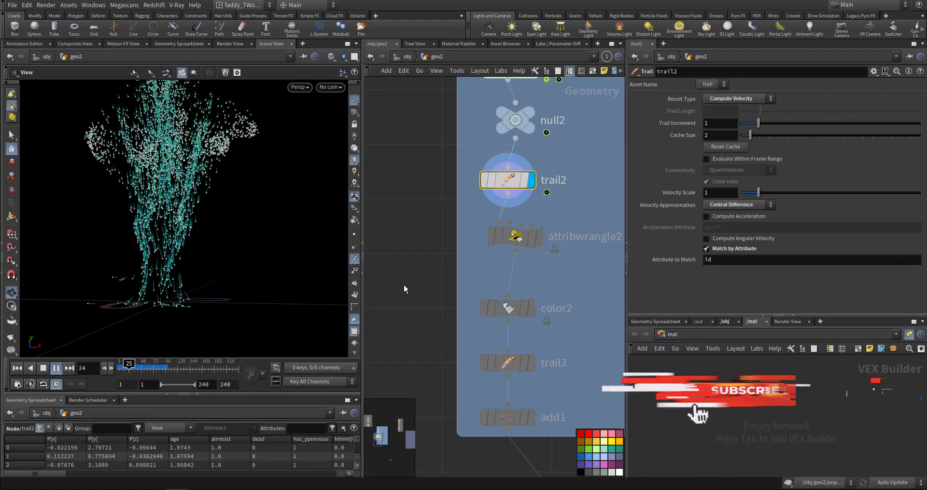
pyautogui.moveTo(256, 286); pyautogui.dragTo(136, 286, button='right')
pyautogui.moveTo(137, 286); pyautogui.dragTo(189, 287)
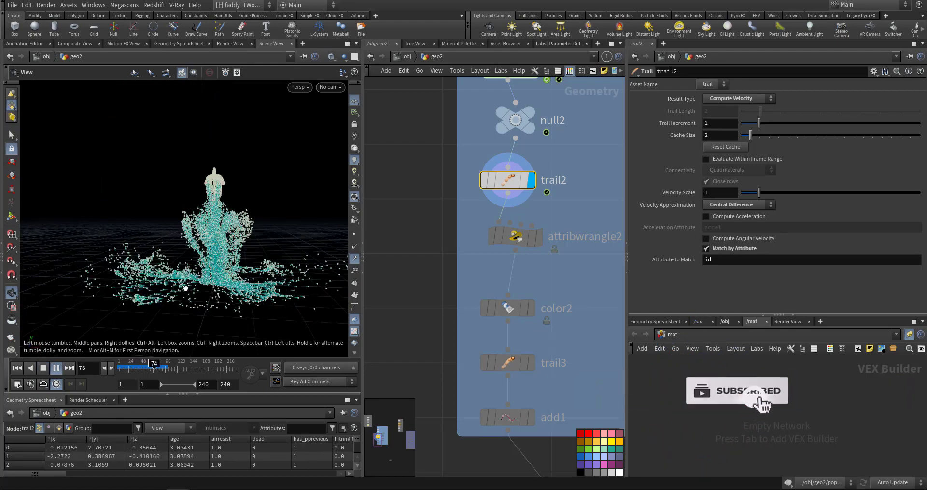
pyautogui.press('Up')
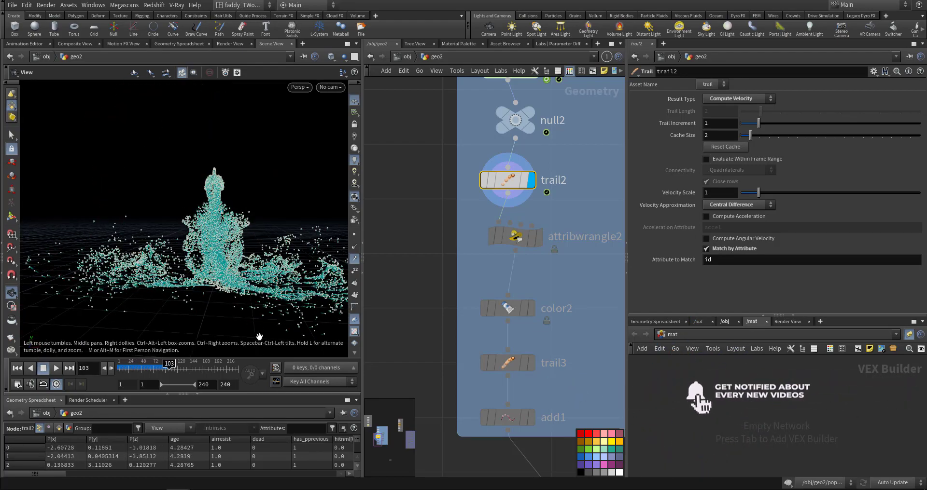
pyautogui.moveTo(259, 337); pyautogui.dragTo(255, 335)
pyautogui.hotkey('ctrl', 'Up')
pyautogui.moveTo(473, 290); pyautogui.dragTo(451, 238, button='middle')
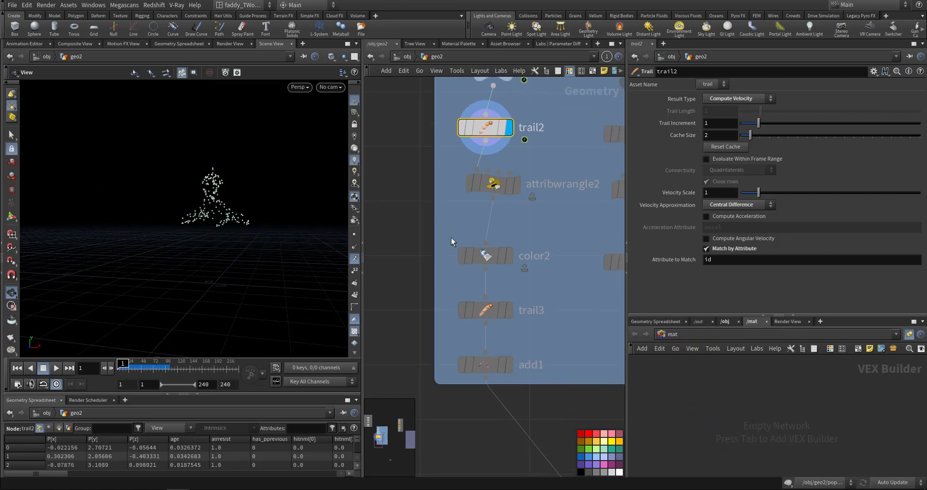
# Display attribwrangle2 and examine its VEX code, covering the age-based color ramp and the velocity = length(@v) line.
pyautogui.click(517, 186)
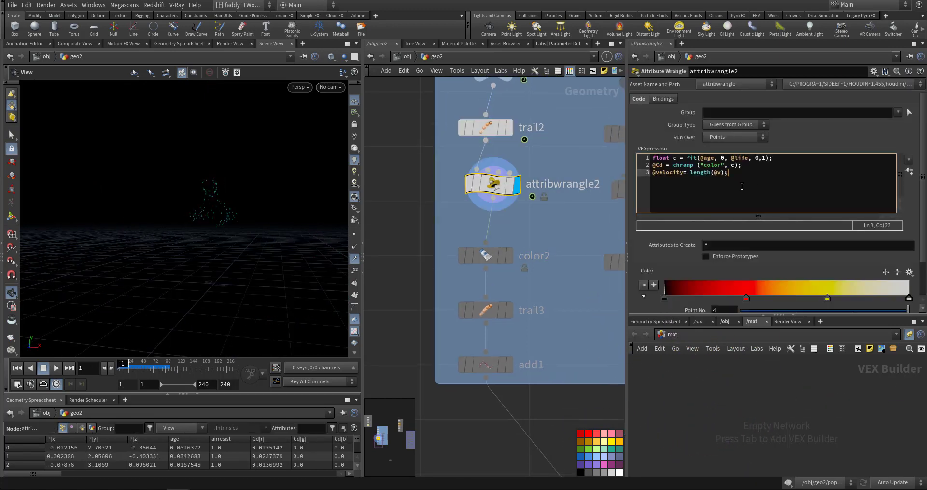
pyautogui.hotkey('ctrl', 'a')
pyautogui.click(749, 178)
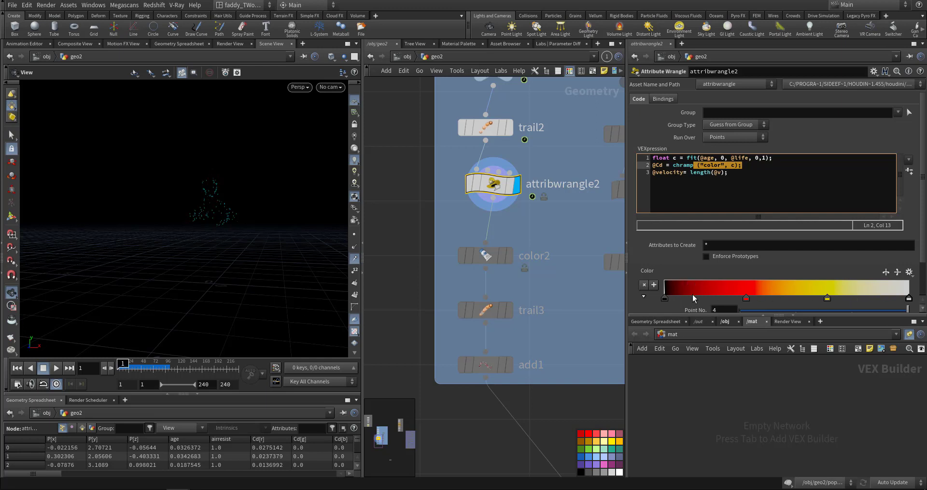
pyautogui.click(682, 184)
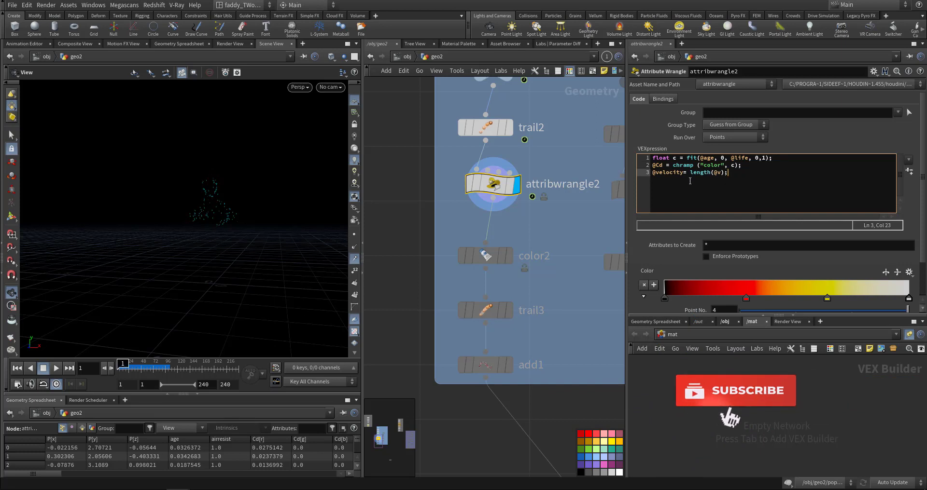
pyautogui.doubleClick(676, 172)
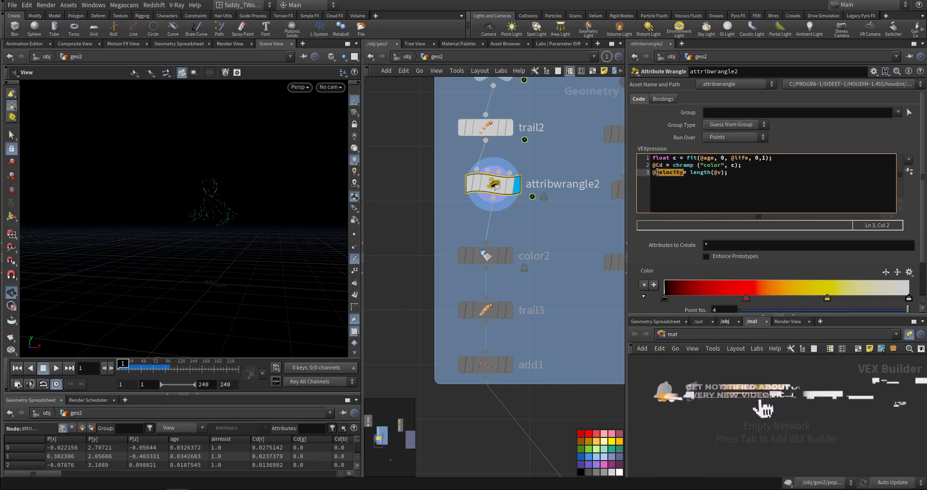
pyautogui.click(700, 177)
pyautogui.moveTo(690, 175); pyautogui.dragTo(724, 176)
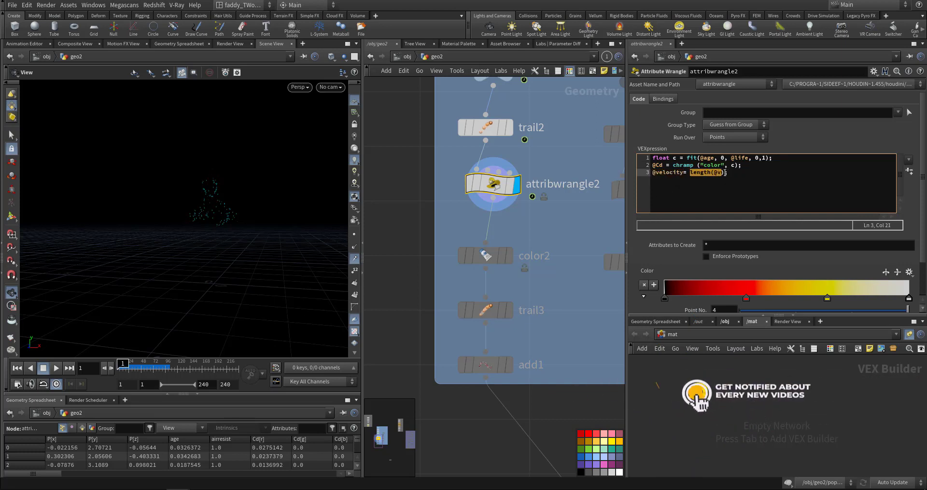
pyautogui.click(709, 177)
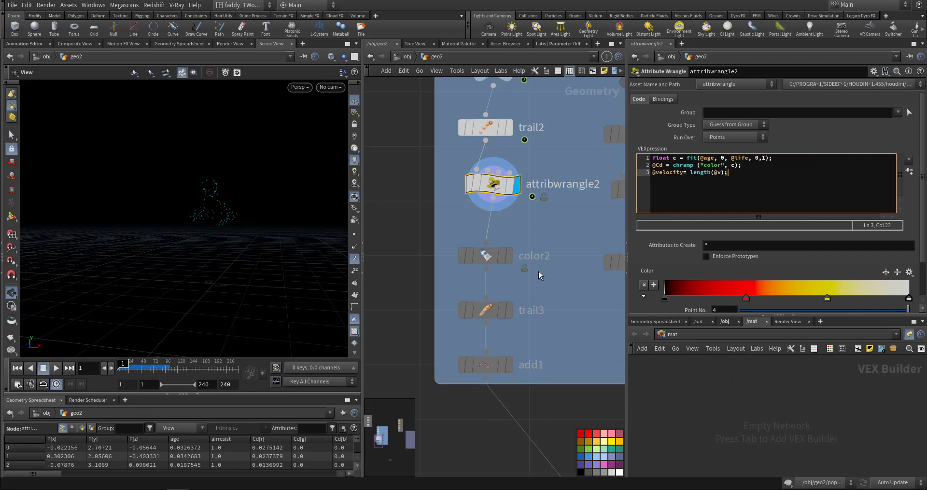
# Display color2 at frame 67, keep its color type as Ramp from Attribute, and set the upper range to 5.
pyautogui.click(497, 261)
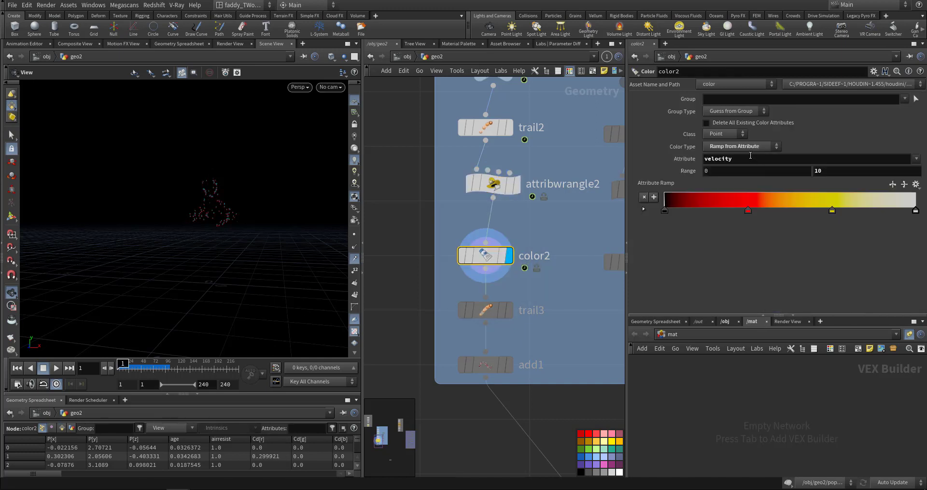
pyautogui.click(731, 146)
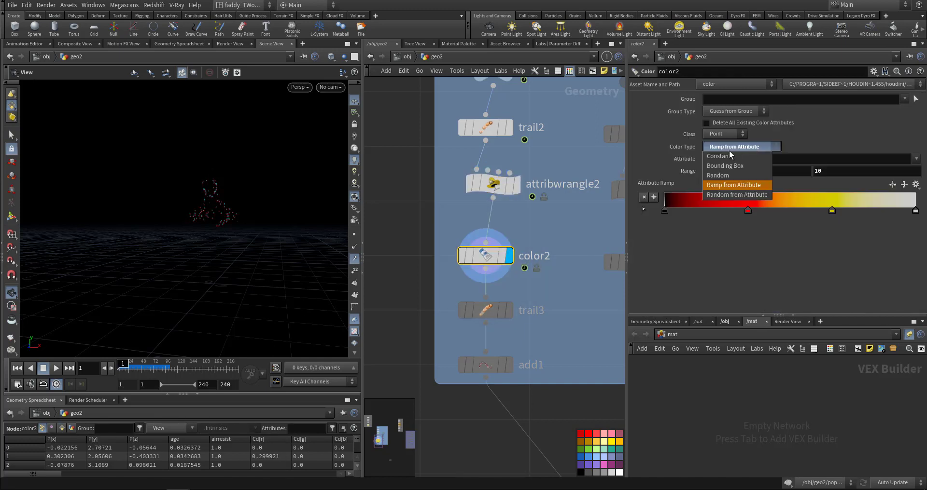
pyautogui.click(737, 185)
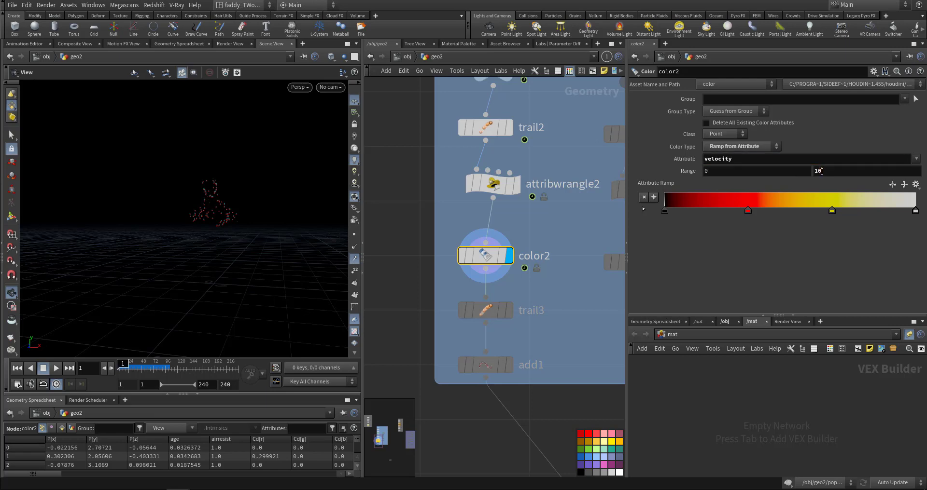
pyautogui.moveTo(146, 370); pyautogui.dragTo(151, 368)
pyautogui.moveTo(819, 171); pyautogui.dragTo(794, 154, button='middle')
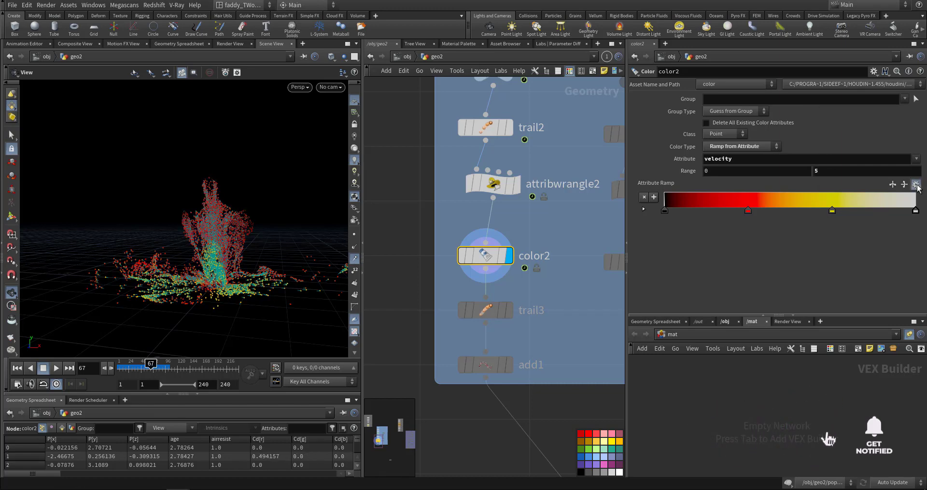
# Apply a blue-to-yellow preset to color2's attribute ramp.
pyautogui.click(916, 186)
pyautogui.click(900, 215)
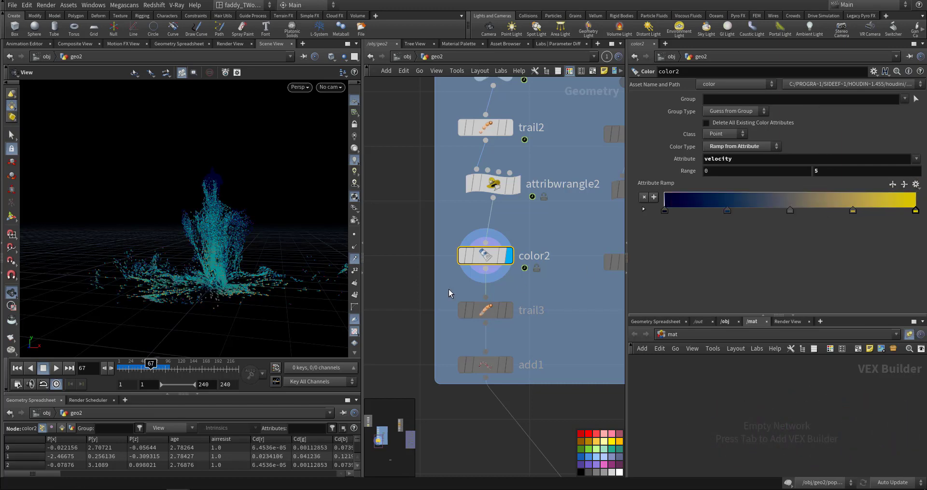
pyautogui.moveTo(821, 171); pyautogui.dragTo(838, 156, button='middle')
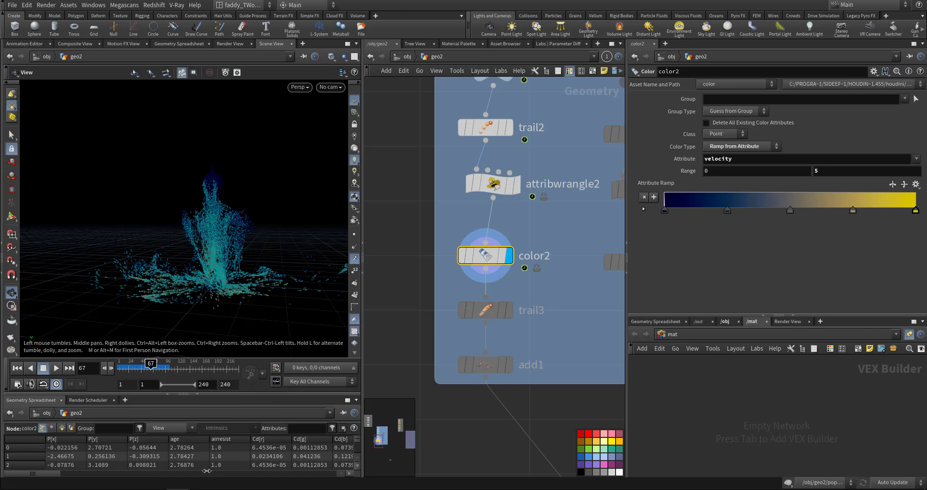
# Sort color2's points in the geometry spreadsheet by the v components and by velocity to find the largest values.
pyautogui.moveTo(60, 477); pyautogui.dragTo(336, 477)
pyautogui.click(295, 438)
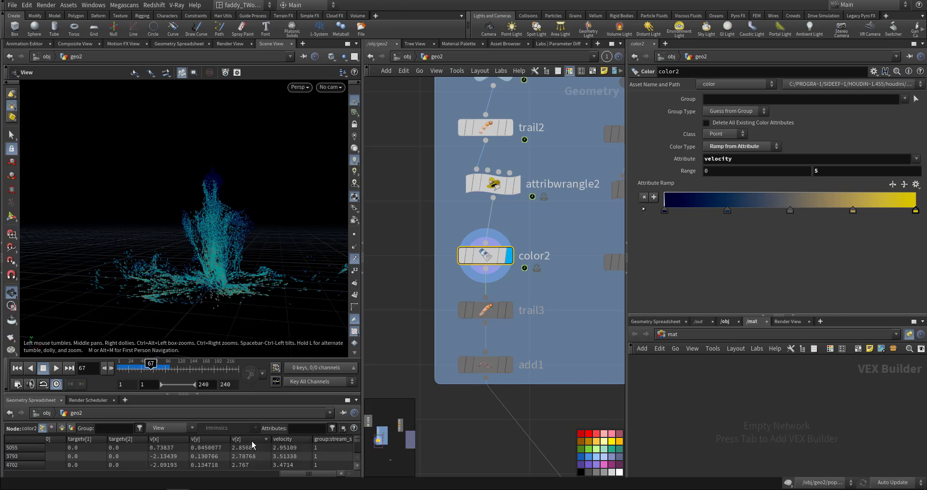
pyautogui.click(212, 440)
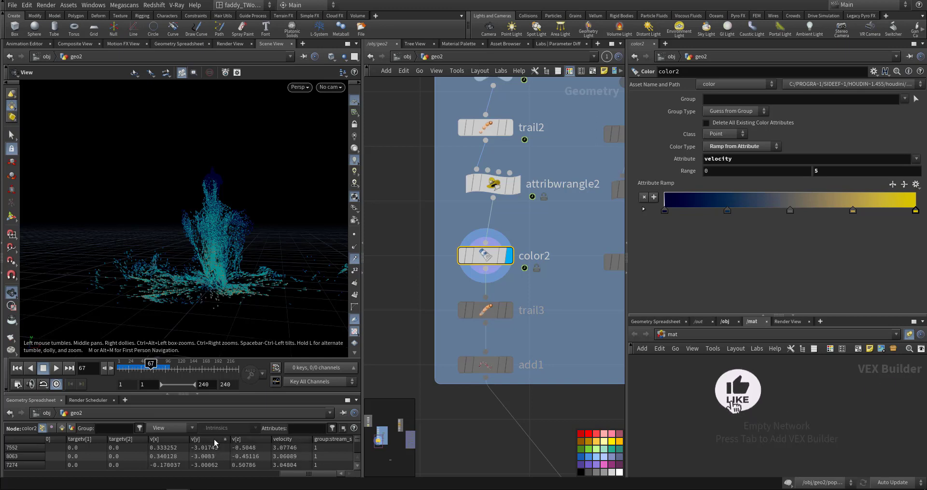
pyautogui.click(294, 438)
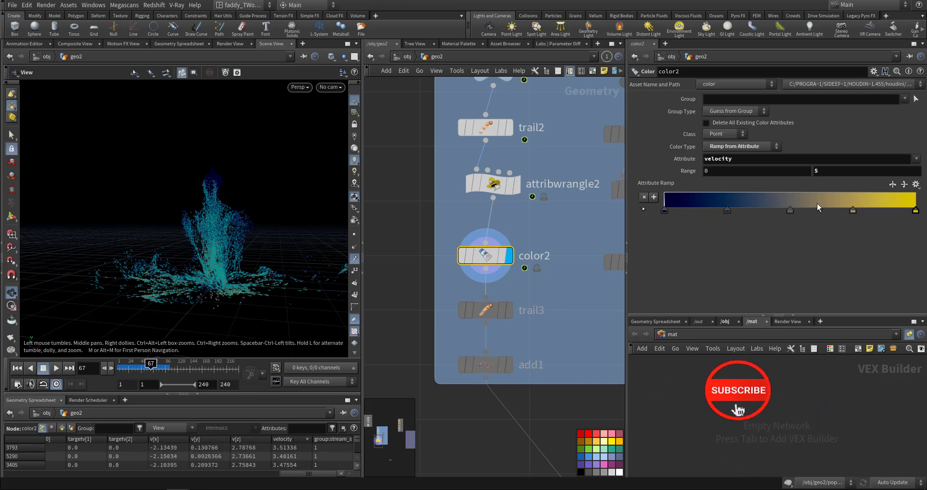
# Set color2's upper range to 4 and play the simulation to about frame 155.
pyautogui.doubleClick(819, 171)
pyautogui.write('4')
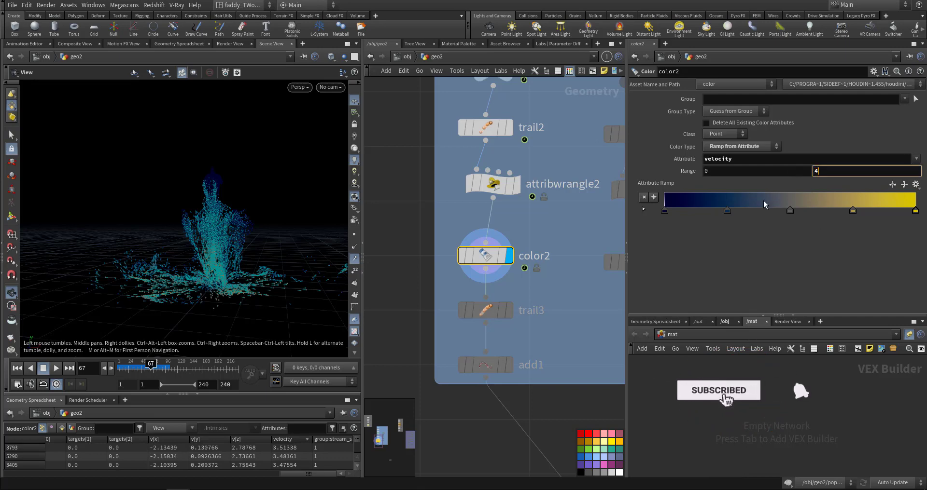
pyautogui.click(545, 403)
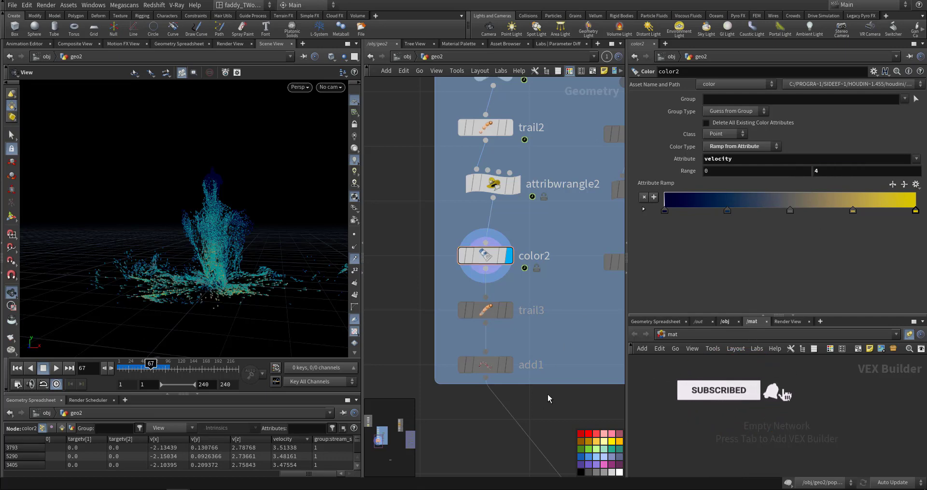
pyautogui.click(56, 368)
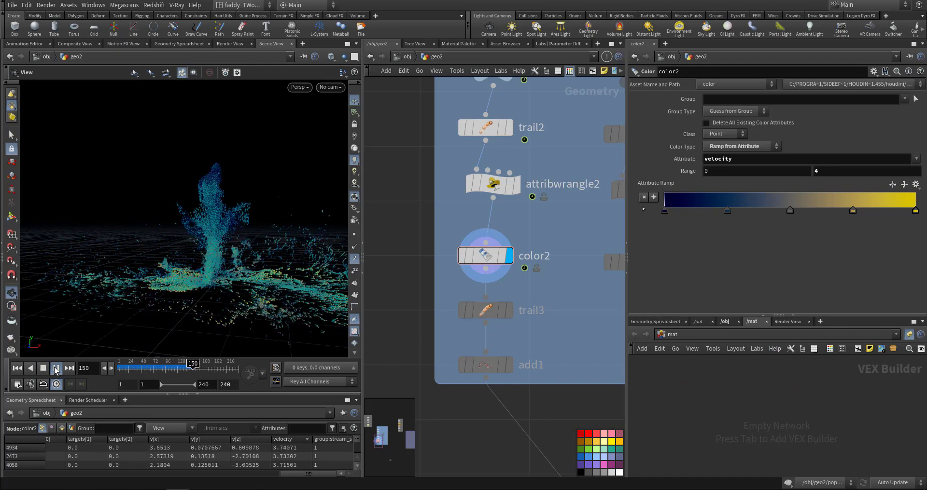
pyautogui.click(56, 369)
# Display the trail3 node and check the node info of color2 for its point count and attributes.
pyautogui.moveTo(453, 362)
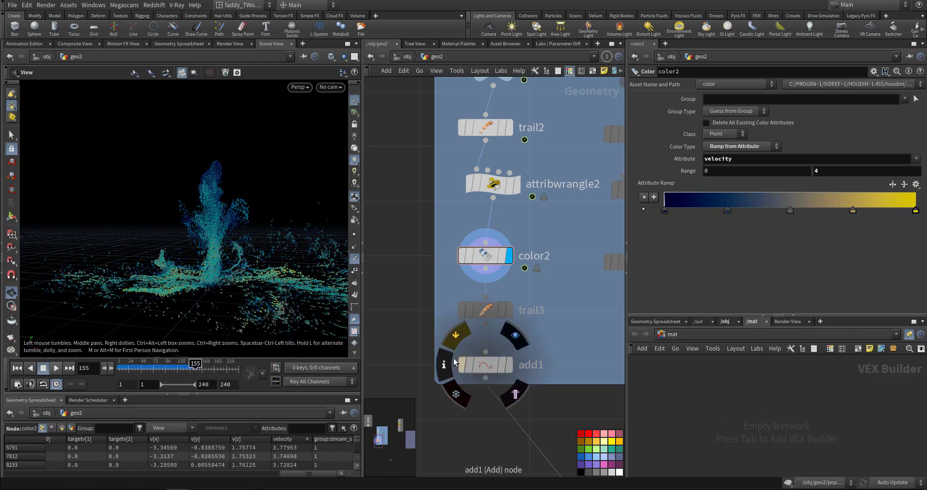
pyautogui.moveTo(407, 326); pyautogui.dragTo(420, 299, button='middle')
pyautogui.click(523, 283)
pyautogui.click(506, 282)
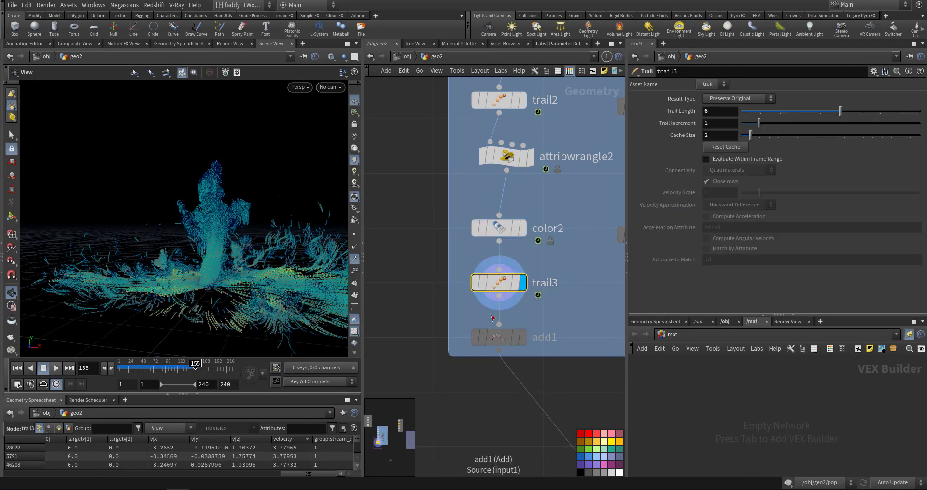
pyautogui.middleClick(498, 228)
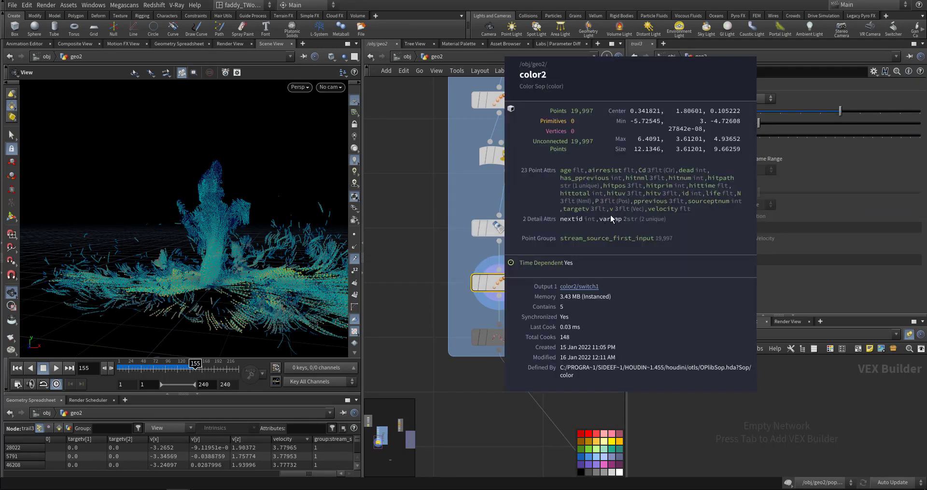
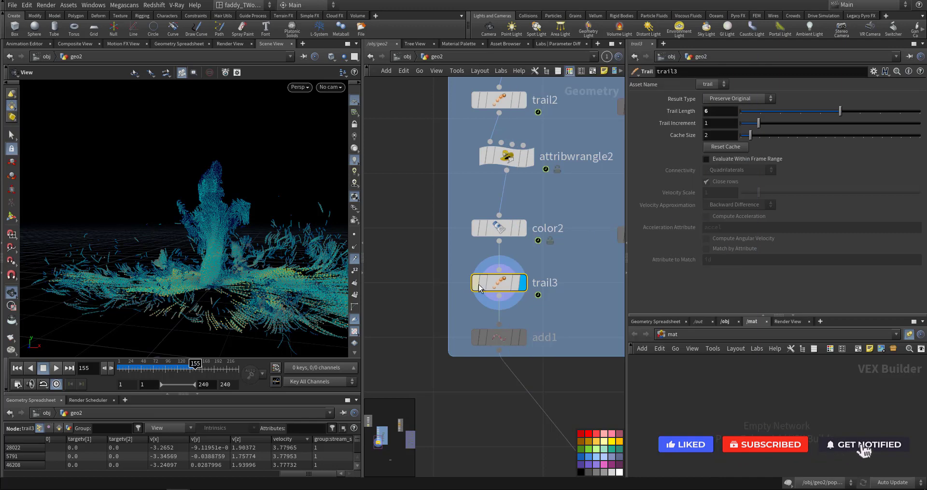
# Check trail3's Trail Length setting and inspect the trailing points close up in the viewport.
pyautogui.scroll(-4, 476, 324)
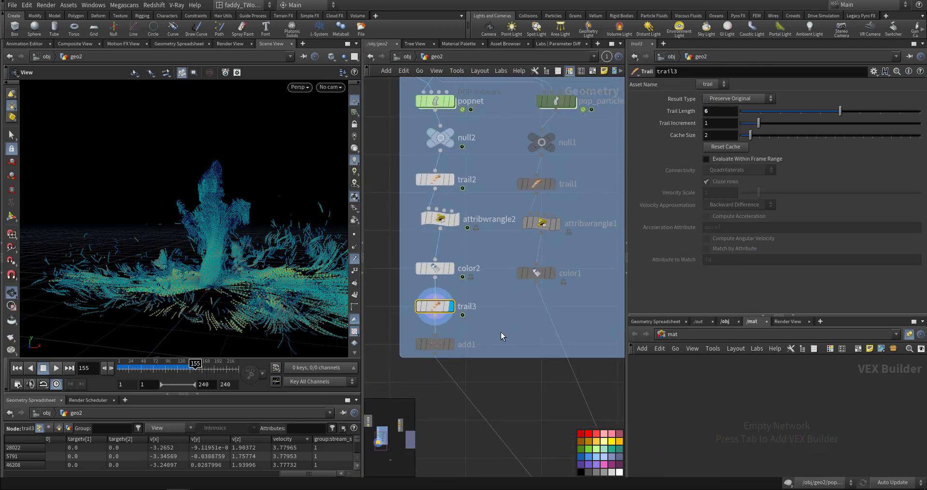
pyautogui.click(540, 224)
pyautogui.moveTo(490, 335); pyautogui.dragTo(558, 289, button='middle')
pyautogui.click(484, 294)
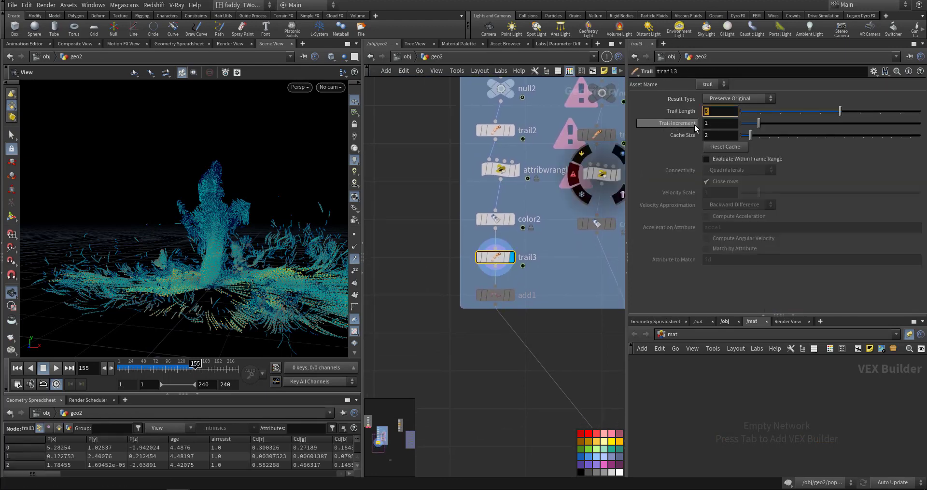
pyautogui.moveTo(229, 312); pyautogui.dragTo(270, 312, button='right')
pyautogui.moveTo(270, 311); pyautogui.dragTo(252, 262)
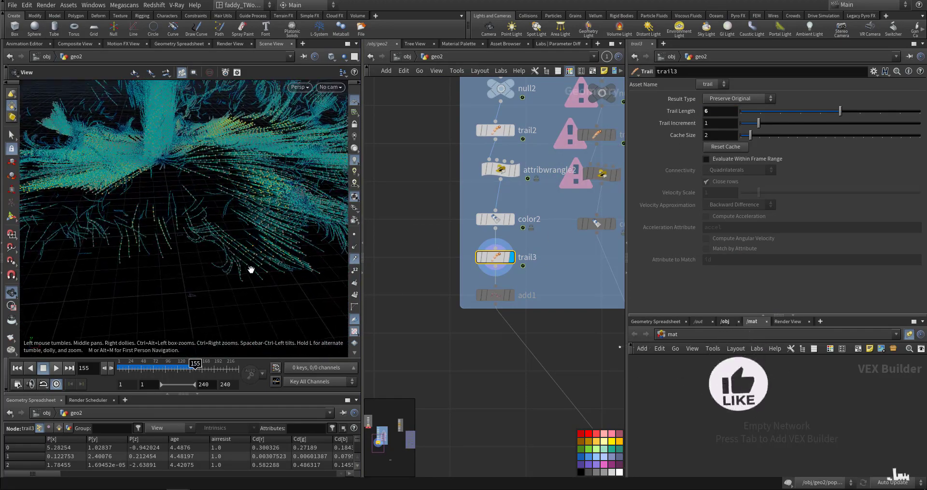
# Turn off the point trail display in the viewport, then display the add1 node to view the trails as polygons.
pyautogui.moveTo(274, 271); pyautogui.dragTo(325, 269, button='right')
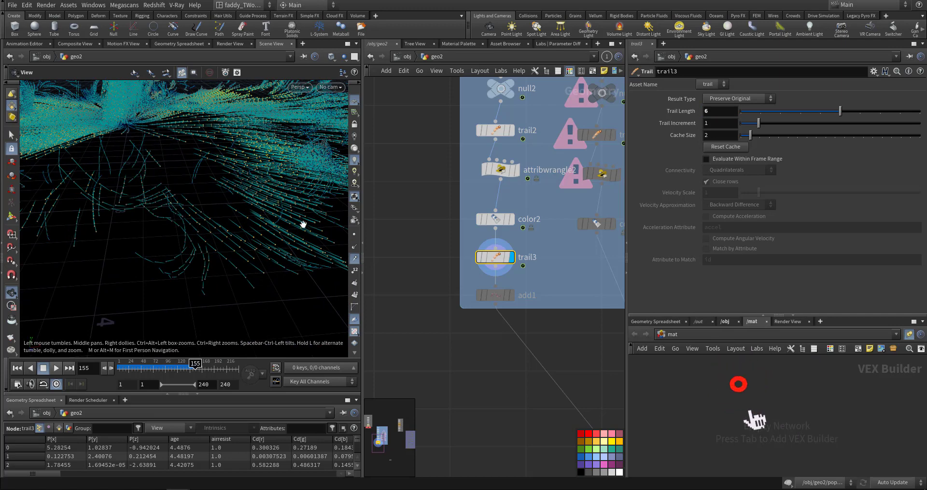
pyautogui.click(355, 259)
pyautogui.middleClick(498, 259)
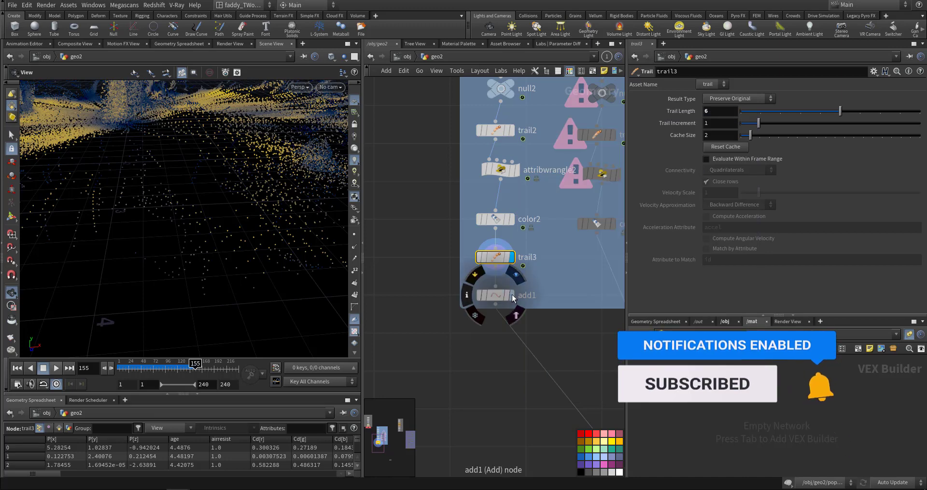
pyautogui.click(511, 296)
pyautogui.scroll(-5, 256, 211)
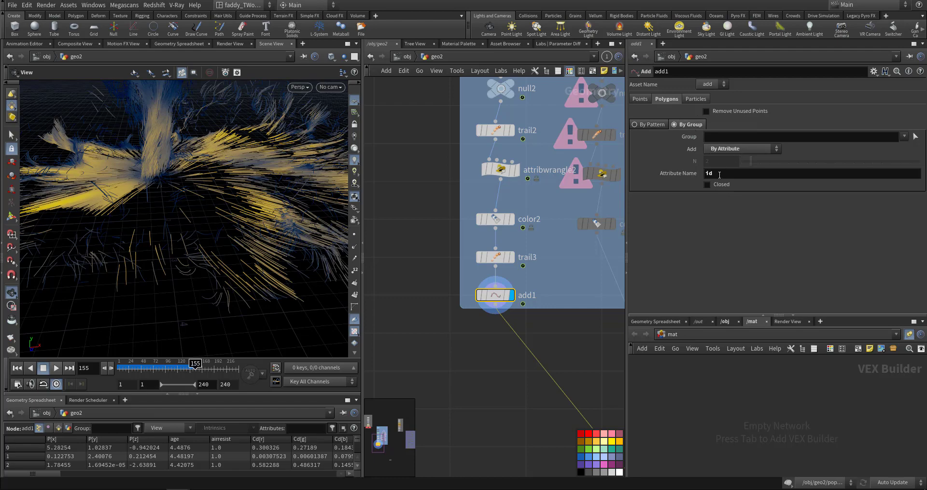
# Play the simulation with the add1 node displayed, check the polyline trails, and return to frame 1.
pyautogui.moveTo(249, 279); pyautogui.dragTo(287, 266)
pyautogui.scroll(-5, 173, 260)
pyautogui.click(17, 368)
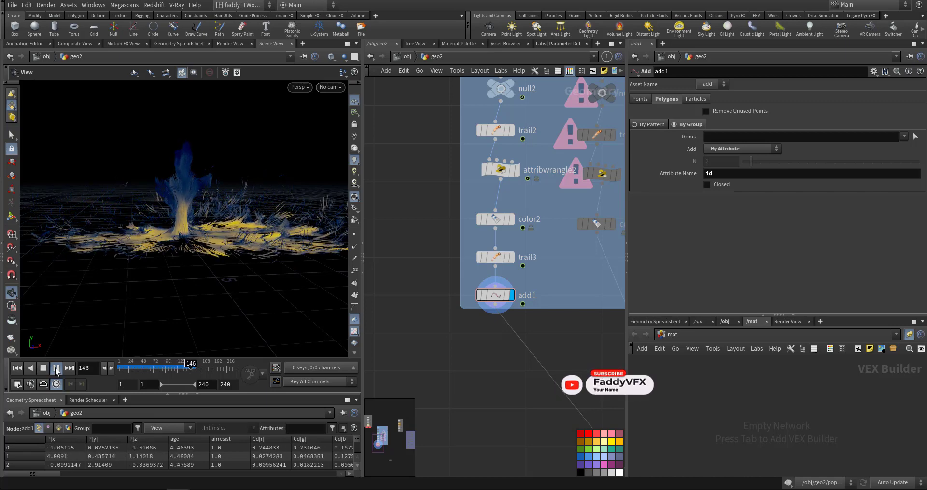
pyautogui.click(56, 369)
pyautogui.moveTo(179, 275); pyautogui.dragTo(145, 298)
pyautogui.click(18, 371)
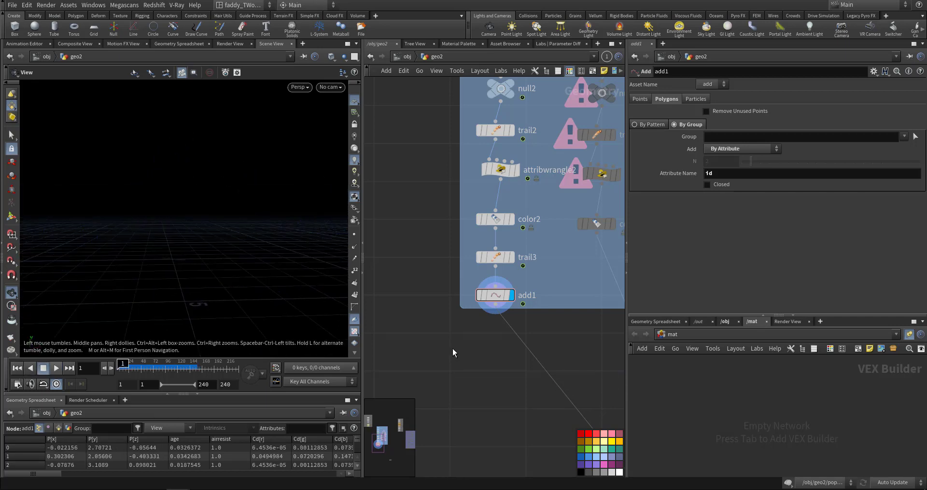
# Display and select the color1 node in the pop_particle_dop branch and play the simulation to frame 62.
pyautogui.moveTo(519, 350); pyautogui.dragTo(470, 397, button='middle')
pyautogui.scroll(-2, 464, 366)
pyautogui.scroll(3, 504, 323)
pyautogui.moveTo(476, 263); pyautogui.dragTo(501, 311, button='middle')
pyautogui.scroll(-3, 502, 310)
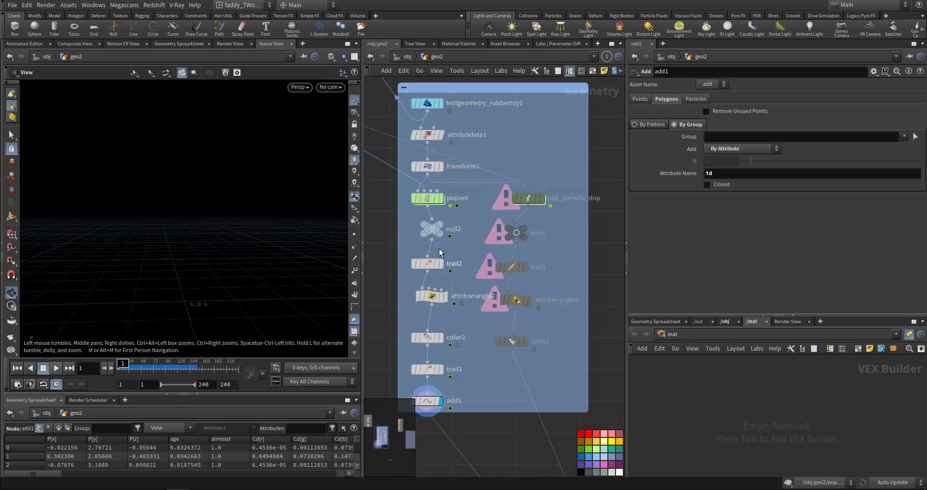
pyautogui.click(524, 342)
pyautogui.click(514, 343)
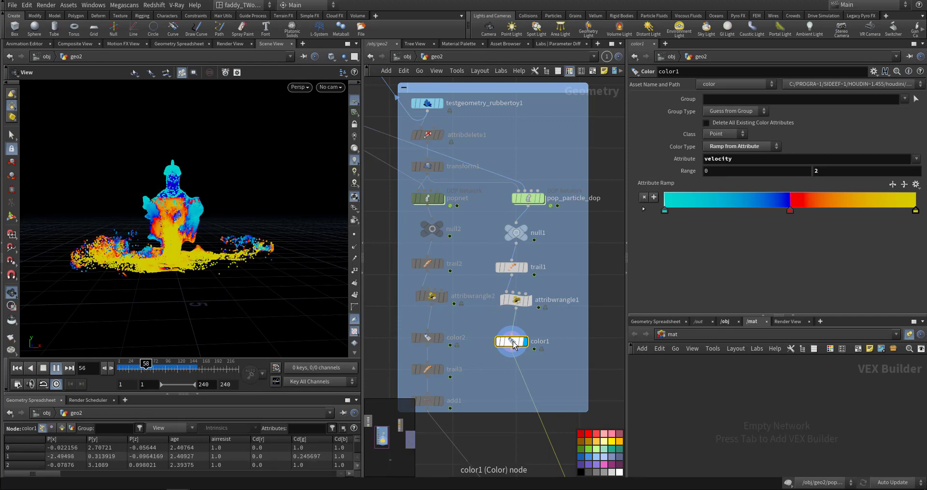
pyautogui.press('Up')
# Apply the Viridis preset to color1's attribute ramp and remove the yellow key at its upper end.
pyautogui.click(915, 185)
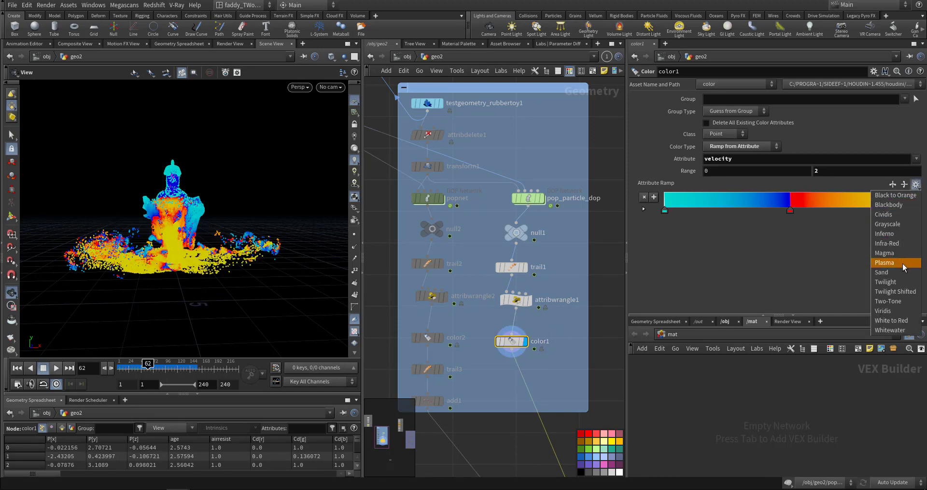
pyautogui.click(896, 311)
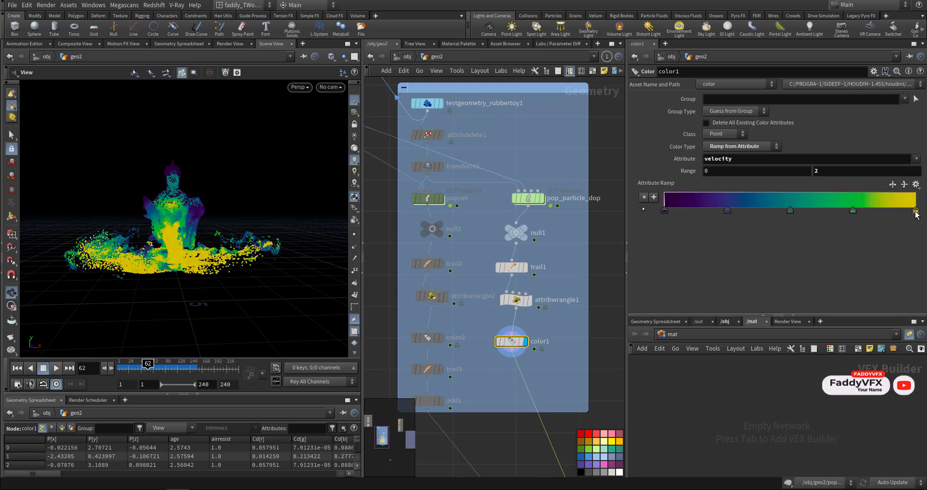
pyautogui.moveTo(916, 211); pyautogui.dragTo(883, 280)
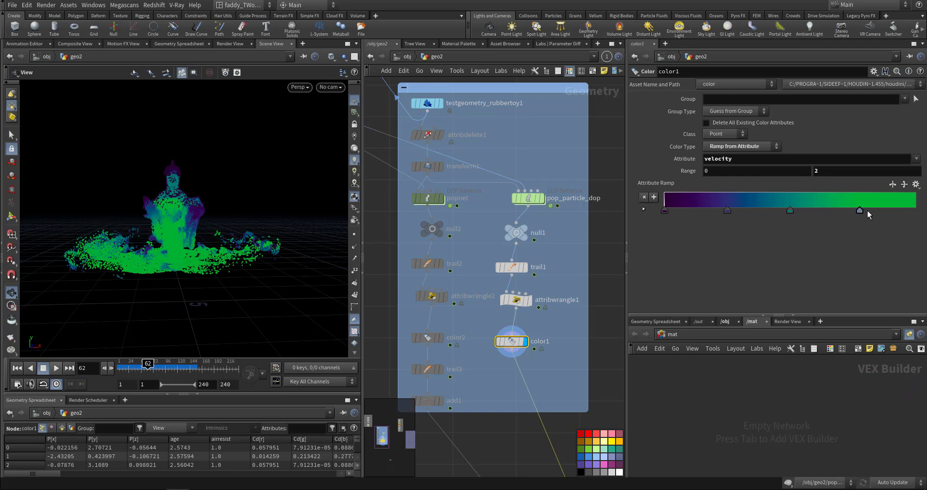
pyautogui.moveTo(866, 212); pyautogui.dragTo(813, 211)
# Change the ramp's green key to a dark green and shift the teal and blue keys toward the upper end.
pyautogui.doubleClick(886, 211)
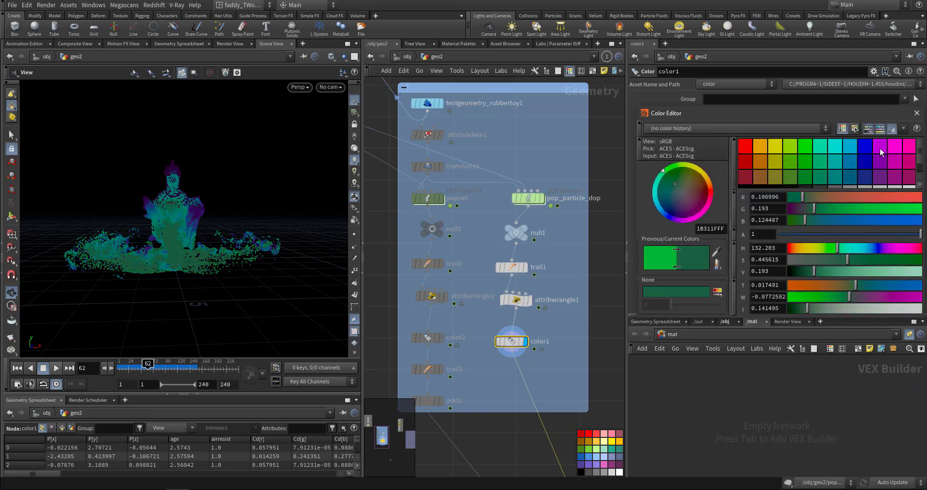
pyautogui.click(913, 113)
pyautogui.moveTo(794, 212); pyautogui.dragTo(916, 213)
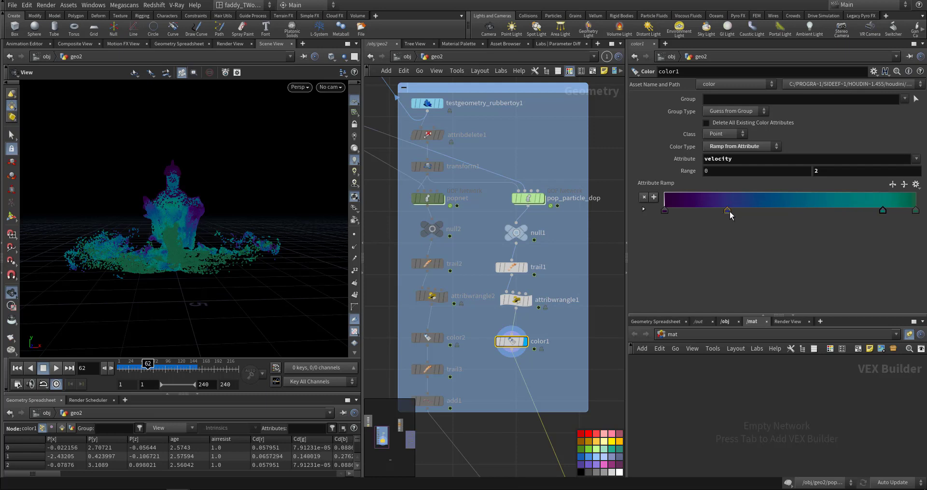
pyautogui.moveTo(730, 211); pyautogui.dragTo(778, 213)
# Set color1's upper range to 4, play the simulation, and return to frame 1.
pyautogui.moveTo(815, 172); pyautogui.dragTo(839, 156, button='middle')
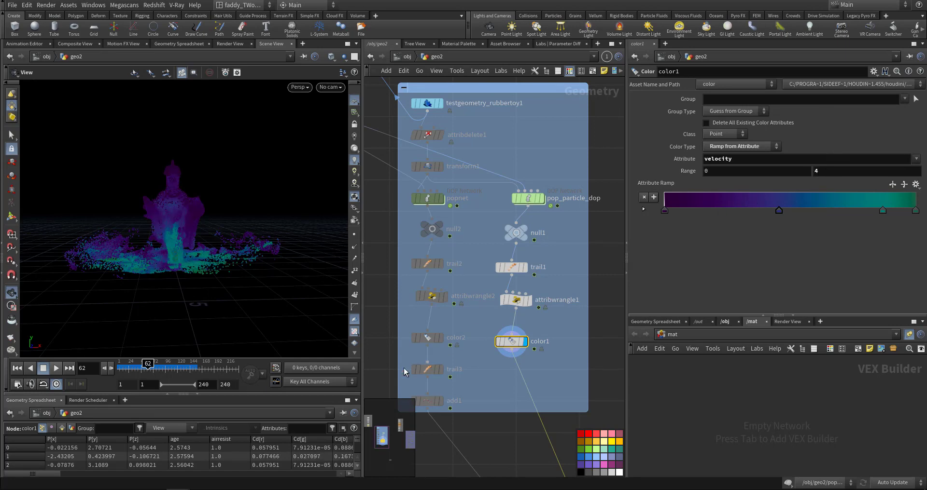
pyautogui.click(56, 368)
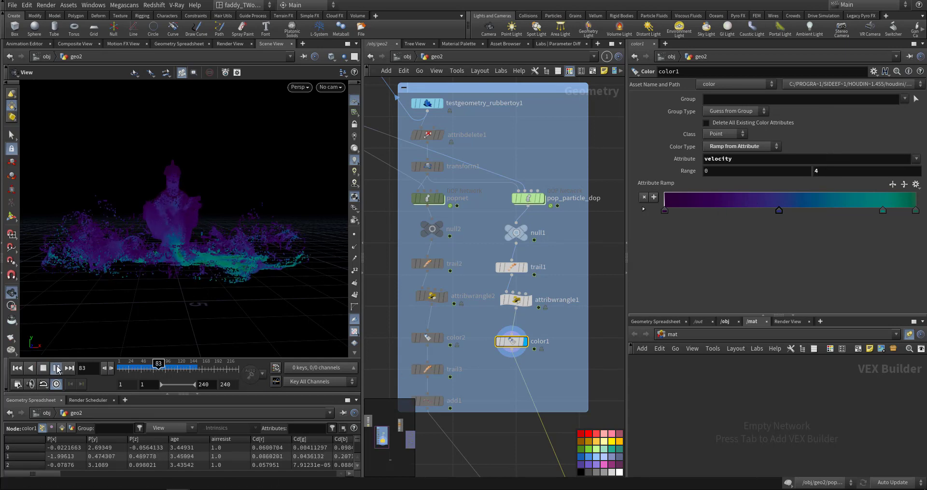
pyautogui.click(17, 368)
# Scrub the timeline to frame 102 and inspect the velocity-colored particles from above.
pyautogui.scroll(-2, 482, 373)
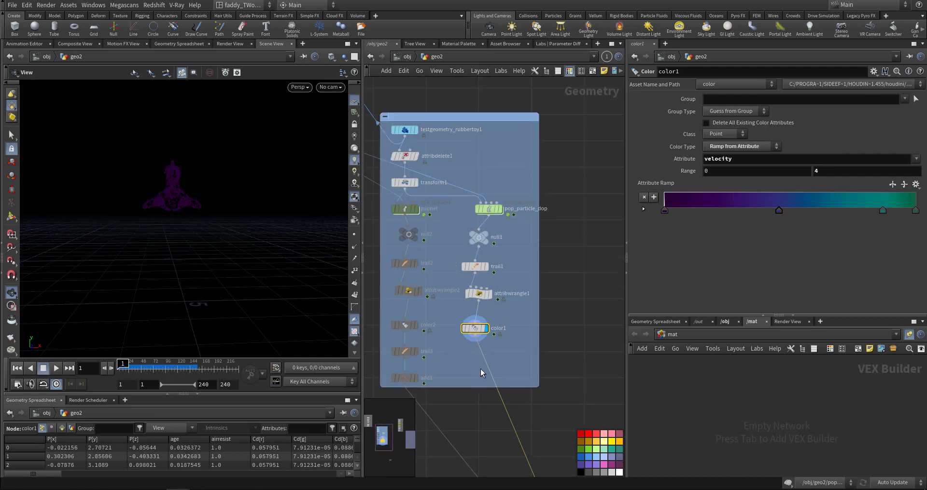
pyautogui.scroll(-2, 481, 373)
pyautogui.moveTo(563, 337); pyautogui.dragTo(514, 363, button='middle')
pyautogui.moveTo(152, 369); pyautogui.dragTo(168, 365)
pyautogui.keyDown('alt'); pyautogui.moveTo(193, 250); pyautogui.dragTo(184, 312); pyautogui.keyUp('alt')
pyautogui.keyDown('alt'); pyautogui.moveTo(185, 314); pyautogui.dragTo(185, 321, button='right'); pyautogui.keyUp('alt')
pyautogui.keyDown('alt'); pyautogui.moveTo(253, 237); pyautogui.dragTo(244, 249); pyautogui.keyUp('alt')
pyautogui.keyDown('alt'); pyautogui.moveTo(256, 244); pyautogui.dragTo(196, 270, button='right'); pyautogui.keyUp('alt')
pyautogui.keyDown('alt'); pyautogui.moveTo(197, 271); pyautogui.dragTo(232, 265); pyautogui.keyUp('alt')
# Go to the ground explosion network box, display the torus1 node, and check its parameters.
pyautogui.moveTo(548, 240); pyautogui.dragTo(440, 320, button='middle')
pyautogui.moveTo(579, 277); pyautogui.dragTo(491, 225, button='middle')
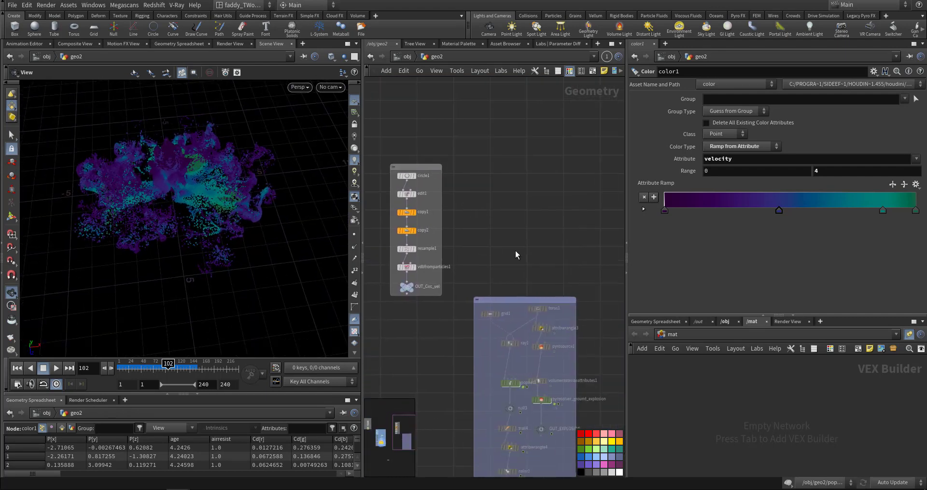
pyautogui.moveTo(516, 255)
pyautogui.mouseDown(button='middle')
pyautogui.moveTo(562, 282)
pyautogui.moveTo(520, 249)
pyautogui.mouseUp(button='middle')
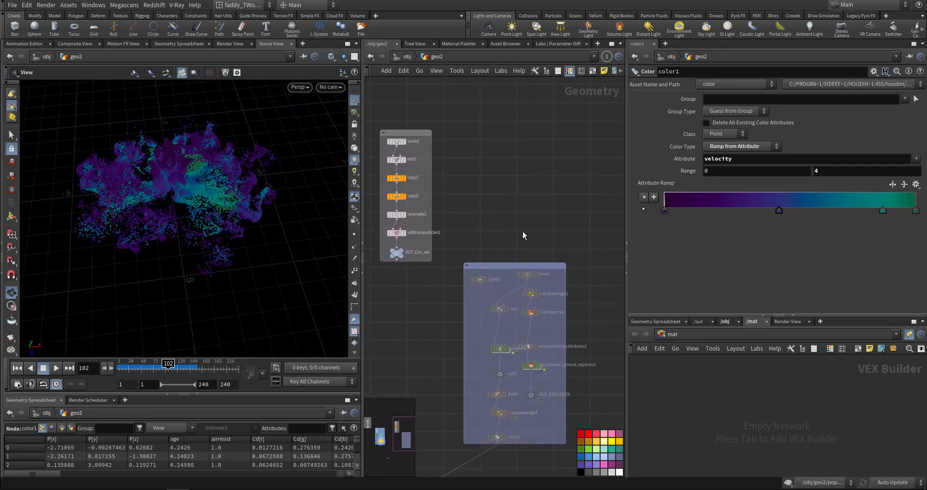
pyautogui.moveTo(531, 219); pyautogui.dragTo(564, 163, button='middle')
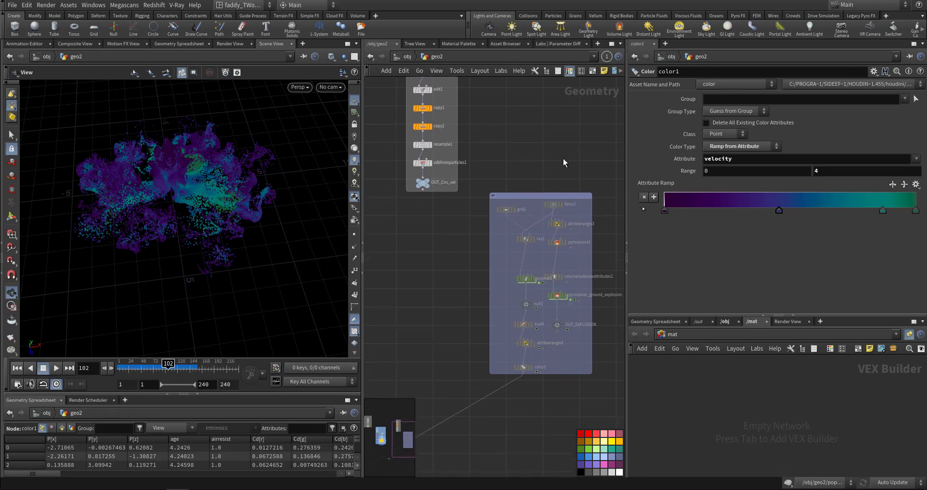
pyautogui.scroll(5, 567, 193)
pyautogui.click(540, 196)
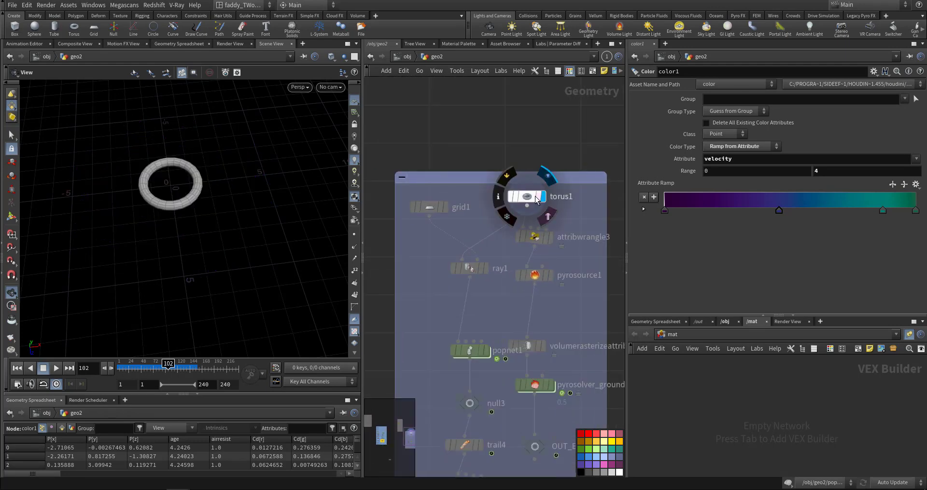
pyautogui.click(530, 197)
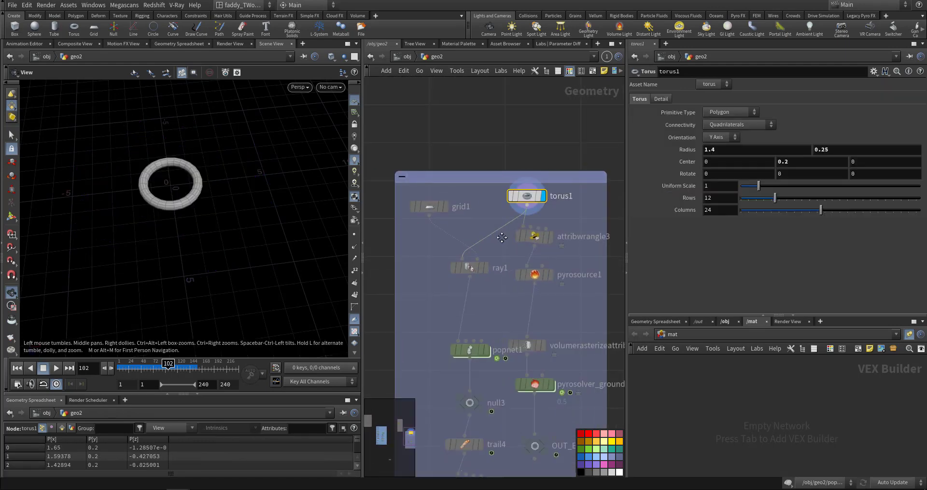
# Display the attribwrangle3 node and examine its VEX expression that sets v from the X and Z positions.
pyautogui.moveTo(502, 238); pyautogui.dragTo(495, 205, button='middle')
pyautogui.click(543, 205)
pyautogui.click(528, 205)
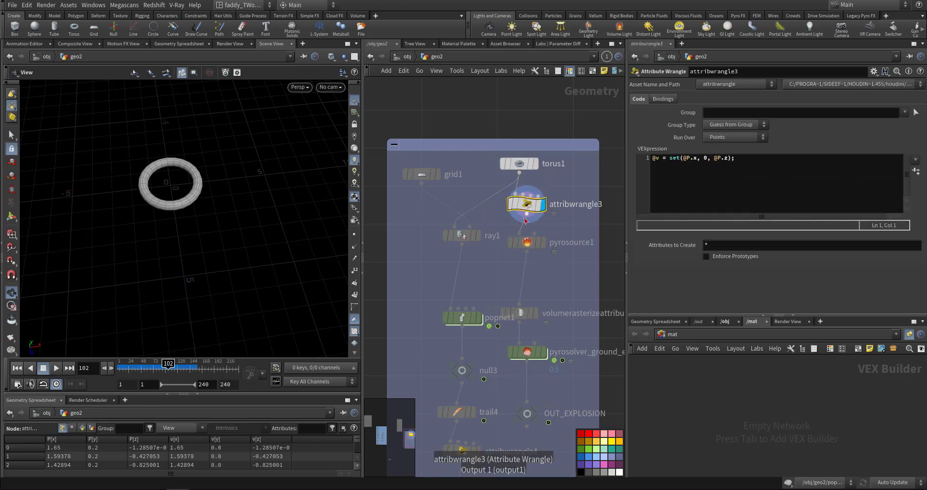
pyautogui.click(769, 161)
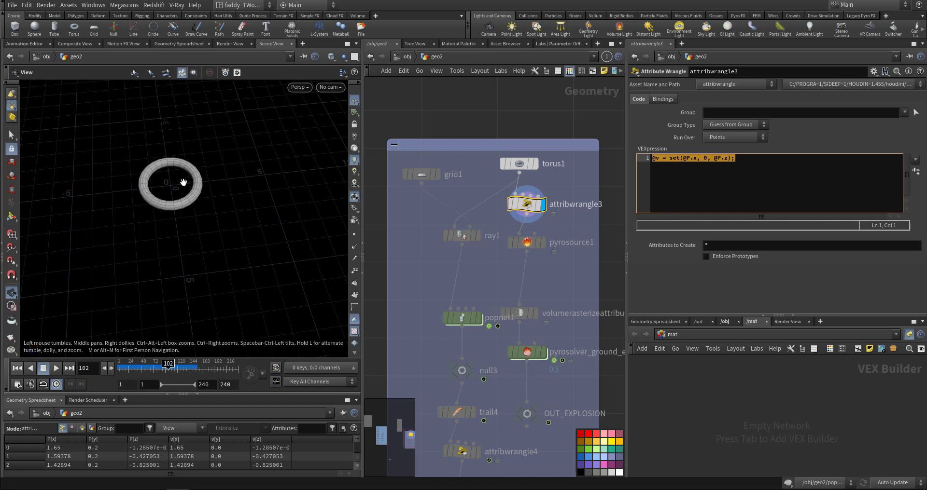
pyautogui.moveTo(189, 140); pyautogui.dragTo(213, 152)
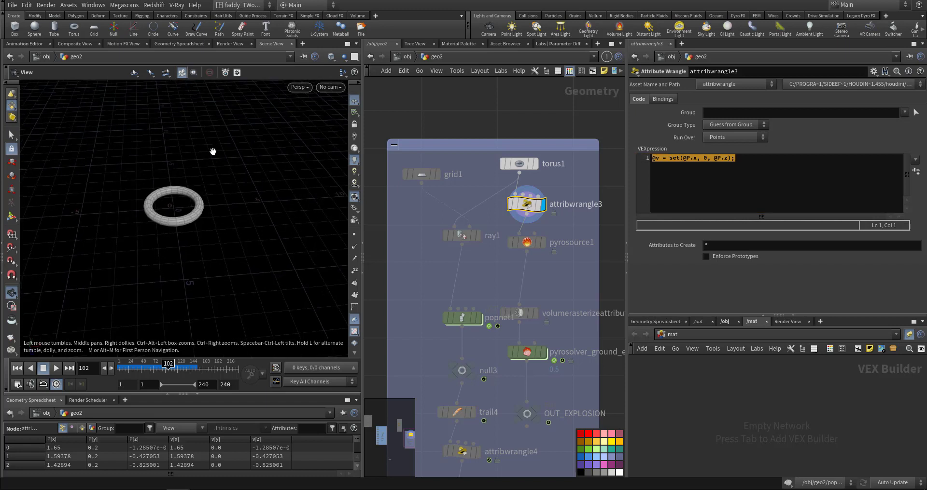
# Display the pyrosource1 node and examine its points and its burn, velocity and temperature attributes.
pyautogui.click(542, 242)
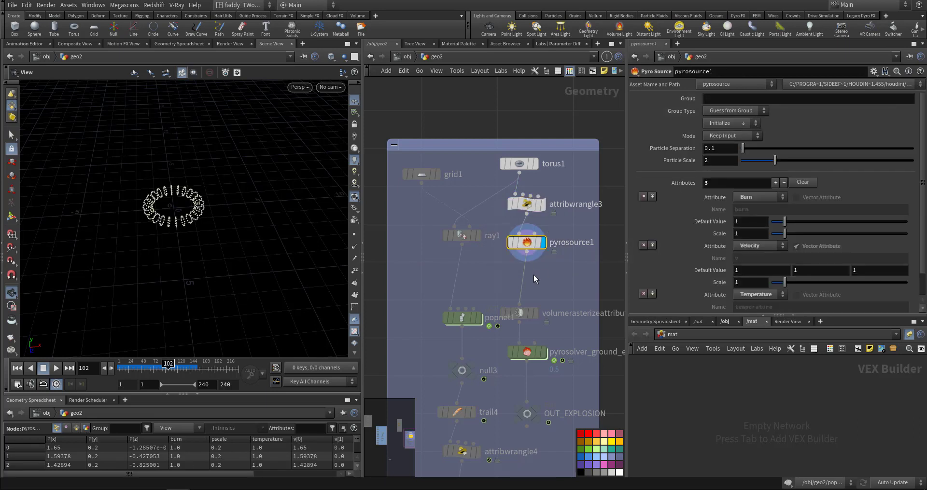
pyautogui.scroll(5, 232, 229)
pyautogui.moveTo(579, 282); pyautogui.dragTo(520, 288, button='middle')
# Add a Pyro Shockwave Source node in the empty area beside the ground explosion network box.
pyautogui.press('Tab')
pyautogui.write('psho')
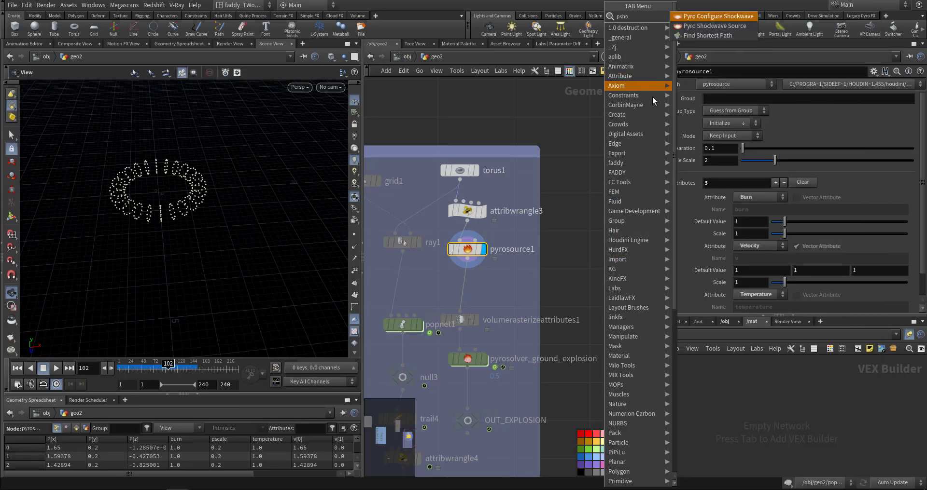
pyautogui.press('Down')
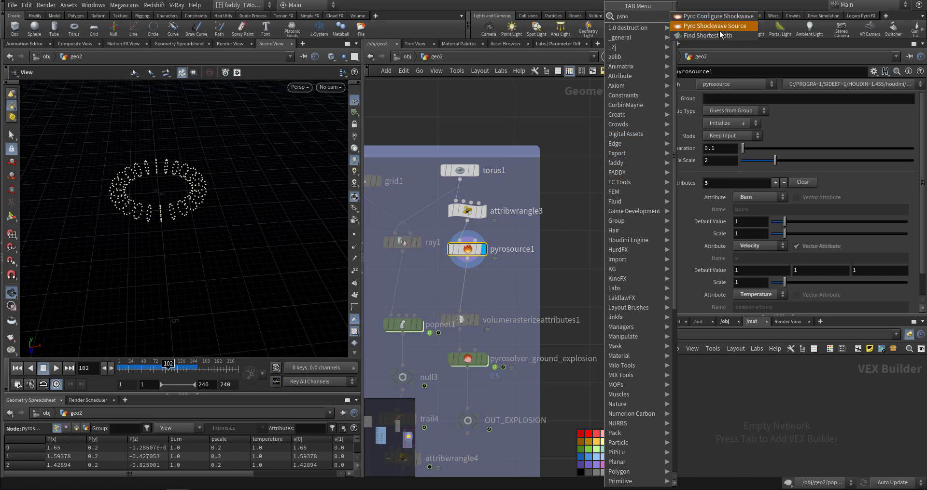
pyautogui.press('Return')
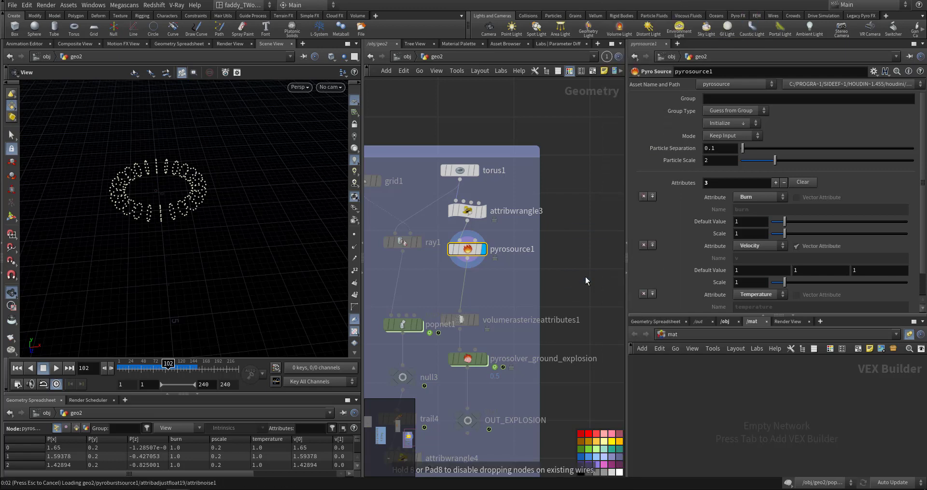
pyautogui.click(585, 277)
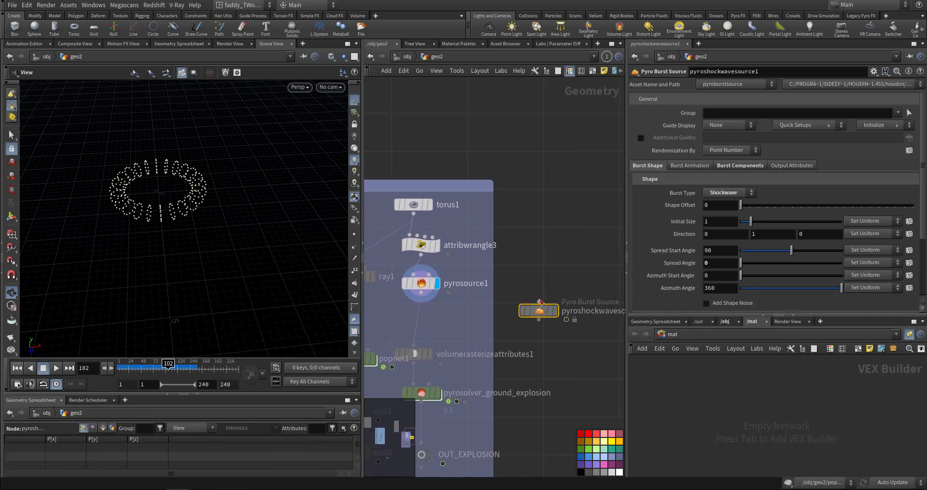
# Connect the attribwrangle3 output to pyroshockwavesource1 and display the pyro burst source in the viewport.
pyautogui.click(539, 302)
pyautogui.click(459, 267)
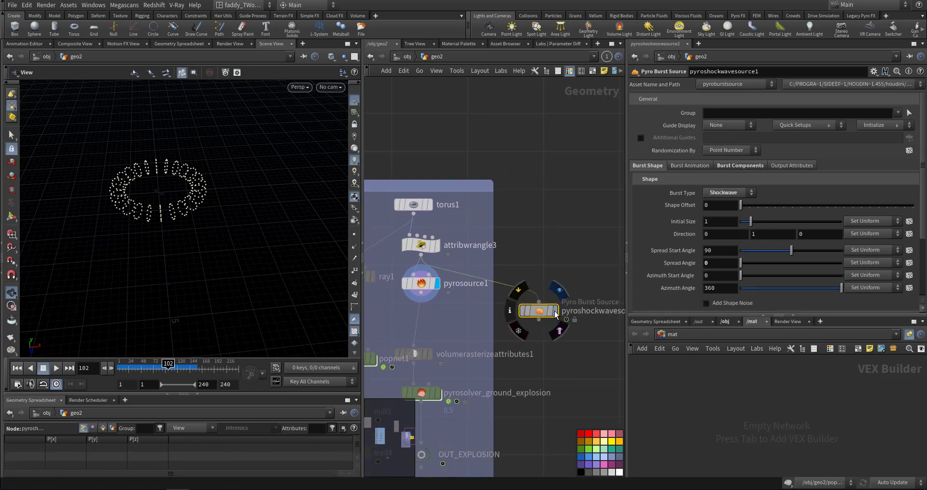
pyautogui.click(538, 311)
# Check the available burst types and play back the shockwave burst from the first frame.
pyautogui.click(729, 193)
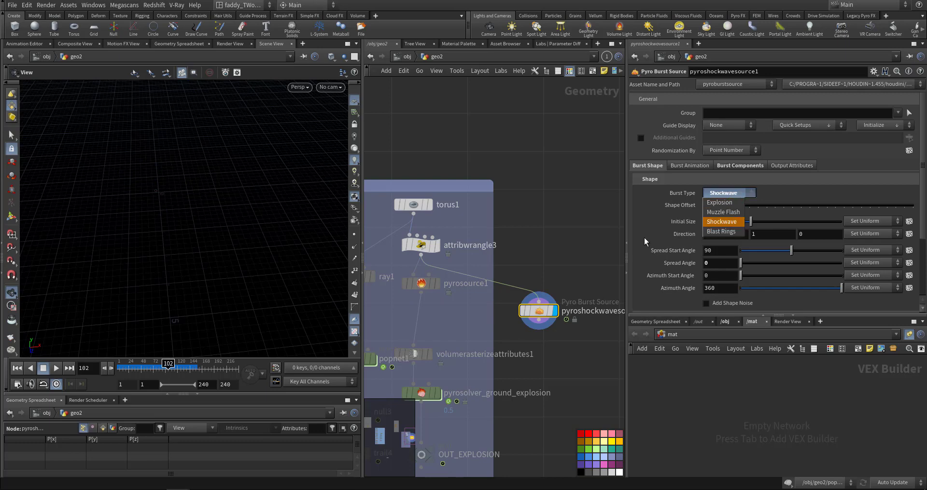
pyautogui.click(568, 266)
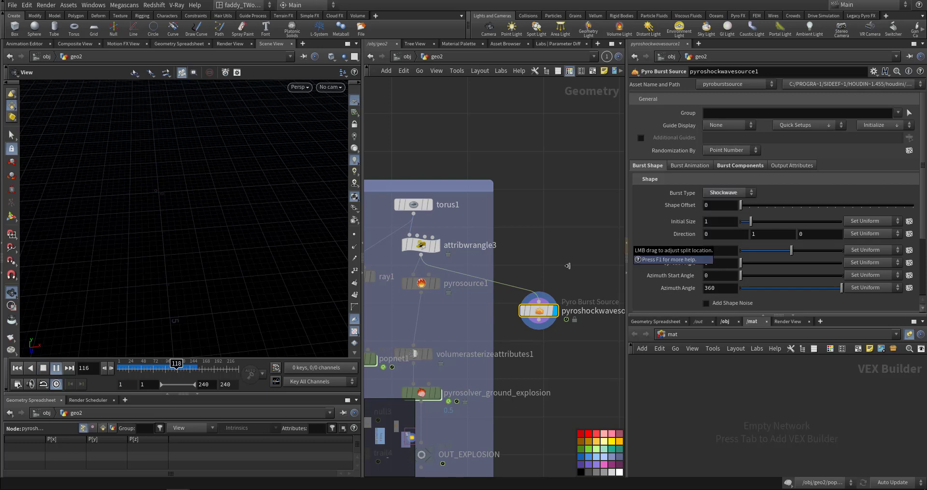
pyautogui.press('Up')
pyautogui.hotkey('ctrl', 'Left')
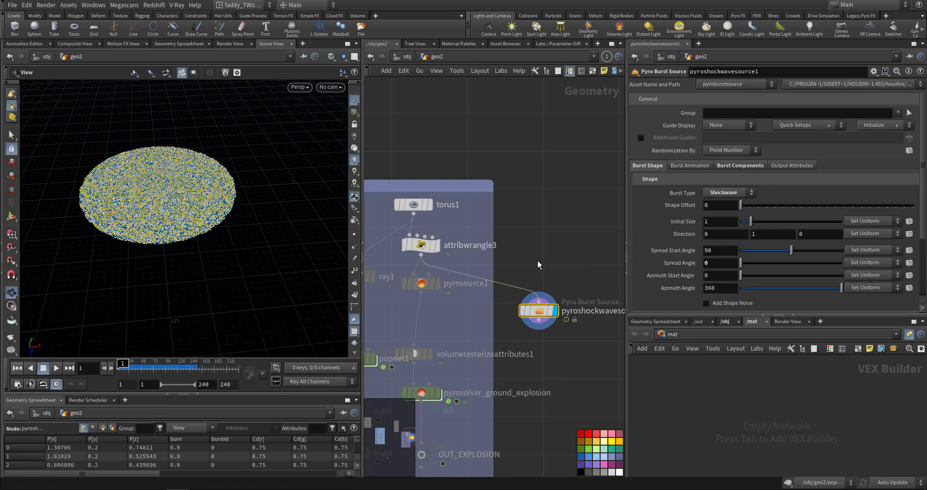
pyautogui.press('Up')
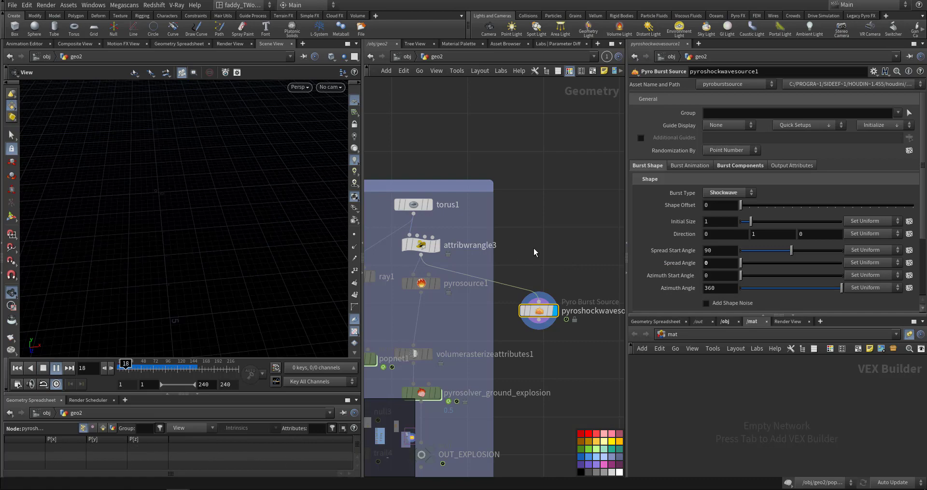
pyautogui.hotkey('ctrl', 'Up')
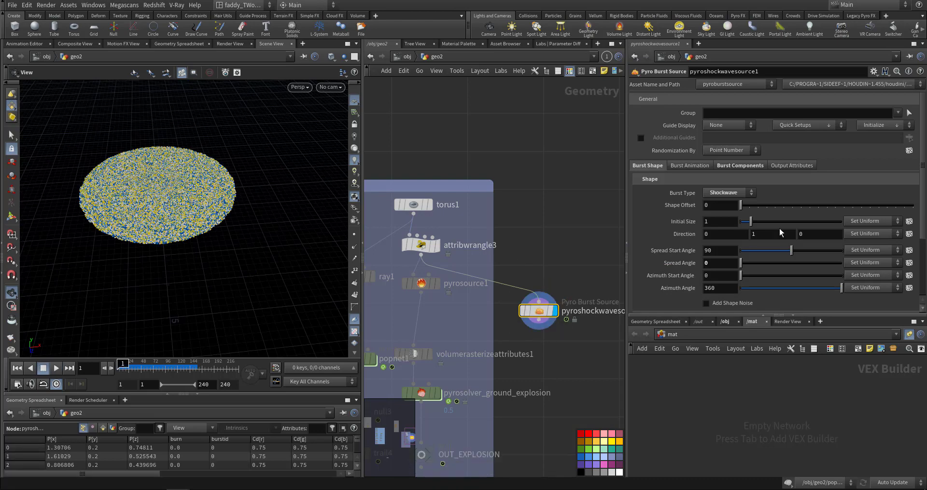
# Set the shockwave source's Initial Size to 0.34 and preview the ring of burst points from frame 1.
pyautogui.moveTo(751, 226)
pyautogui.mouseDown()
pyautogui.moveTo(744, 227)
pyautogui.moveTo(750, 236)
pyautogui.mouseUp()
pyautogui.moveTo(548, 251); pyautogui.dragTo(578, 219, button='middle')
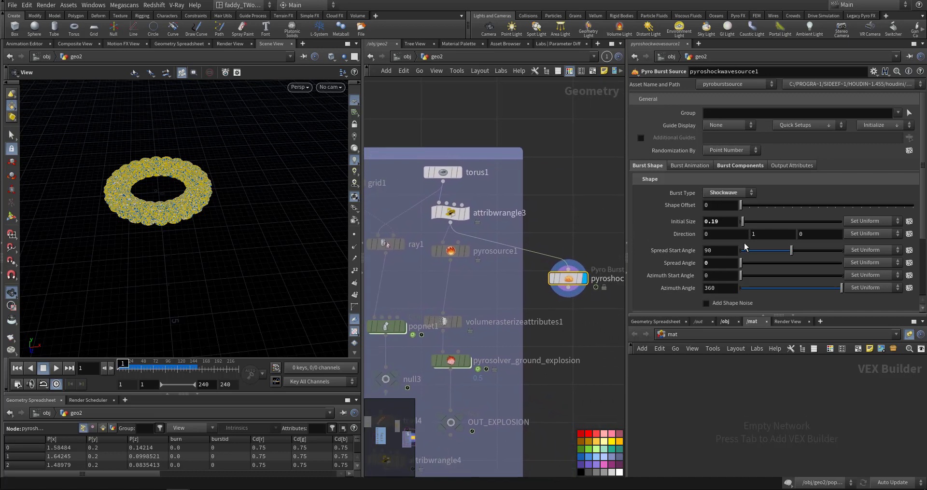
pyautogui.moveTo(745, 223); pyautogui.dragTo(744, 223)
pyautogui.moveTo(188, 252)
pyautogui.mouseDown()
pyautogui.moveTo(201, 222)
pyautogui.moveTo(193, 245)
pyautogui.mouseUp()
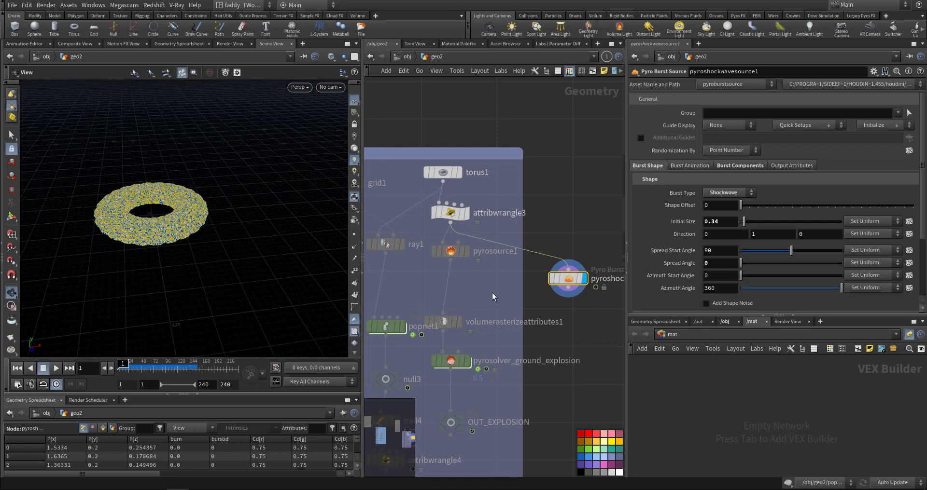
pyautogui.press('Up')
pyautogui.press('Up')
pyautogui.hotkey('ctrl', 'Up')
# Feed pyroshockwavesource1 into volumerasterizeattributes1, display the rasterized volume and play back its first frames.
pyautogui.moveTo(446, 289); pyautogui.dragTo(474, 263, button='middle')
pyautogui.moveTo(474, 264); pyautogui.dragTo(596, 264)
pyautogui.moveTo(546, 296); pyautogui.dragTo(565, 255, button='middle')
pyautogui.click(505, 259)
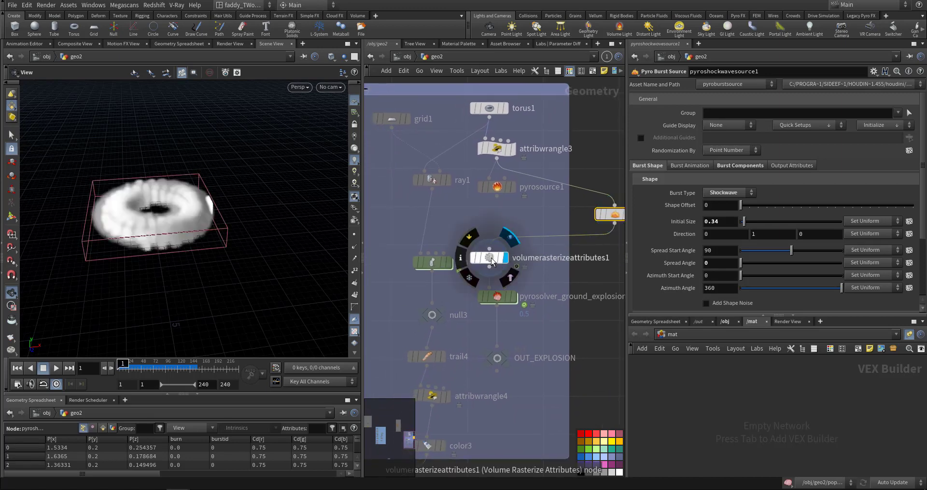
pyautogui.click(493, 261)
pyautogui.moveTo(531, 329); pyautogui.dragTo(532, 295, button='middle')
pyautogui.press('Up')
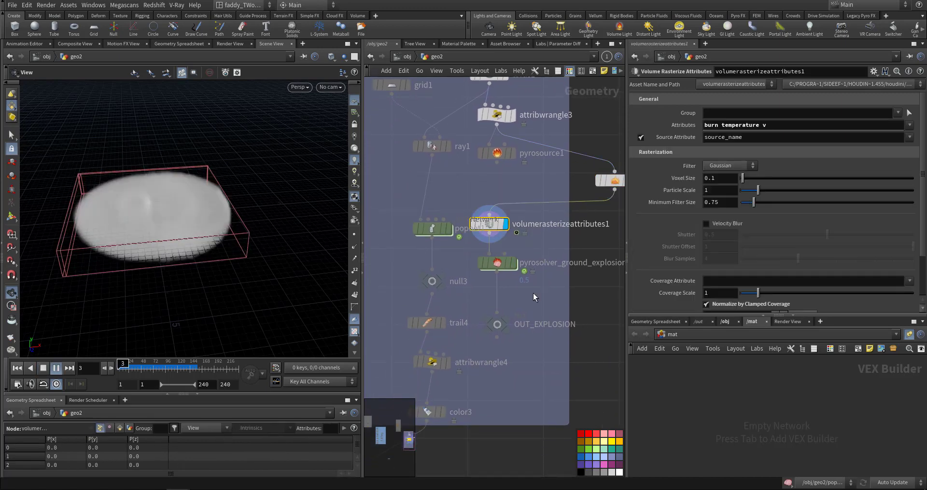
pyautogui.hotkey('ctrl', 'Up')
# Display pyrosolver_ground_explosion, check the volumerasterizeattributes1 parameters and select the solver.
pyautogui.click(513, 263)
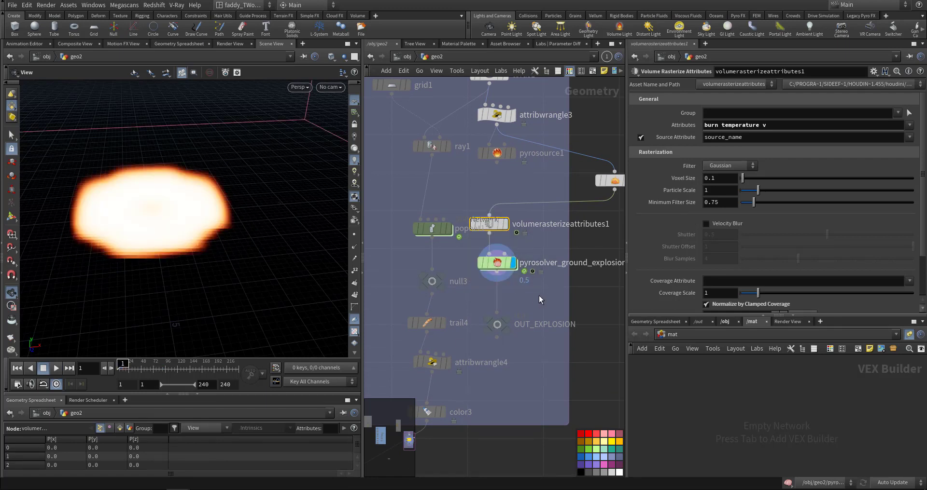
pyautogui.click(538, 295)
pyautogui.moveTo(534, 295); pyautogui.dragTo(499, 312, button='middle')
pyautogui.click(455, 232)
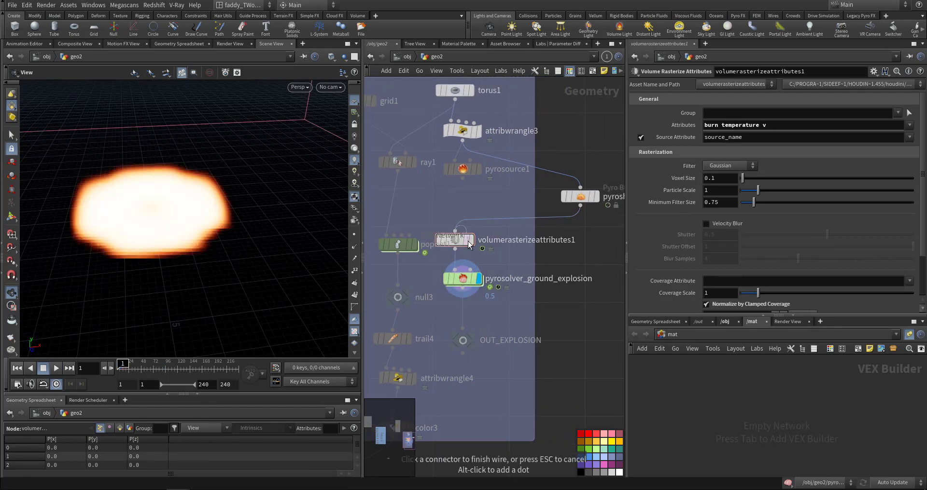
pyautogui.press('Escape')
pyautogui.click(457, 238)
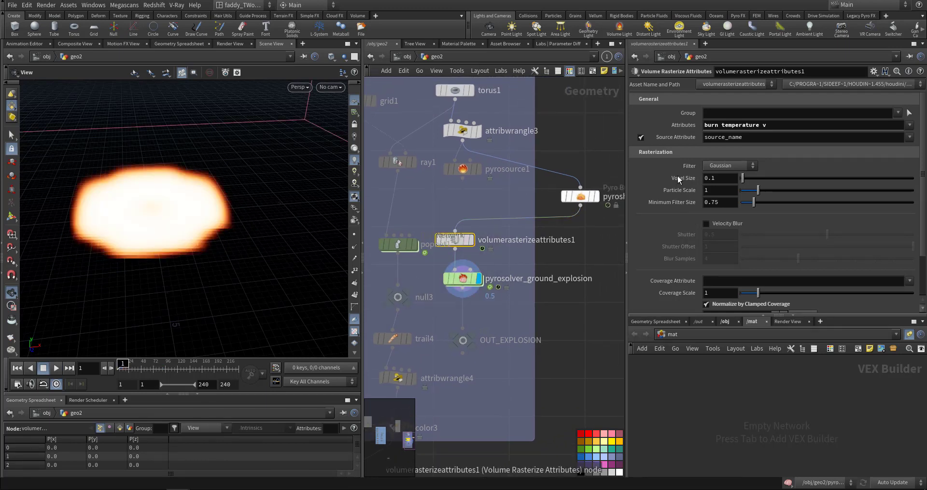
pyautogui.click(472, 280)
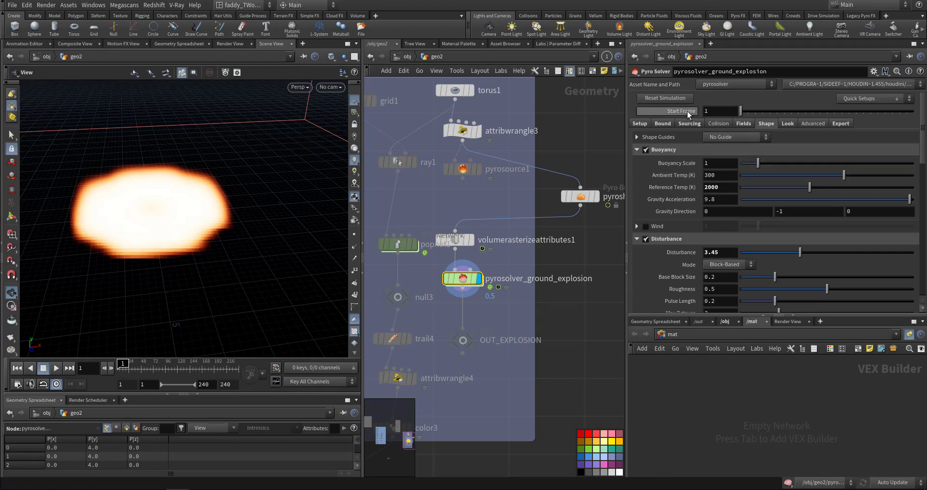
# Look through the pyro solver's sourcing, bound, fields, shape, look and advanced settings and play back the explosion.
pyautogui.click(685, 124)
pyautogui.click(664, 124)
pyautogui.click(749, 126)
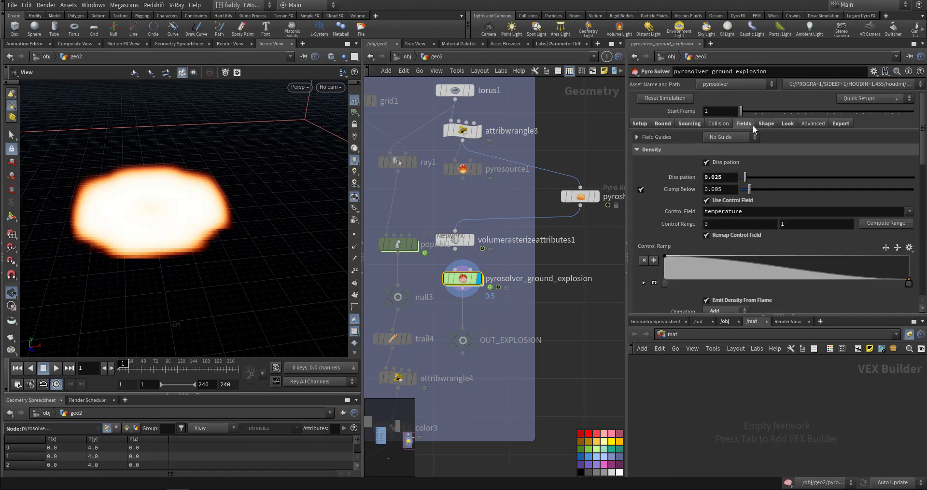
pyautogui.click(767, 125)
pyautogui.click(784, 124)
pyautogui.click(808, 124)
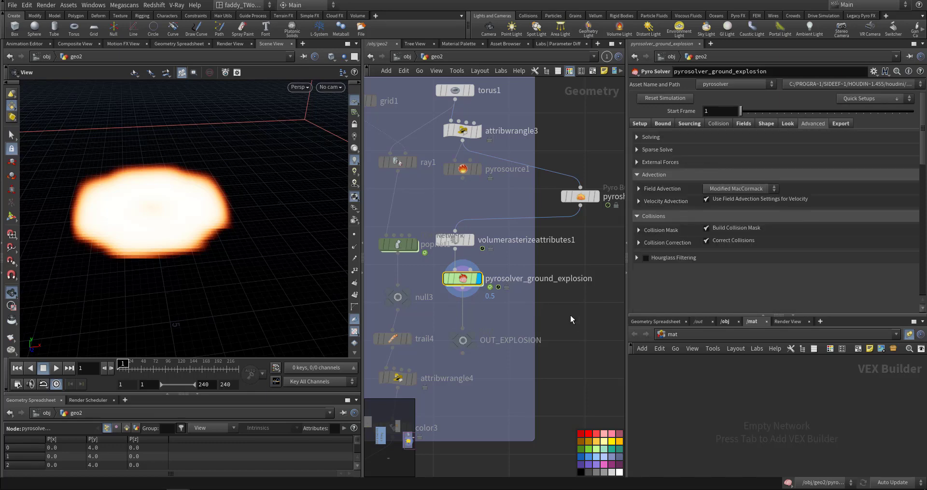
pyautogui.moveTo(570, 314); pyautogui.dragTo(568, 282, button='middle')
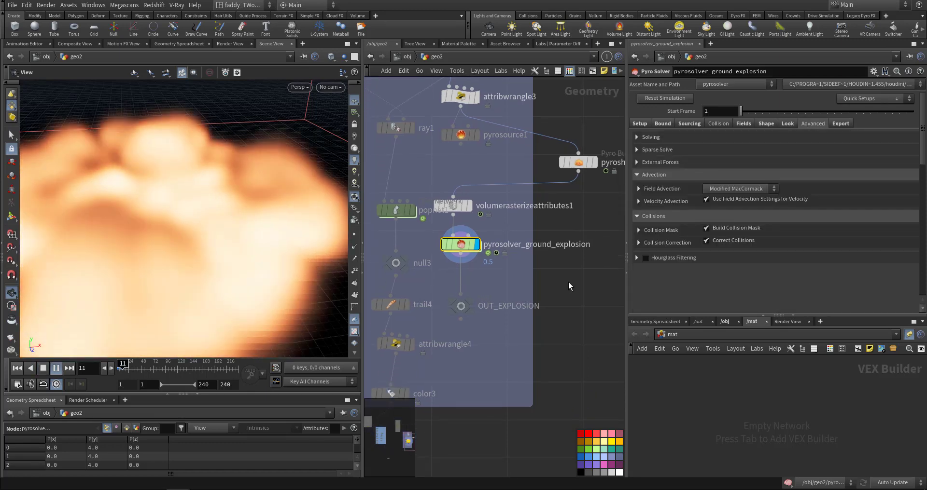
pyautogui.hotkey('ctrl', 'Up')
# Review the pyro solver's Setup parameters and play the explosion from frame 1 in a wider view.
pyautogui.click(639, 123)
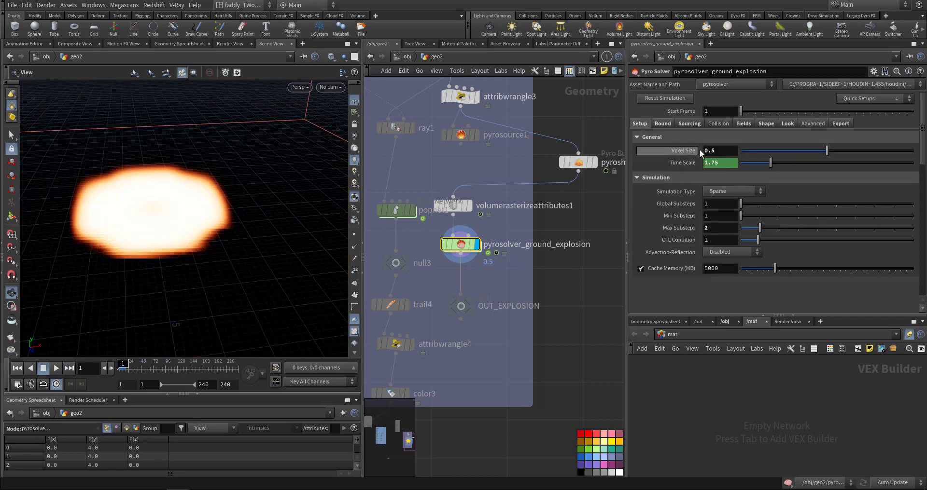
pyautogui.press('Up')
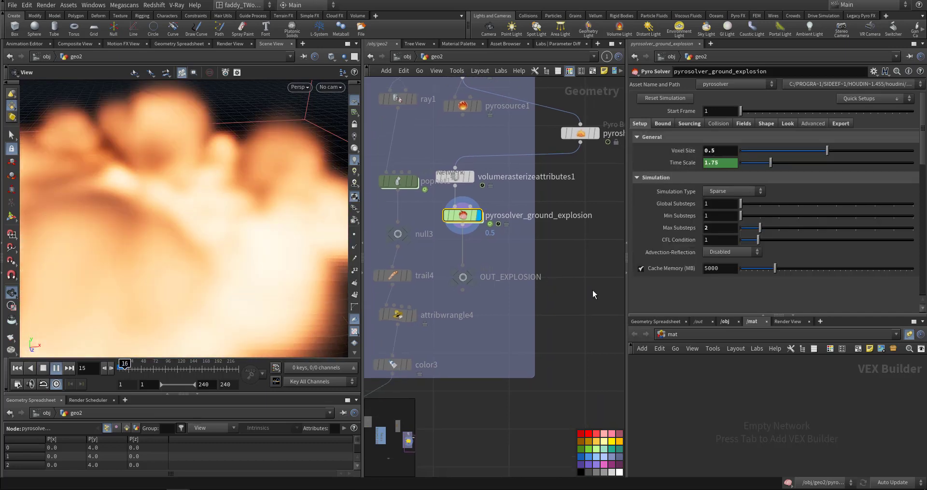
pyautogui.hotkey('ctrl', 'Up')
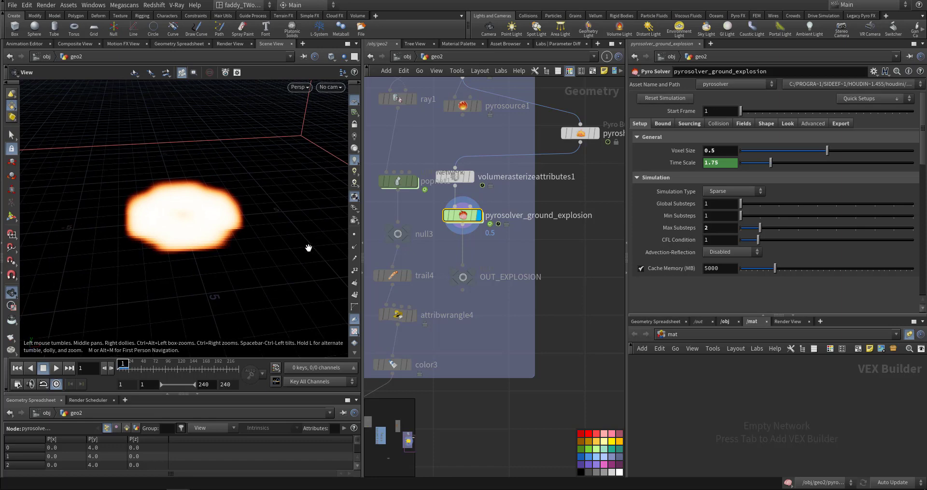
pyautogui.scroll(-3, 289, 251)
pyautogui.press('Up')
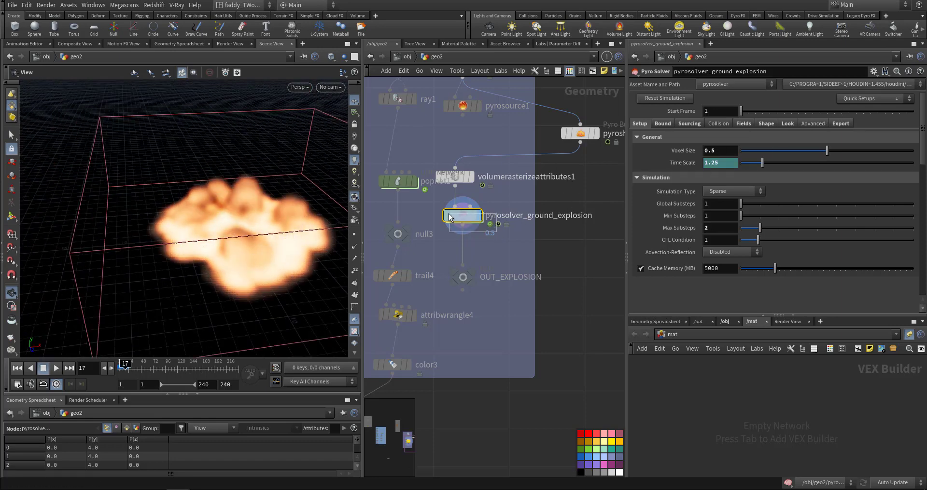
# Set the solver's Field Guides to Temperature and replay the explosion alongside the temperature guide.
pyautogui.click(743, 123)
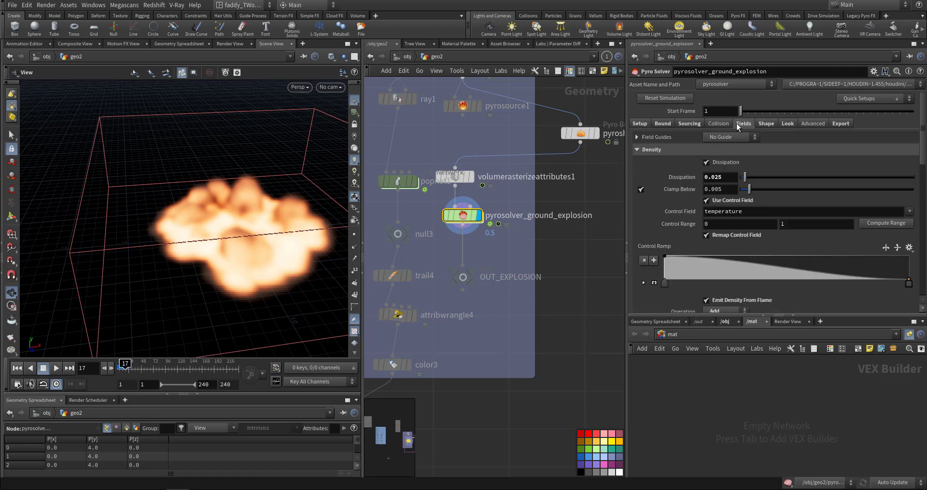
pyautogui.click(723, 136)
pyautogui.click(728, 167)
pyautogui.moveTo(272, 217); pyautogui.dragTo(159, 237, button='right')
pyautogui.moveTo(288, 198); pyautogui.dragTo(274, 206, button='middle')
pyautogui.moveTo(274, 206); pyautogui.dragTo(251, 237)
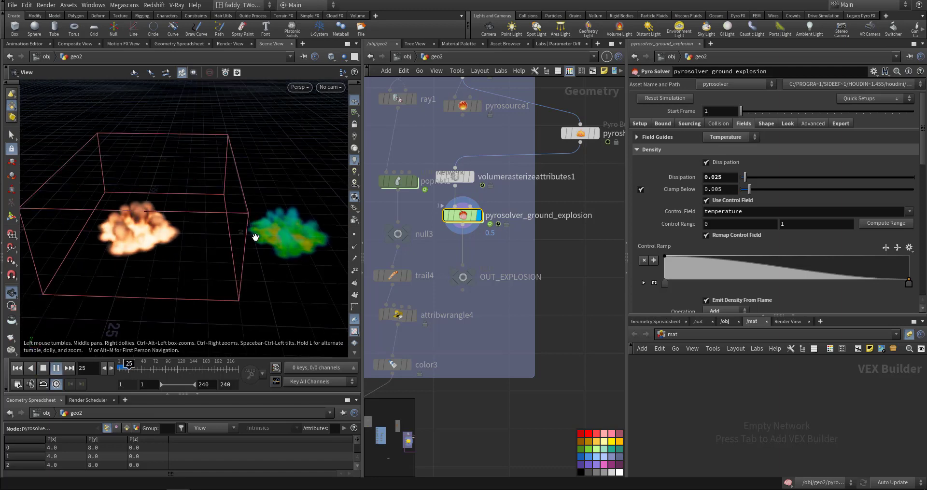
pyautogui.hotkey('ctrl', 'Up')
pyautogui.press('Up')
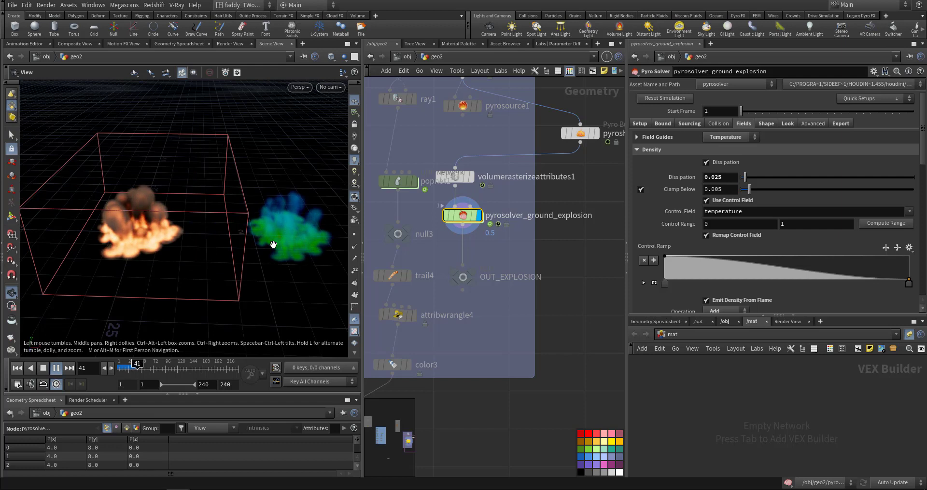
pyautogui.hotkey('ctrl', 'Up')
# Select the OUT_EXPLOSION null and follow its reference link to popnet1 and the ray branch above.
pyautogui.moveTo(541, 304); pyautogui.dragTo(571, 281, button='middle')
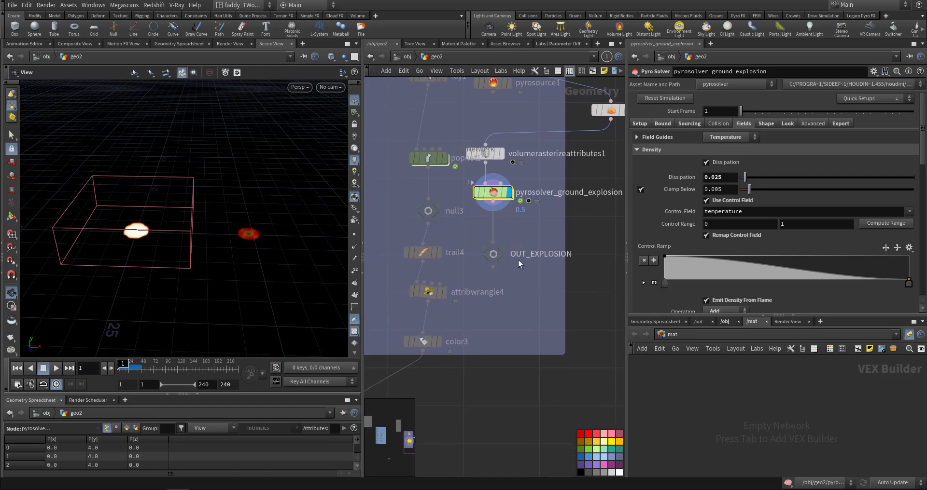
pyautogui.click(499, 255)
pyautogui.moveTo(516, 286); pyautogui.dragTo(496, 258)
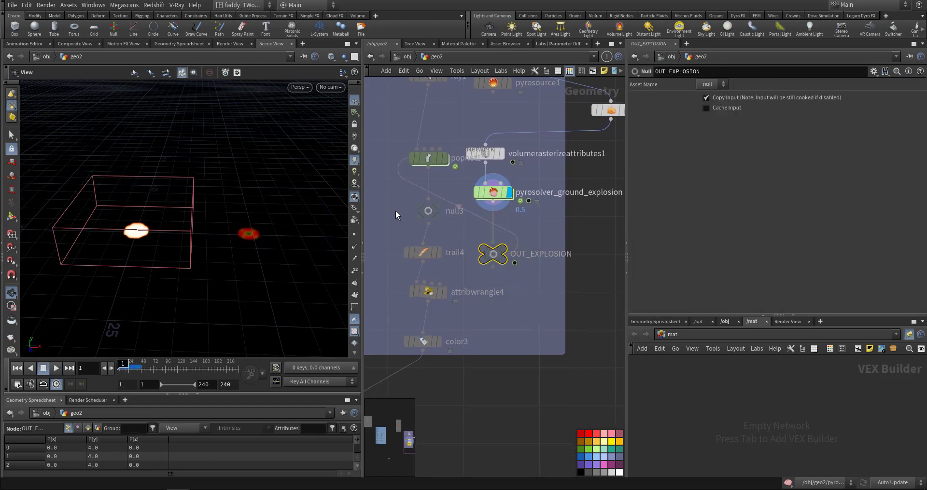
pyautogui.moveTo(399, 209); pyautogui.dragTo(441, 251, button='middle')
pyautogui.moveTo(498, 171); pyautogui.dragTo(438, 263, button='middle')
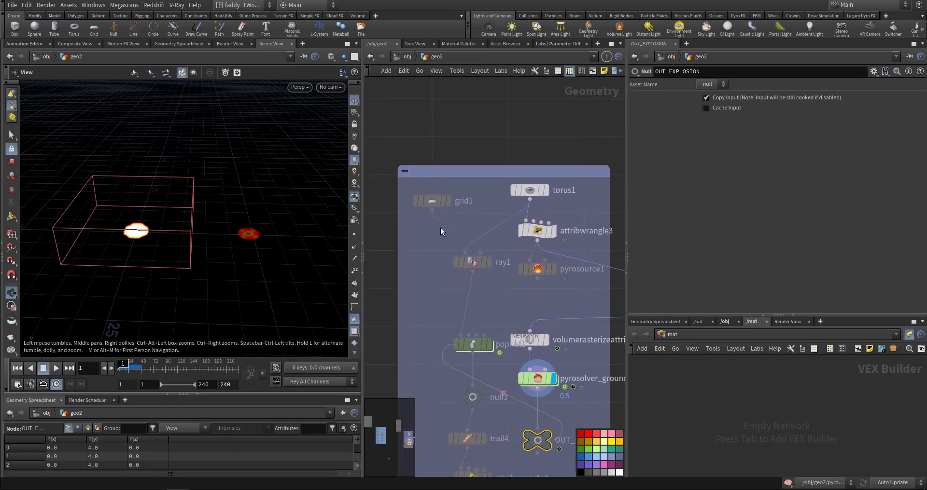
pyautogui.scroll(3, 493, 262)
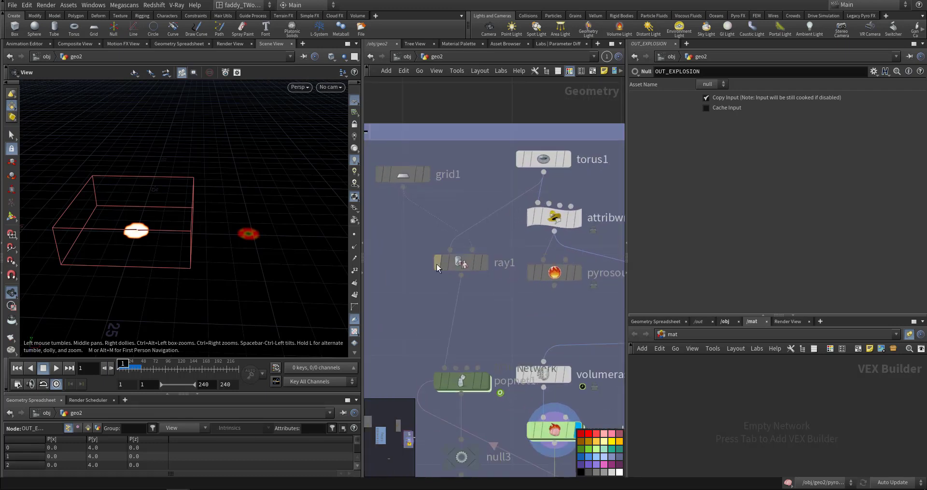
# Display ray1 and check the parameters of torus1, grid1 and ray1.
pyautogui.click(486, 262)
pyautogui.click(547, 163)
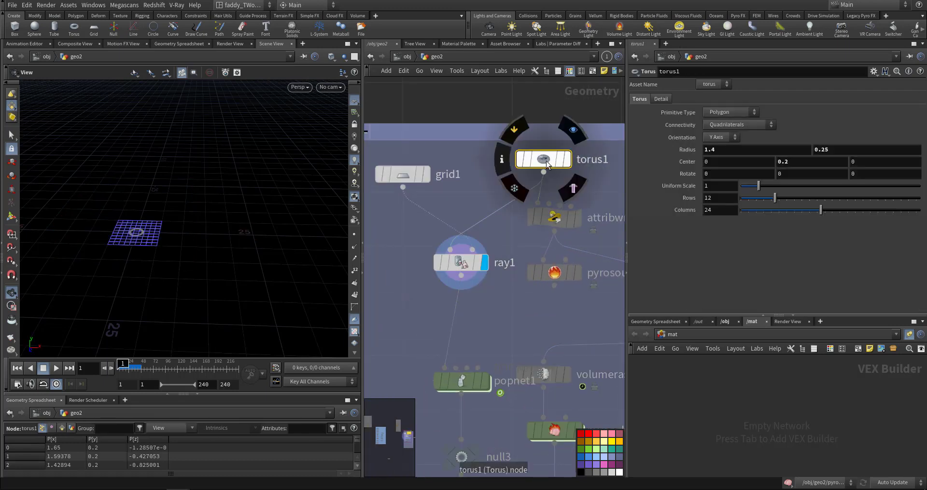
pyautogui.click(400, 175)
pyautogui.click(461, 262)
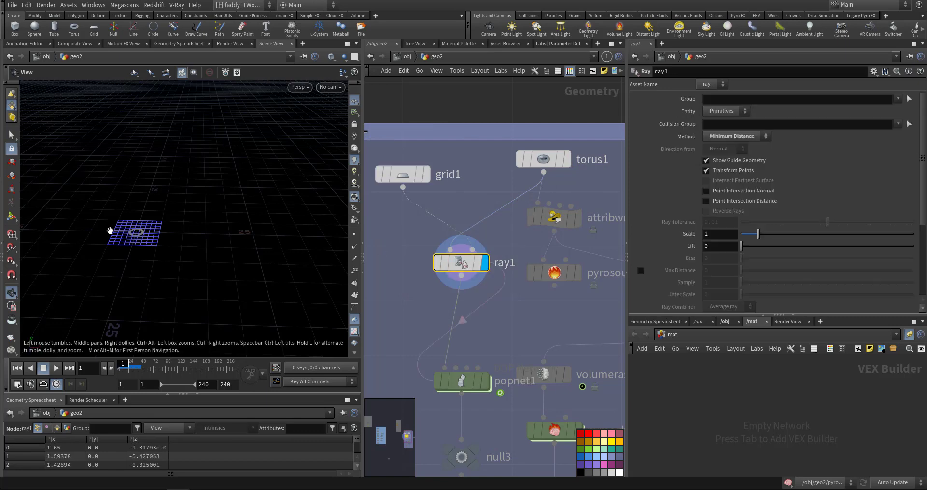
# Frame the torus geometry projected onto the grid and examine the flattened ring up close from several angles.
pyautogui.press('f')
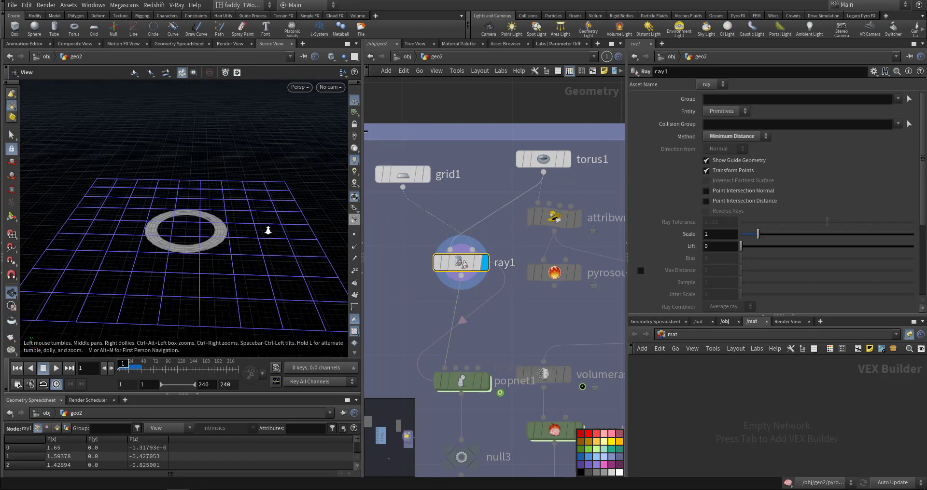
pyautogui.moveTo(265, 232); pyautogui.dragTo(212, 248)
pyautogui.moveTo(212, 248); pyautogui.dragTo(147, 248, button='right')
pyautogui.moveTo(183, 249); pyautogui.dragTo(246, 246, button='middle')
pyautogui.moveTo(246, 247); pyautogui.dragTo(145, 247, button='right')
pyautogui.moveTo(207, 245); pyautogui.dragTo(252, 240, button='middle')
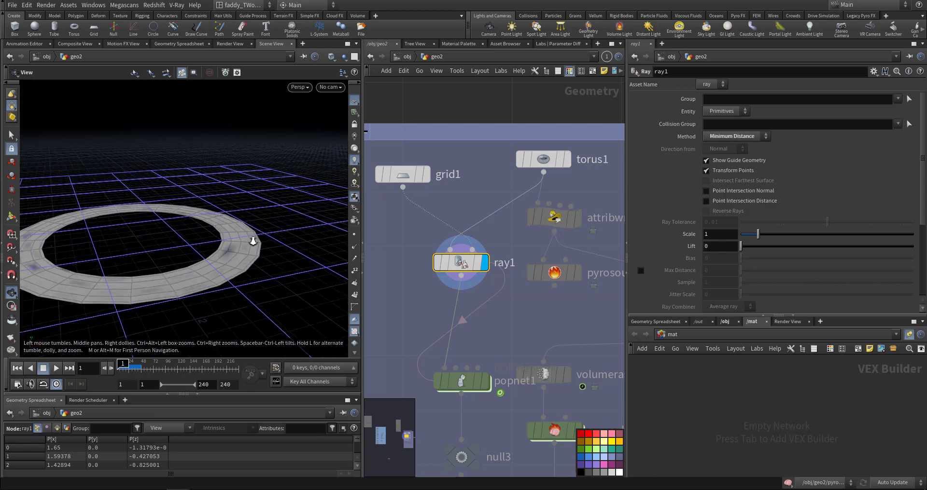
pyautogui.moveTo(253, 240); pyautogui.dragTo(206, 246)
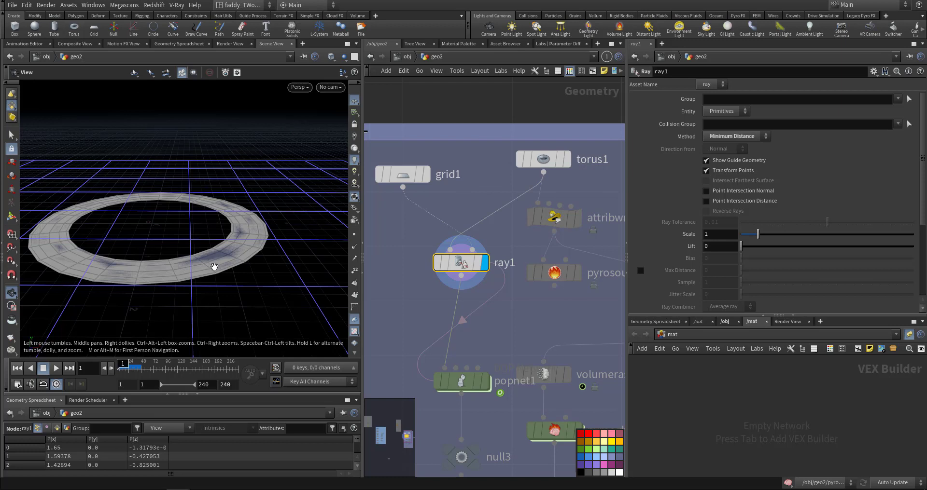
# Display popnet1 and open its internal particle network.
pyautogui.moveTo(394, 277); pyautogui.dragTo(406, 212, button='middle')
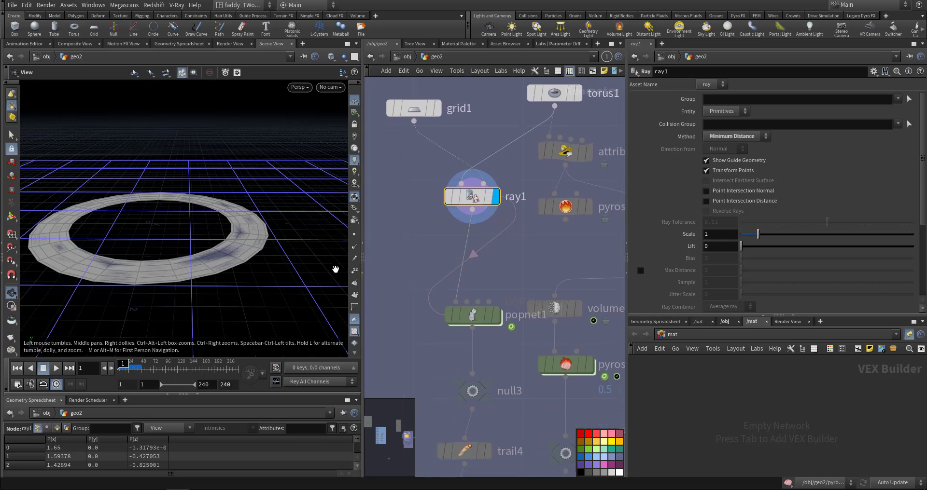
pyautogui.click(490, 317)
pyautogui.doubleClick(473, 315)
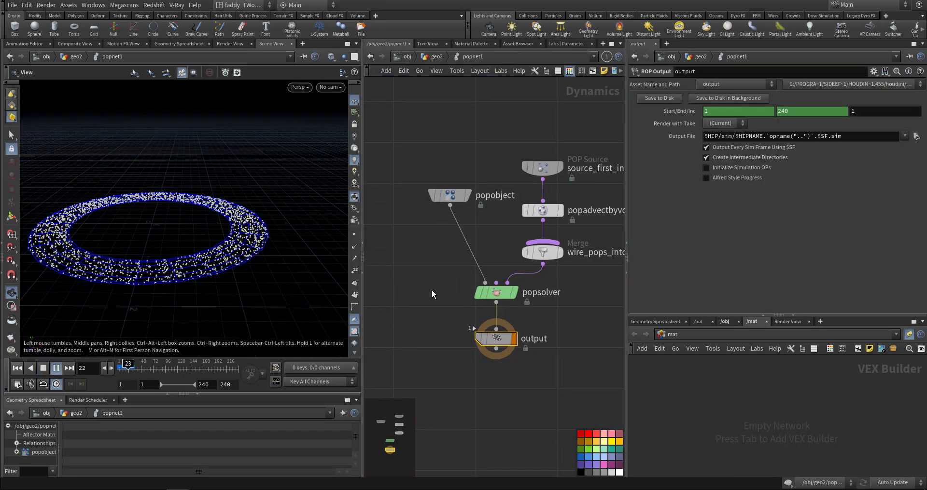
# Rewind the simulation and check the SOP path and velocity settings of popadvectbyvolumes1.
pyautogui.hotkey('ctrl', 'Up')
pyautogui.moveTo(475, 279); pyautogui.dragTo(447, 285, button='middle')
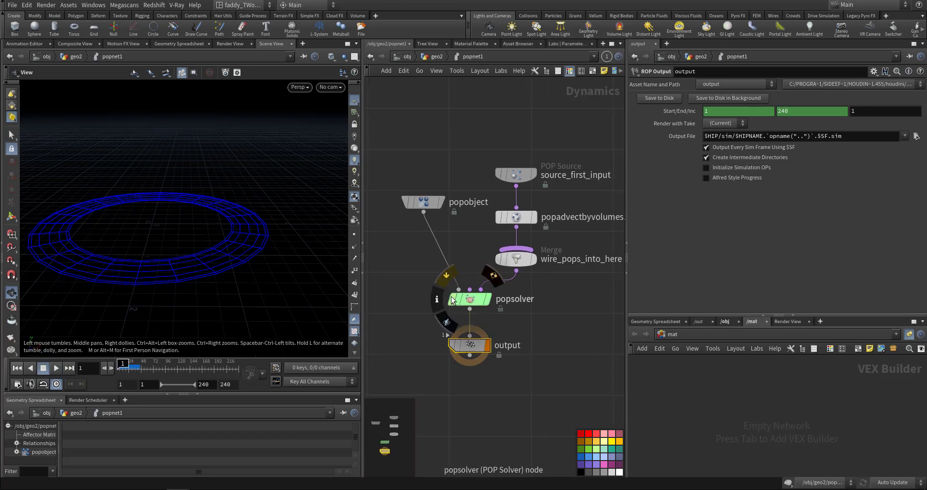
pyautogui.moveTo(478, 238); pyautogui.dragTo(450, 277, button='middle')
pyautogui.click(497, 257)
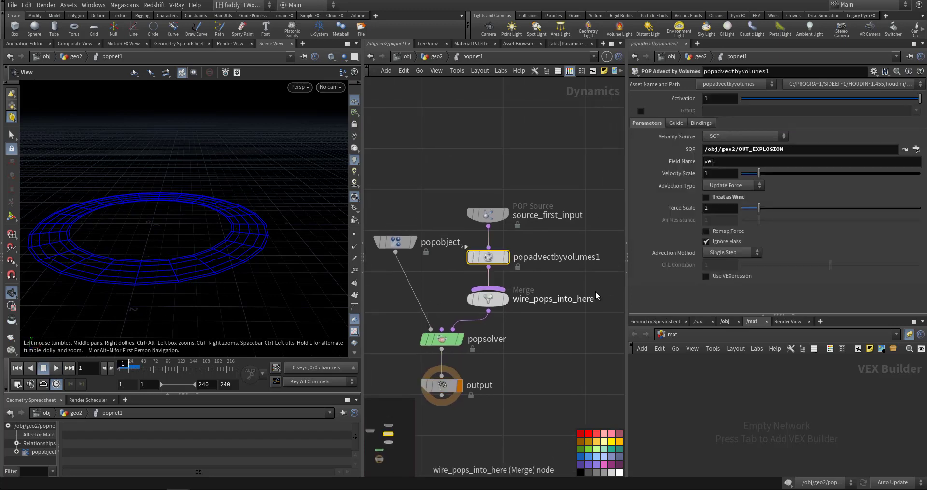
pyautogui.moveTo(792, 151); pyautogui.dragTo(624, 182)
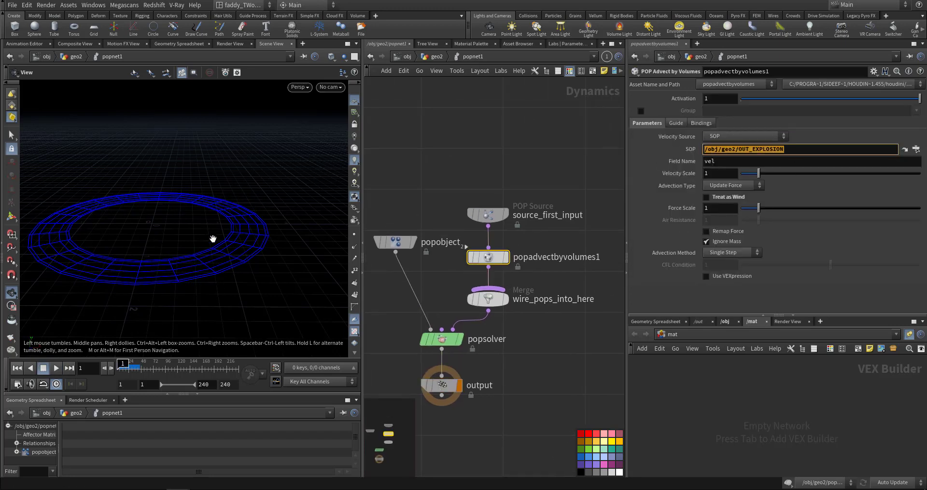
# Inspect the Const. Activation expression of source_first_input and step through the frames around 24 to see how it evaluates.
pyautogui.click(487, 213)
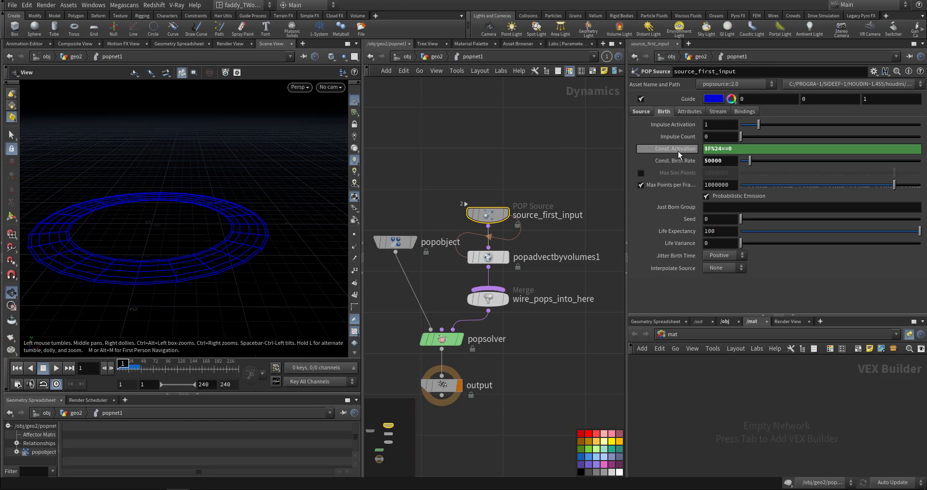
pyautogui.click(731, 149)
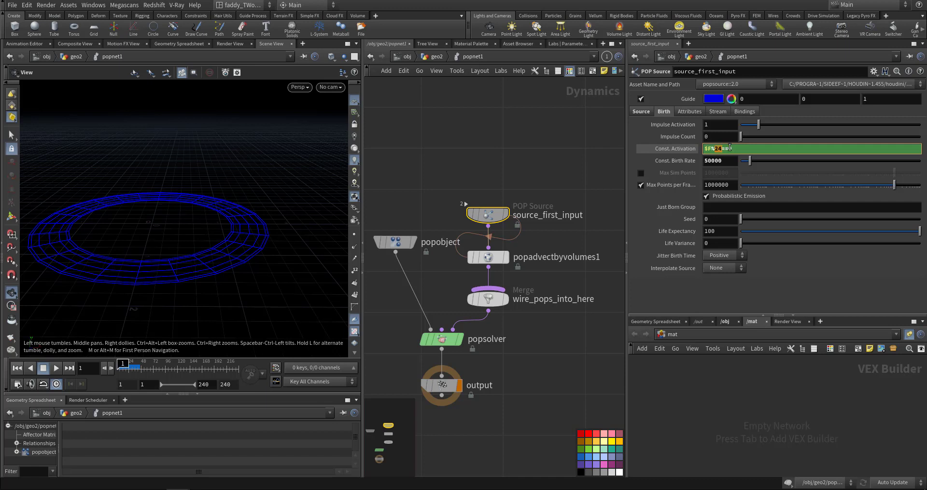
pyautogui.click(682, 149)
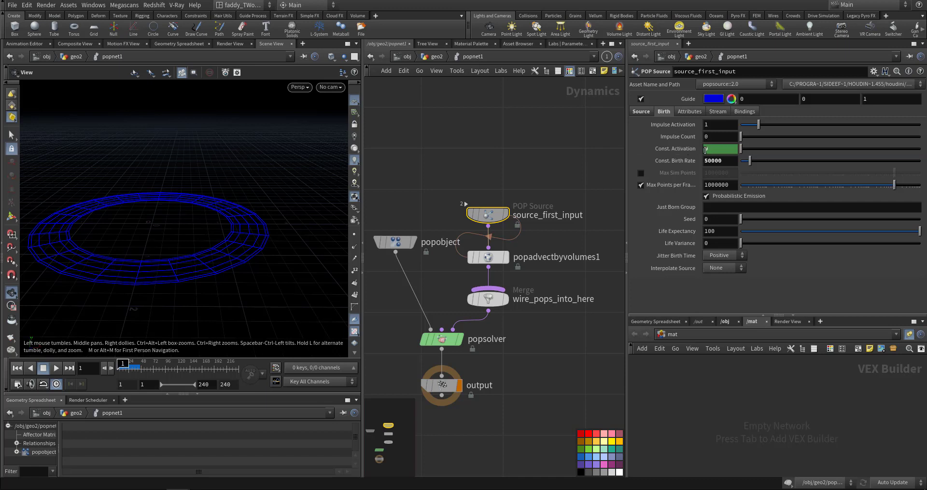
pyautogui.press('Up')
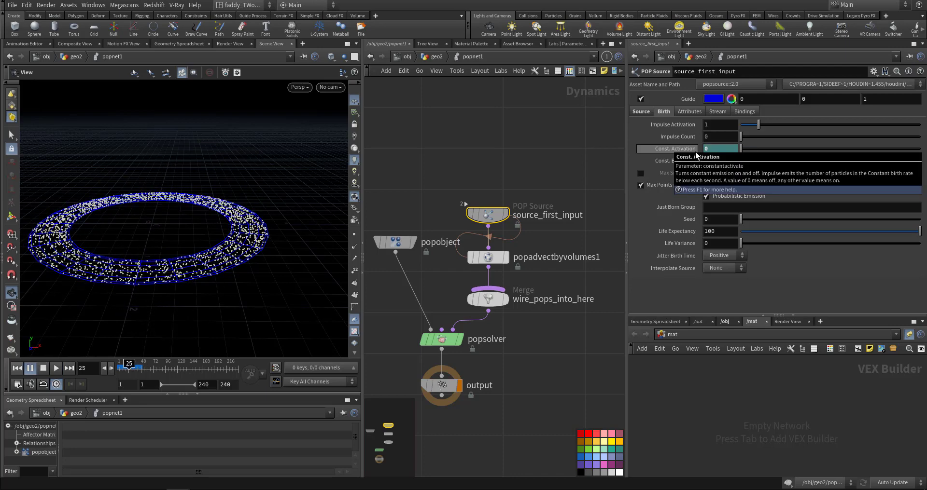
pyautogui.press('Down')
pyautogui.press('Right')
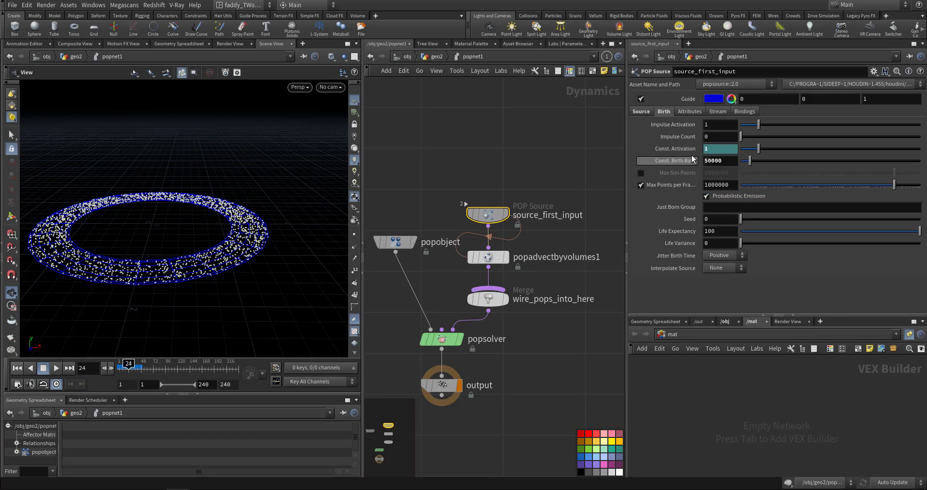
pyautogui.press('Right')
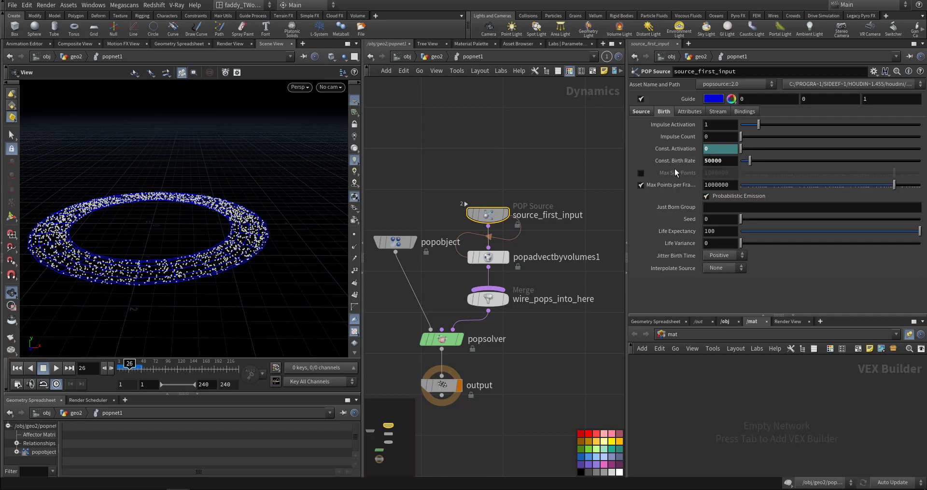
pyautogui.press('Up')
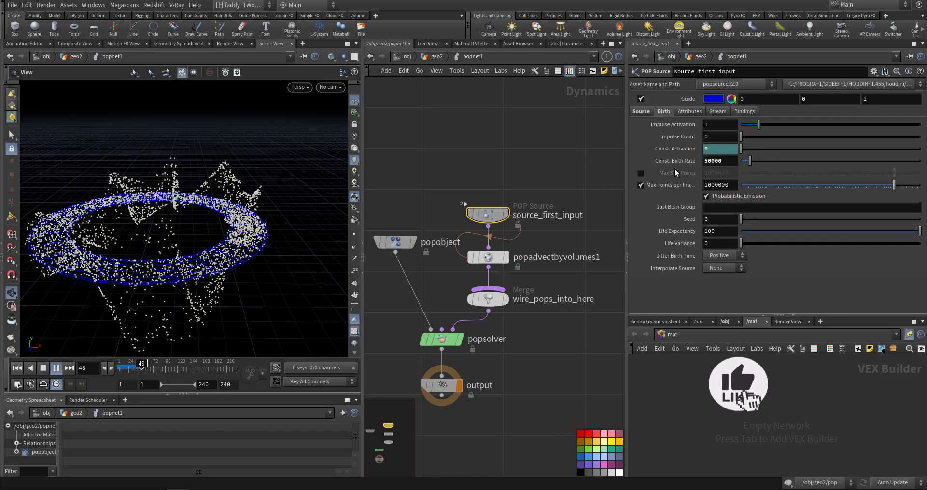
# Rewind the simulation and add a Ground Plane node beside popobject in the particle network.
pyautogui.moveTo(429, 201); pyautogui.dragTo(505, 169, button='middle')
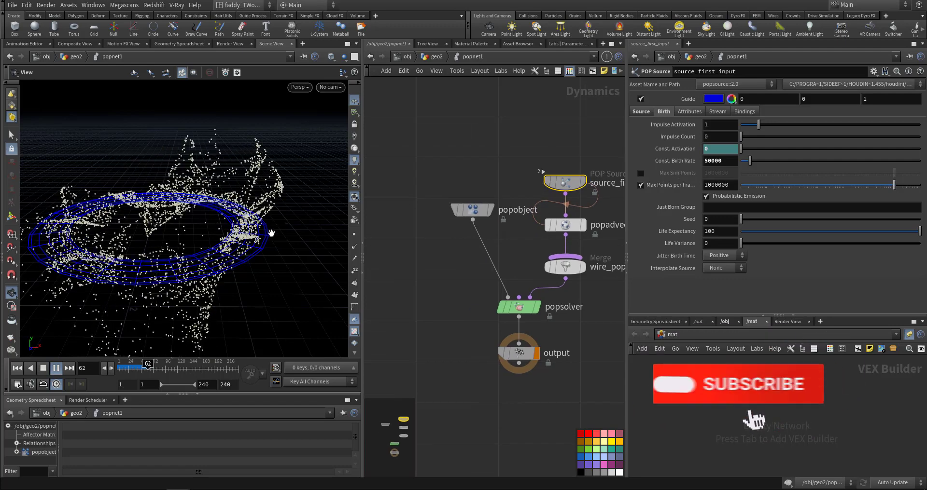
pyautogui.hotkey('ctrl', 'Up')
pyautogui.moveTo(134, 255); pyautogui.dragTo(141, 243)
pyautogui.press('Tab')
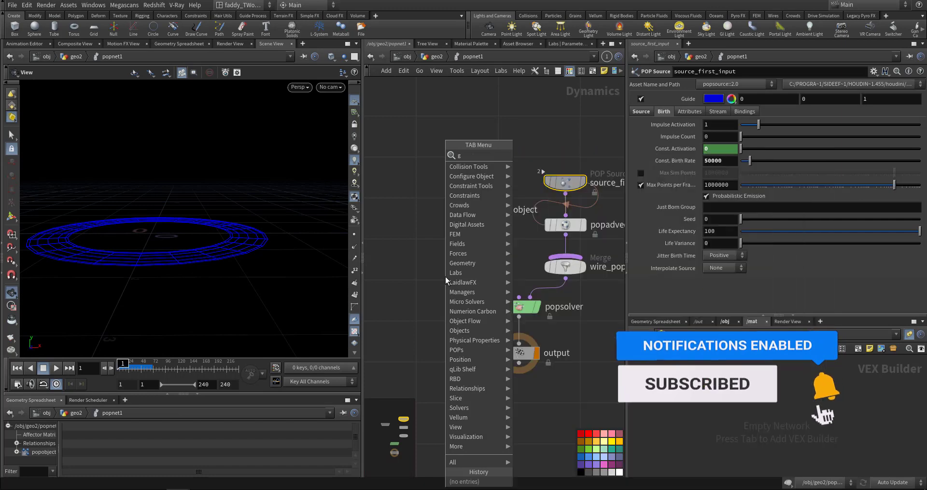
pyautogui.write('gro')
pyautogui.press('Return')
pyautogui.click(430, 257)
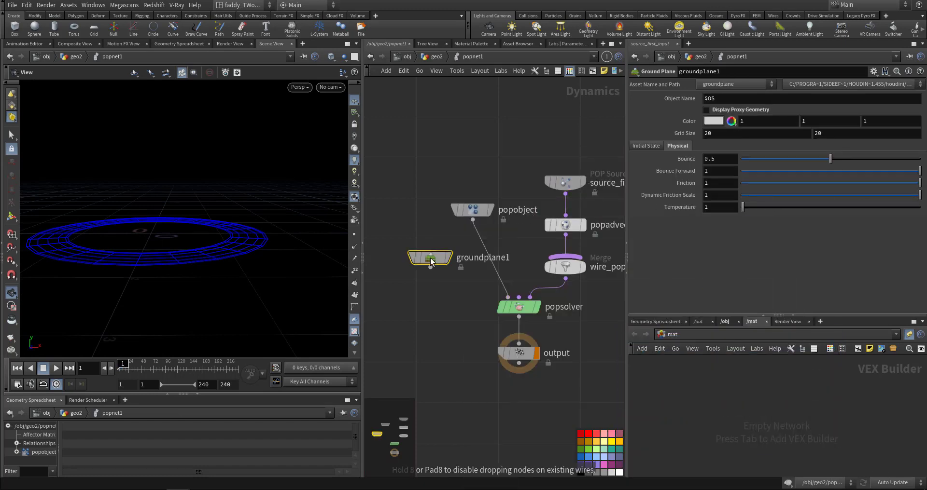
# Merge the ground plane with popsolver, feed the merge into the output node and play the simulation.
pyautogui.hotkey('alt', 'm')
pyautogui.click(457, 335)
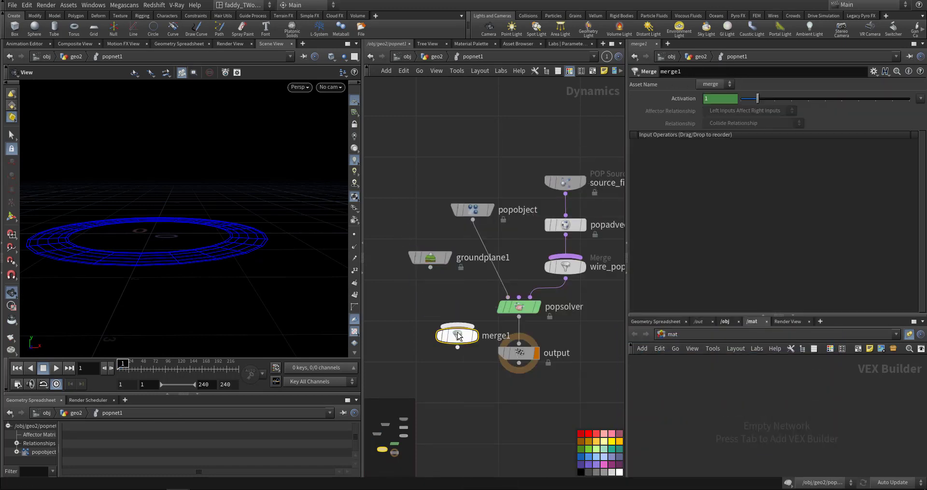
pyautogui.moveTo(457, 325); pyautogui.dragTo(435, 283)
pyautogui.moveTo(519, 318); pyautogui.dragTo(473, 324)
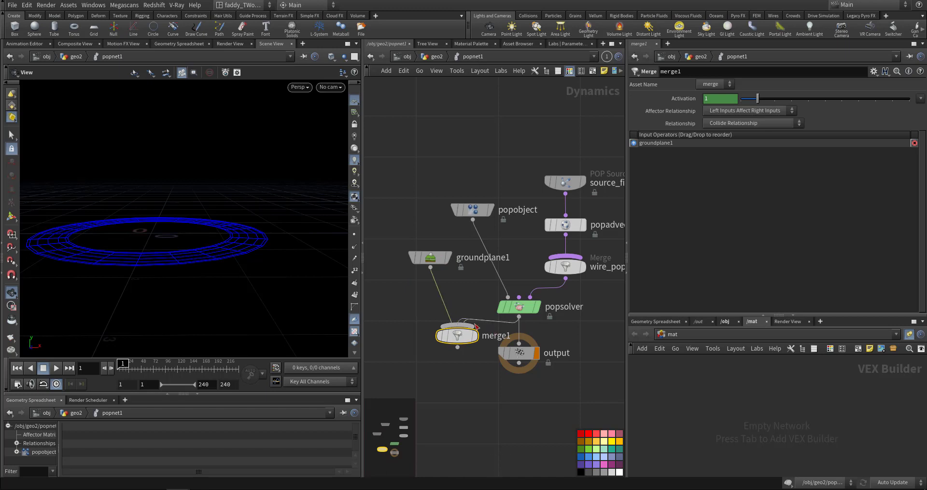
pyautogui.moveTo(478, 361); pyautogui.dragTo(456, 330, button='middle')
pyautogui.moveTo(499, 326); pyautogui.dragTo(436, 317)
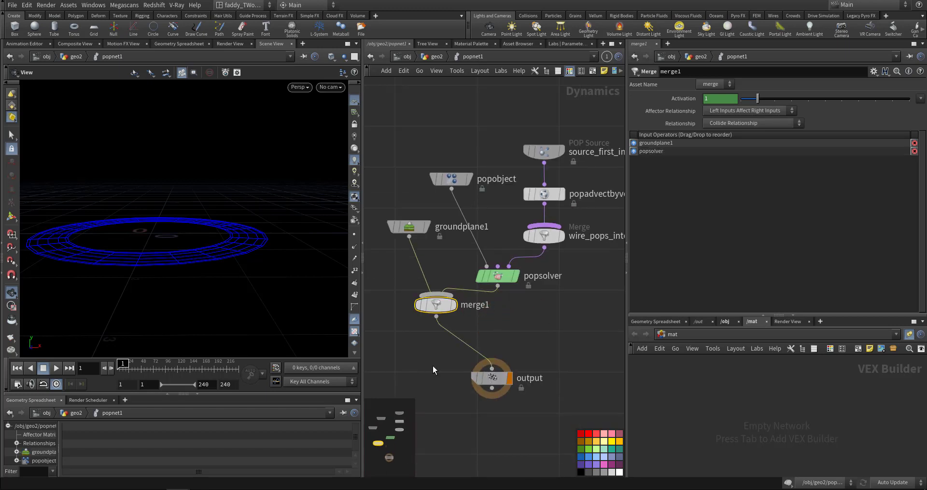
pyautogui.click(433, 364)
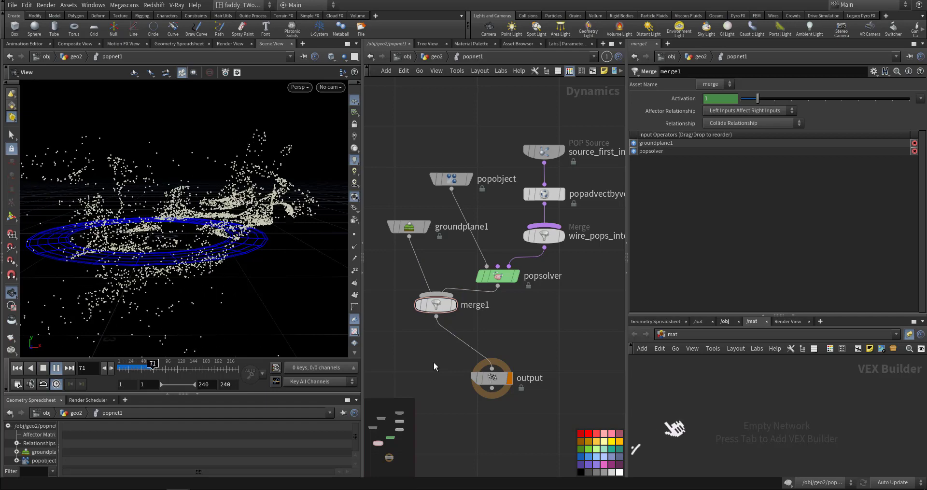
pyautogui.hotkey('ctrl', 'Up')
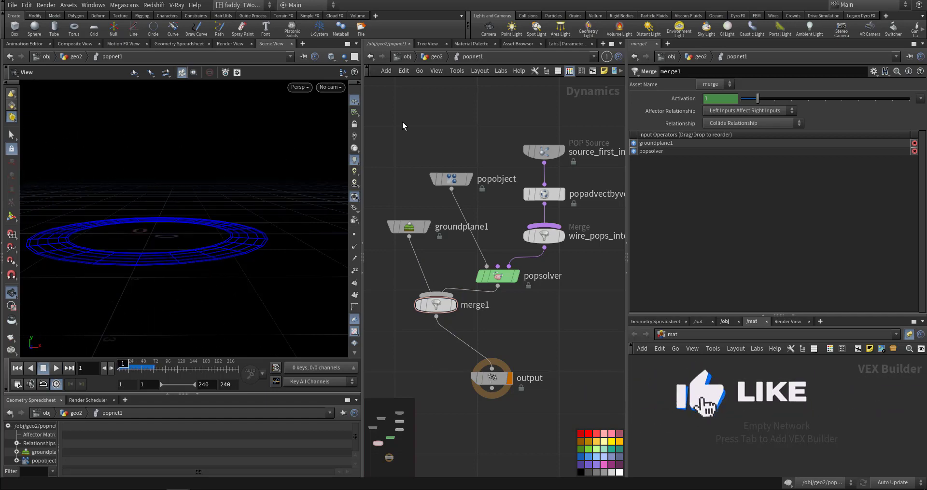
# Return to geo2 and set popnet1's Object Merge object filter to p*.
pyautogui.click(430, 57)
pyautogui.moveTo(489, 269); pyautogui.dragTo(715, 162)
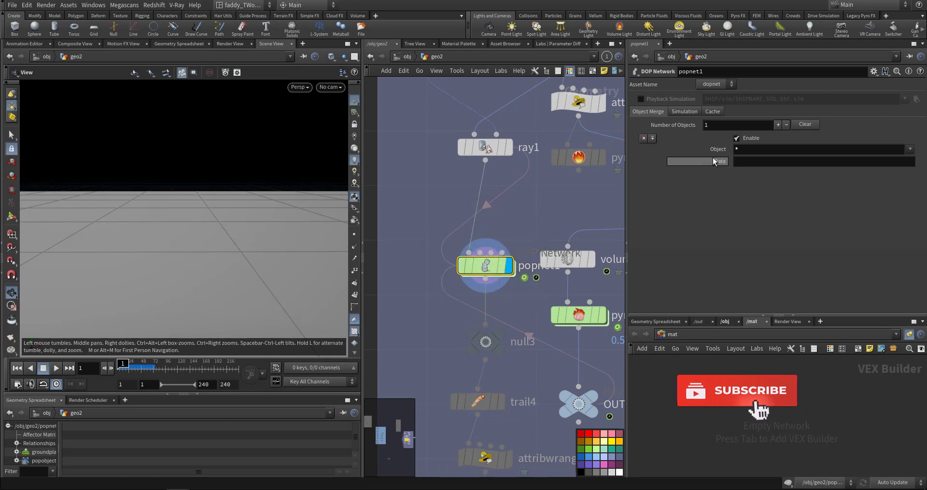
pyautogui.click(735, 151)
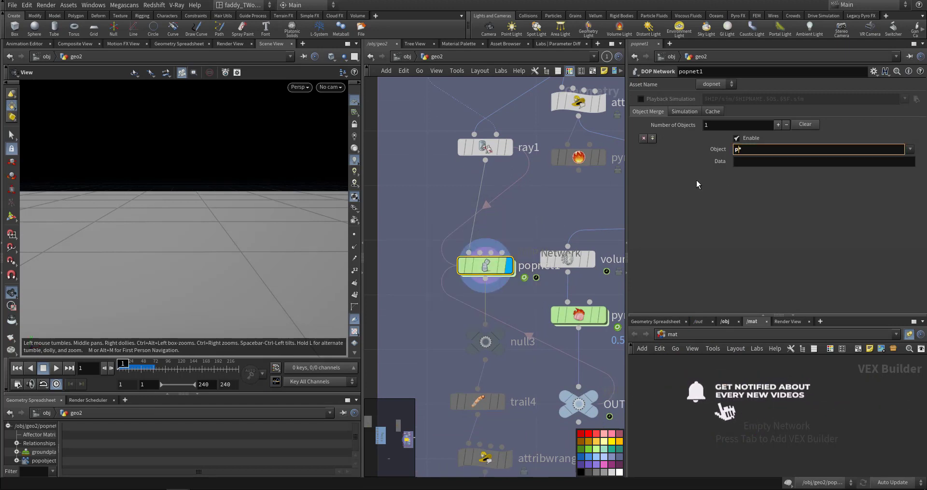
pyautogui.click(521, 215)
# Review trail4's velocity settings and the VEX code in attribwrangle4 below popnet1.
pyautogui.moveTo(433, 317); pyautogui.dragTo(444, 238, button='middle')
pyautogui.scroll(-2, 450, 207)
pyautogui.scroll(-2, 416, 256)
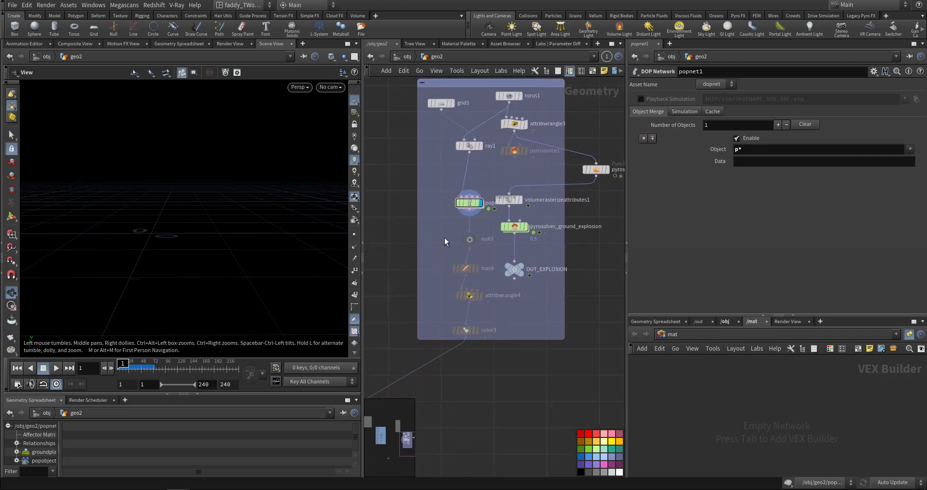
pyautogui.click(477, 269)
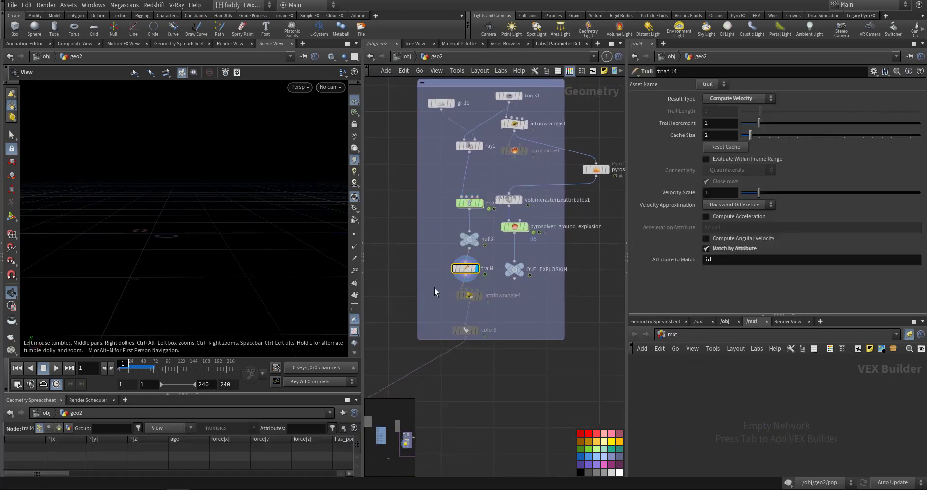
pyautogui.moveTo(434, 288); pyautogui.dragTo(442, 279, button='middle')
pyautogui.click(477, 287)
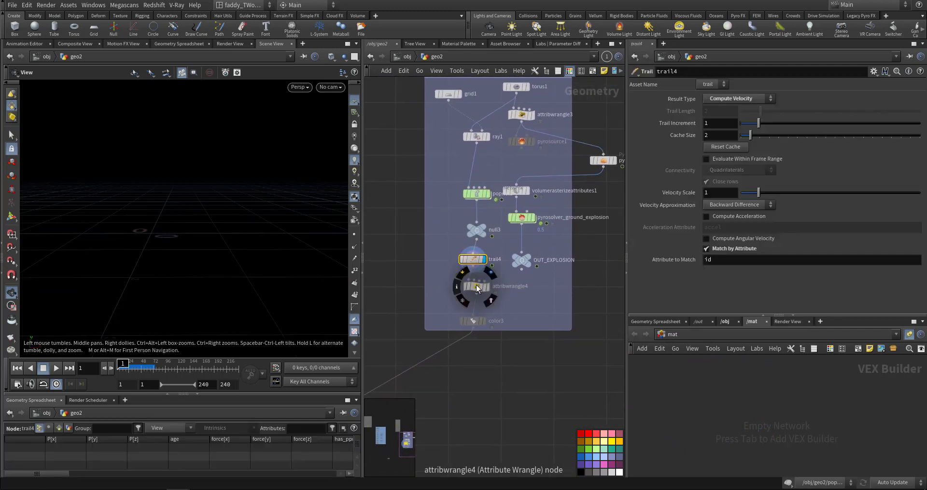
pyautogui.hotkey('ctrl', 'a')
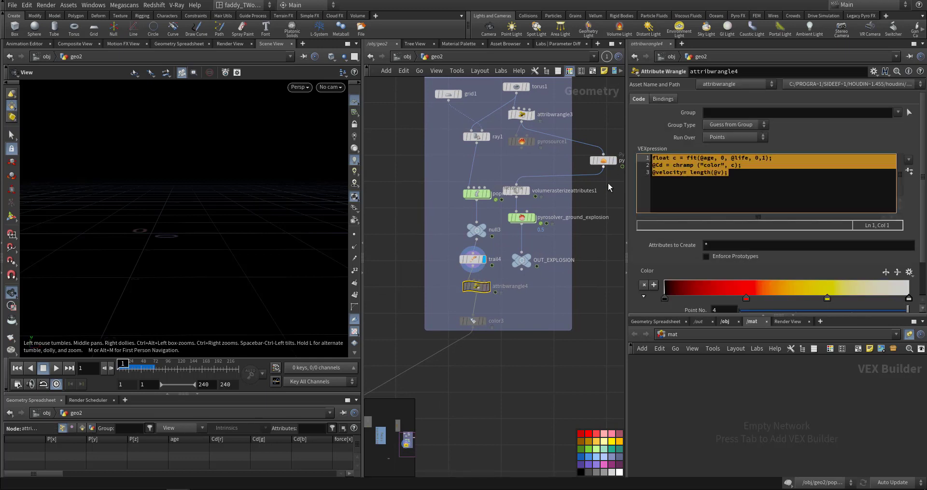
# Display color3 and play the simulation with the particles coloured by velocity.
pyautogui.click(483, 321)
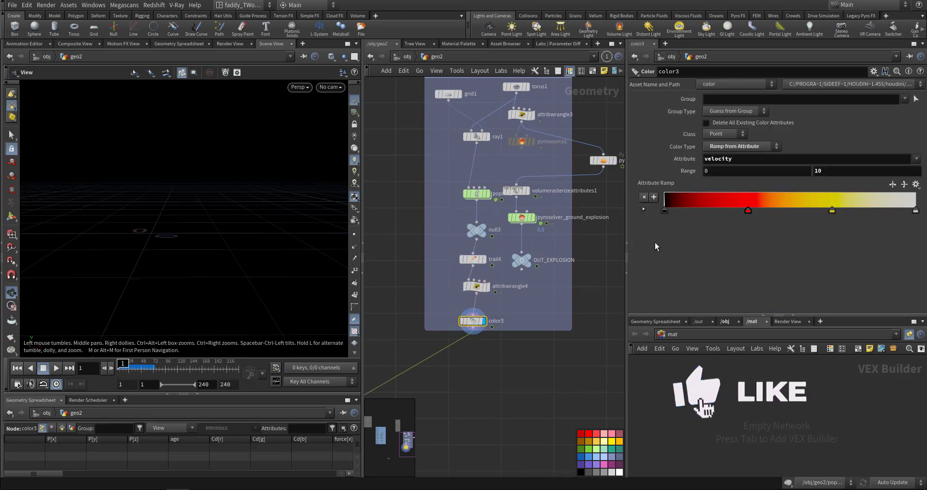
pyautogui.press('Up')
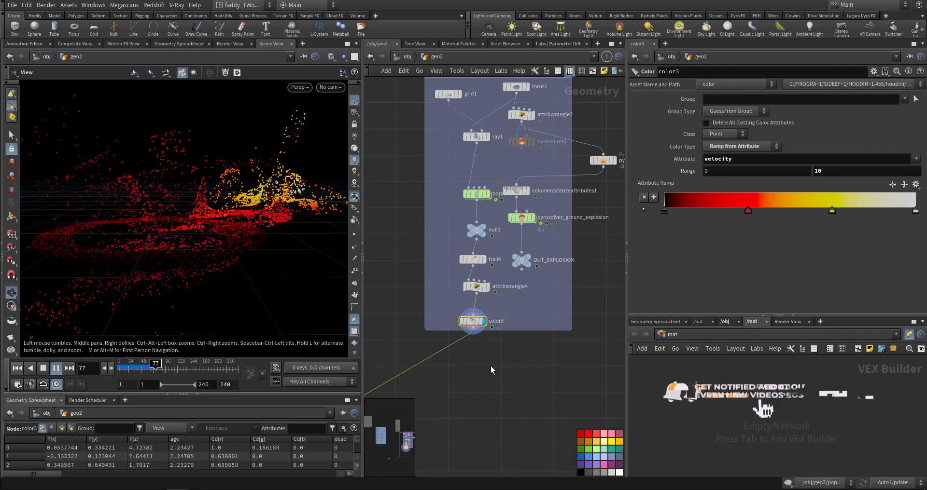
pyautogui.hotkey('ctrl', 'Up')
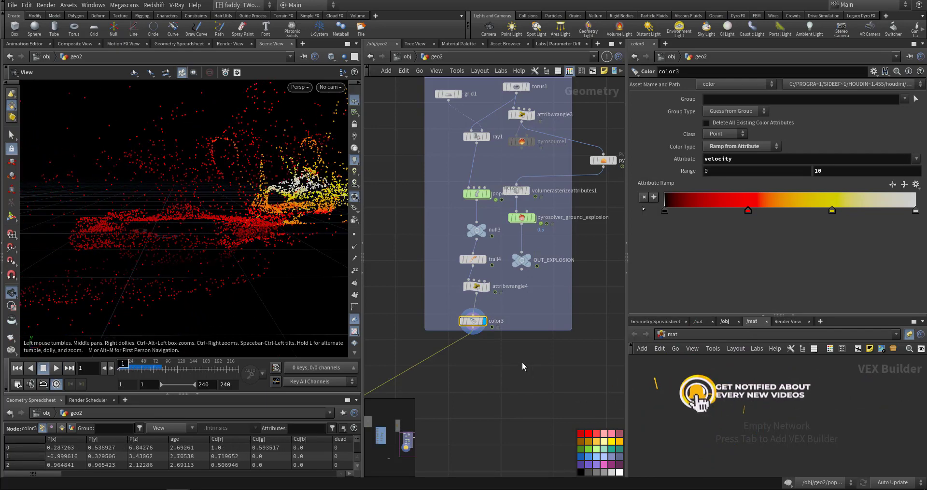
# Inside popnet1, set popadvectbyvolumes1's Advection Type to Update Velocity and play the simulation.
pyautogui.moveTo(544, 352); pyautogui.dragTo(481, 413, button='middle')
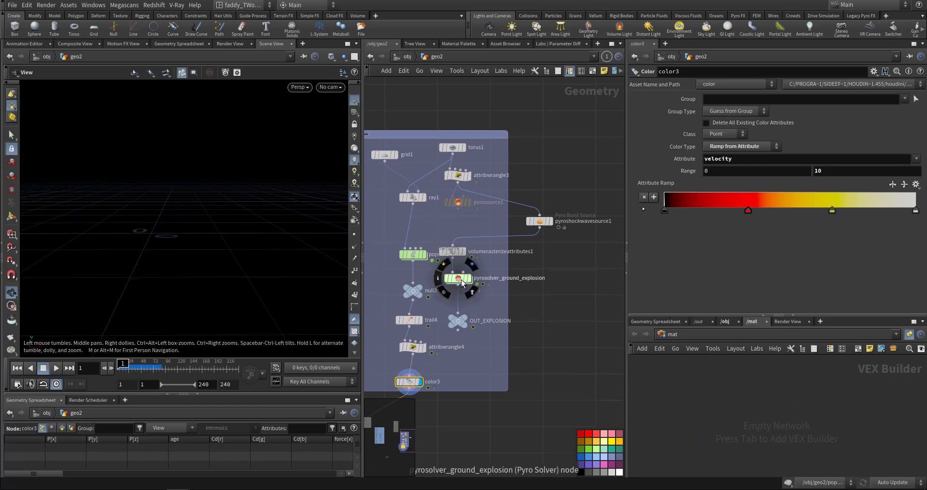
pyautogui.doubleClick(415, 256)
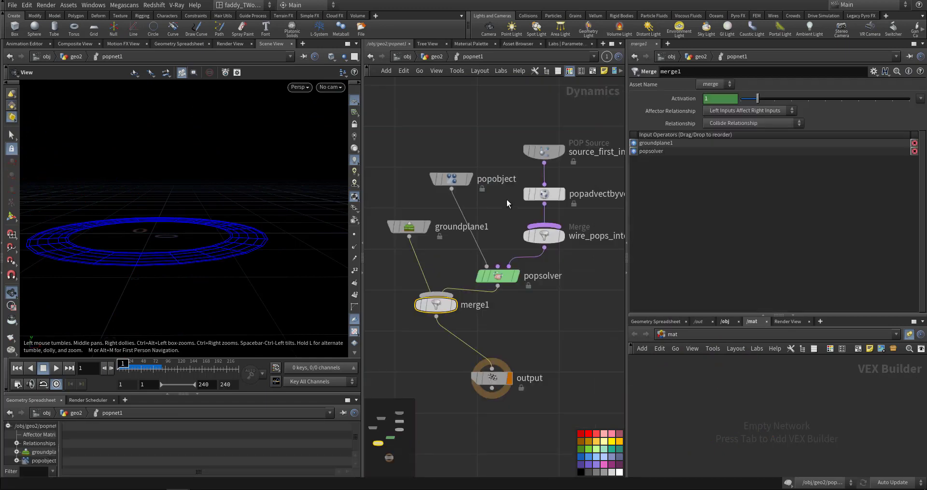
pyautogui.click(563, 194)
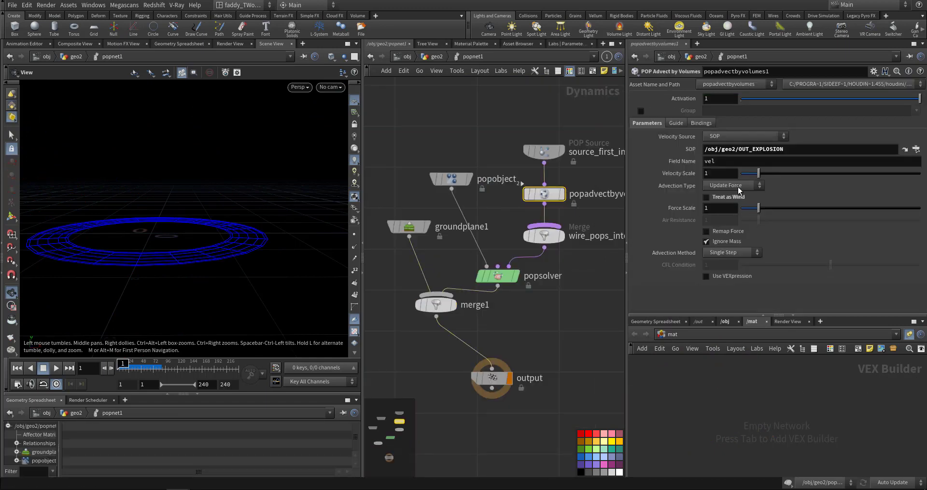
pyautogui.click(734, 206)
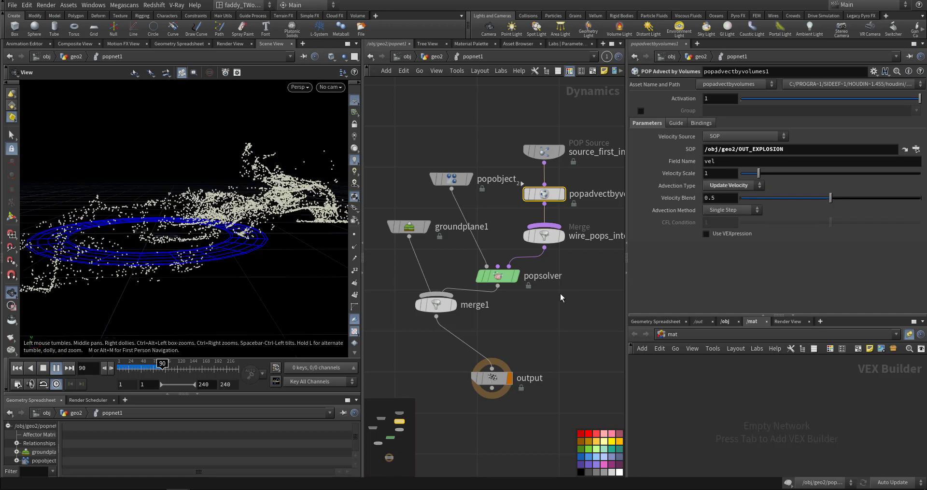
pyautogui.hotkey('ctrl', 'Up')
# Back in geo2, set the Shape Disturbance of pyrosolver_ground_explosion to 0.7 and check its remaining disturbance settings.
pyautogui.click(437, 56)
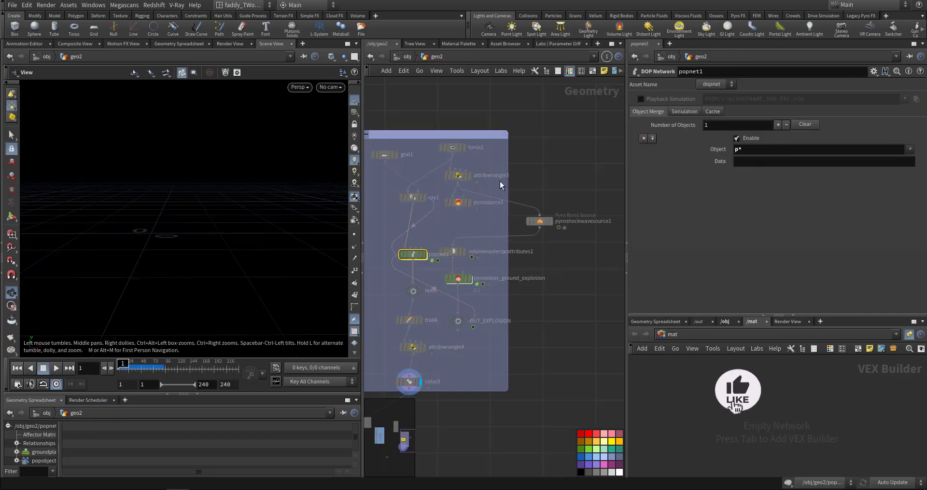
pyautogui.click(458, 278)
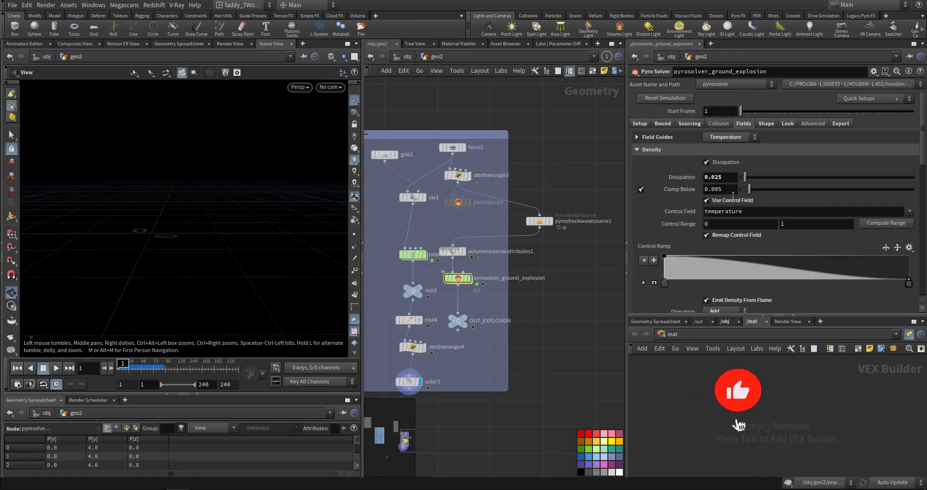
pyautogui.click(767, 123)
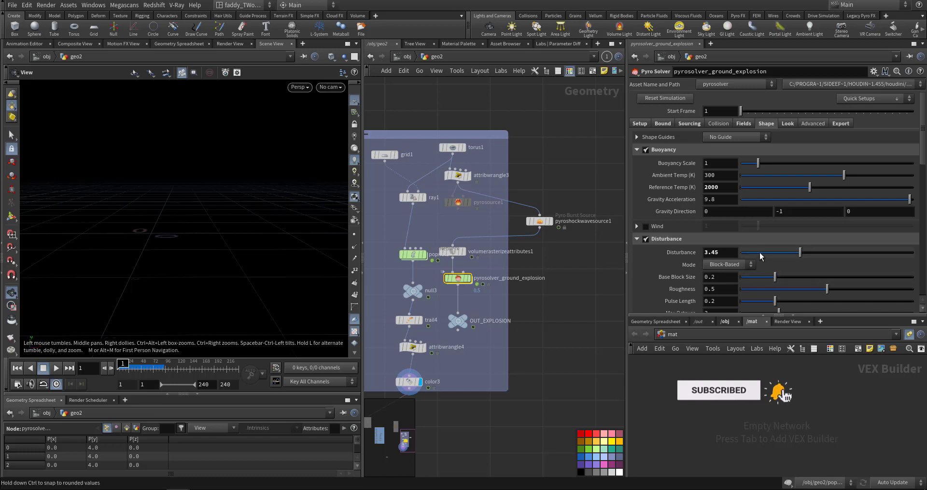
pyautogui.moveTo(760, 253); pyautogui.dragTo(753, 253)
pyautogui.scroll(-2, 681, 275)
pyautogui.scroll(-10, 684, 282)
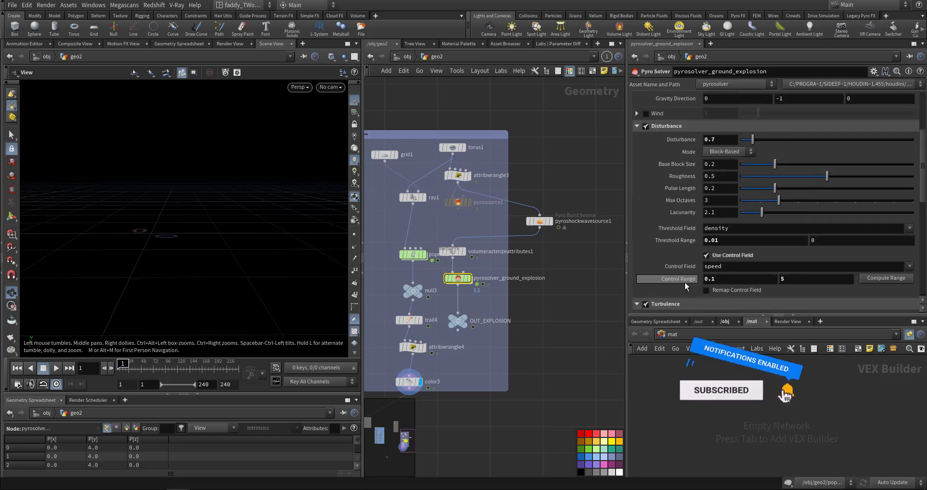
# Set the Turbulence of pyrosolver_ground_explosion to 0.104, display the solver and play the explosion.
pyautogui.click(758, 230)
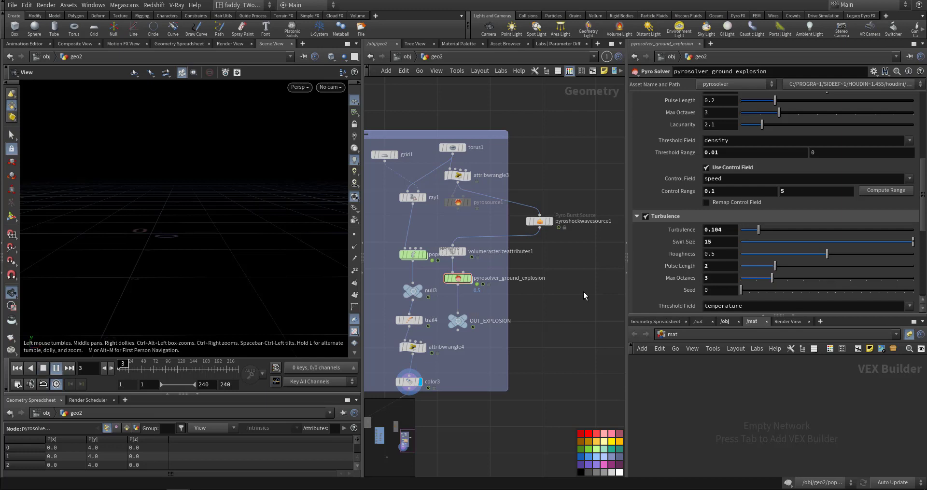
pyautogui.click(470, 278)
pyautogui.moveTo(272, 233); pyautogui.dragTo(128, 263, button='right')
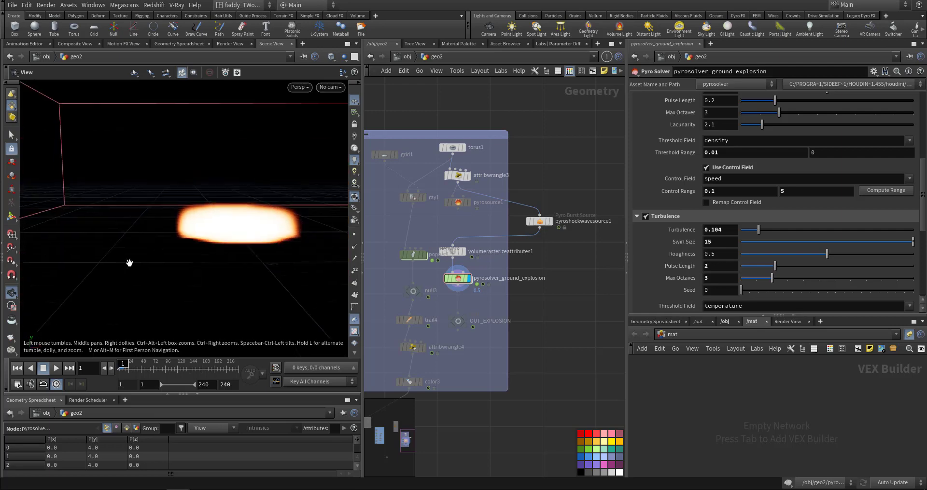
pyautogui.moveTo(128, 263); pyautogui.dragTo(163, 271)
pyautogui.press('Up')
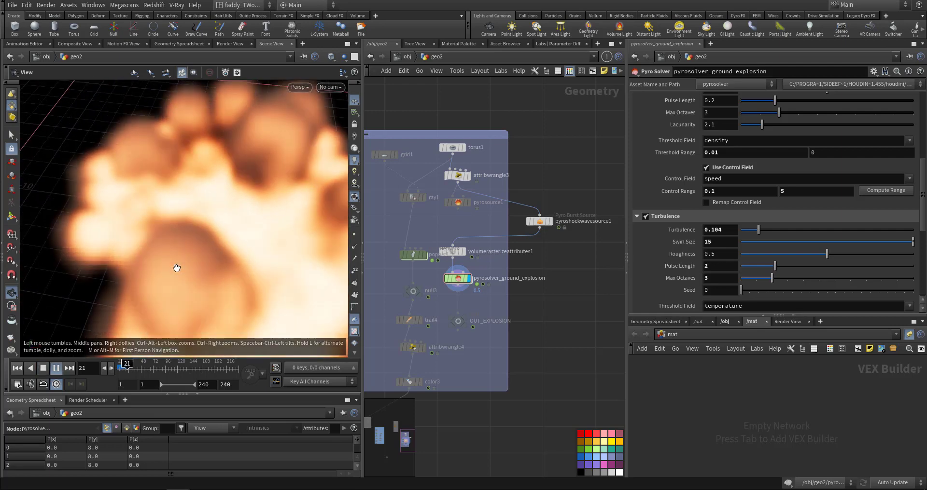
pyautogui.hotkey('ctrl', 'Up')
# Enter popnet1, play the particle simulation and return to the first frame.
pyautogui.moveTo(488, 333); pyautogui.dragTo(535, 332, button='middle')
pyautogui.scroll(4, 468, 272)
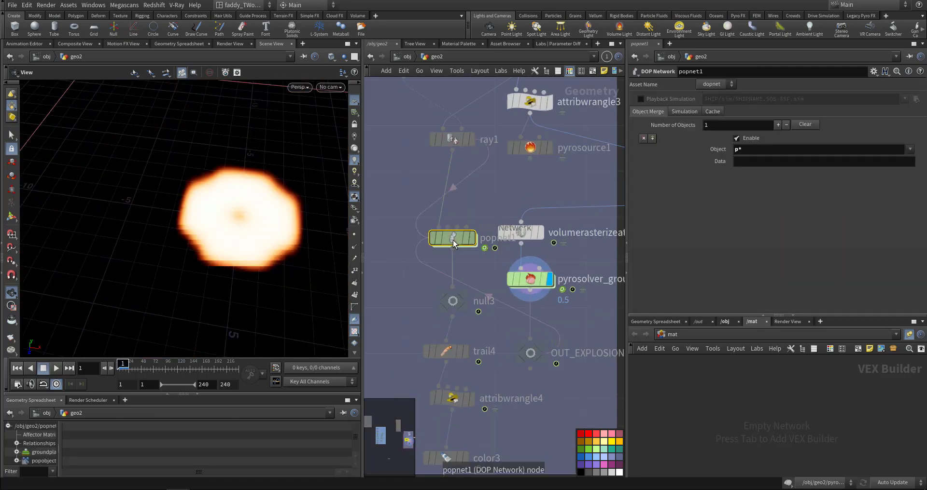
pyautogui.doubleClick(453, 239)
pyautogui.press('Up')
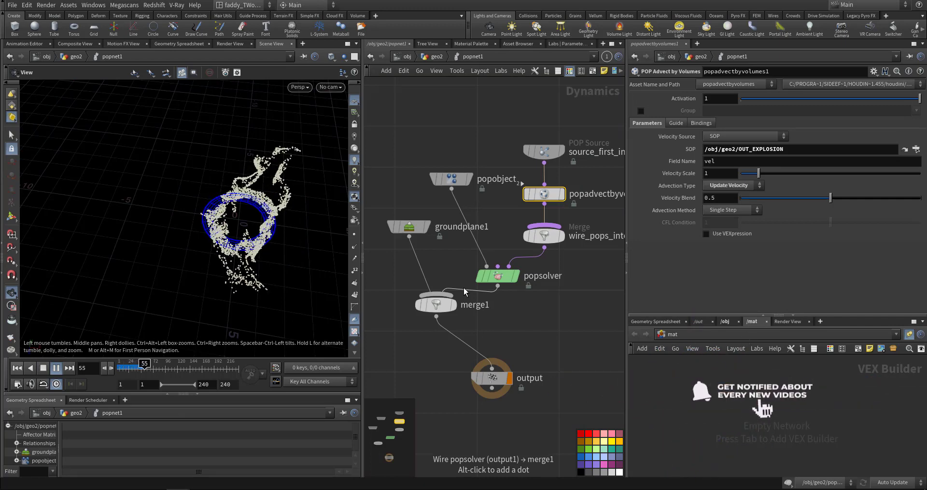
pyautogui.hotkey('ctrl', 'Up')
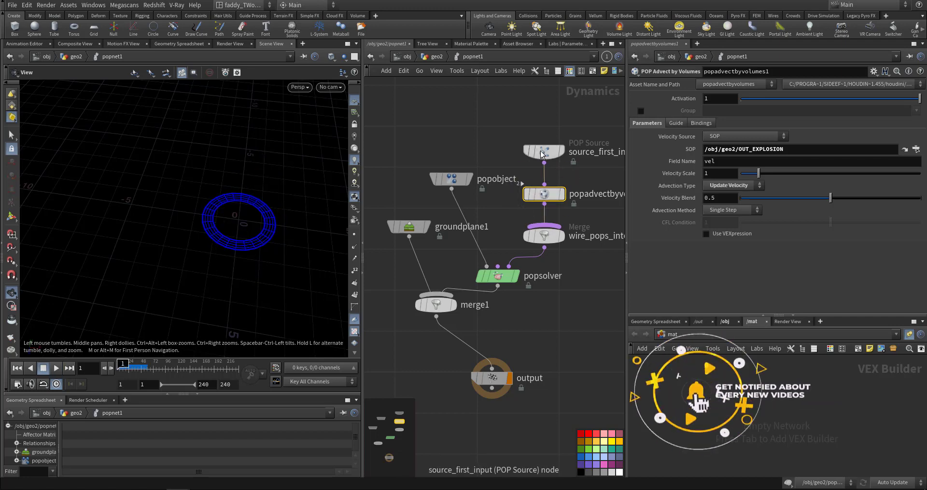
# On source_first_input, set Initial Velocity to Add to inherited velocity with a Variance of 3, 0, 3.
pyautogui.click(544, 151)
pyautogui.click(689, 113)
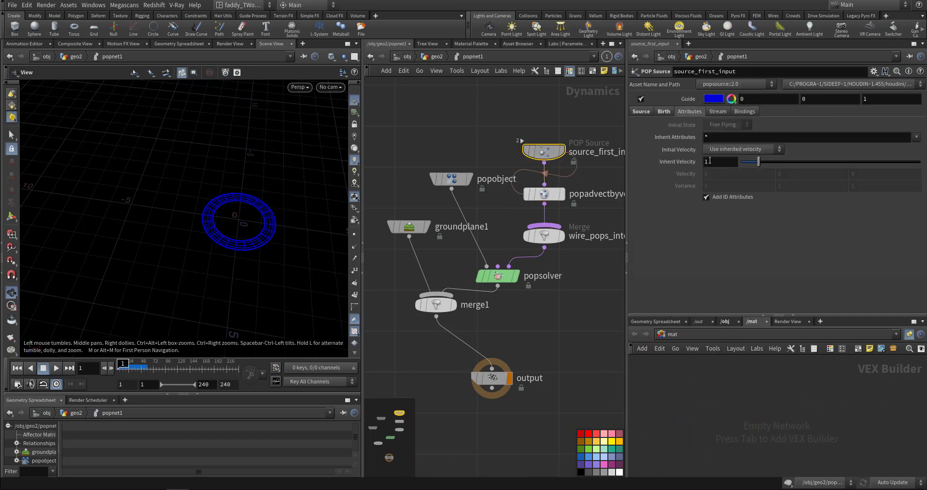
pyautogui.click(734, 149)
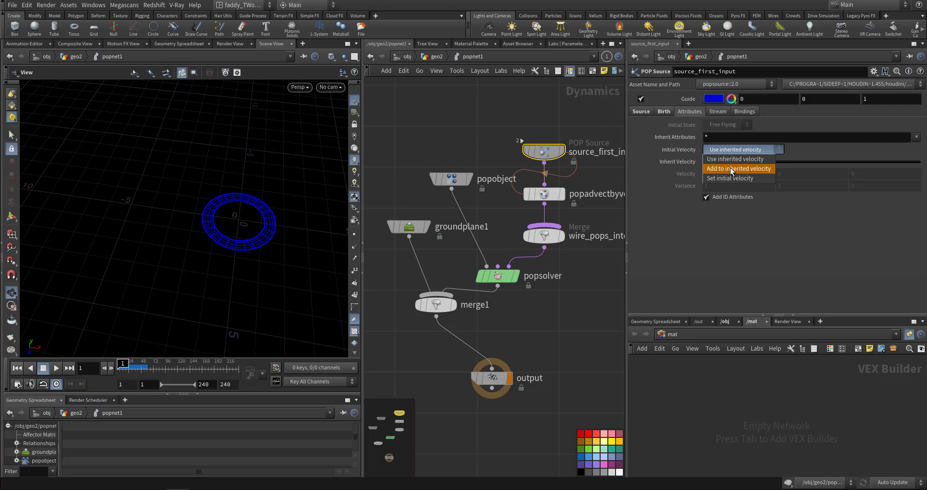
pyautogui.click(731, 169)
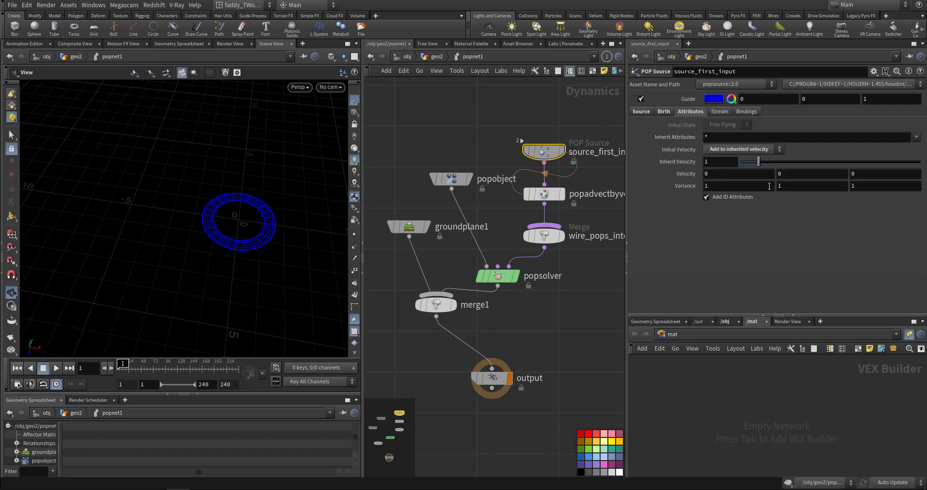
pyautogui.moveTo(717, 187); pyautogui.dragTo(733, 169, button='middle')
pyautogui.moveTo(853, 171); pyautogui.dragTo(872, 170, button='middle')
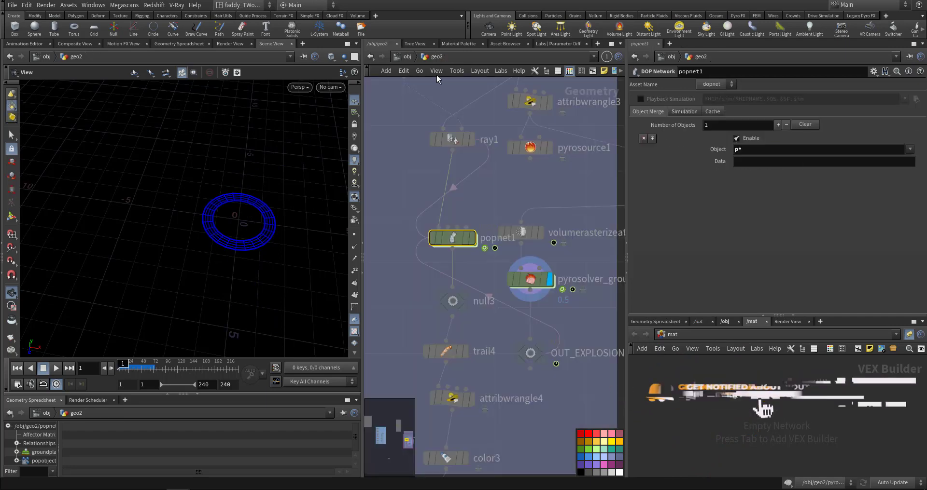
# Back in geo2, display color3, play the coloured particles and return to the first frame.
pyautogui.moveTo(427, 277); pyautogui.dragTo(466, 193, button='middle')
pyautogui.moveTo(443, 311); pyautogui.dragTo(477, 219, button='middle')
pyautogui.click(538, 282)
pyautogui.press('Up')
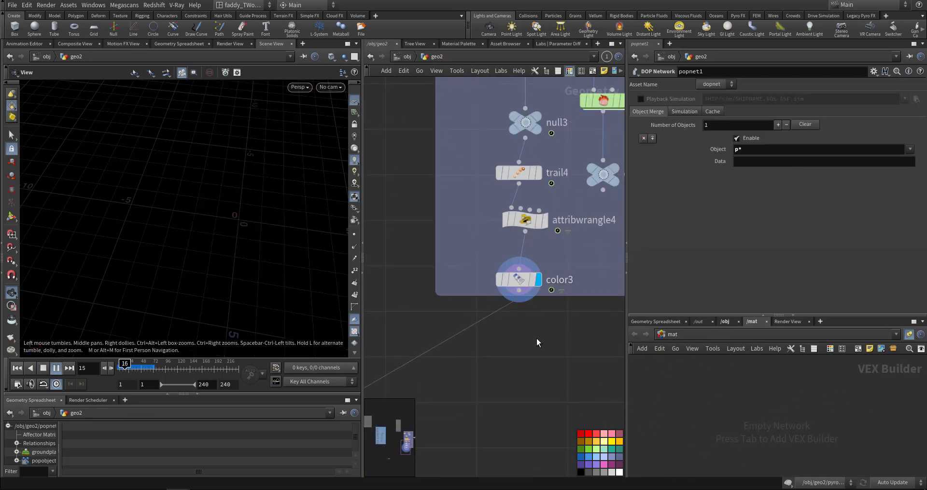
pyautogui.hotkey('ctrl', 'Up')
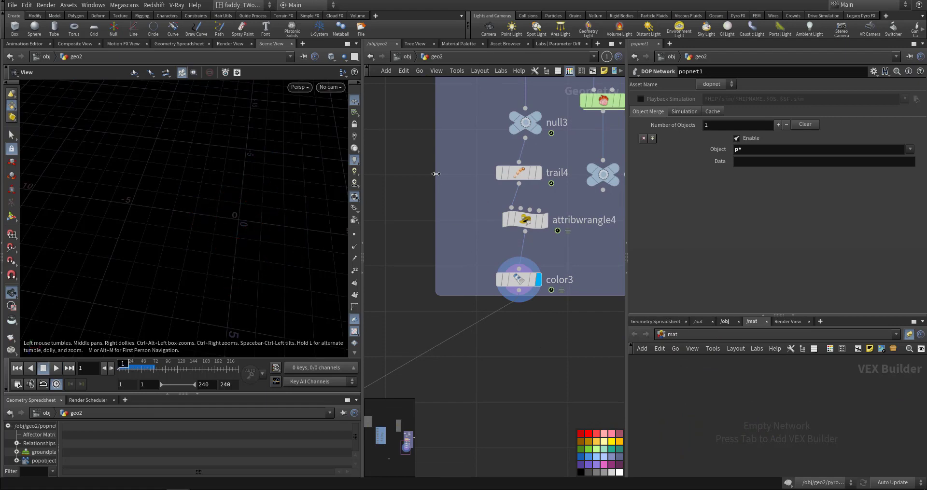
# Inside popnet1, insert a POP Drag node between popadvectbyvolumes1 and the merge node below it.
pyautogui.moveTo(436, 174); pyautogui.dragTo(403, 281, button='middle')
pyautogui.doubleClick(488, 168)
pyautogui.press('Tab')
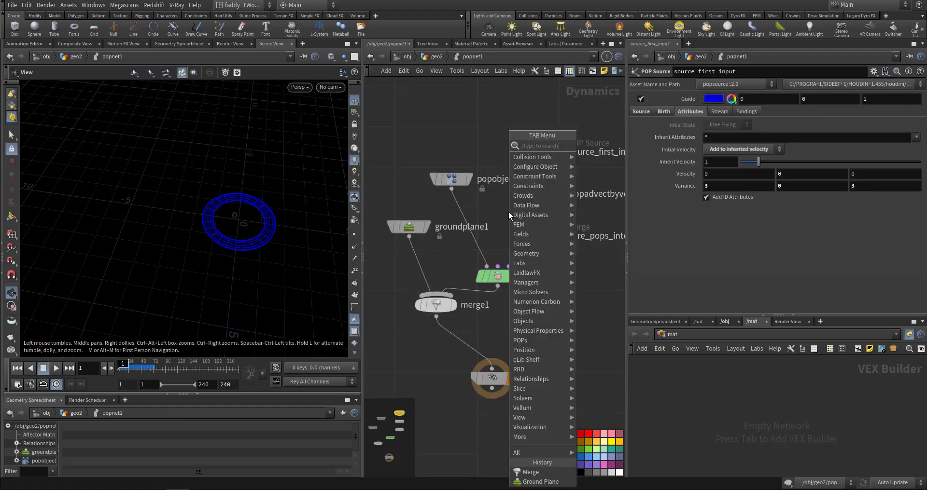
pyautogui.write('pdr')
pyautogui.click(598, 147)
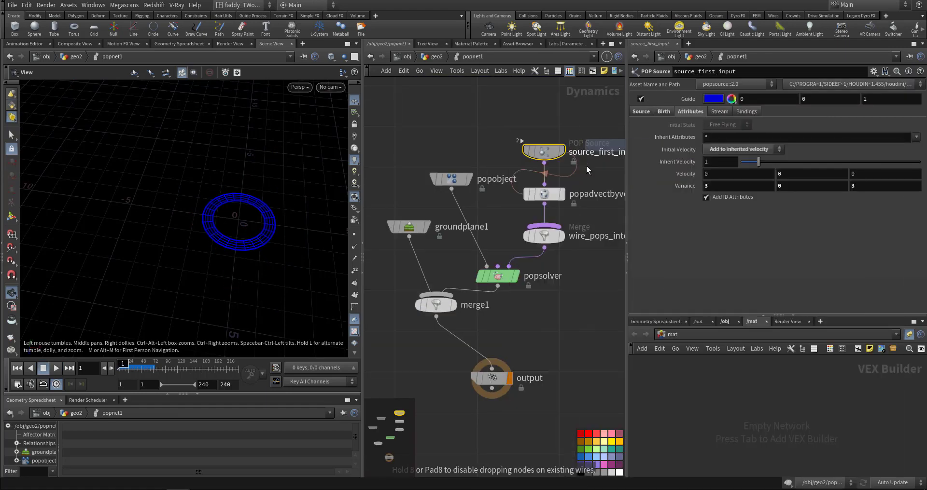
pyautogui.click(545, 218)
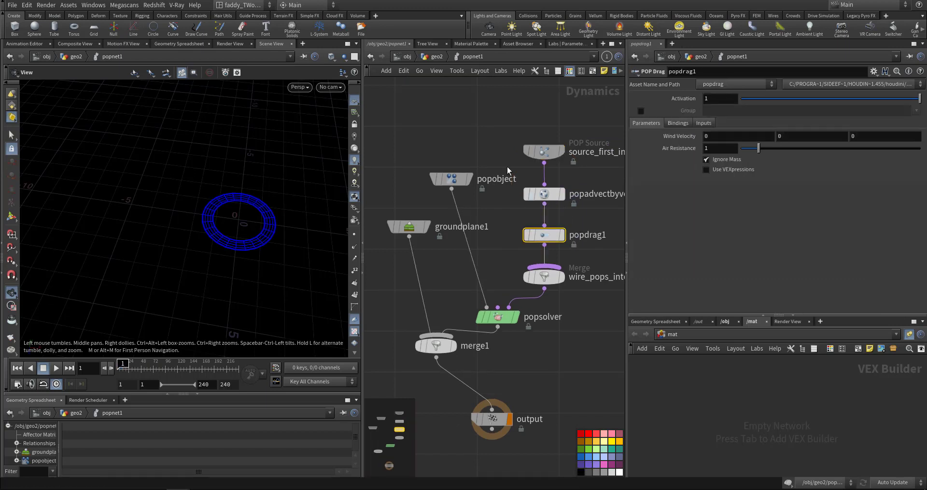
# Play the particles with drag from geo2, then go back into popnet1 and rewind to frame 1.
pyautogui.click(437, 57)
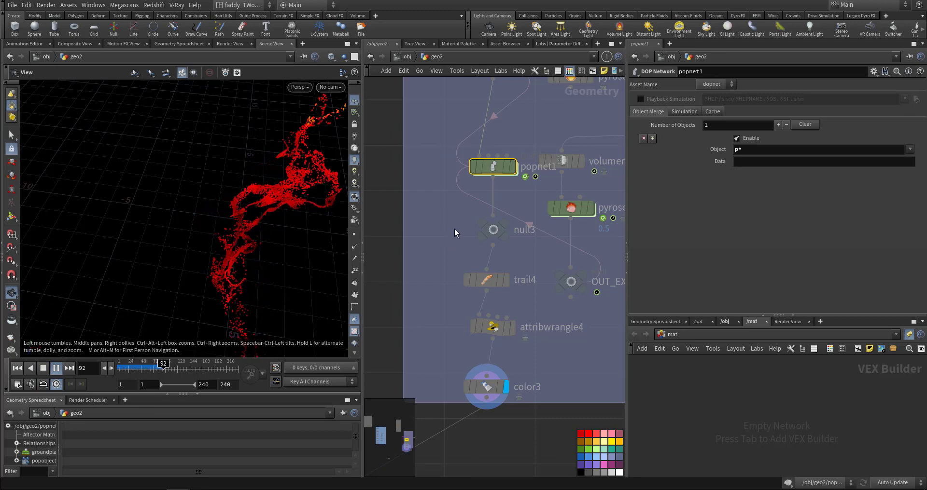
pyautogui.click(369, 58)
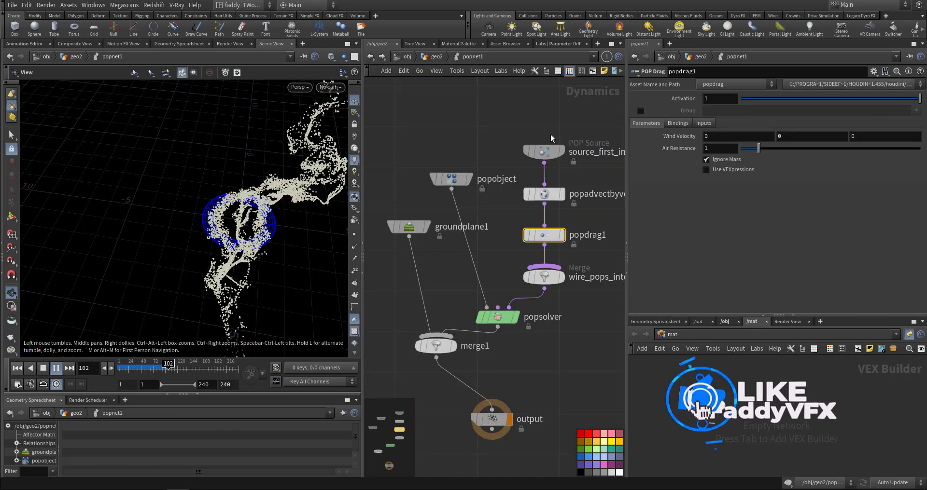
pyautogui.click(441, 169)
pyautogui.hotkey('ctrl', 'Up')
# In geo2, change the velocity multiplier in attribwrangle3's VEX expression to 10.
pyautogui.moveTo(556, 277); pyautogui.dragTo(587, 242, button='middle')
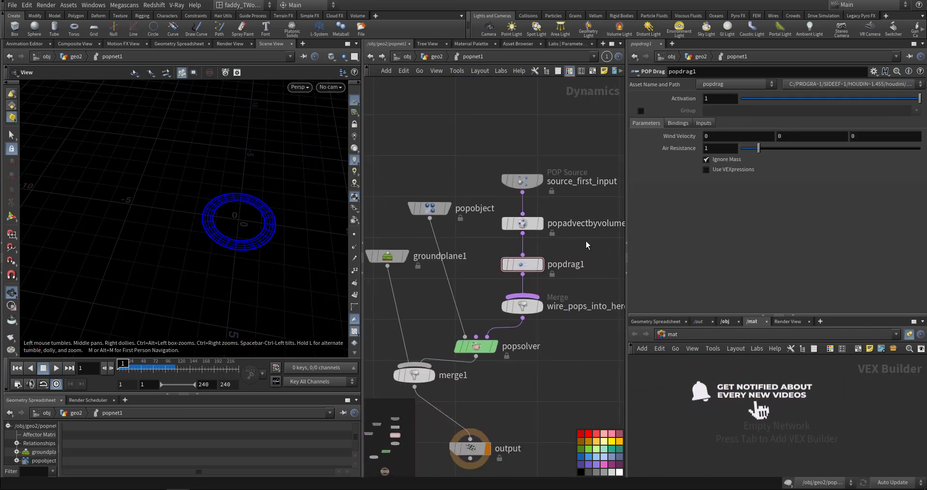
pyautogui.scroll(-3, 586, 243)
pyautogui.moveTo(584, 296); pyautogui.dragTo(506, 260, button='middle')
pyautogui.scroll(-6, 505, 261)
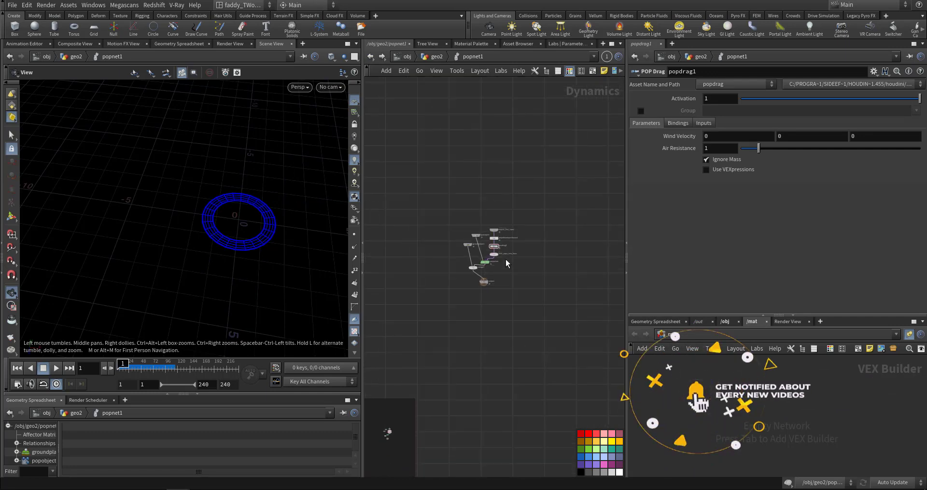
pyautogui.scroll(4, 505, 260)
pyautogui.click(434, 57)
pyautogui.moveTo(538, 152); pyautogui.dragTo(432, 290, button='middle')
pyautogui.click(463, 169)
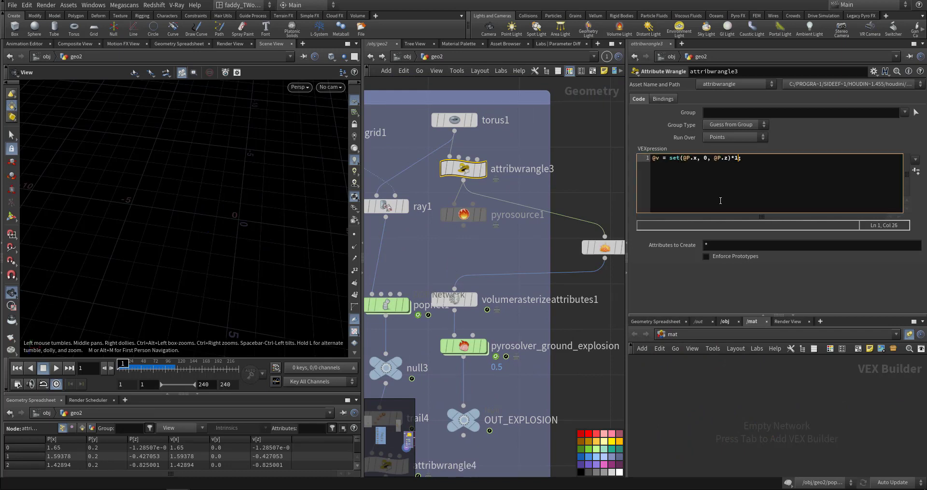
pyautogui.write('0')
# Display popnet1 and play the particles with the stronger source velocity, then rewind.
pyautogui.moveTo(388, 308); pyautogui.dragTo(486, 216, button='middle')
pyautogui.click(486, 217)
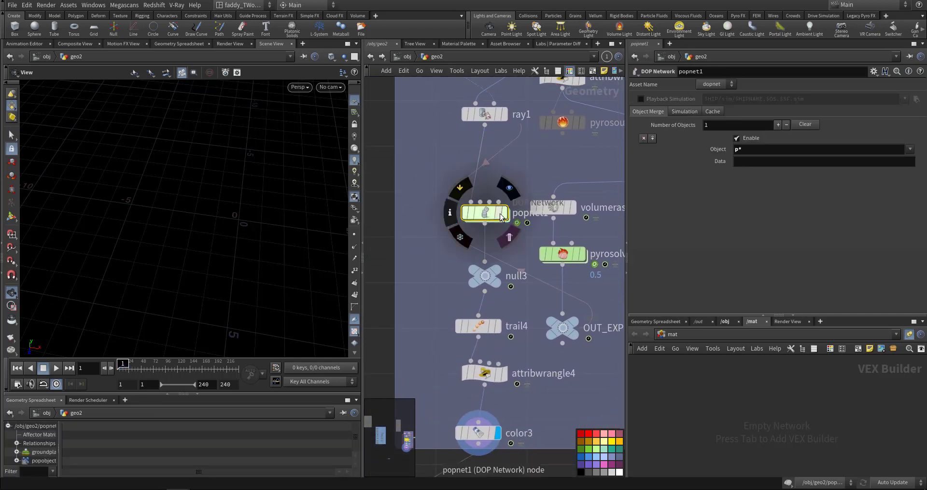
pyautogui.click(504, 213)
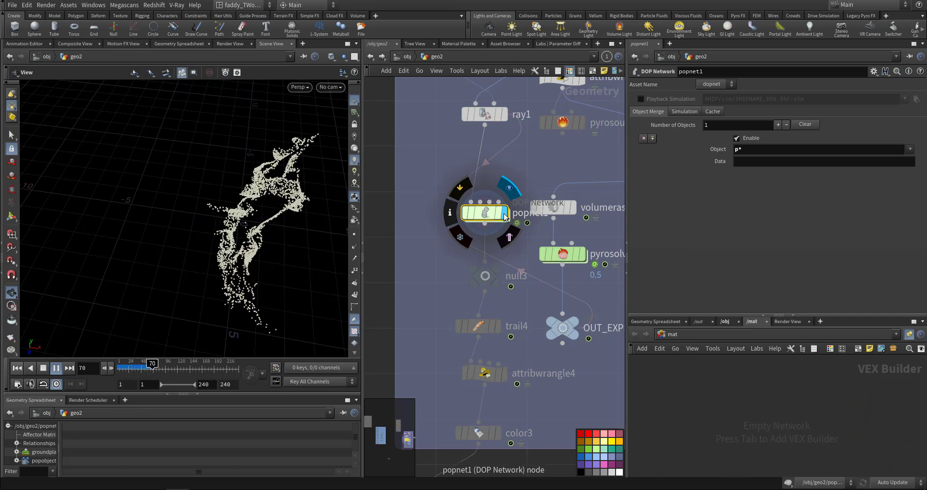
pyautogui.hotkey('ctrl', 'Up')
# Duplicate the pyroshockwavesource1 node in geo2.
pyautogui.scroll(-1, 463, 221)
pyautogui.moveTo(535, 162); pyautogui.dragTo(429, 239, button='middle')
pyautogui.scroll(-1, 462, 221)
pyautogui.scroll(-3, 495, 215)
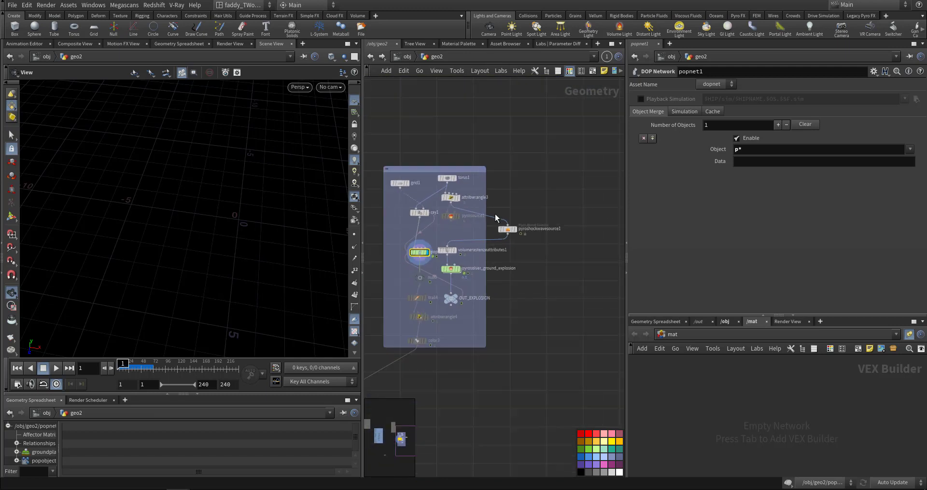
pyautogui.moveTo(523, 195); pyautogui.dragTo(564, 214, button='middle')
pyautogui.scroll(2, 559, 206)
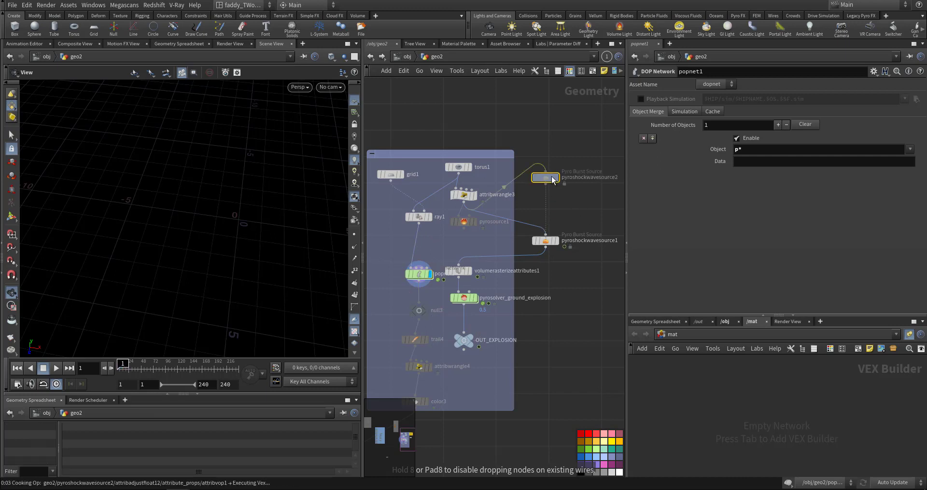
pyautogui.moveTo(554, 208); pyautogui.dragTo(606, 219, button='middle')
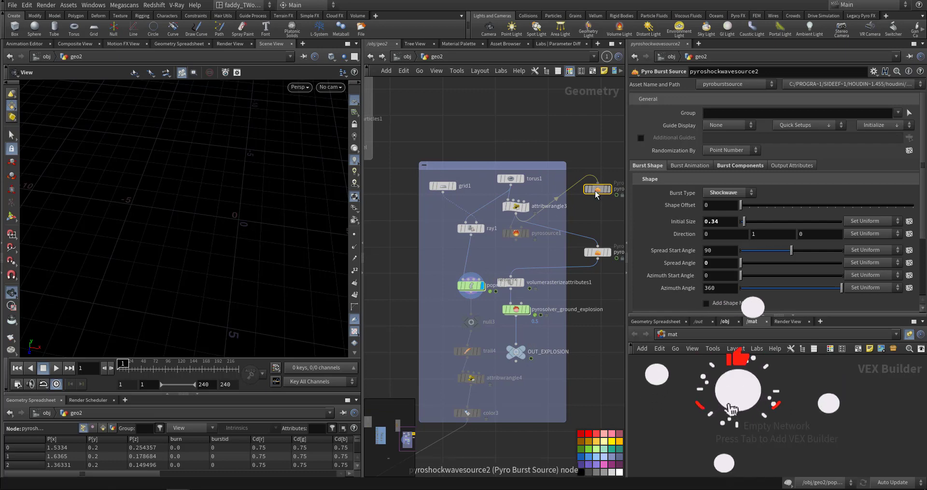
# Place the duplicated burst source between ray1 and popnet1, feed it from ray1, display it and play its bursts.
pyautogui.moveTo(599, 187); pyautogui.dragTo(446, 253)
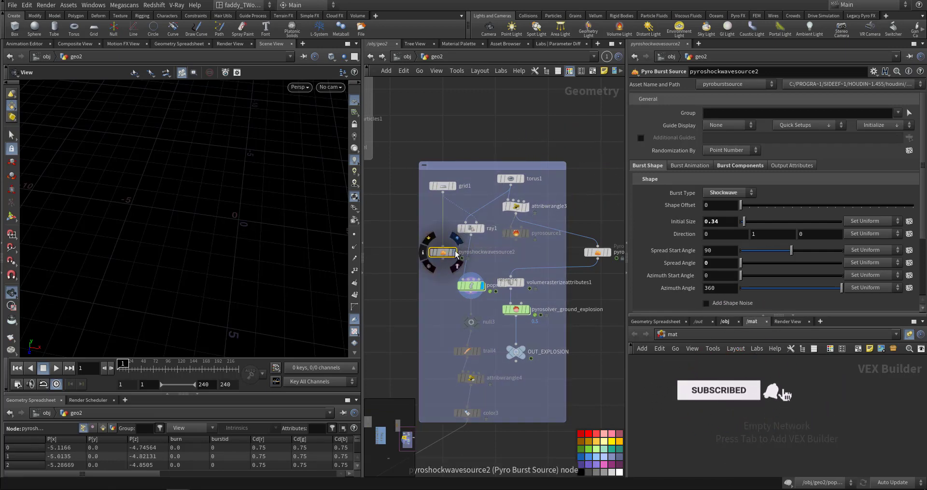
pyautogui.click(454, 253)
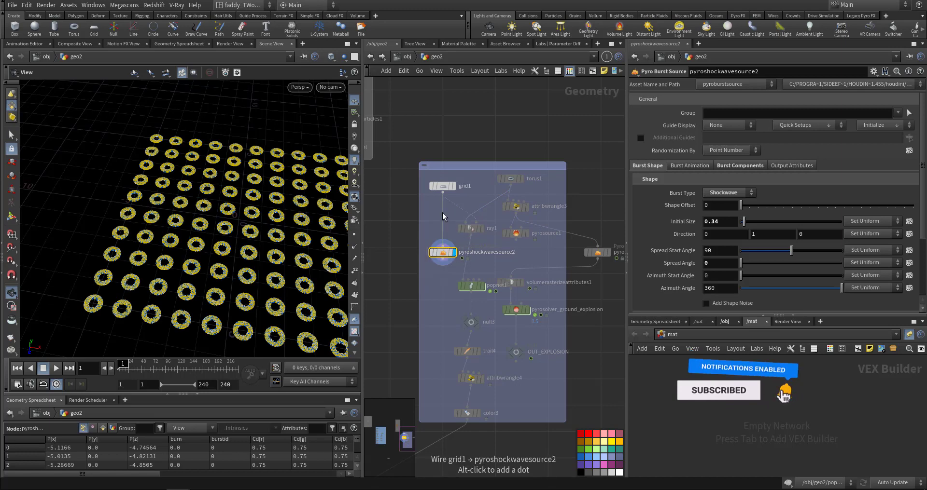
pyautogui.moveTo(443, 217); pyautogui.dragTo(470, 234)
pyautogui.press('Up')
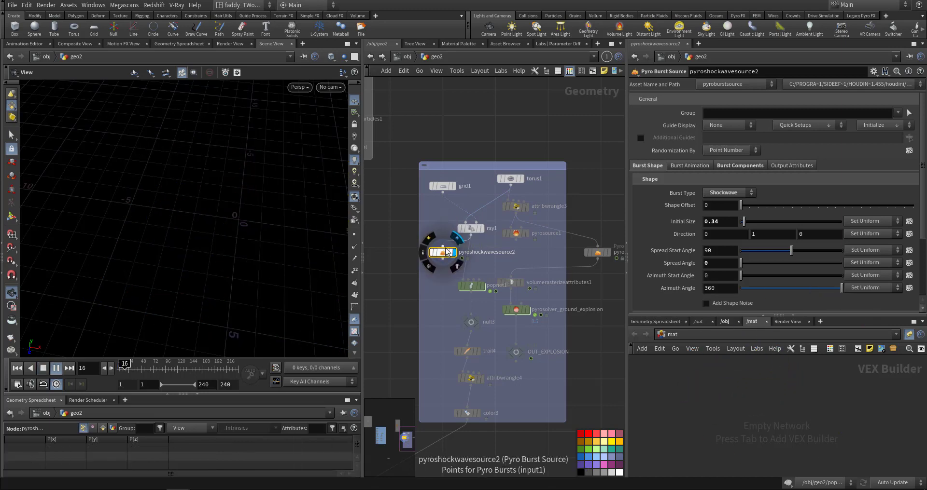
pyautogui.hotkey('ctrl', 'Up')
pyautogui.scroll(5, 221, 237)
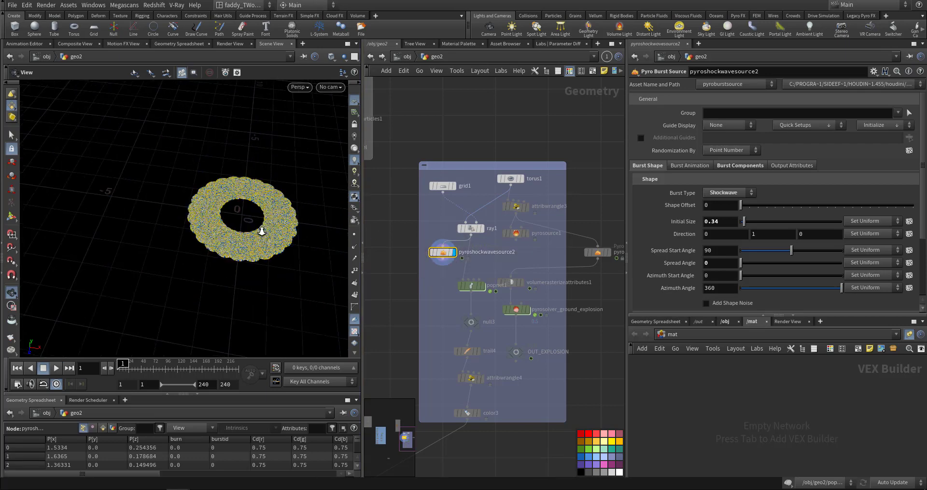
pyautogui.moveTo(220, 238); pyautogui.dragTo(189, 234, button='middle')
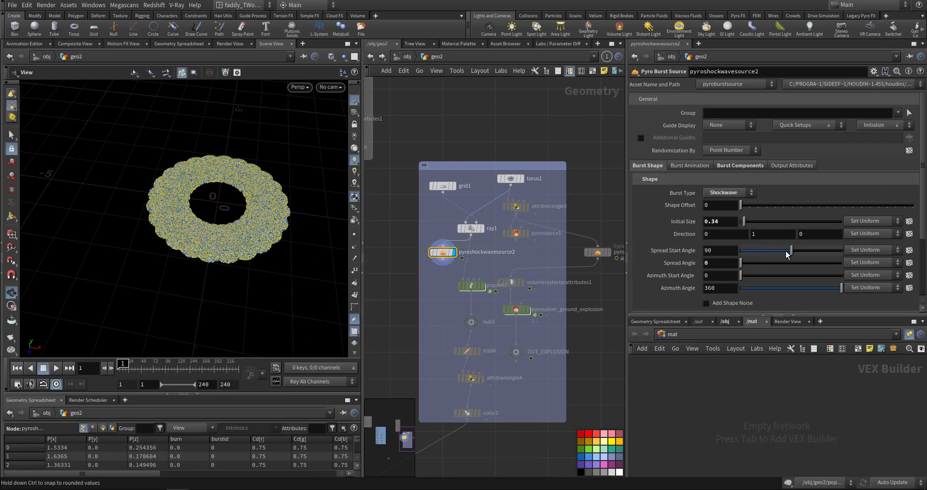
# Set the Spread Start Angle of pyroshockwavesource2 to 108.5 and scrub to frame 5.
pyautogui.moveTo(795, 254); pyautogui.dragTo(805, 254)
pyautogui.click(129, 363)
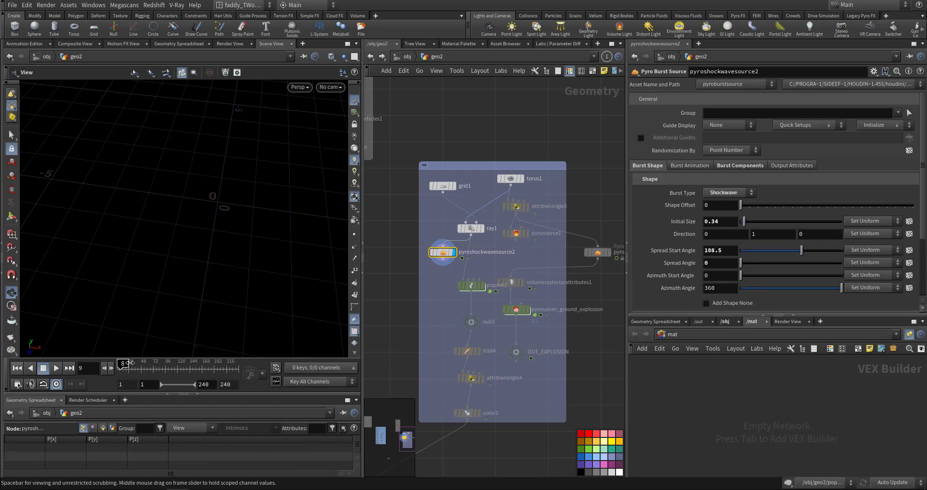
pyautogui.moveTo(129, 363); pyautogui.dragTo(123, 363)
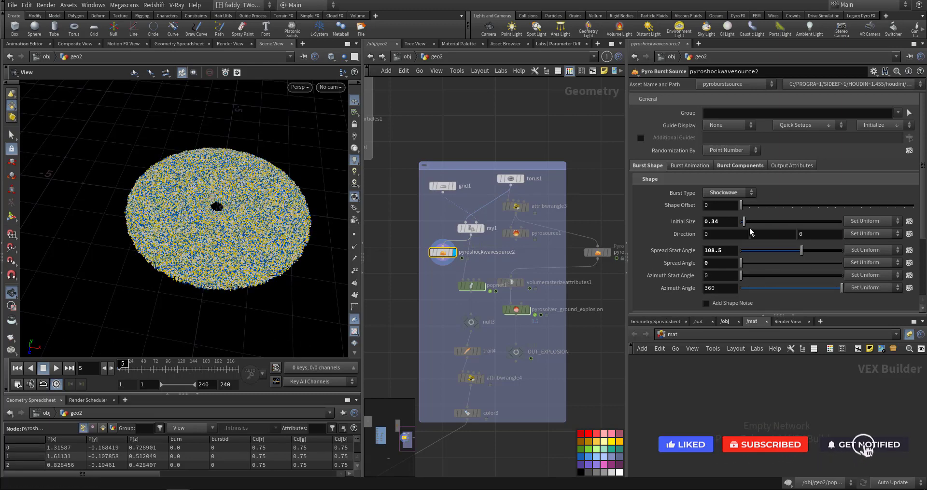
# In the burst animation settings, set Interior Expansion to 1.48 and Exterior Expansion to 0.59, then inspect the ring of points.
pyautogui.click(689, 166)
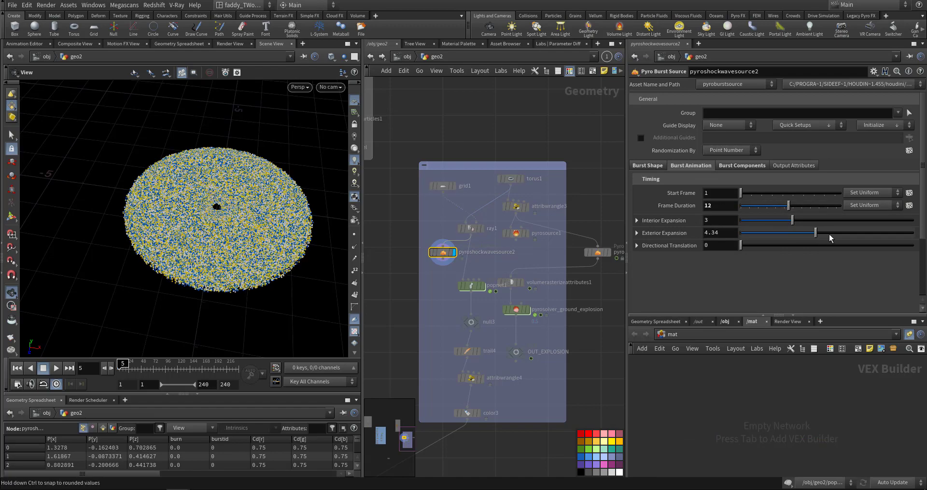
pyautogui.moveTo(829, 237); pyautogui.dragTo(856, 233)
pyautogui.moveTo(795, 224); pyautogui.dragTo(754, 221)
pyautogui.moveTo(856, 233); pyautogui.dragTo(767, 225)
pyautogui.moveTo(240, 198); pyautogui.dragTo(233, 238)
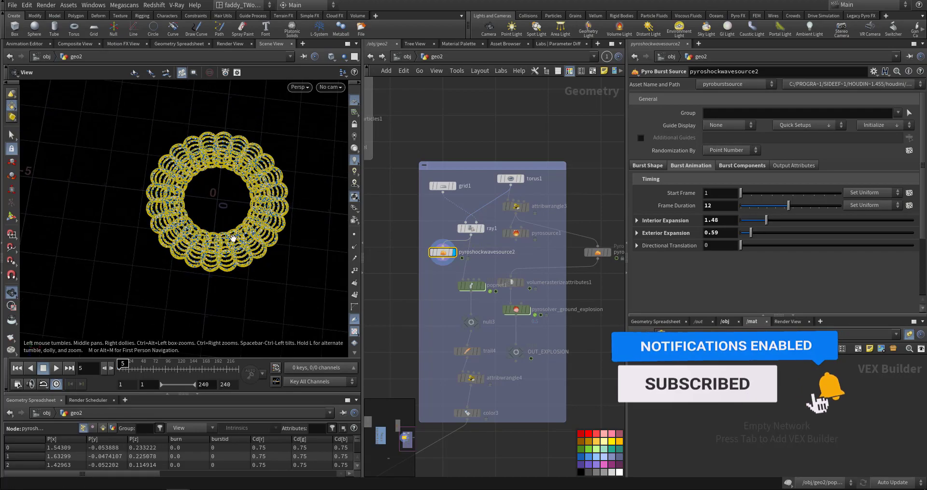
pyautogui.moveTo(234, 238); pyautogui.dragTo(248, 195, button='right')
pyautogui.moveTo(248, 194); pyautogui.dragTo(254, 147)
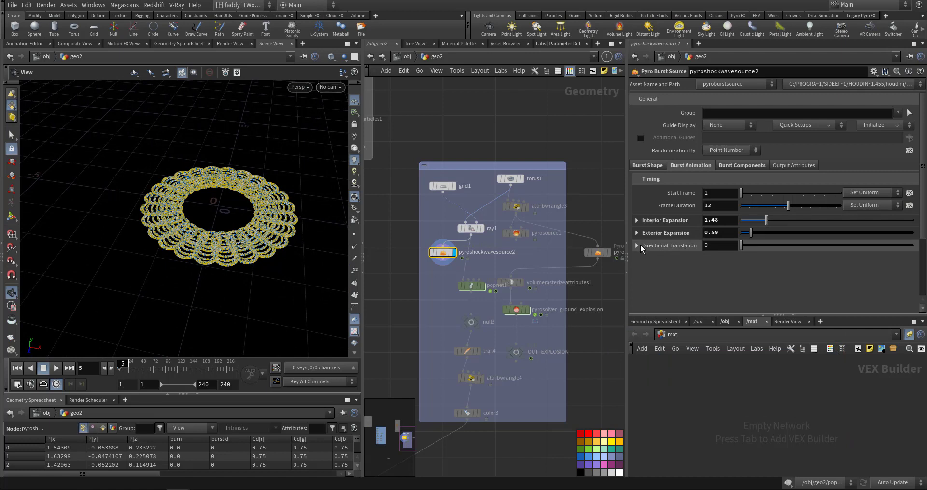
# Set the Initial Size of pyroshockwavesource2 to 0.63 and play back the bursts from the first frame.
pyautogui.click(731, 167)
pyautogui.click(648, 167)
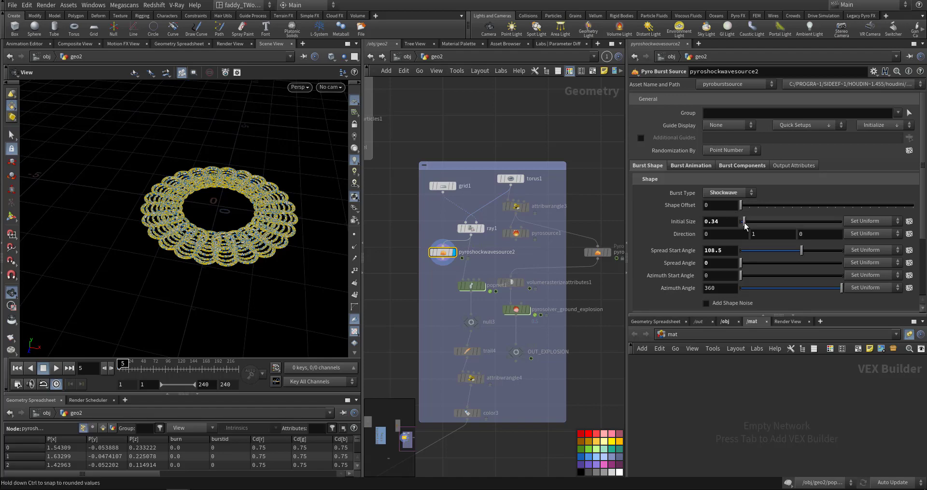
pyautogui.moveTo(744, 225); pyautogui.dragTo(747, 225)
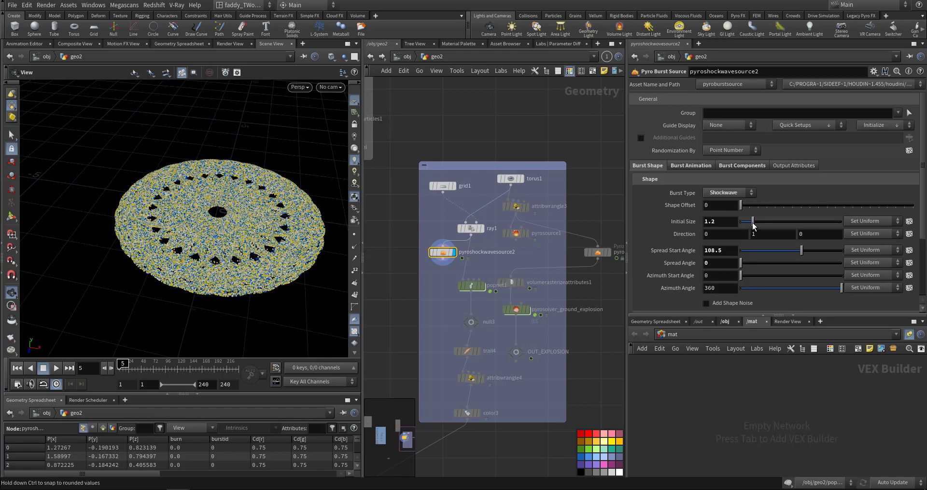
pyautogui.moveTo(748, 222); pyautogui.dragTo(747, 222)
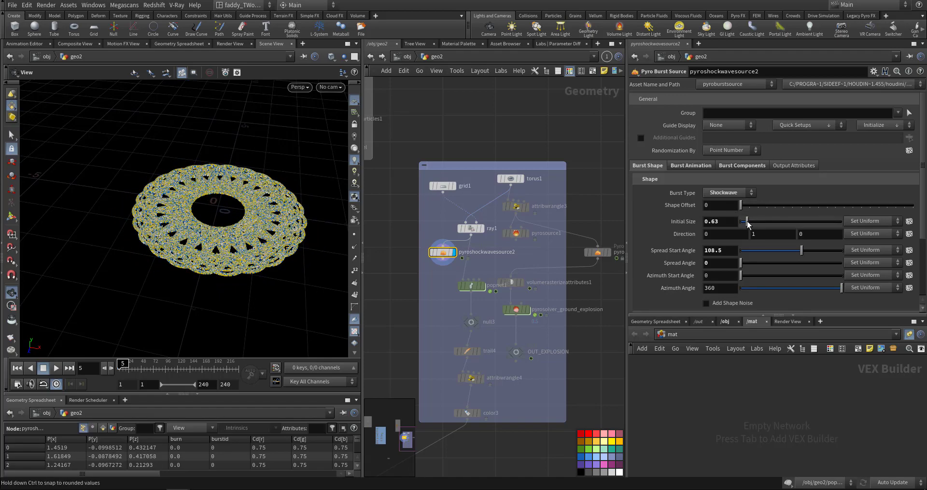
pyautogui.press('Up')
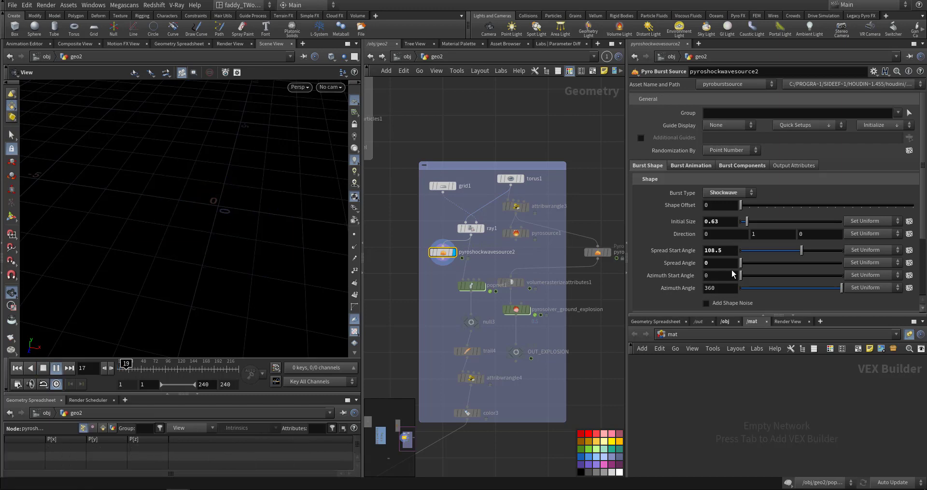
pyautogui.hotkey('ctrl', 'Up')
pyautogui.press('Up')
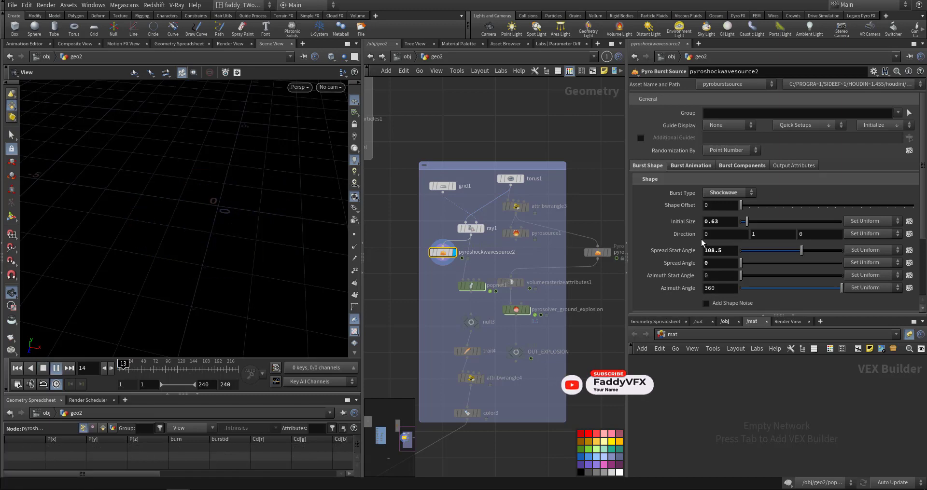
pyautogui.hotkey('ctrl', 'Up')
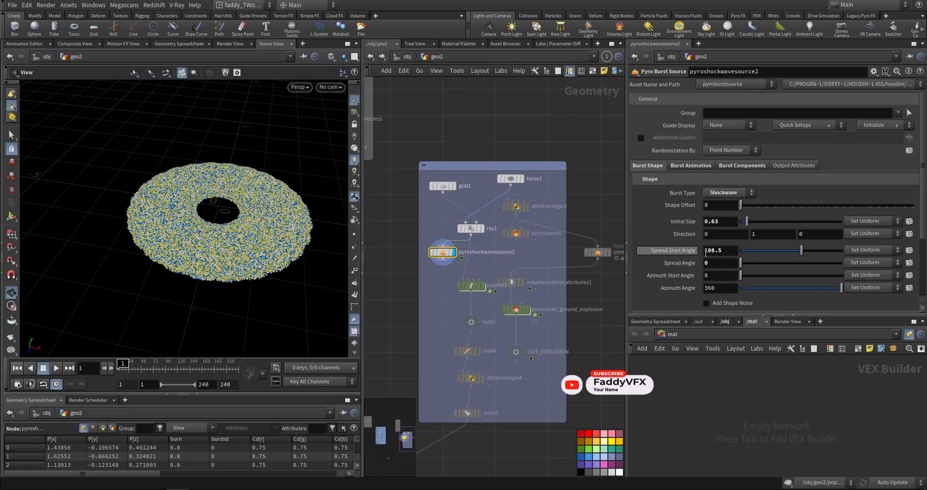
# Set the Spread Start Angle of pyroshockwavesource2 to 171.4 and replay the ring of points.
pyautogui.moveTo(801, 251); pyautogui.dragTo(838, 257)
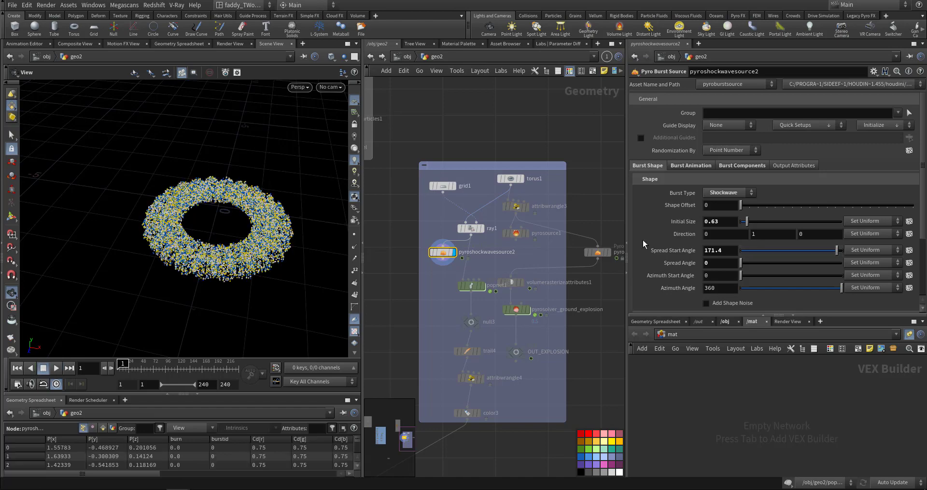
pyautogui.scroll(4, 223, 237)
pyautogui.press('Up')
pyautogui.hotkey('ctrl', 'Up')
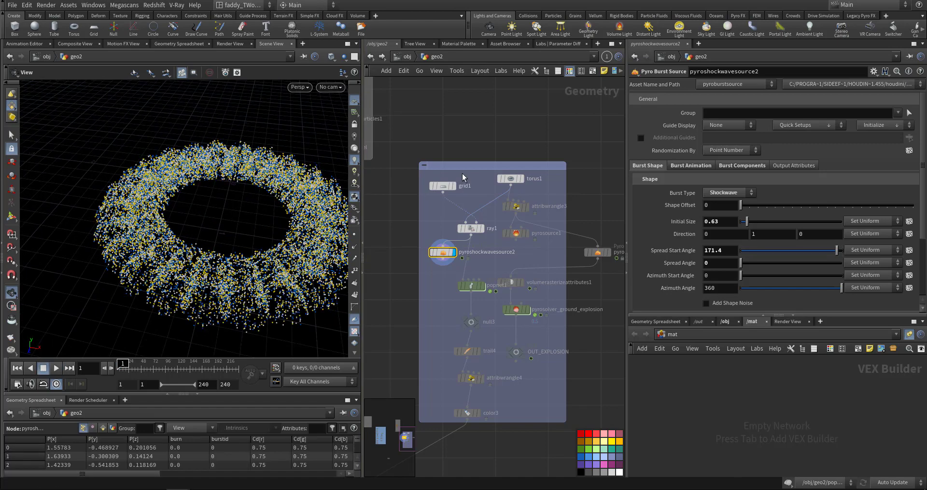
# Revert pyroshockwavesource2 to its factory defaults and inspect the resulting burst from the side.
pyautogui.click(873, 72)
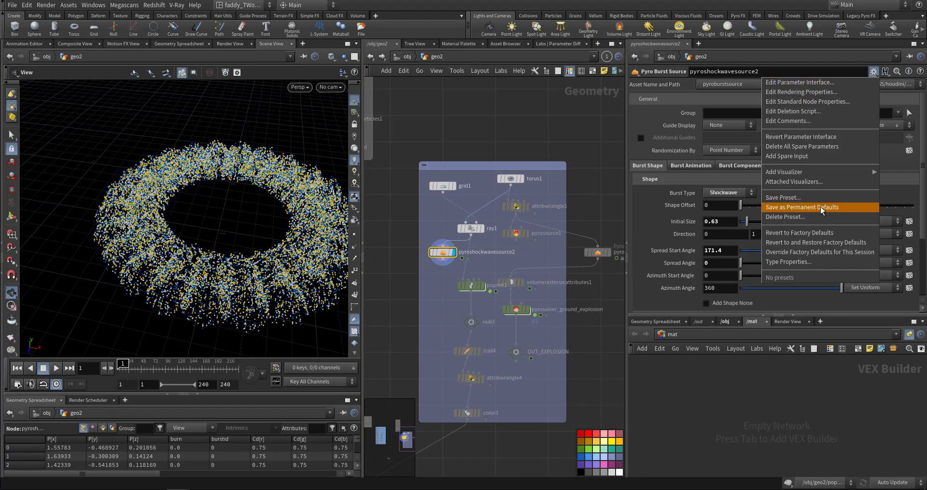
pyautogui.click(819, 235)
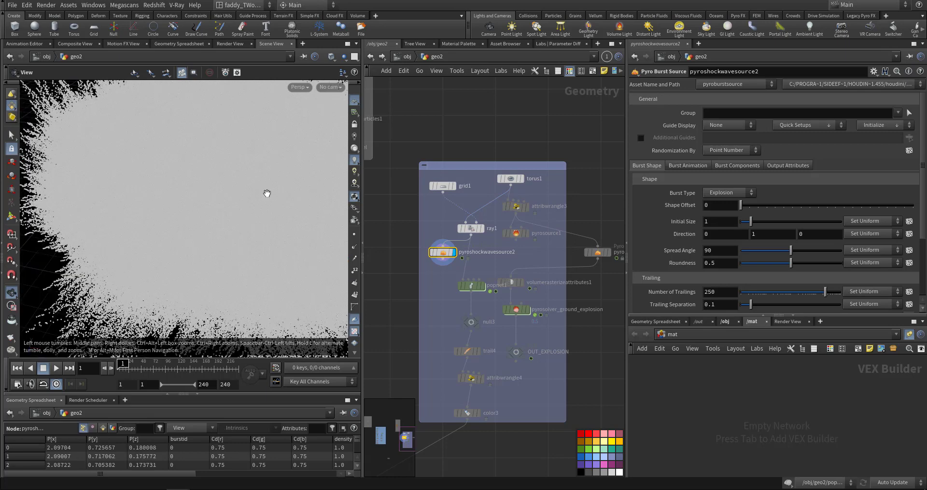
pyautogui.moveTo(267, 193); pyautogui.dragTo(212, 237, button='right')
pyautogui.moveTo(213, 236); pyautogui.dragTo(199, 208)
pyautogui.moveTo(199, 209); pyautogui.dragTo(149, 244, button='middle')
pyautogui.moveTo(149, 244); pyautogui.dragTo(226, 229, button='right')
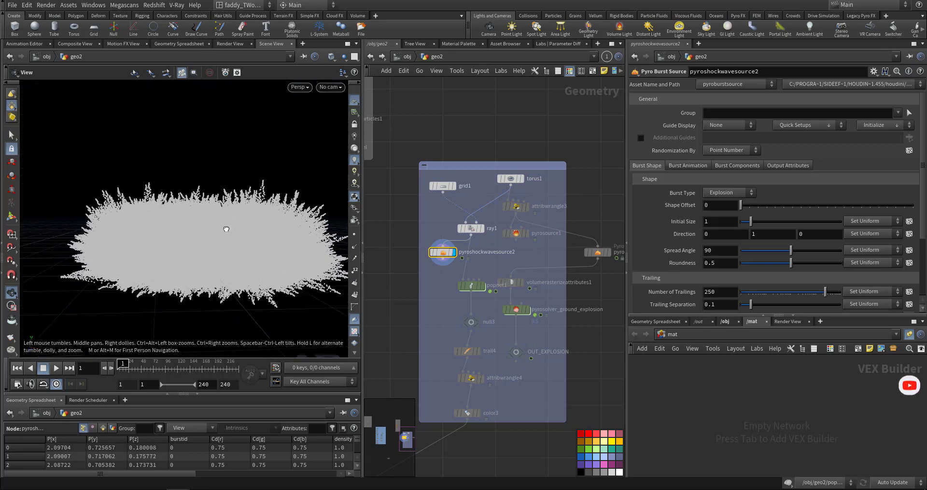
pyautogui.moveTo(226, 230); pyautogui.dragTo(232, 261)
# Set the Burst Type of pyroshockwavesource2 to Shockwave and play the burst from the first frame.
pyautogui.click(707, 194)
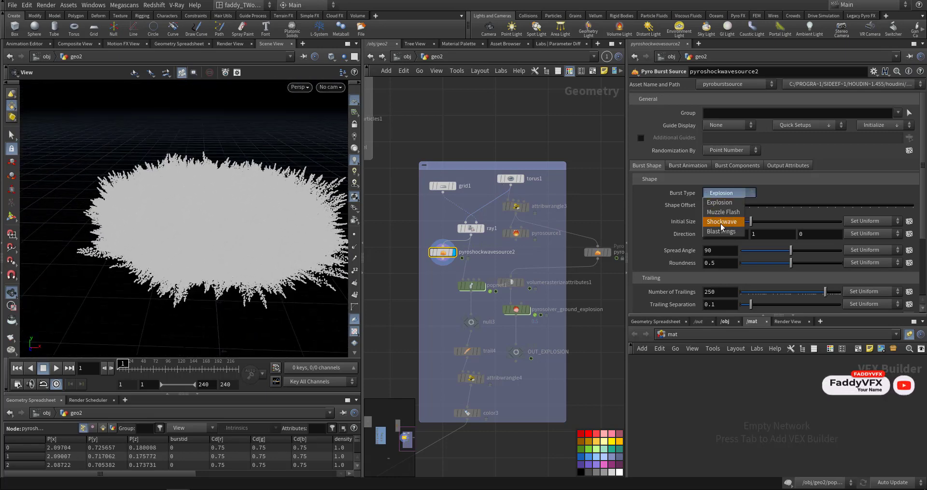
pyautogui.click(719, 224)
pyautogui.press('Up')
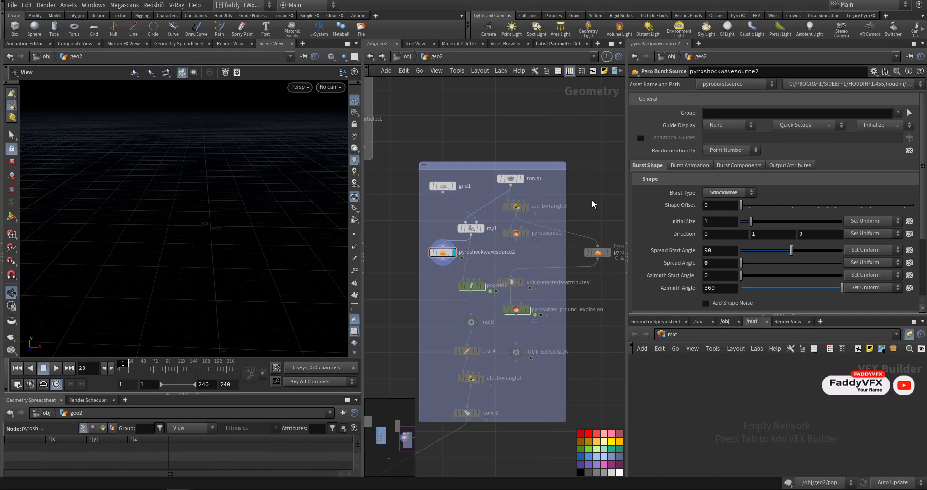
pyautogui.press('Up')
pyautogui.hotkey('ctrl', 'Up')
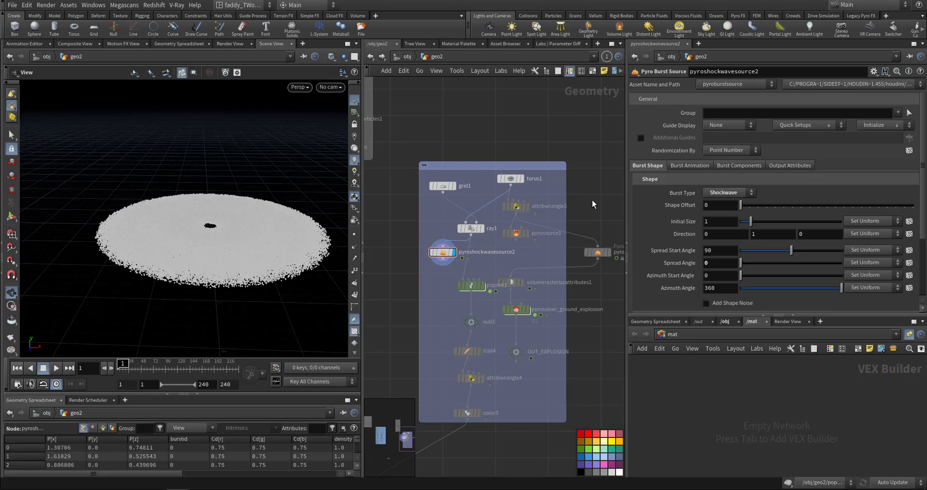
pyautogui.press('Up')
pyautogui.hotkey('ctrl', 'Up')
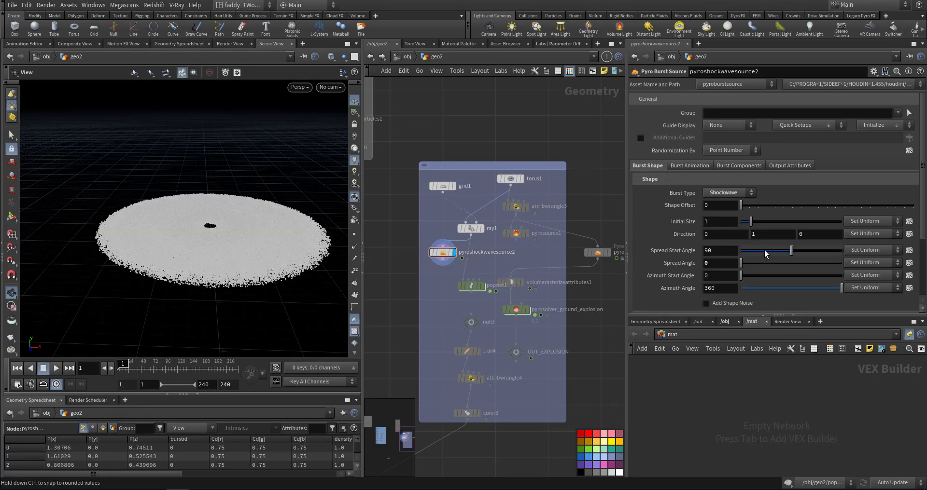
# In the burst animation settings, set Frame Duration to 16 and preview the burst.
pyautogui.click(697, 168)
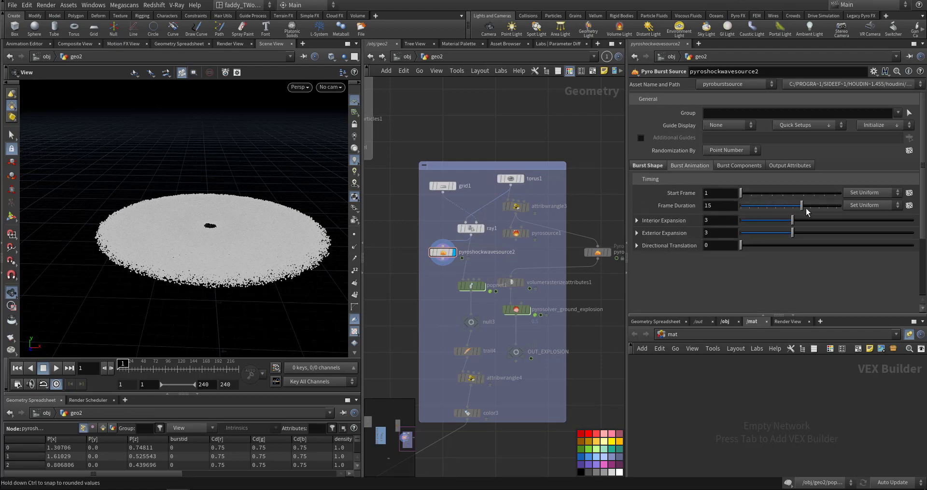
pyautogui.moveTo(806, 209); pyautogui.dragTo(804, 209)
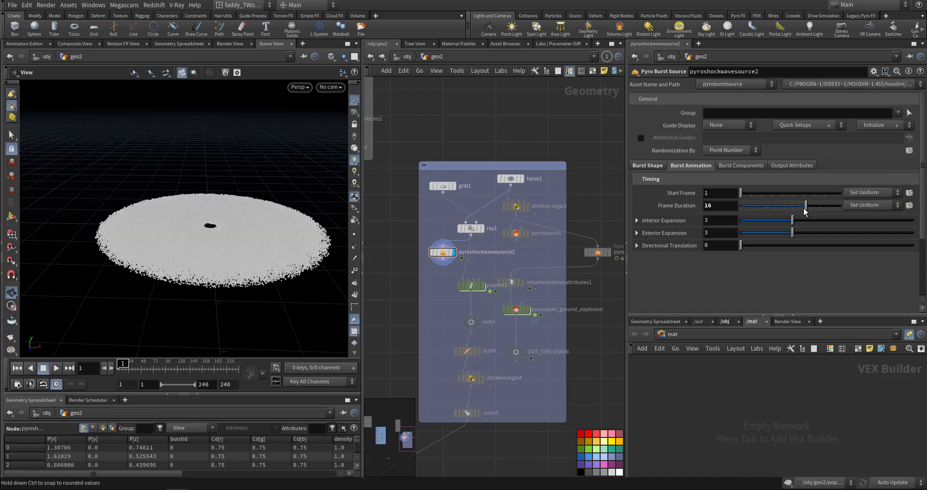
pyautogui.press('Up')
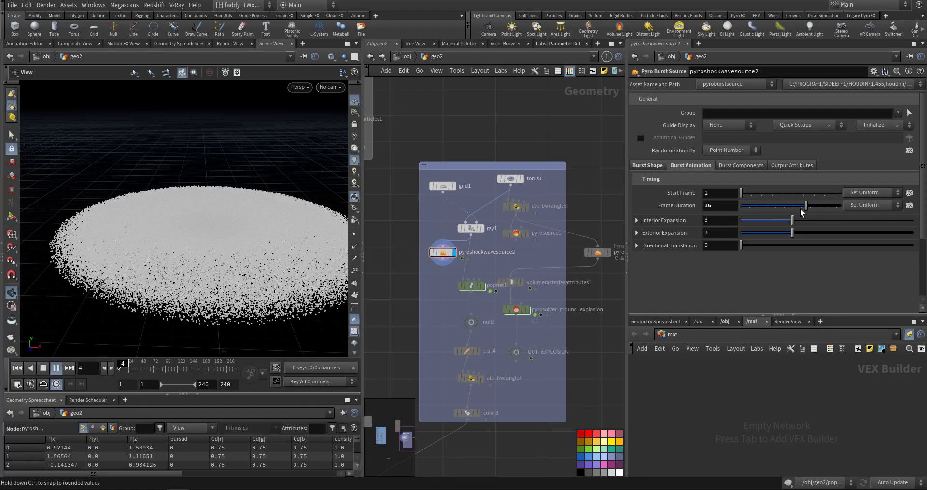
pyautogui.hotkey('ctrl', 'Up')
# Try an Exterior Expansion of 2.97 on the shockwave burst, then undo the change and replay.
pyautogui.moveTo(792, 222); pyautogui.dragTo(877, 234)
pyautogui.moveTo(819, 232); pyautogui.dragTo(794, 234)
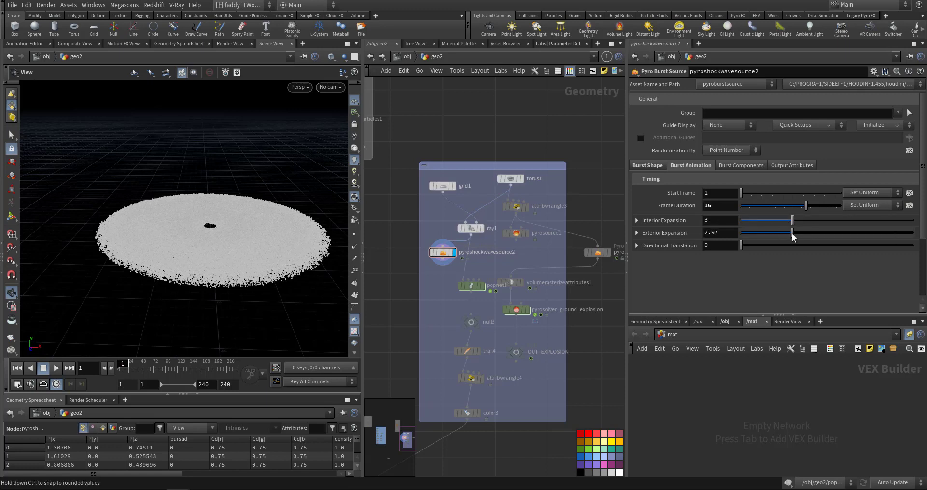
pyautogui.moveTo(431, 288); pyautogui.dragTo(435, 274, button='middle')
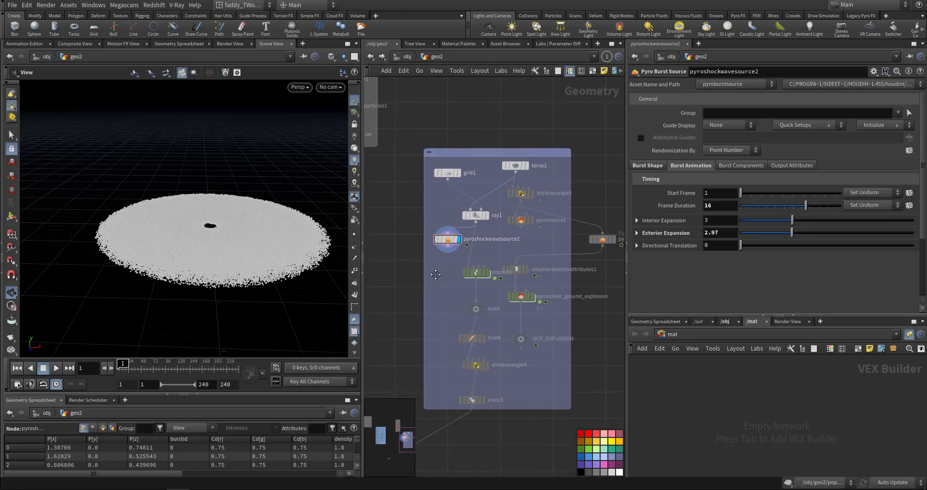
pyautogui.press('Up')
pyautogui.hotkey('ctrl', 'Up')
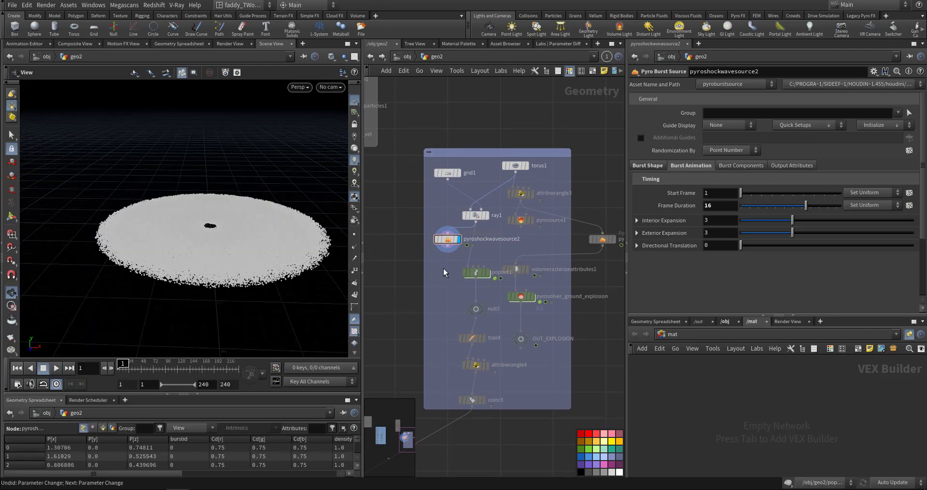
pyautogui.press('Up')
pyautogui.hotkey('ctrl', 'Up')
# Inside popnet1, set the Emission Type of source_first_input to All Points and turn off its guide.
pyautogui.moveTo(465, 276)
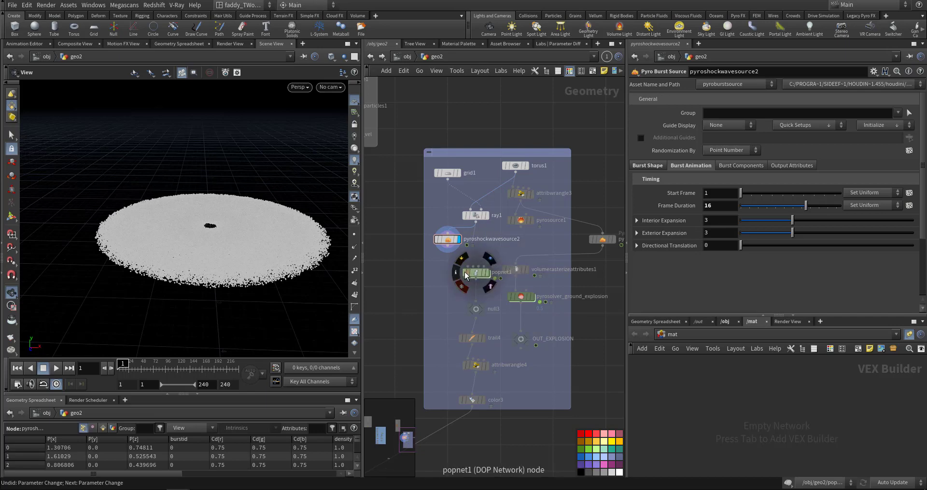
pyautogui.scroll(2, 465, 276)
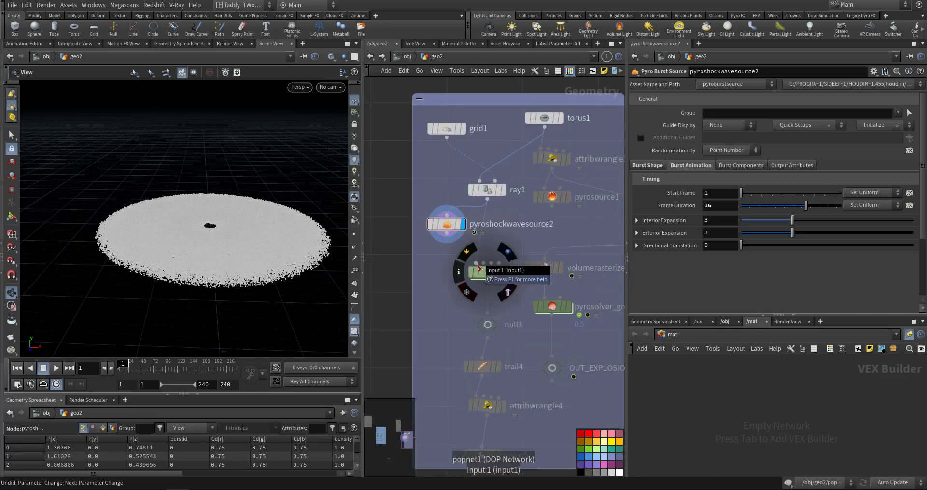
pyautogui.click(500, 275)
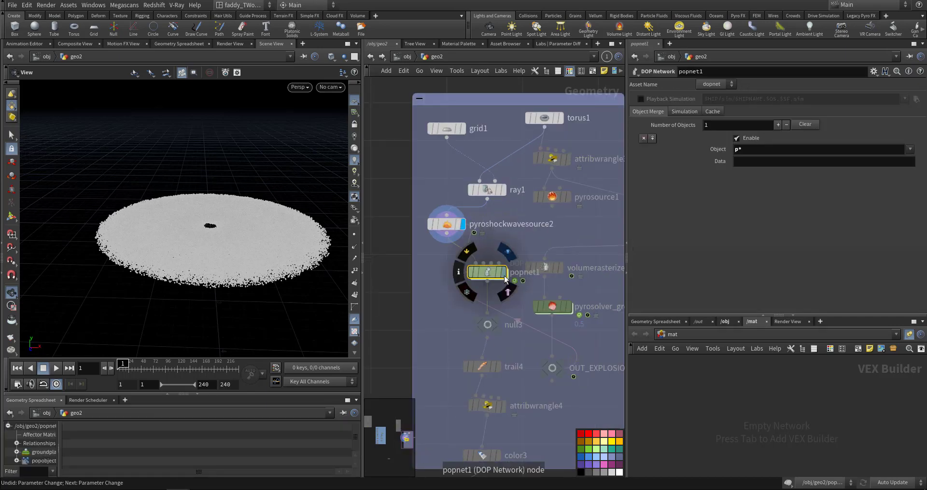
pyautogui.doubleClick(499, 275)
pyautogui.moveTo(507, 182); pyautogui.dragTo(454, 207)
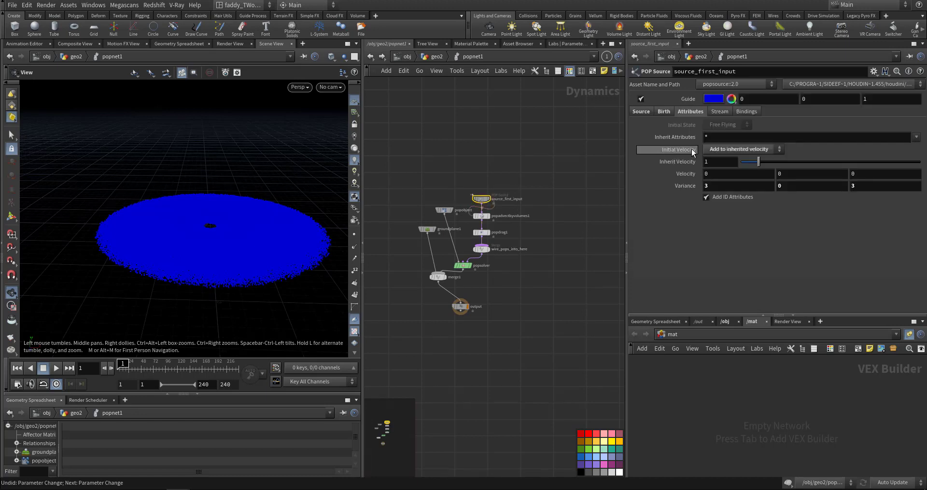
pyautogui.click(640, 113)
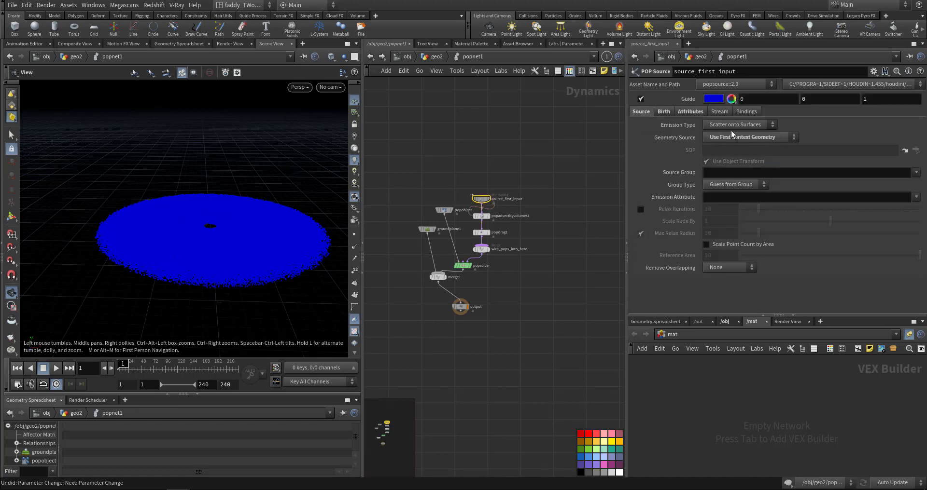
pyautogui.click(732, 125)
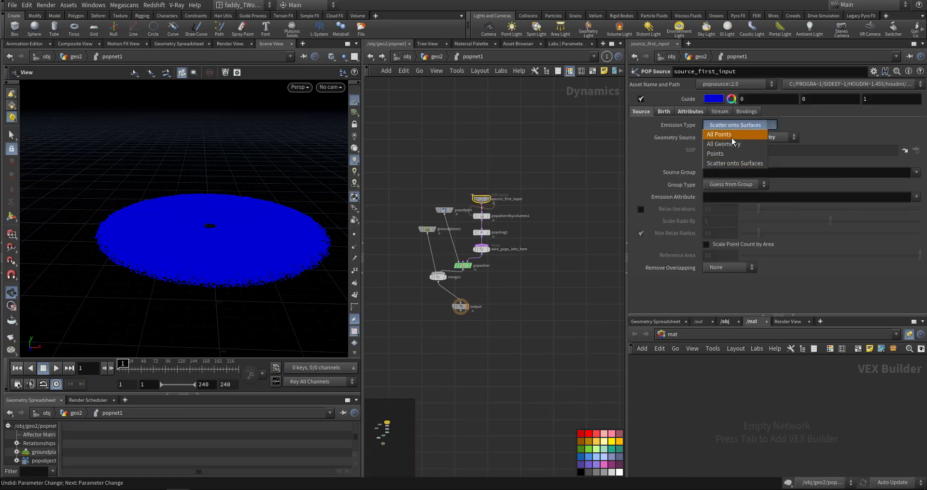
pyautogui.click(732, 137)
pyautogui.click(640, 99)
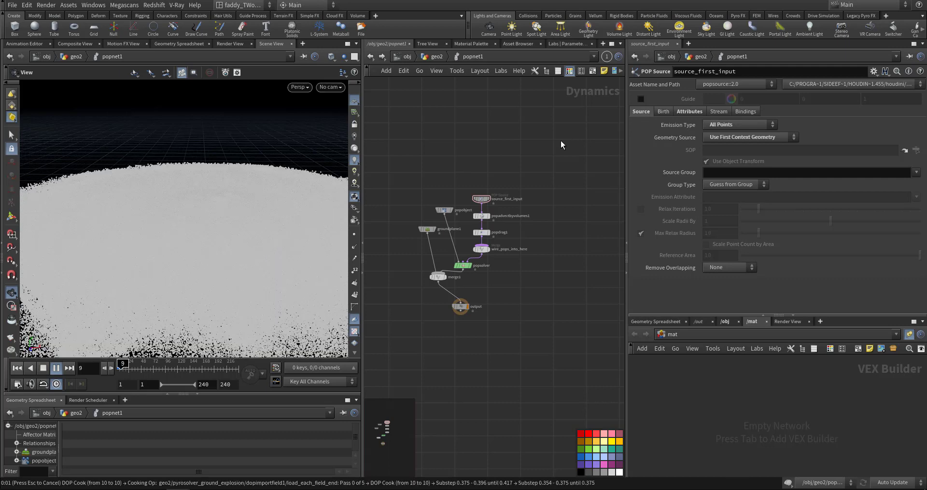
# Play the particle simulation to frame 17 and examine the particle cloud from a low, distant view.
pyautogui.hotkey('ctrl', 'z')
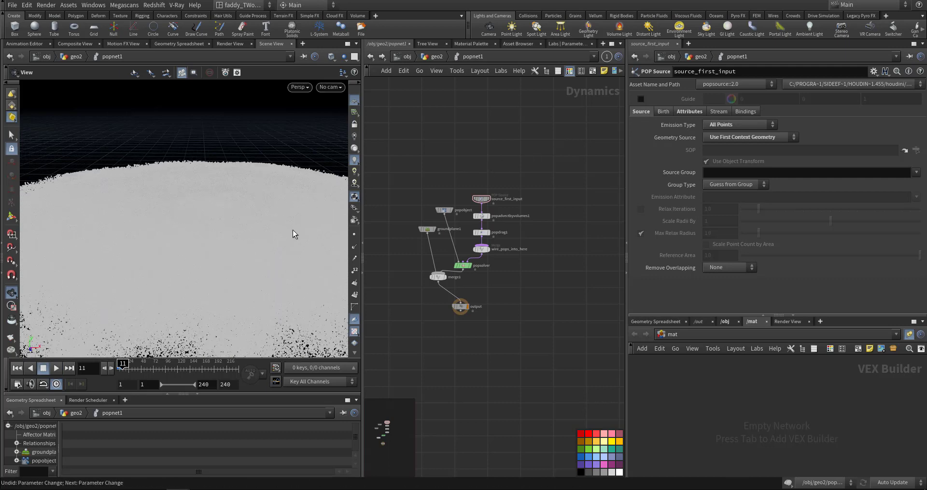
pyautogui.hotkey('ctrl', 'Up')
pyautogui.moveTo(281, 239); pyautogui.dragTo(313, 236)
pyautogui.press('Up')
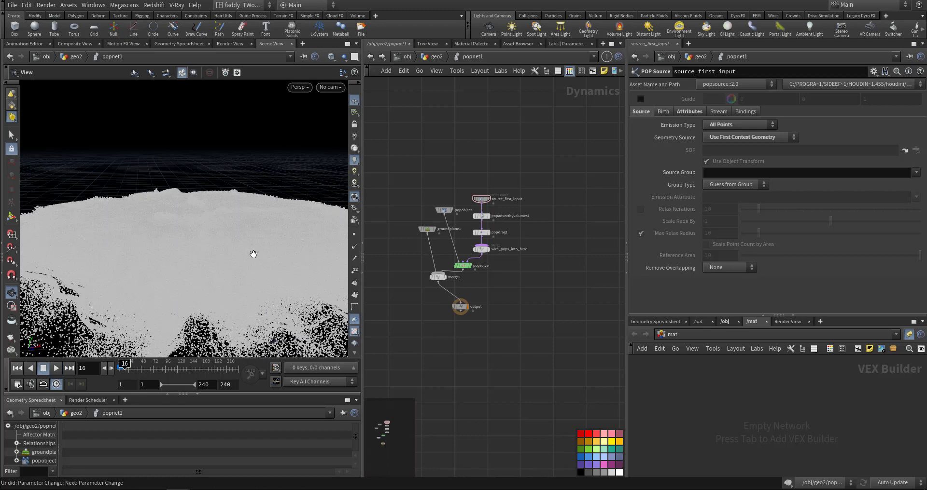
pyautogui.moveTo(249, 256); pyautogui.dragTo(182, 257, button='right')
pyautogui.moveTo(182, 257)
pyautogui.mouseDown()
pyautogui.moveTo(189, 241)
pyautogui.moveTo(184, 251)
pyautogui.mouseUp()
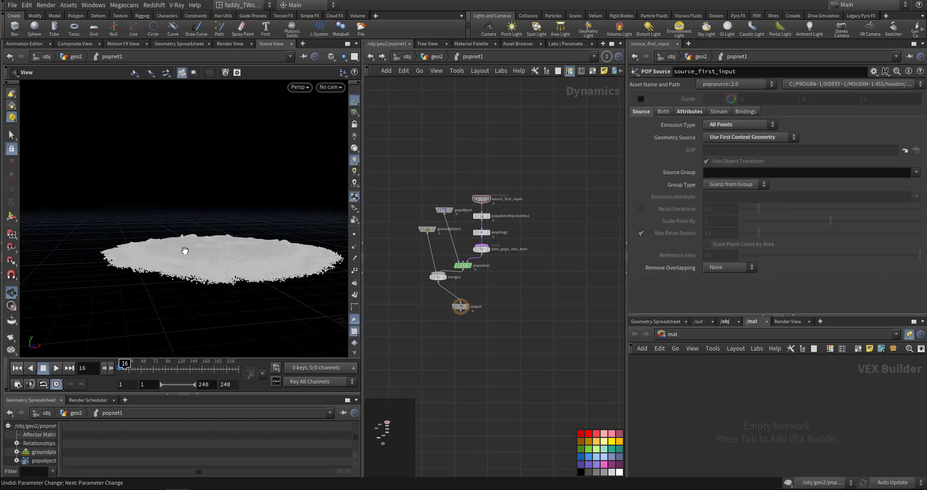
pyautogui.press('Escape')
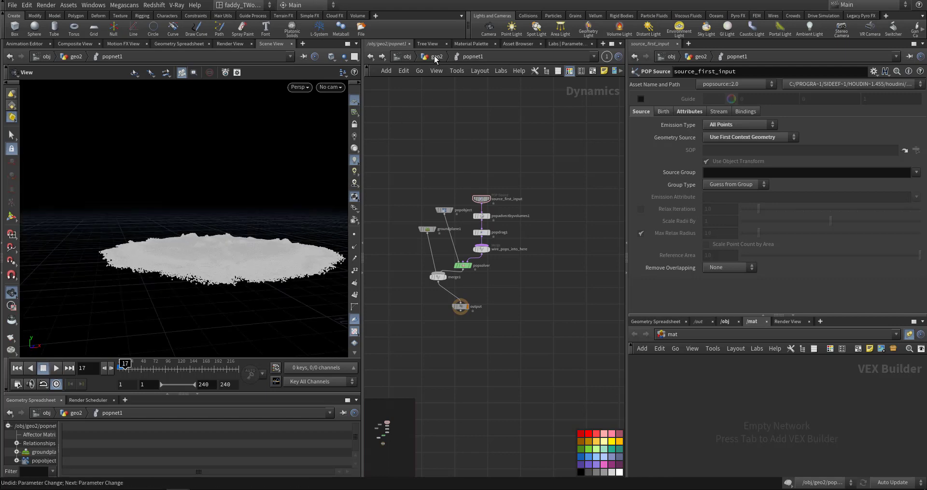
# Return to geo2, select pyroshockwavesource2 and inspect its node information.
pyautogui.click(436, 57)
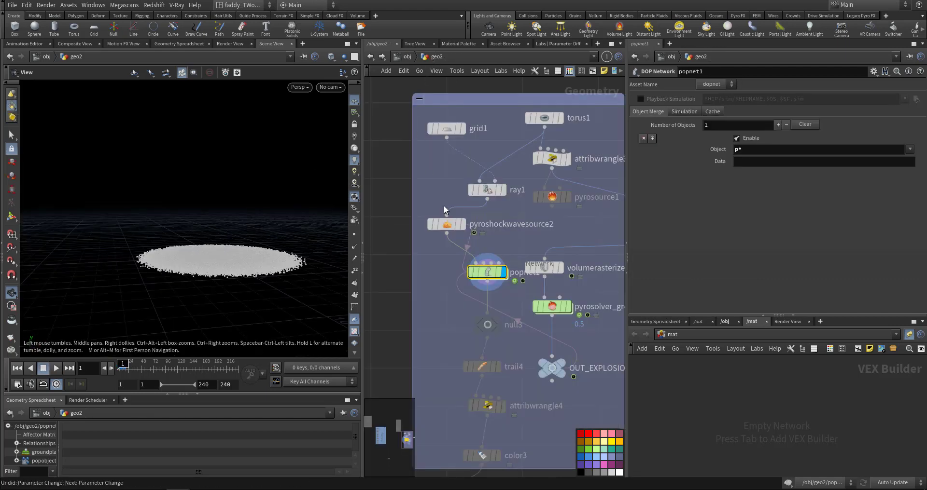
pyautogui.click(446, 226)
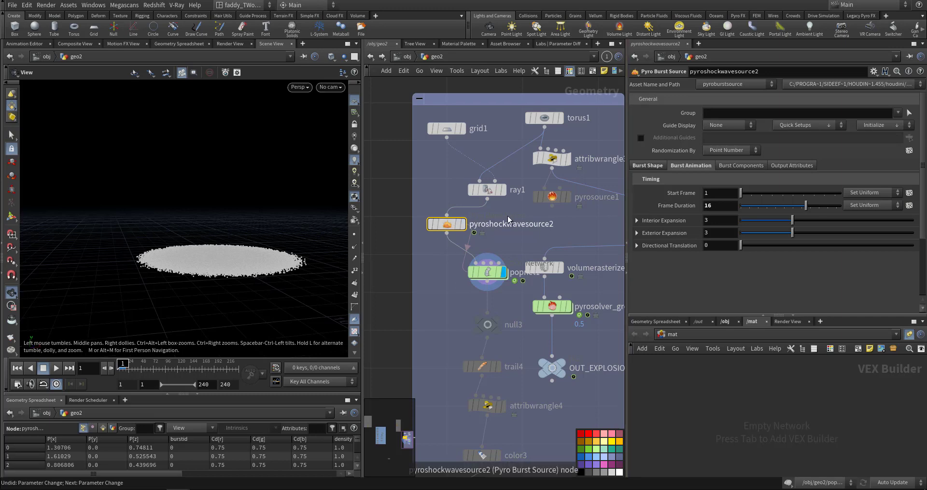
pyautogui.middleClick(445, 227)
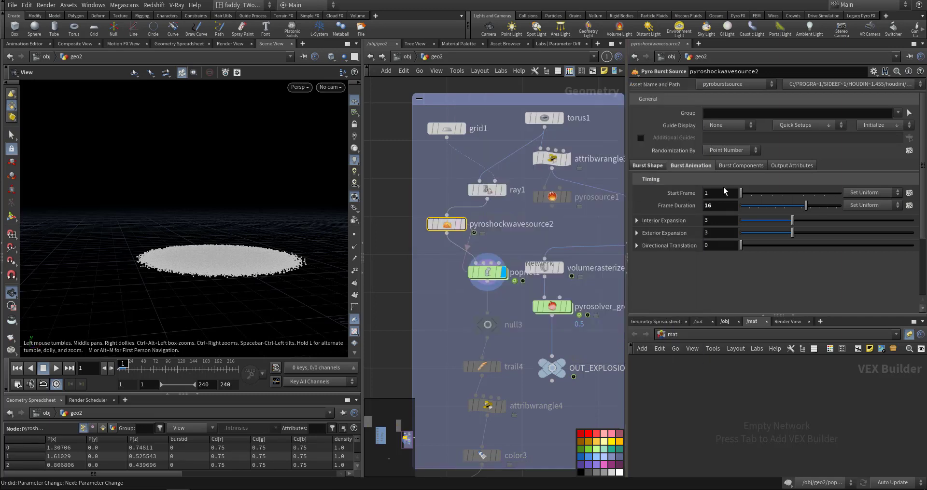
# Set the Point Separation of pyroshockwavesource2 to 0.329.
pyautogui.click(783, 167)
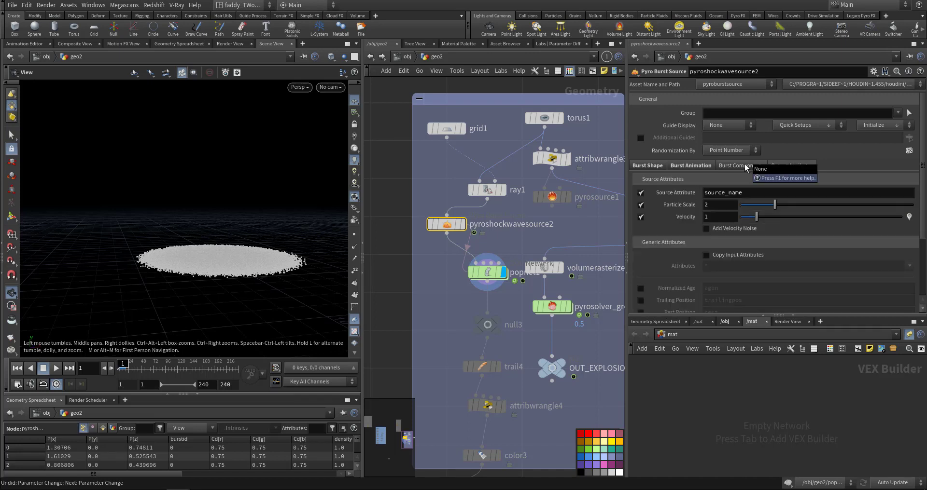
pyautogui.click(746, 167)
pyautogui.click(703, 167)
pyautogui.click(653, 166)
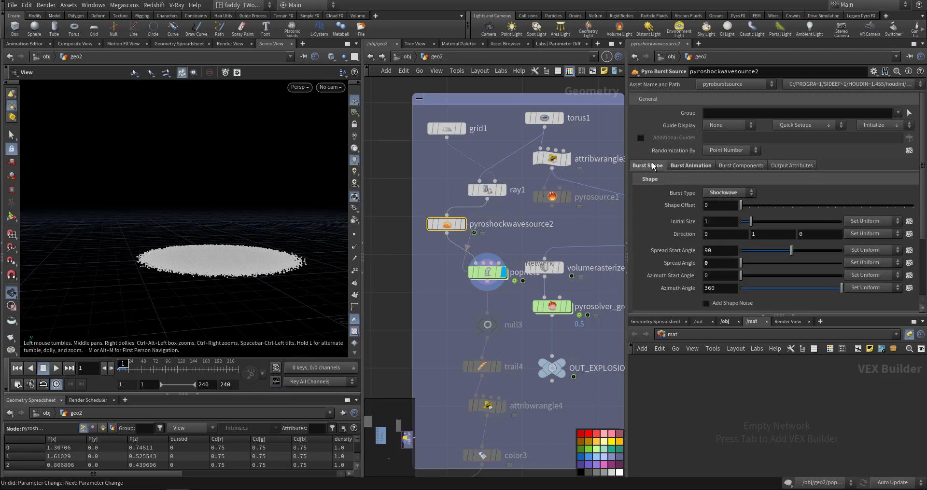
pyautogui.scroll(-3, 650, 294)
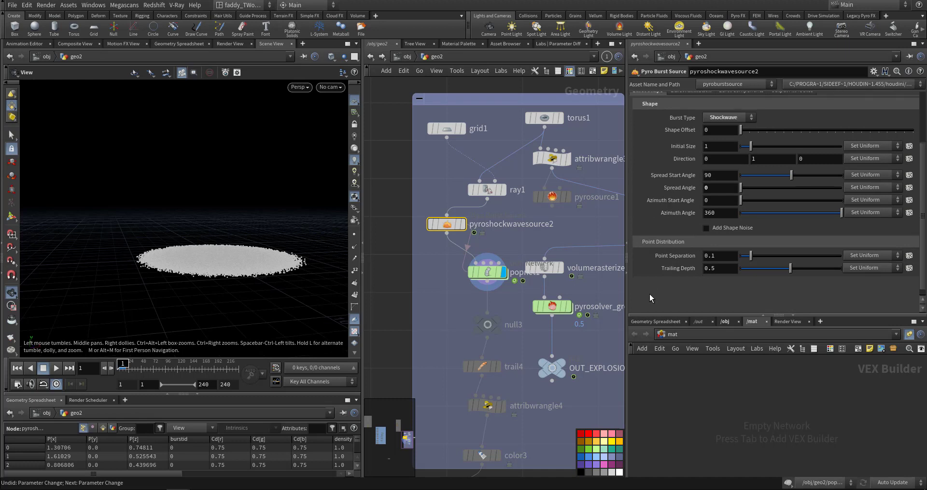
pyautogui.moveTo(750, 256); pyautogui.dragTo(774, 260)
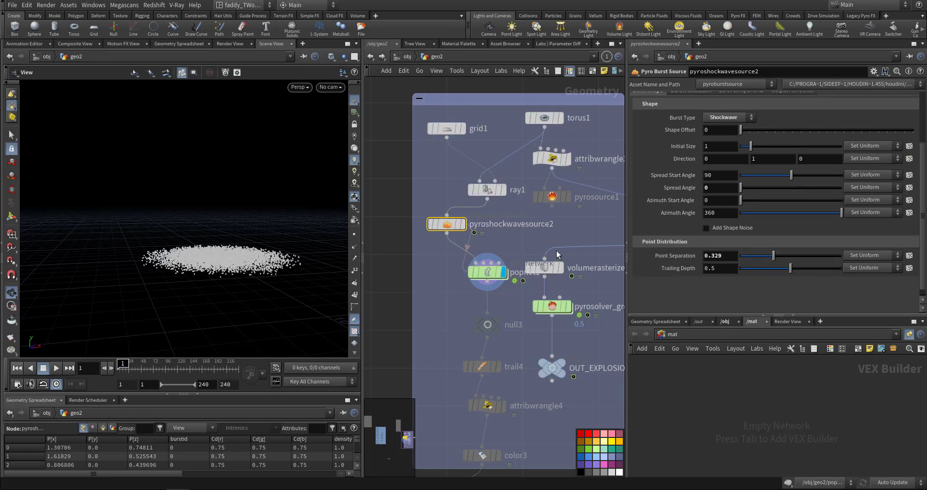
# Select popnet1, replay the particle simulation to examine the thinned particles, and return to frame 1.
pyautogui.click(489, 273)
pyautogui.press('Up')
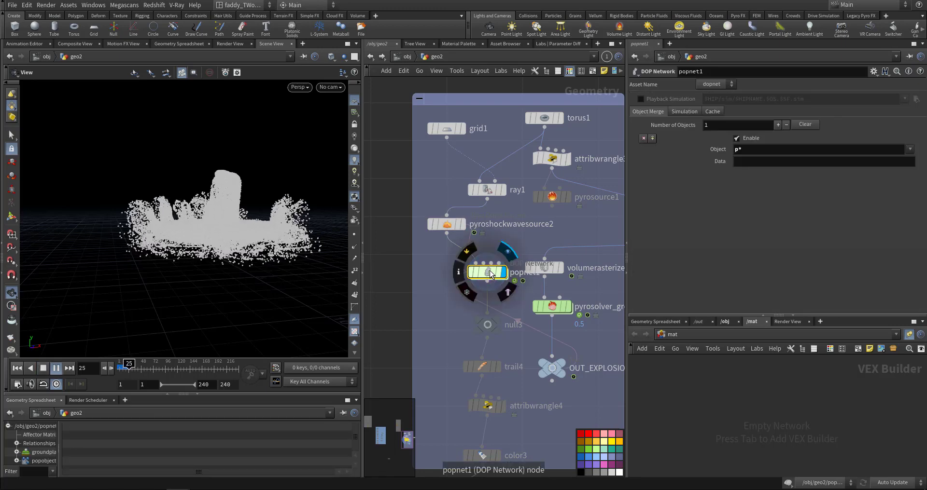
pyautogui.hotkey('ctrl', 'Up')
pyautogui.press('Up')
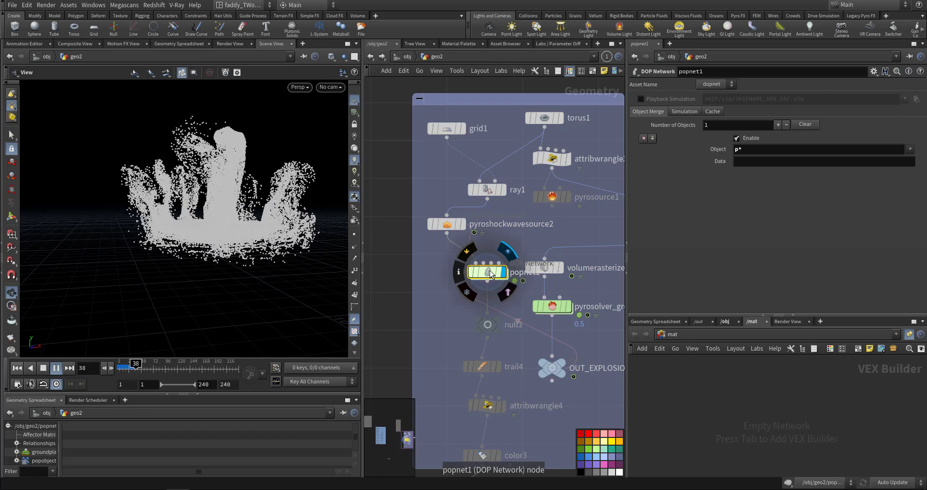
pyautogui.hotkey('ctrl', 'Up')
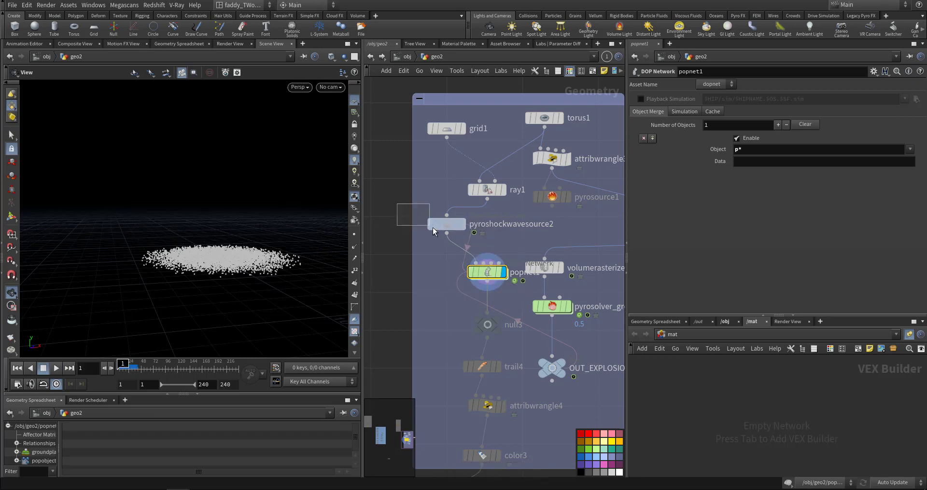
# Set the Frame Duration of pyroshockwavesource2 to 48, replay the simulation and return to the first frame.
pyautogui.moveTo(433, 227); pyautogui.dragTo(433, 228)
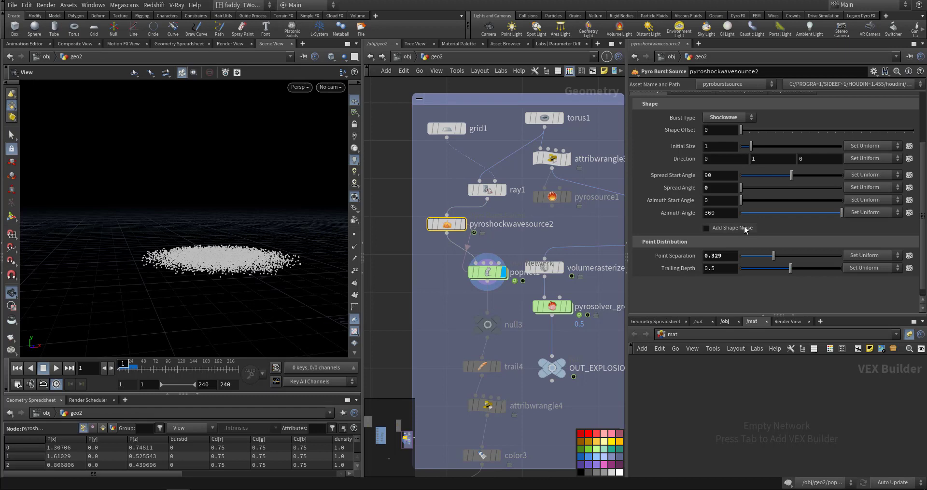
pyautogui.scroll(4, 766, 223)
pyautogui.click(691, 140)
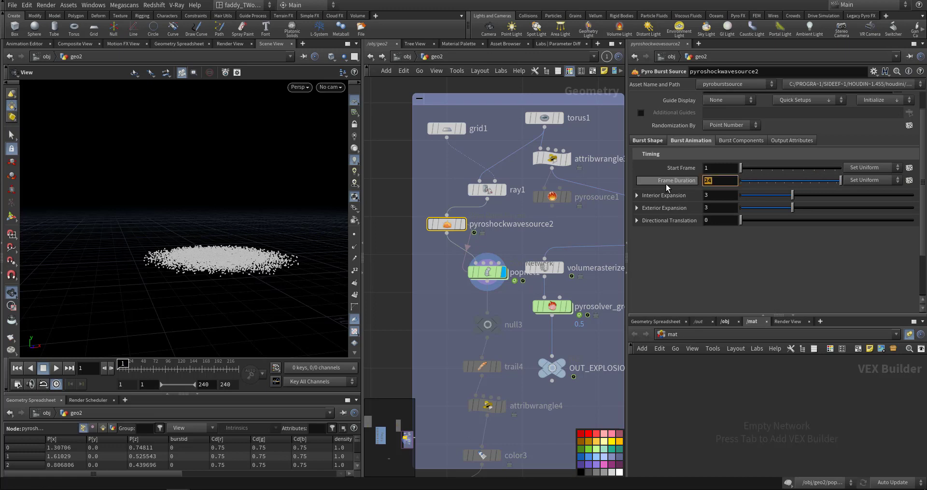
pyautogui.write('8')
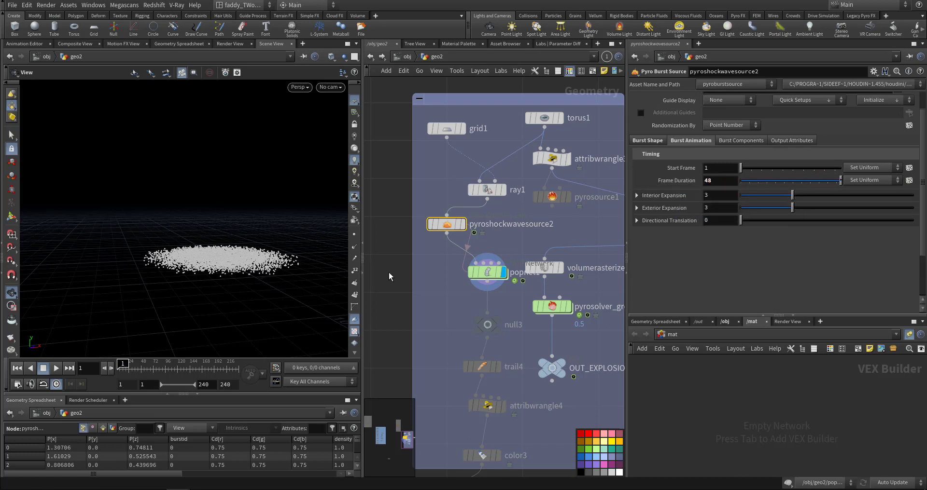
pyautogui.press('Up')
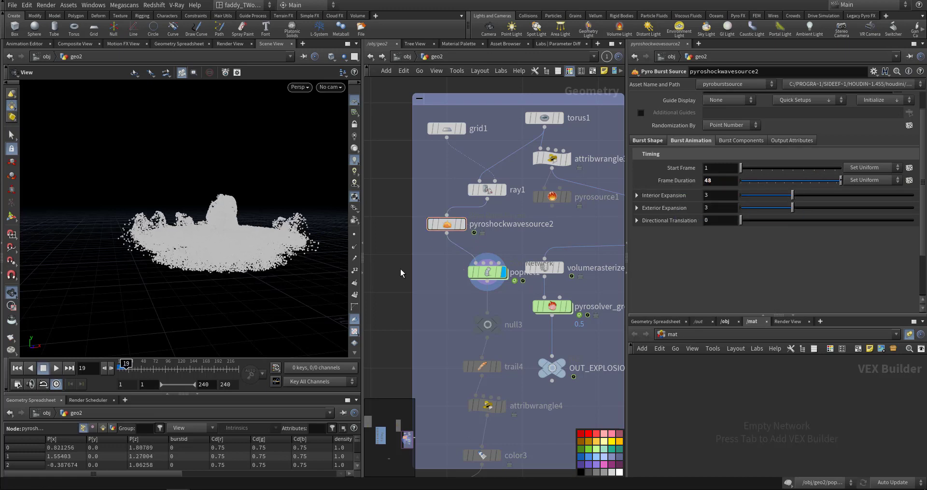
pyautogui.hotkey('ctrl', 'Up')
pyautogui.press('Up')
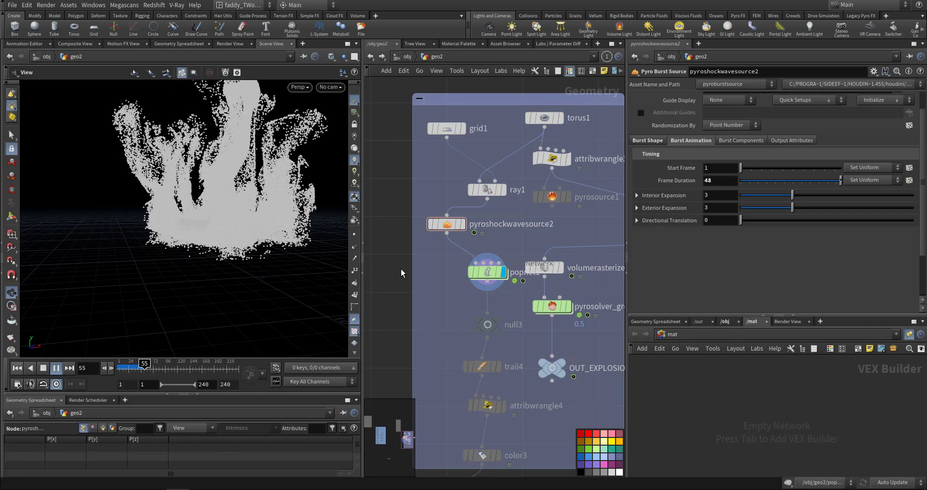
pyautogui.hotkey('ctrl', 'Up')
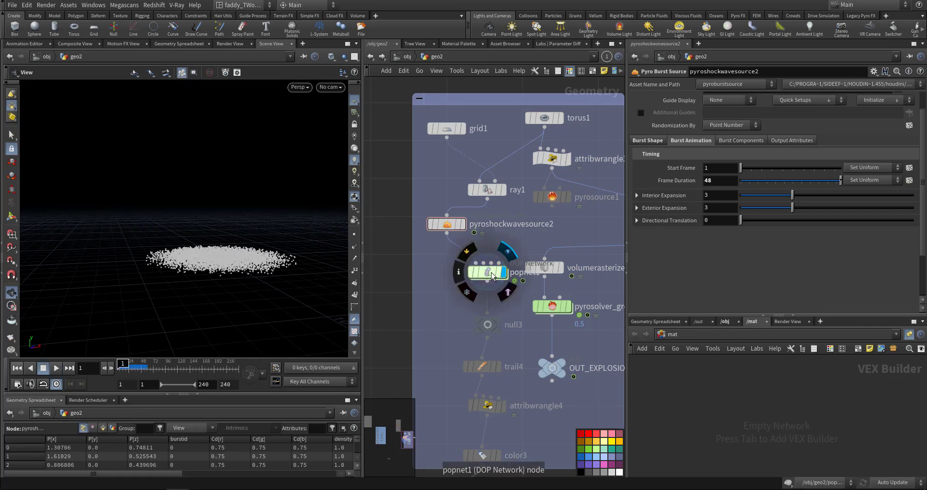
# Inside popnet1, set the Life Expectancy of source_first_input to 1 and its Life Variance to 0.5, and replay the simulation.
pyautogui.doubleClick(489, 273)
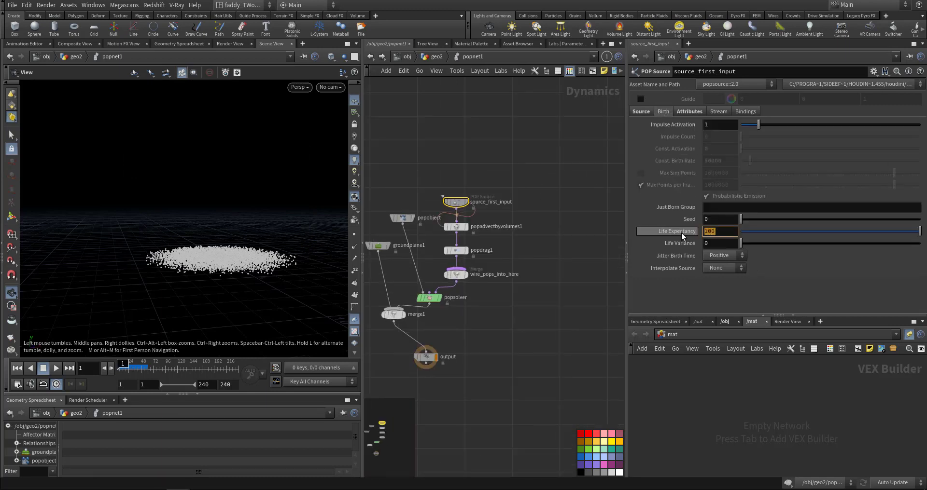
pyautogui.write('1')
pyautogui.press('Tab')
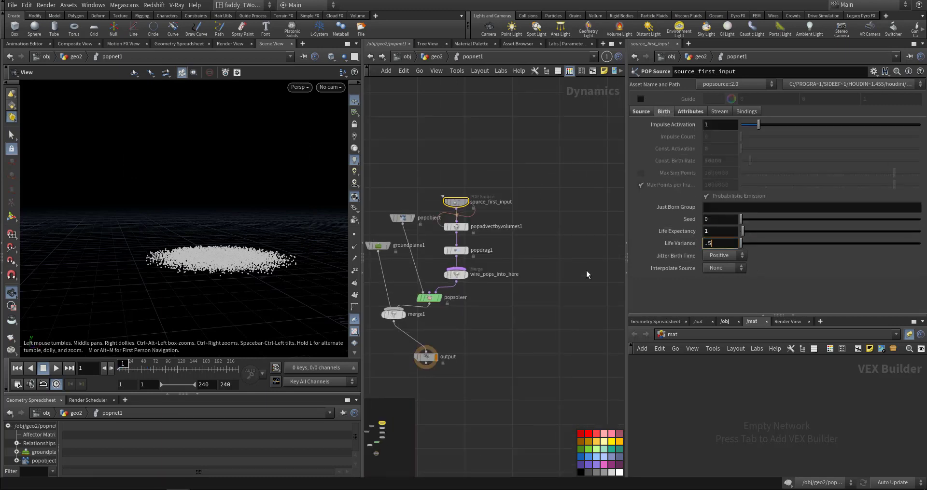
pyautogui.press('Up')
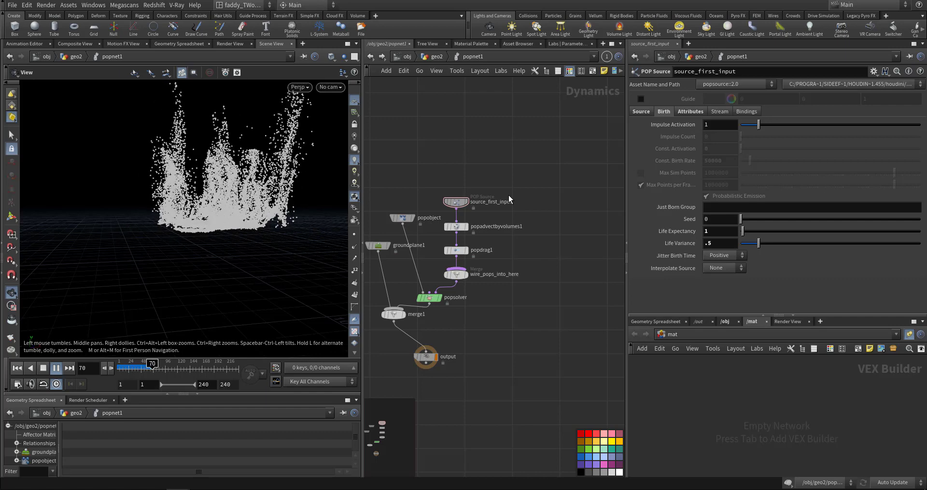
pyautogui.hotkey('ctrl', 'Up')
# Back in geo2, change the attribwrangle3 code to @v = set(@P.x, 0, @P.z); and replay the simulation.
pyautogui.click(435, 56)
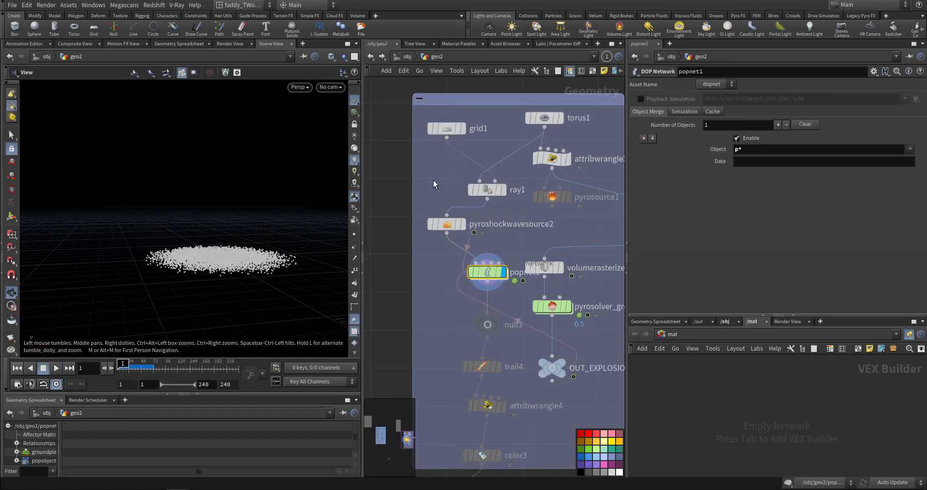
pyautogui.moveTo(452, 208); pyautogui.dragTo(440, 216, button='middle')
pyautogui.click(440, 231)
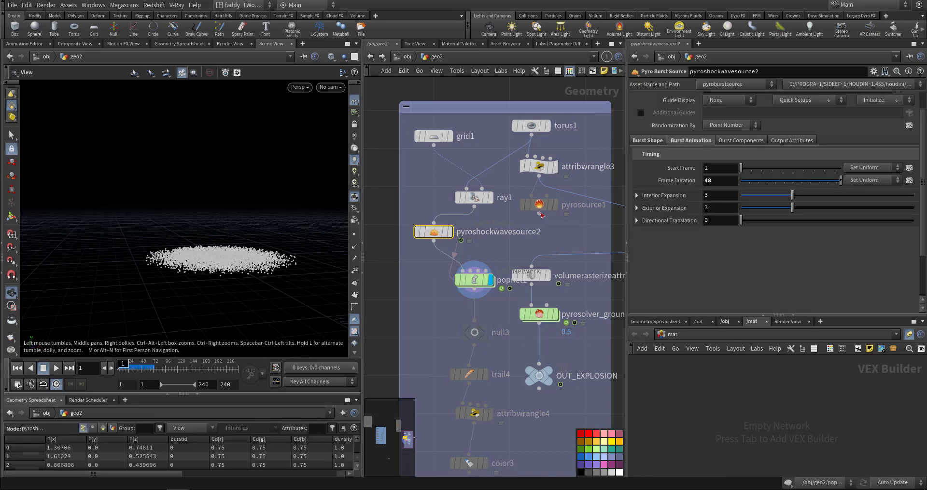
pyautogui.click(539, 166)
pyautogui.click(728, 197)
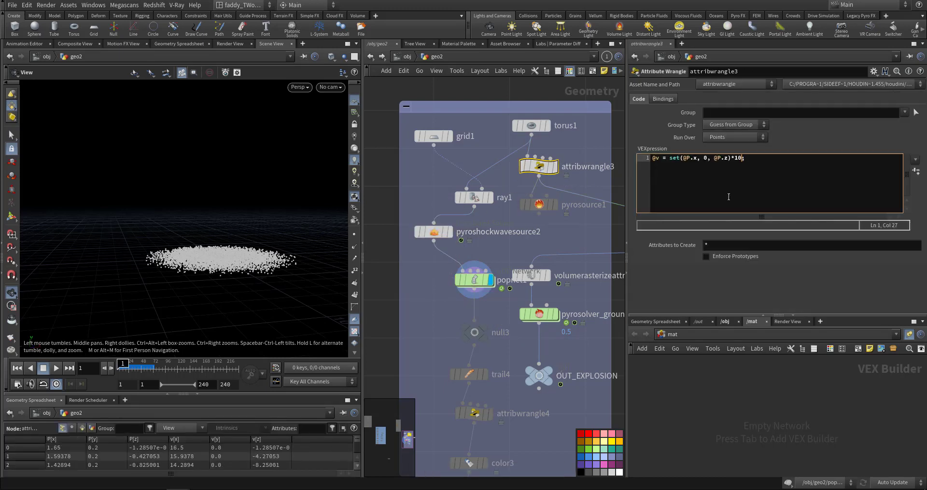
pyautogui.click(427, 276)
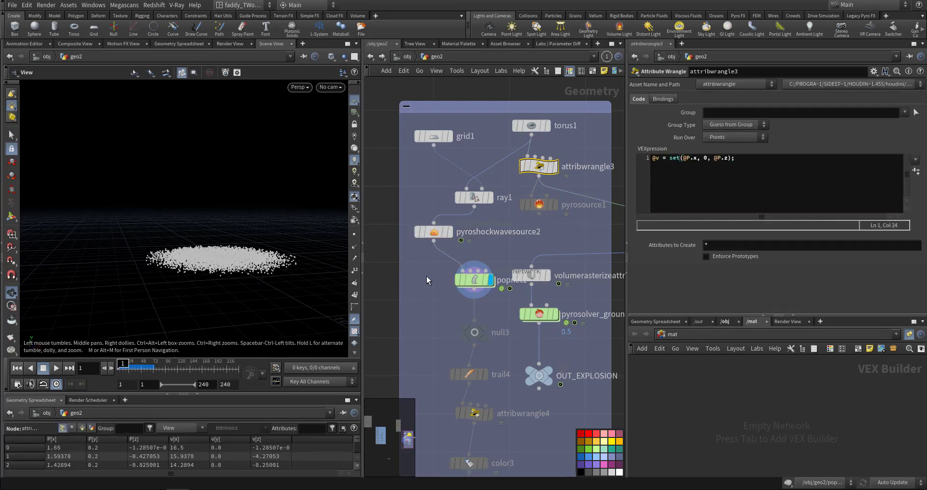
pyautogui.press('Up')
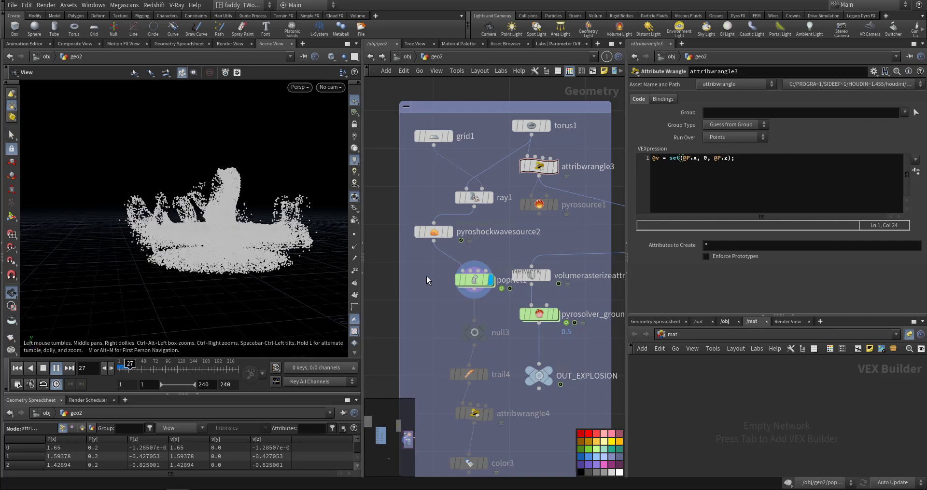
pyautogui.hotkey('ctrl', 'Up')
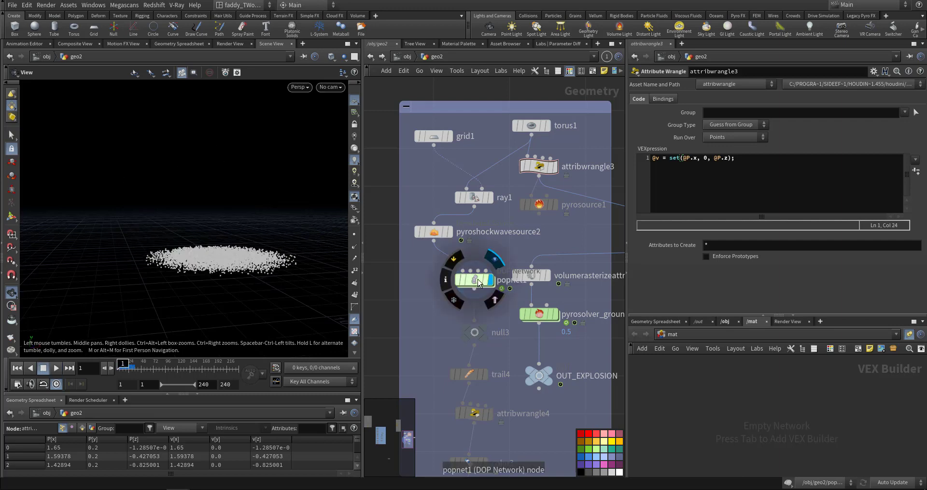
# Inside popnet1, insert a Gravity Force node between merge1 and output, and replay the simulation.
pyautogui.doubleClick(476, 280)
pyautogui.moveTo(507, 295); pyautogui.dragTo(527, 327, button='middle')
pyautogui.scroll(4, 511, 290)
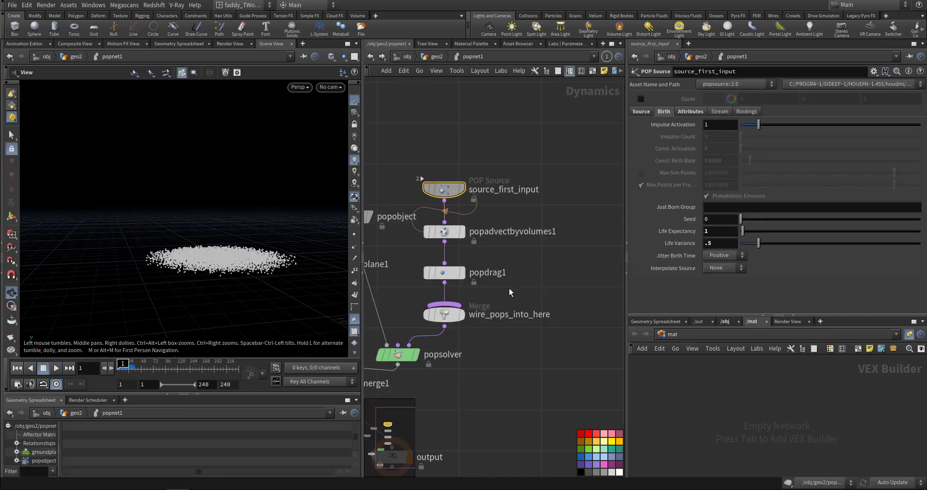
pyautogui.click(448, 270)
pyautogui.click(444, 233)
pyautogui.moveTo(515, 364); pyautogui.dragTo(573, 263, button='middle')
pyautogui.press('Tab')
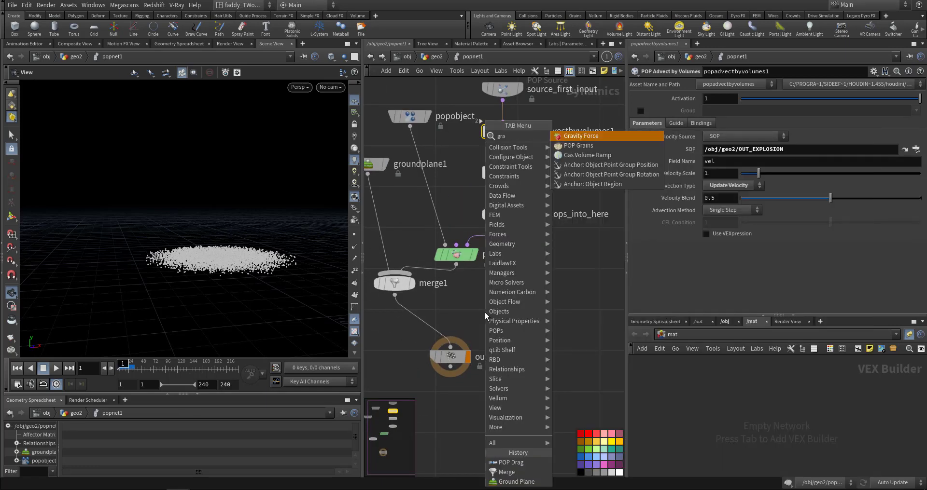
pyautogui.press('Escape')
pyautogui.click(427, 324)
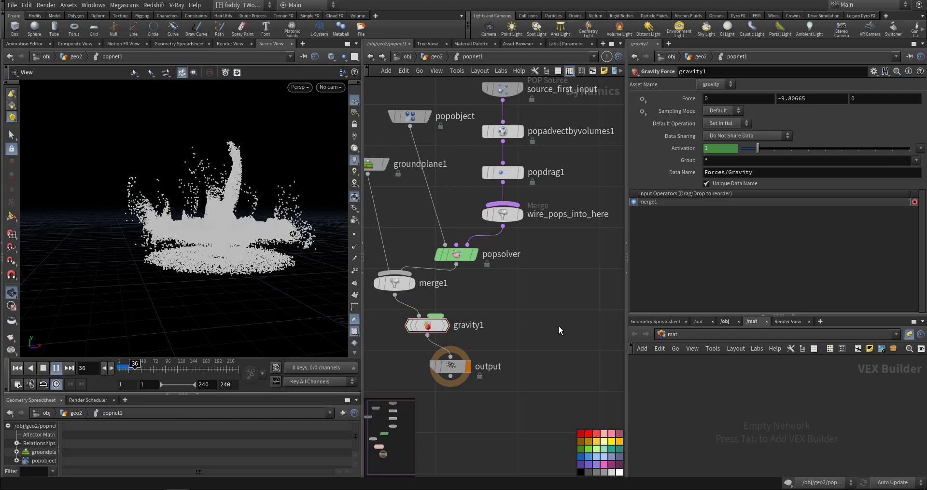
pyautogui.moveTo(548, 308); pyautogui.dragTo(541, 319, button='middle')
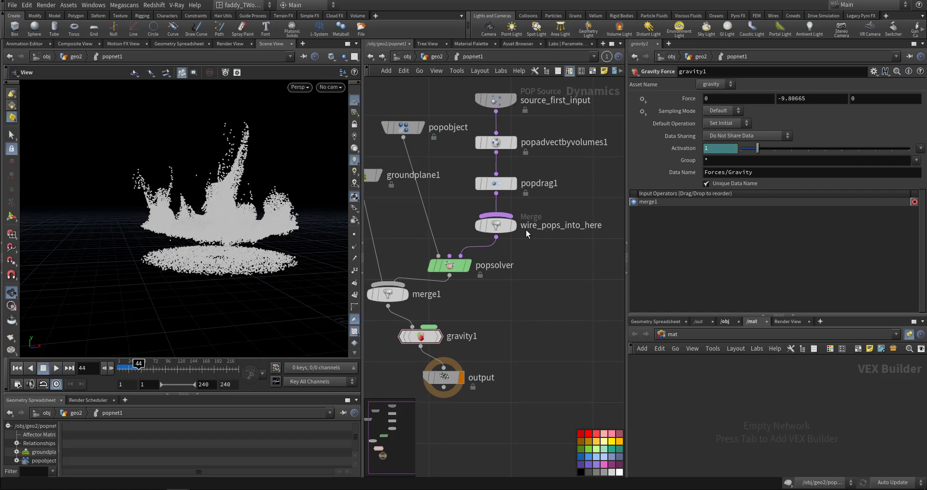
pyautogui.hotkey('ctrl', 'Up')
# Set the Advection Type of popadvectbyvolumes1 to Update Position and replay the simulation.
pyautogui.click(509, 145)
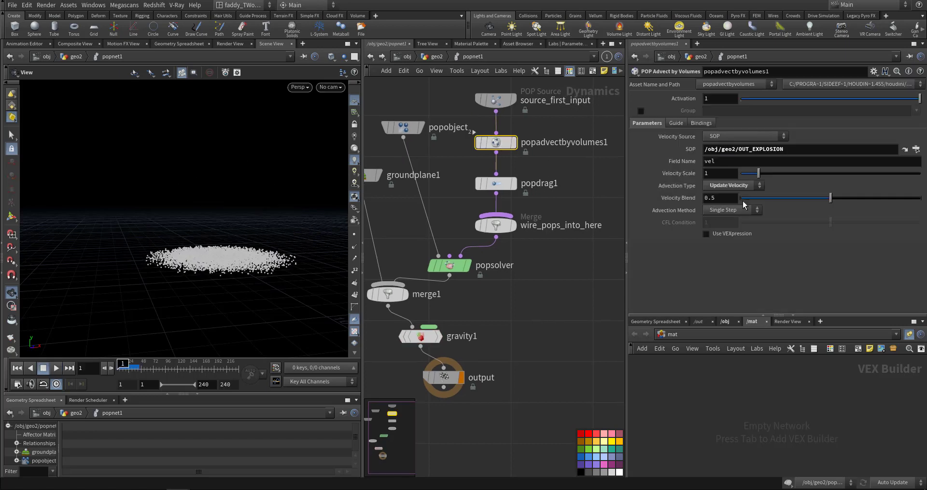
pyautogui.click(733, 186)
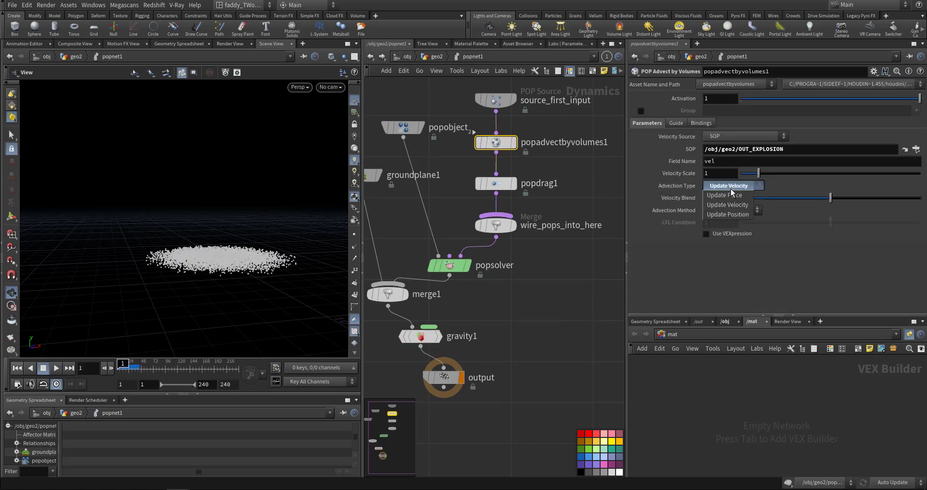
pyautogui.click(729, 215)
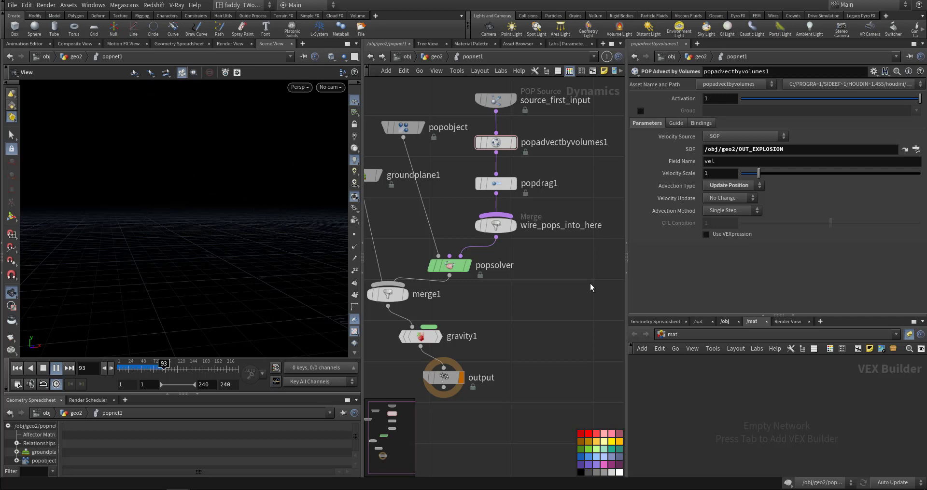
pyautogui.hotkey('ctrl', 'Up')
# Review the Source and Birth settings of source_first_input.
pyautogui.moveTo(573, 280); pyautogui.dragTo(558, 330, button='middle')
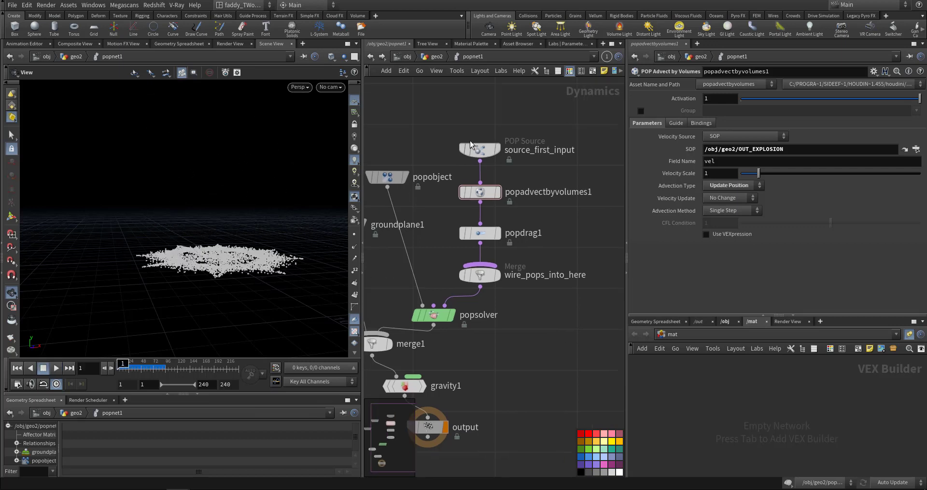
pyautogui.click(484, 150)
pyautogui.click(639, 111)
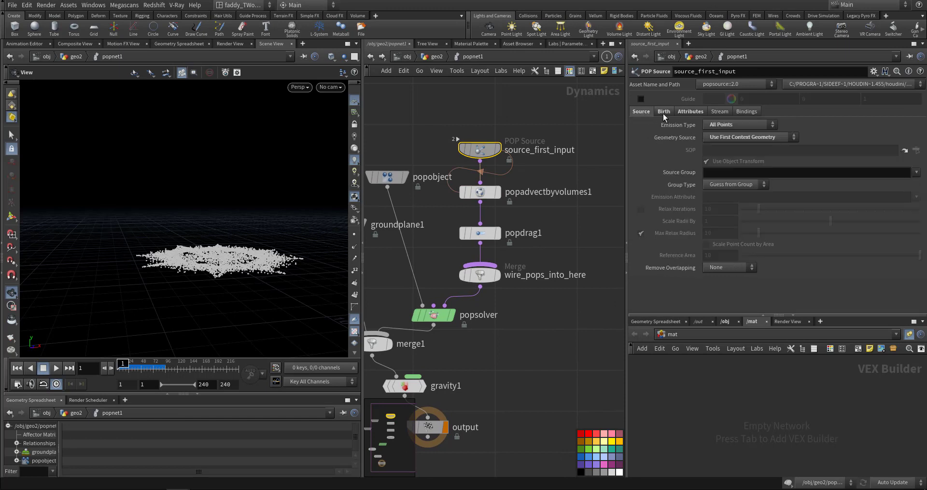
pyautogui.click(662, 112)
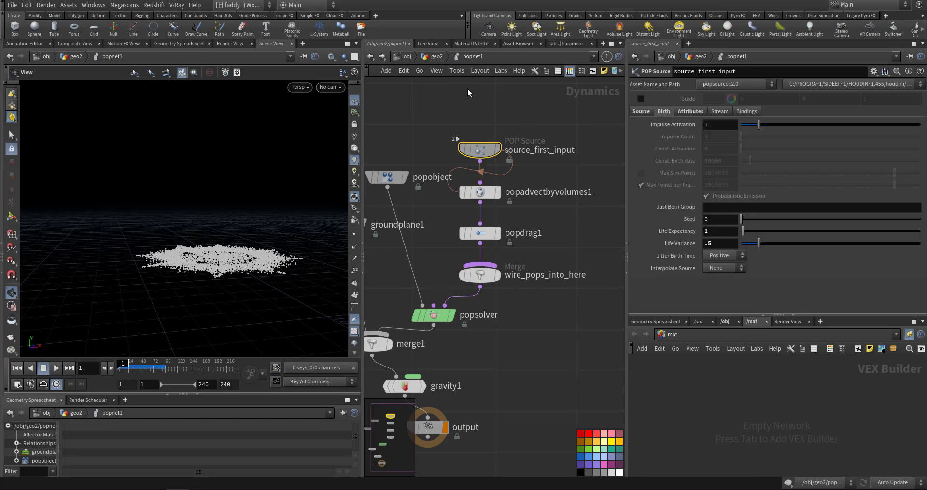
# Back in geo2, display null3, trail4 and attribwrangle4 below popnet1 in turn, ending with the display on color3.
pyautogui.click(436, 56)
pyautogui.scroll(-6, 475, 243)
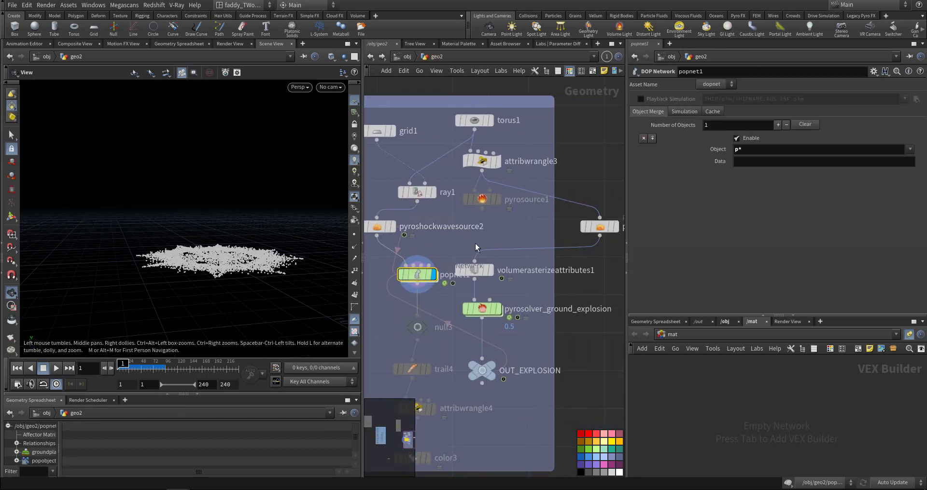
pyautogui.moveTo(554, 274); pyautogui.dragTo(587, 278, button='middle')
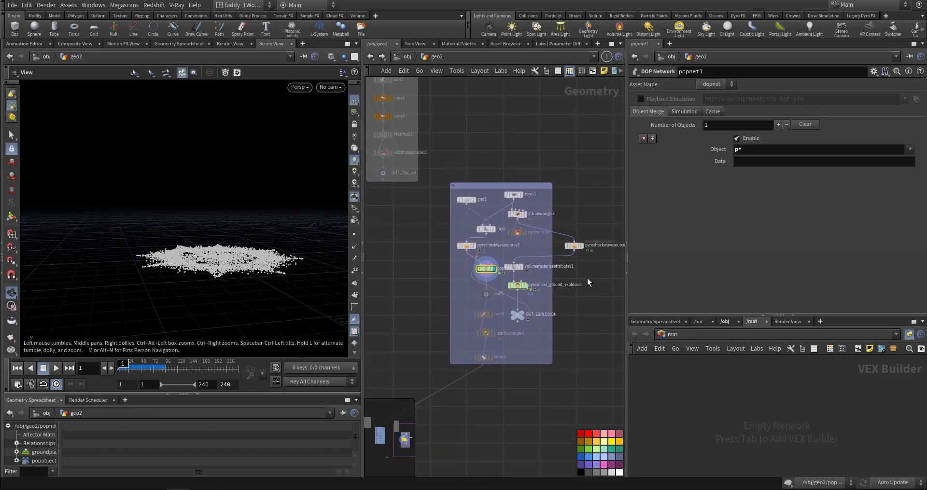
pyautogui.scroll(5, 514, 251)
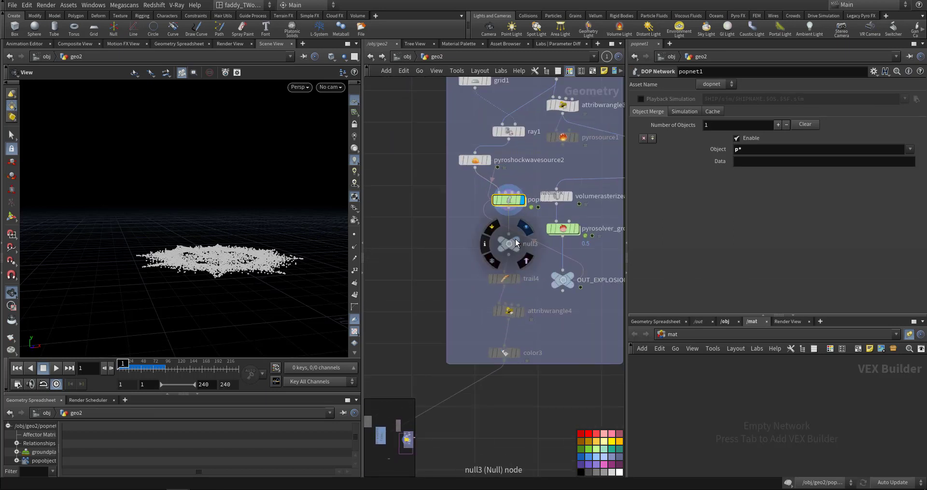
pyautogui.press('r')
pyautogui.click(506, 282)
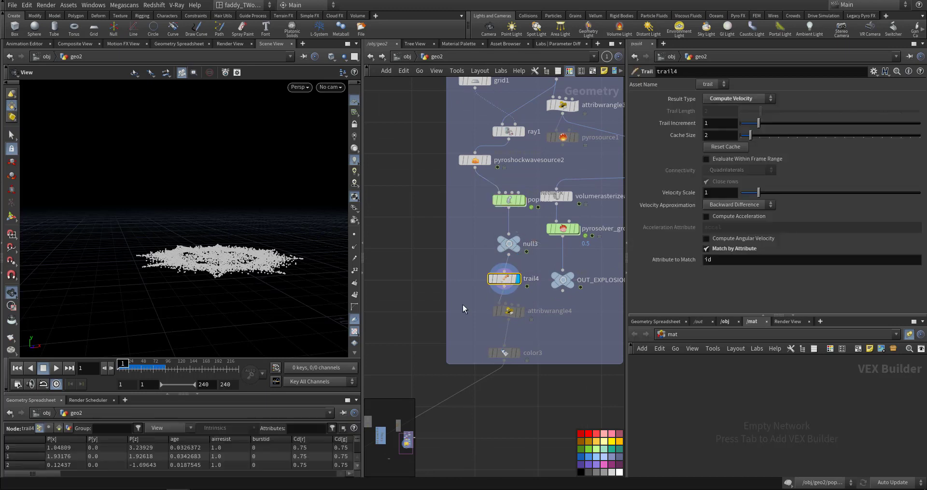
pyautogui.moveTo(506, 282); pyautogui.dragTo(516, 231, button='middle')
pyautogui.click(534, 262)
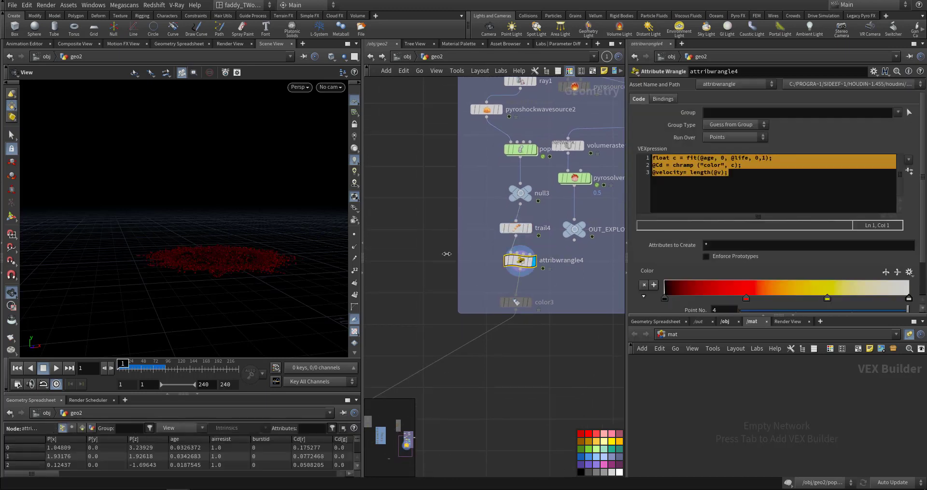
pyautogui.click(530, 303)
pyautogui.moveTo(523, 349); pyautogui.dragTo(498, 306, button='middle')
# Play the colored particle simulation from color3 and rewind it, checking the velocity-based colors over time.
pyautogui.press('Up')
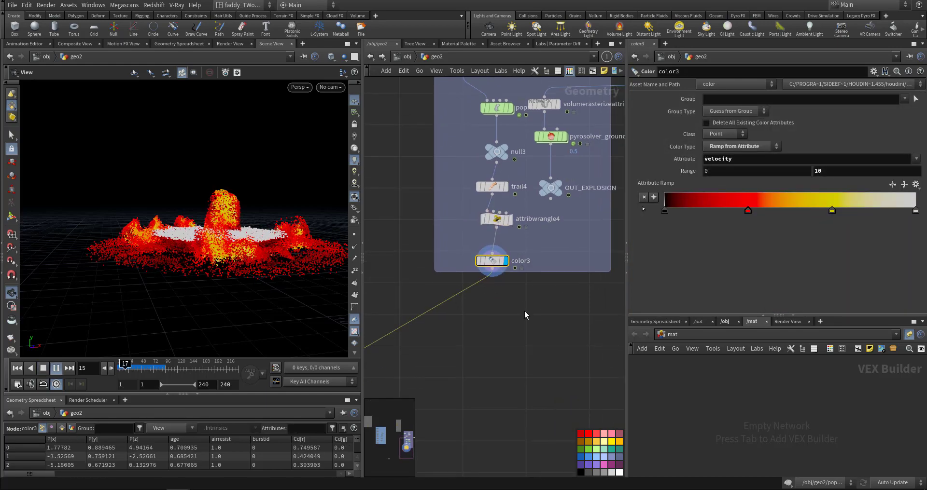
pyautogui.hotkey('ctrl', 'Up')
pyautogui.press('Up')
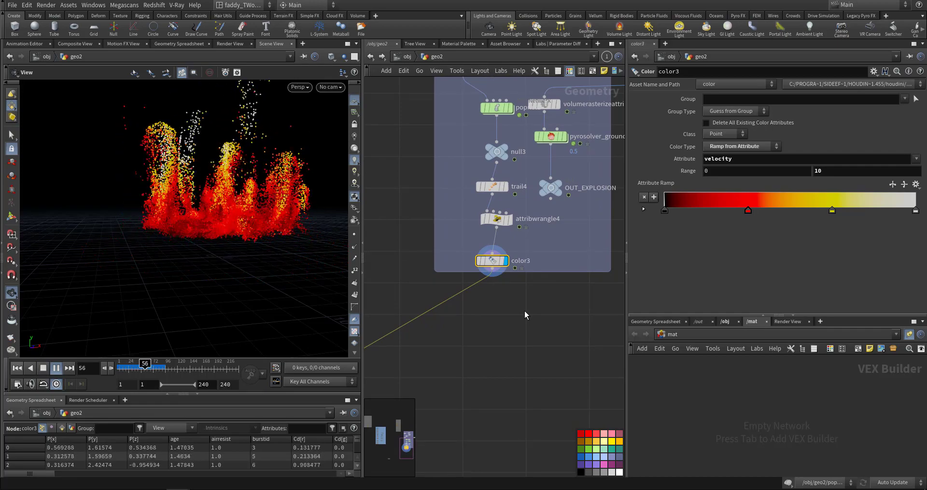
pyautogui.hotkey('ctrl', 'Up')
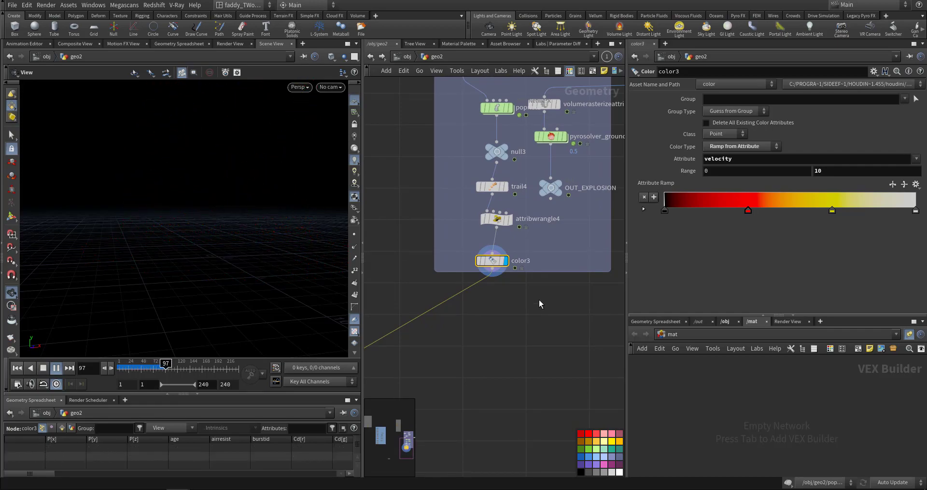
# In popnet1, set the Emission Type of source_first_input to Points and open its Const. Activation expression $F%10==0.
pyautogui.press('h')
pyautogui.doubleClick(463, 267)
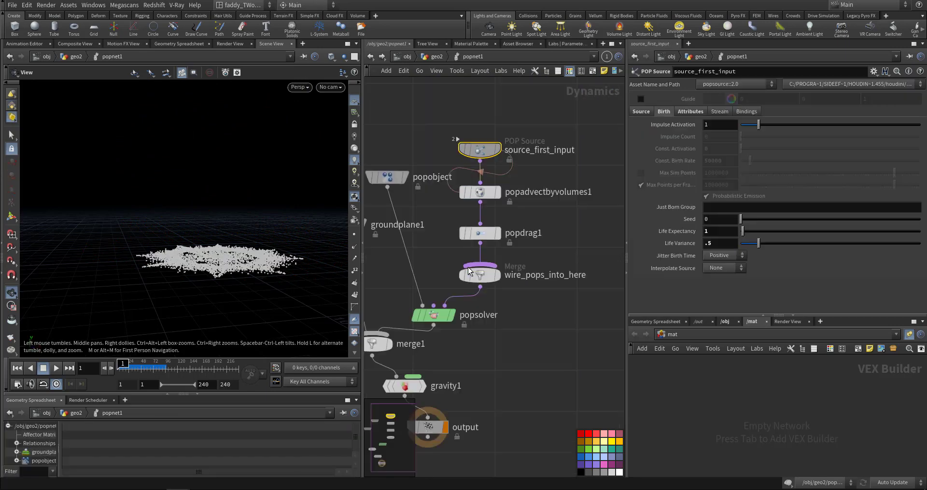
pyautogui.click(642, 111)
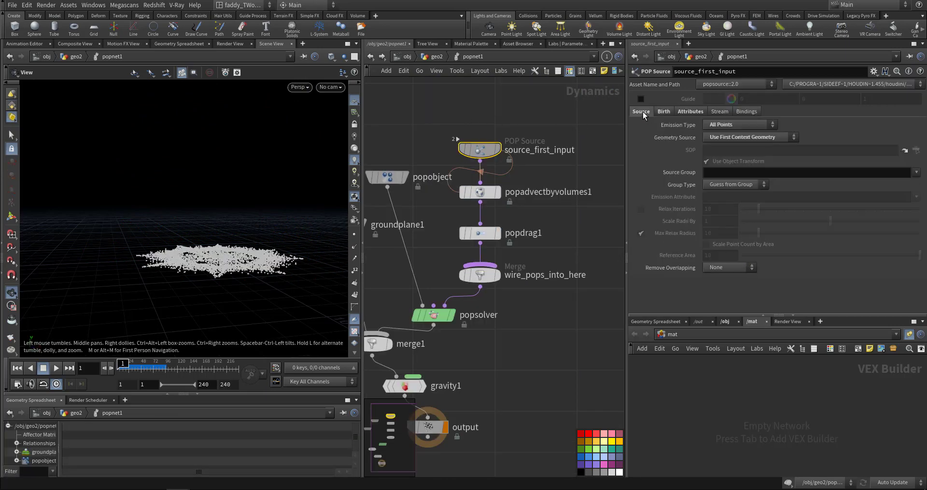
pyautogui.click(722, 126)
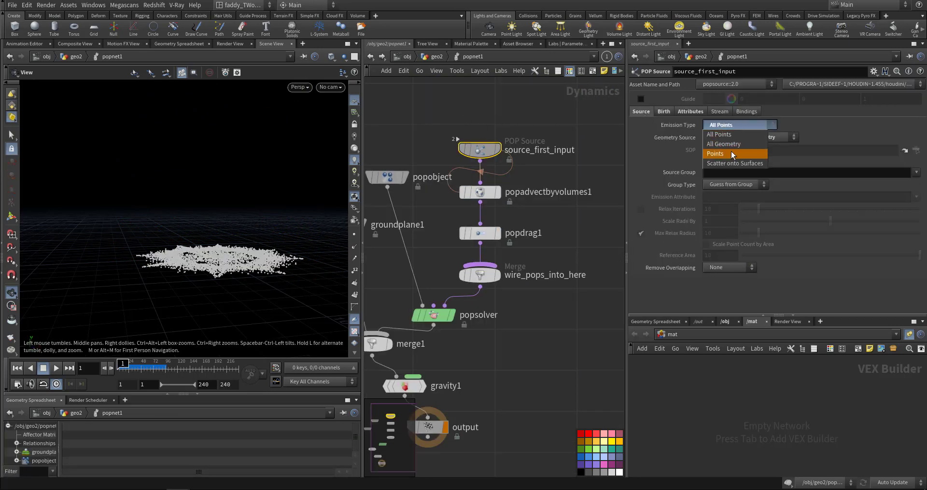
pyautogui.click(731, 154)
pyautogui.click(715, 127)
pyautogui.click(718, 153)
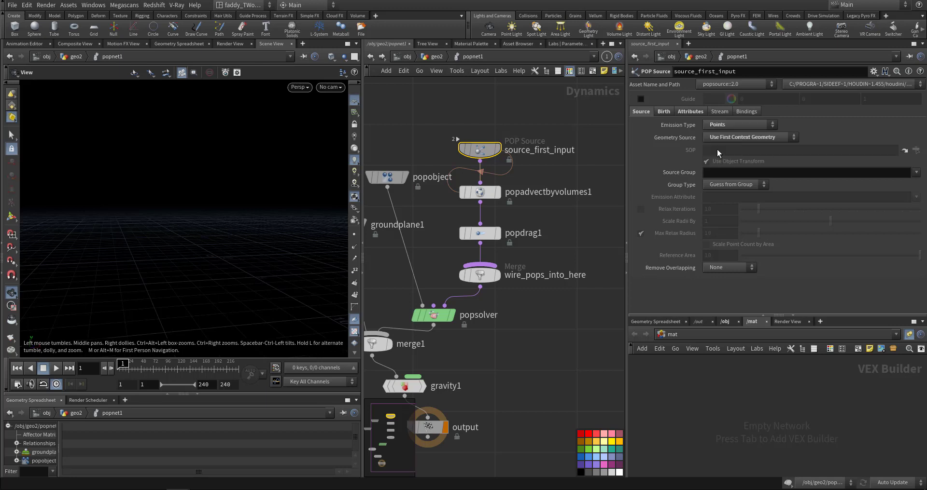
pyautogui.click(664, 112)
pyautogui.click(687, 151)
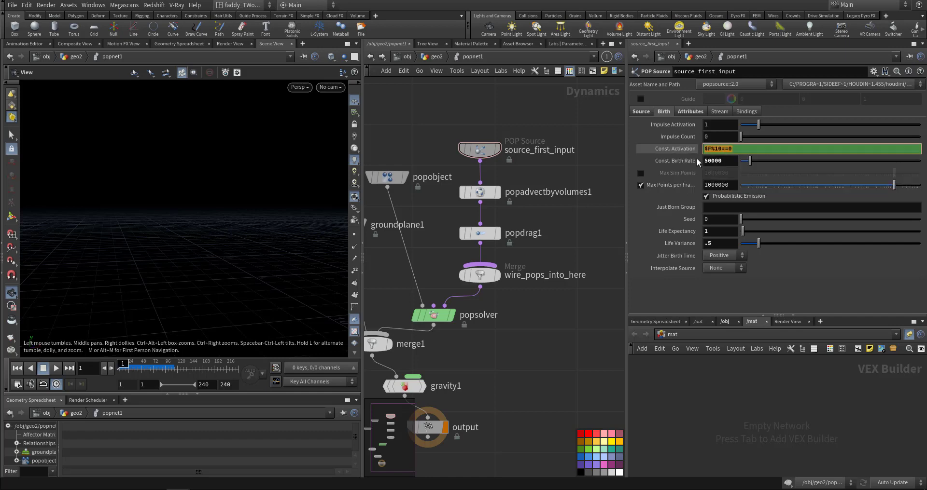
pyautogui.press('Up')
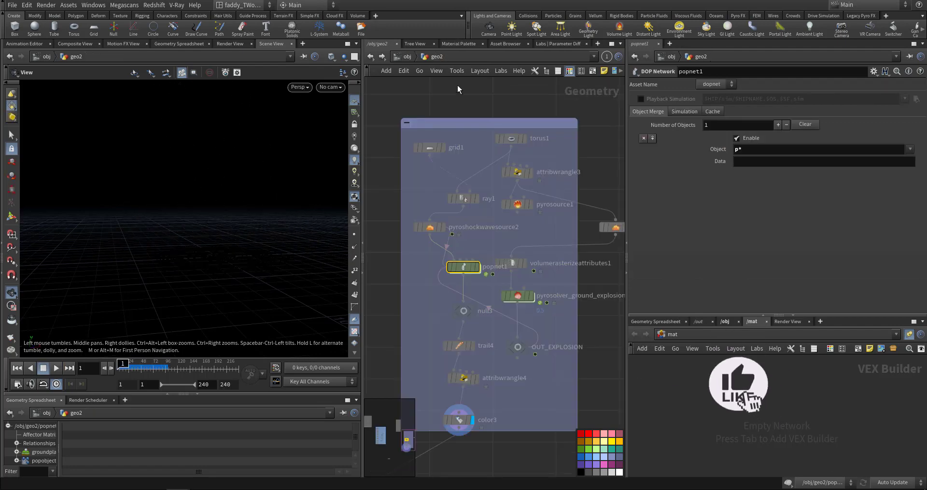
# In geo2, display pyrosolver_ground_explosion and play its simulation, viewing the whole smoke column before rewinding.
pyautogui.moveTo(594, 319); pyautogui.dragTo(555, 293, button='middle')
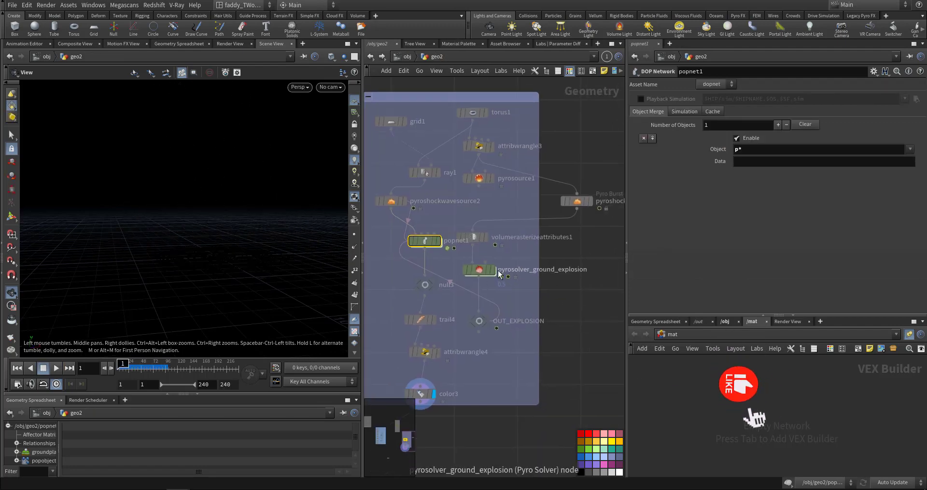
pyautogui.click(492, 270)
pyautogui.click(479, 270)
pyautogui.press('Up')
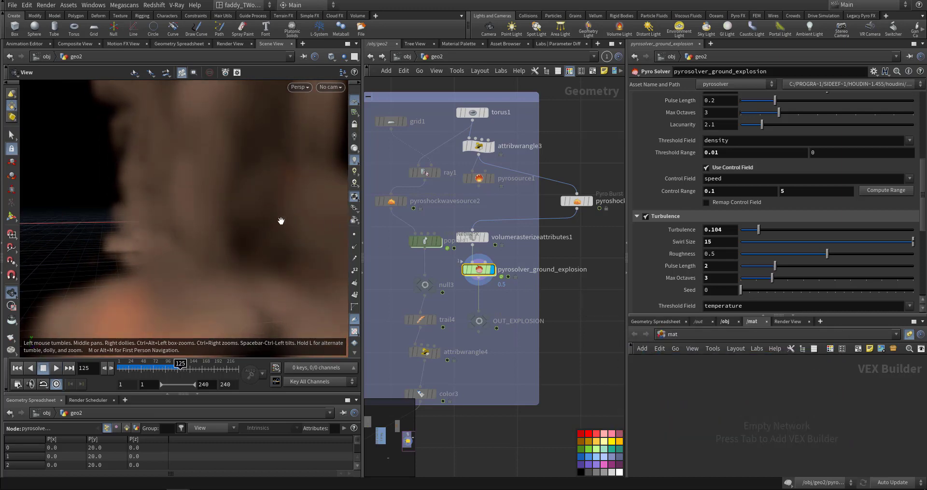
pyautogui.moveTo(281, 221); pyautogui.dragTo(267, 235)
pyautogui.moveTo(267, 235); pyautogui.dragTo(258, 251, button='right')
pyautogui.moveTo(258, 251); pyautogui.dragTo(206, 216)
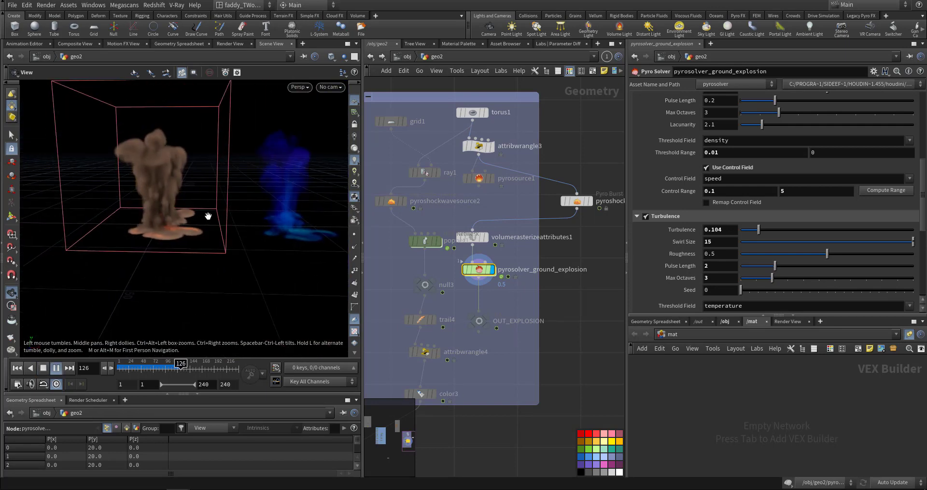
pyautogui.hotkey('ctrl', 'Up')
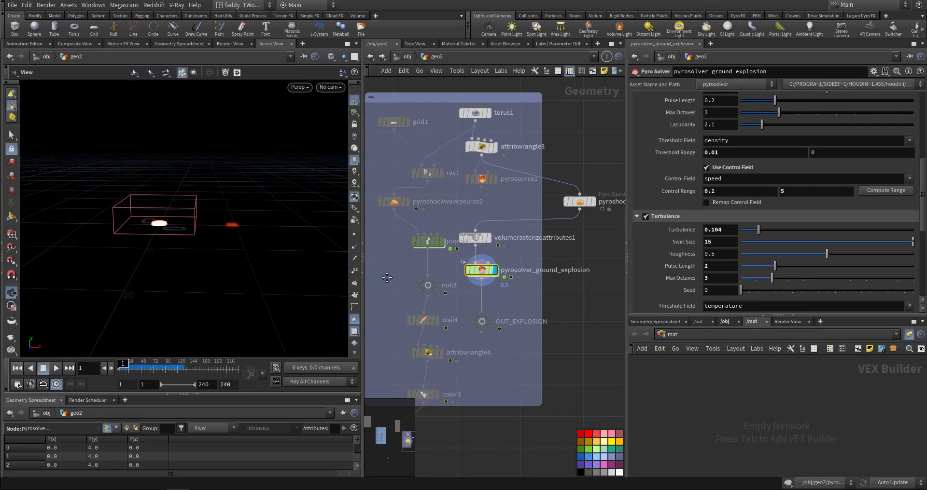
# Set the Voxel Size of pyrosolver_ground_explosion to 1 and replay the simulation.
pyautogui.moveTo(387, 279); pyautogui.dragTo(470, 254, button='middle')
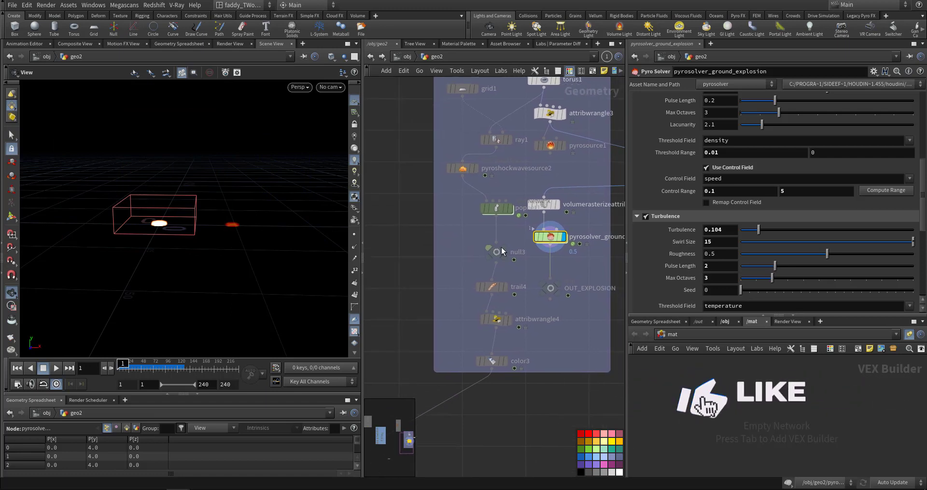
pyautogui.scroll(1, 674, 161)
pyautogui.scroll(5, 675, 162)
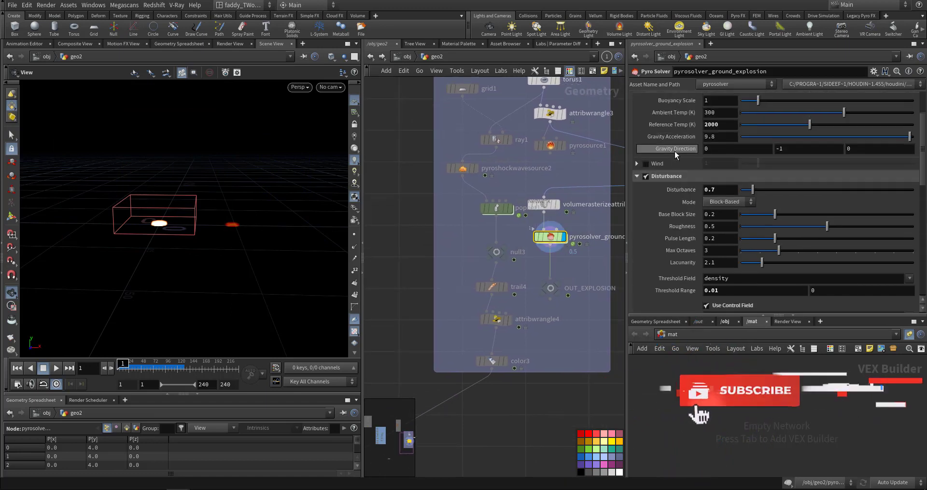
pyautogui.click(641, 124)
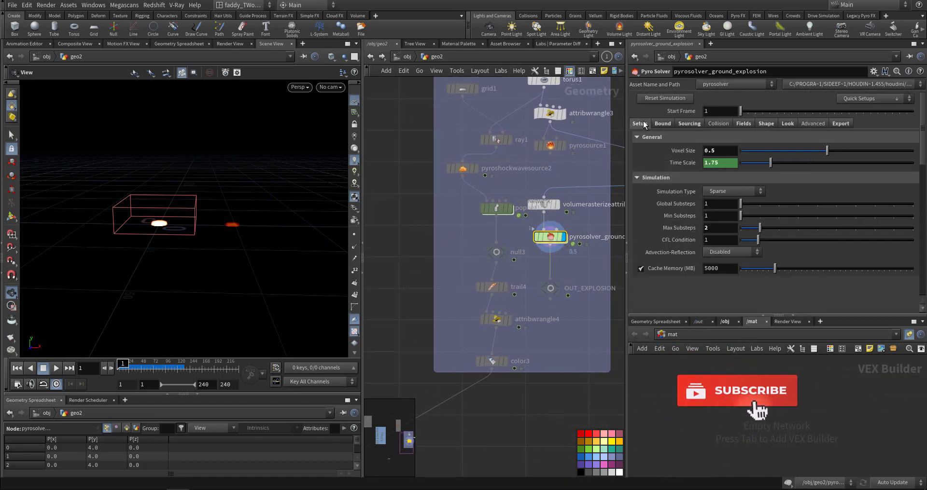
pyautogui.doubleClick(713, 151)
pyautogui.write('1')
pyautogui.press('Return')
pyautogui.press('Up')
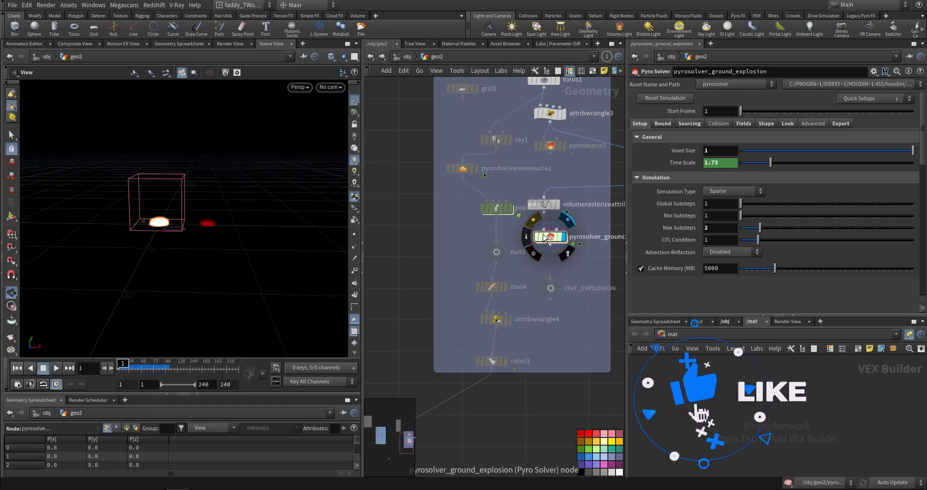
# Set the Field Guides of pyrosolver_ground_explosion to Velocity, replay the simulation and rewind it.
pyautogui.moveTo(624, 219); pyautogui.dragTo(499, 230, button='middle')
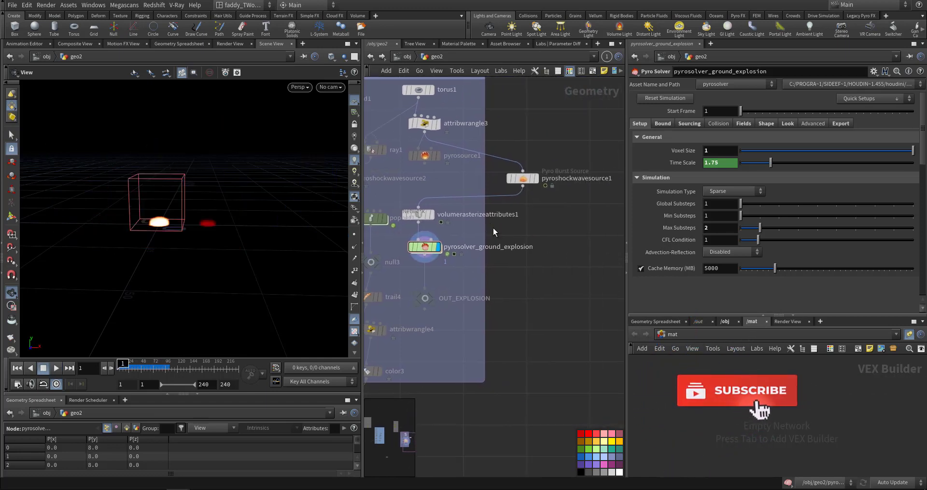
pyautogui.click(661, 124)
pyautogui.click(682, 123)
pyautogui.click(640, 123)
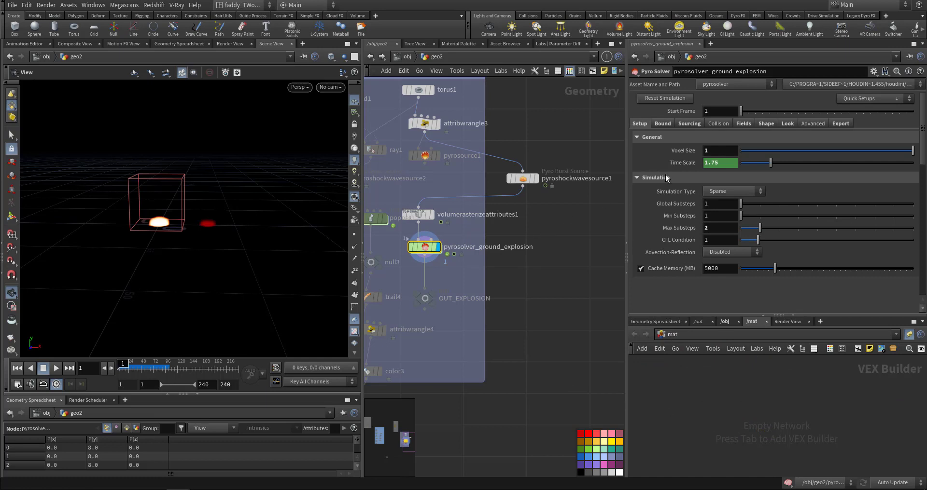
pyautogui.click(740, 123)
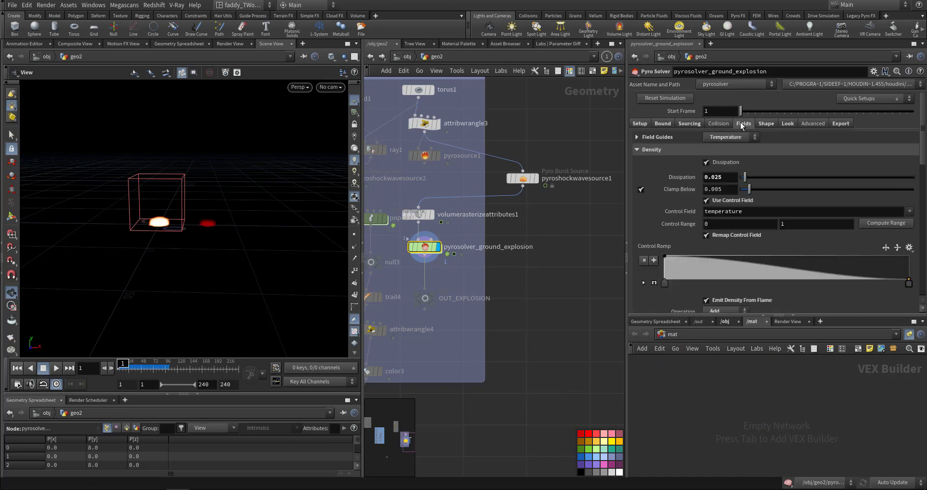
pyautogui.click(735, 138)
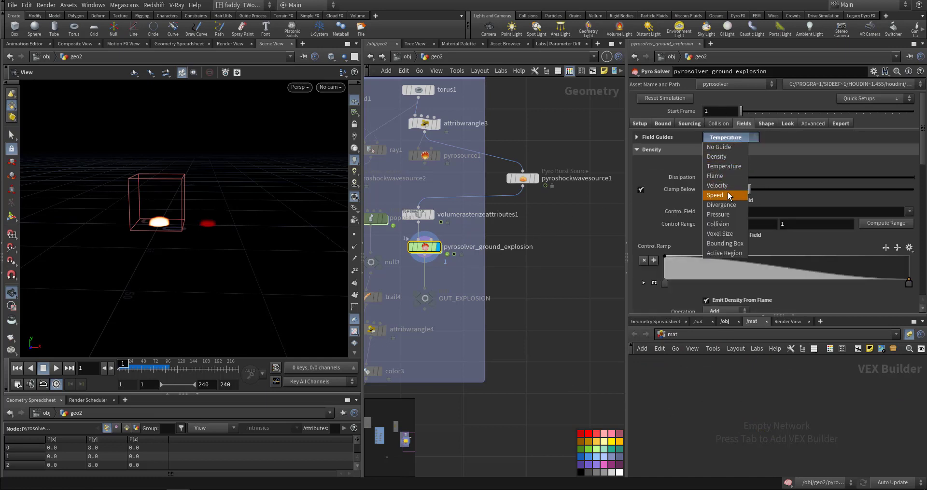
pyautogui.click(728, 187)
pyautogui.press('Up')
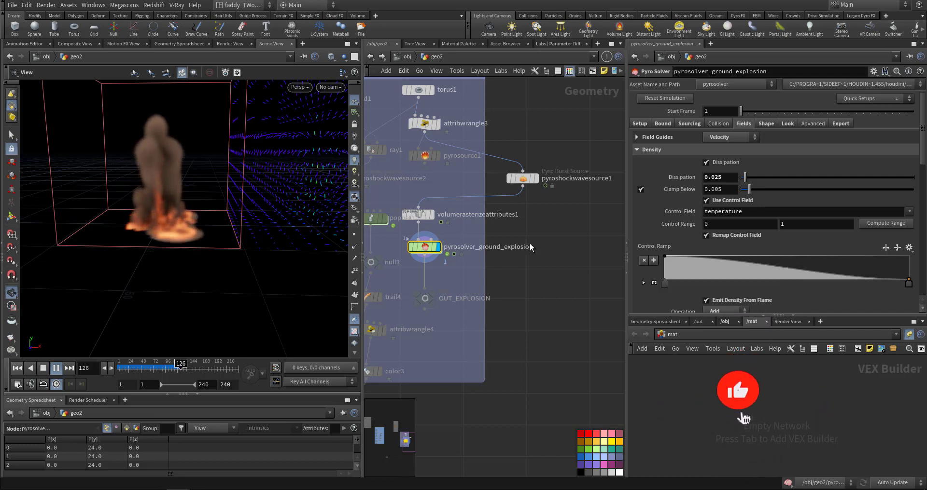
pyautogui.hotkey('ctrl', 'Up')
# Duplicate pyroshockwavesource2 beside pyroshockwavesource1 and wire the copy between ray1 and volumerasterizeattributes1.
pyautogui.moveTo(397, 246); pyautogui.dragTo(420, 267, button='middle')
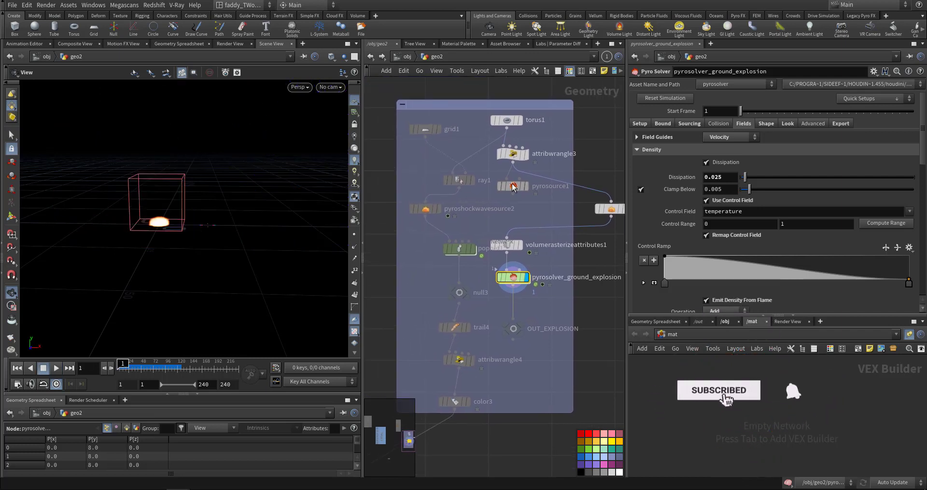
pyautogui.click(424, 211)
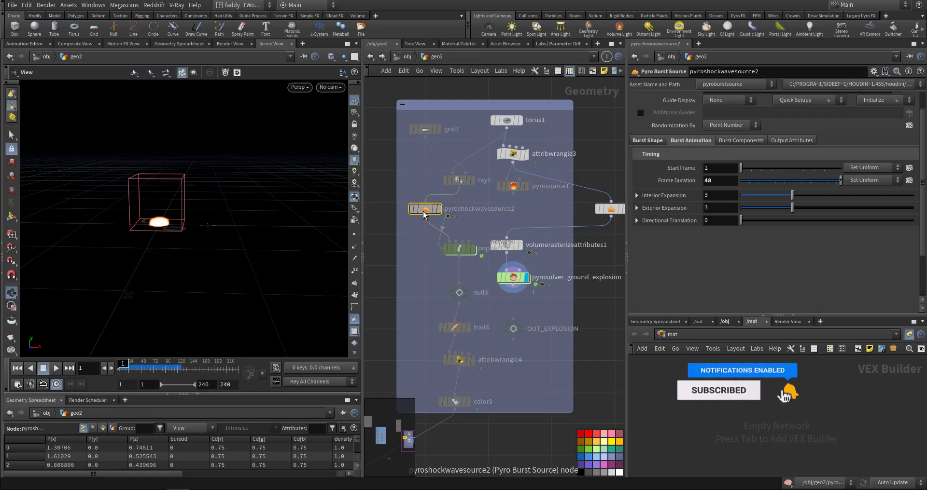
pyautogui.moveTo(423, 215); pyautogui.dragTo(597, 192)
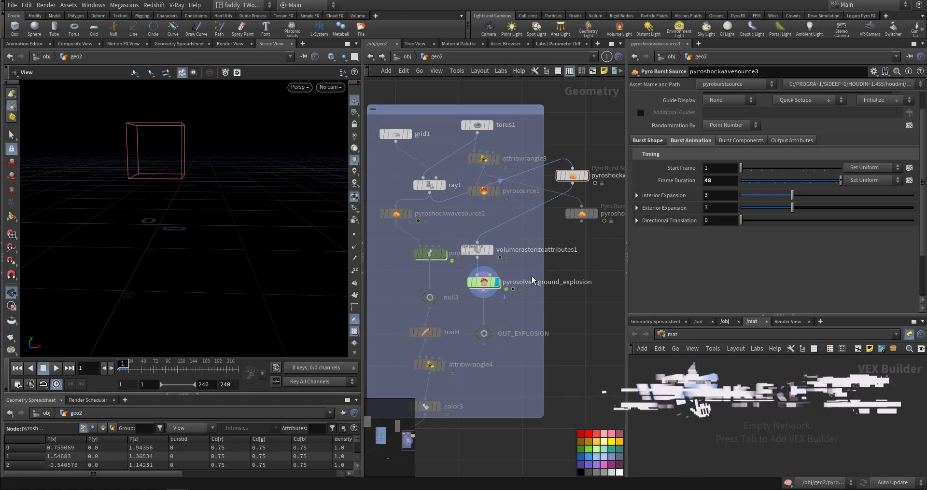
pyautogui.click(482, 282)
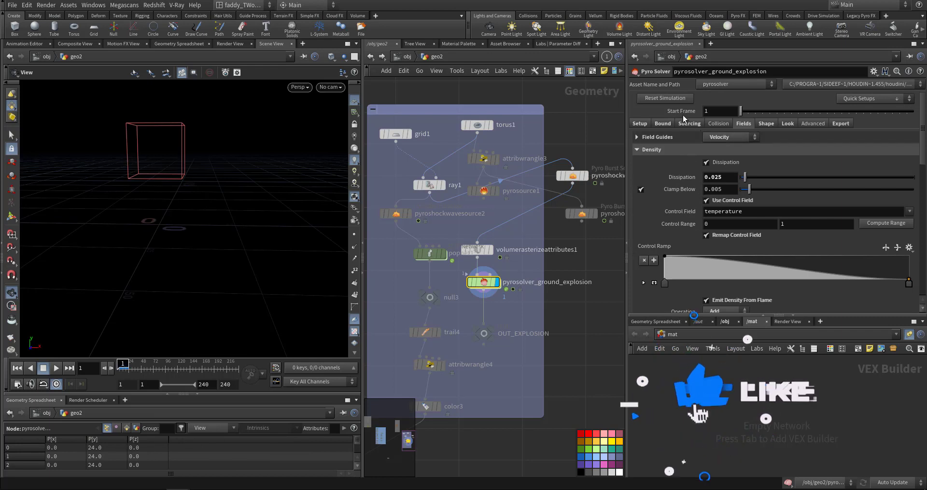
# Play back pyroshockwavesource3 and volumerasterizeattributes1 individually to check the new source, then return the display to pyrosolver_ground_explosion.
pyautogui.click(576, 177)
pyautogui.press('Up')
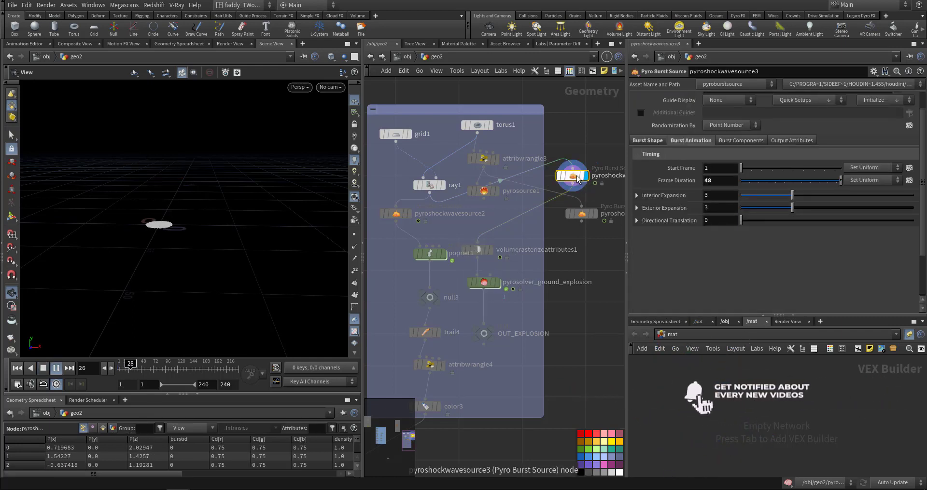
pyautogui.hotkey('ctrl', 'Up')
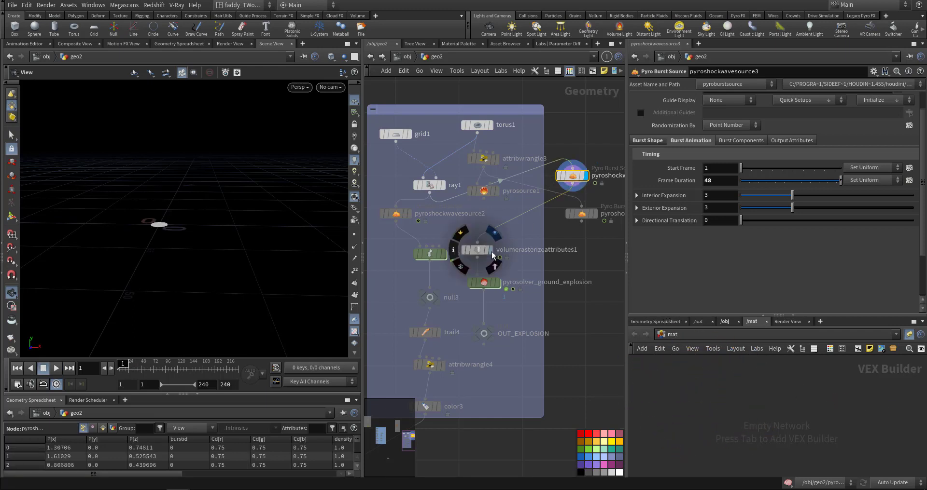
pyautogui.click(476, 251)
pyautogui.press('Up')
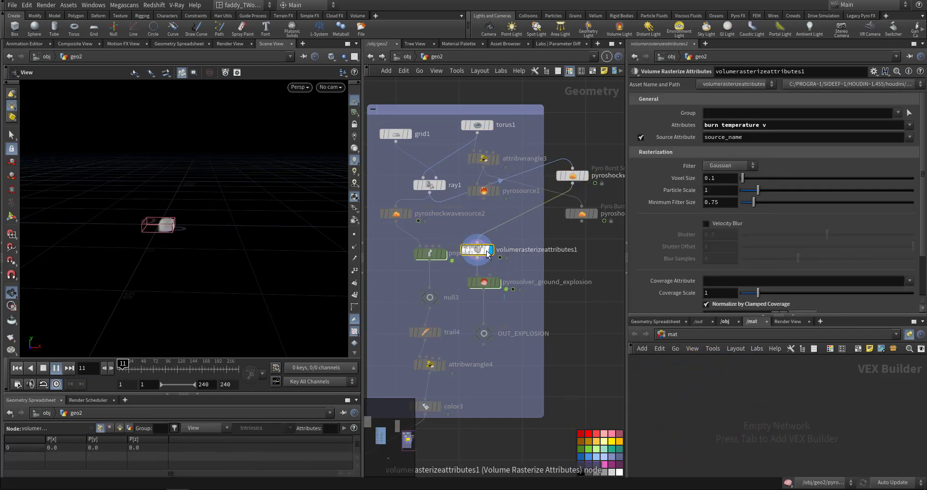
pyautogui.hotkey('ctrl', 'Up')
pyautogui.click(498, 284)
pyautogui.click(485, 284)
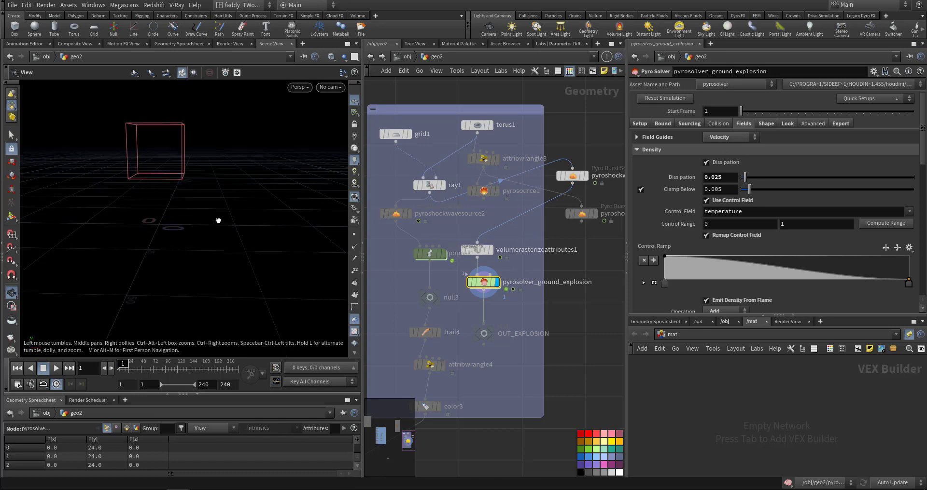
# Replay the simulation, revert pyrosolver_ground_explosion to its factory defaults, and rewind to the first frame.
pyautogui.moveTo(217, 222)
pyautogui.mouseDown()
pyautogui.moveTo(253, 238)
pyautogui.moveTo(224, 220)
pyautogui.mouseUp()
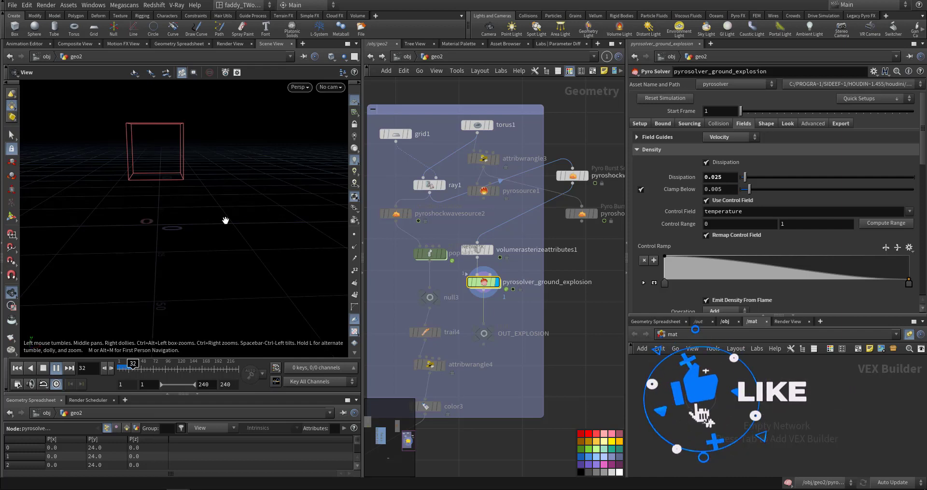
pyautogui.click(873, 70)
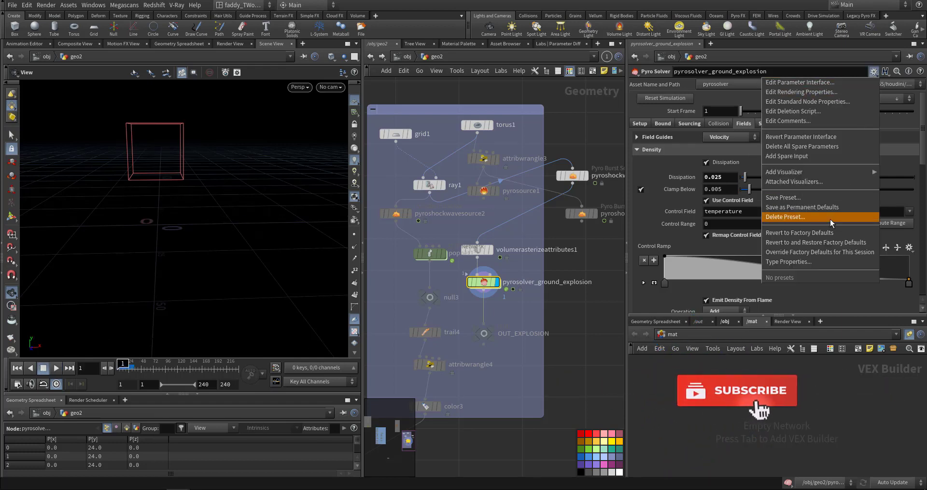
pyautogui.click(825, 233)
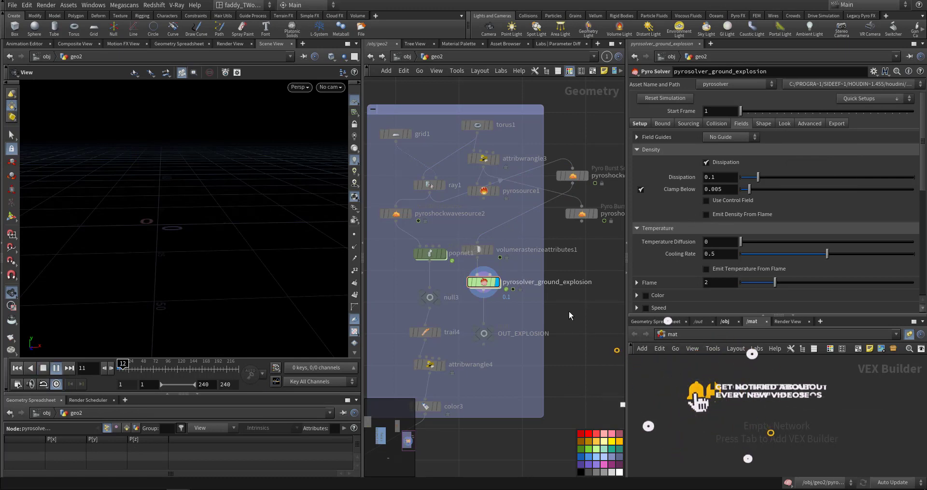
pyautogui.hotkey('ctrl', 'Up')
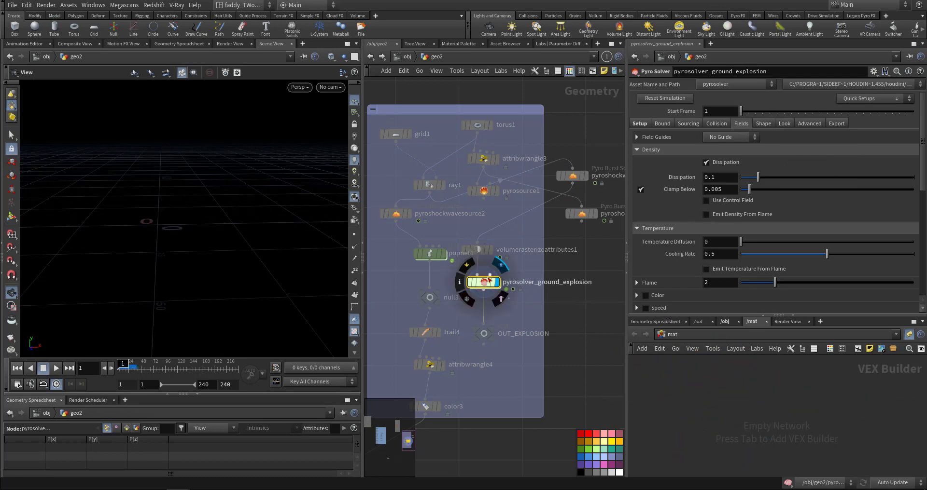
# Try feeding volumerasterizeattributes1 from the lower Pyro Burst Source and replay, then feed it from pyrosource1 instead.
pyautogui.click(479, 250)
pyautogui.moveTo(559, 307)
pyautogui.mouseDown(button='middle')
pyautogui.moveTo(572, 278)
pyautogui.moveTo(560, 291)
pyautogui.mouseUp(button='middle')
pyautogui.hotkey('ctrl', 'z')
pyautogui.moveTo(541, 215)
pyautogui.mouseDown()
pyautogui.moveTo(555, 213)
pyautogui.moveTo(538, 211)
pyautogui.mouseUp()
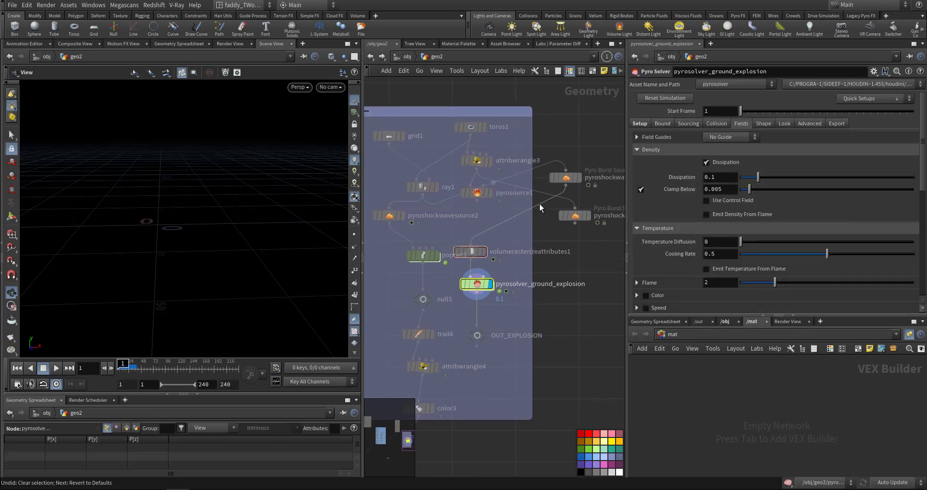
pyautogui.click(540, 204)
pyautogui.click(575, 224)
pyautogui.click(594, 315)
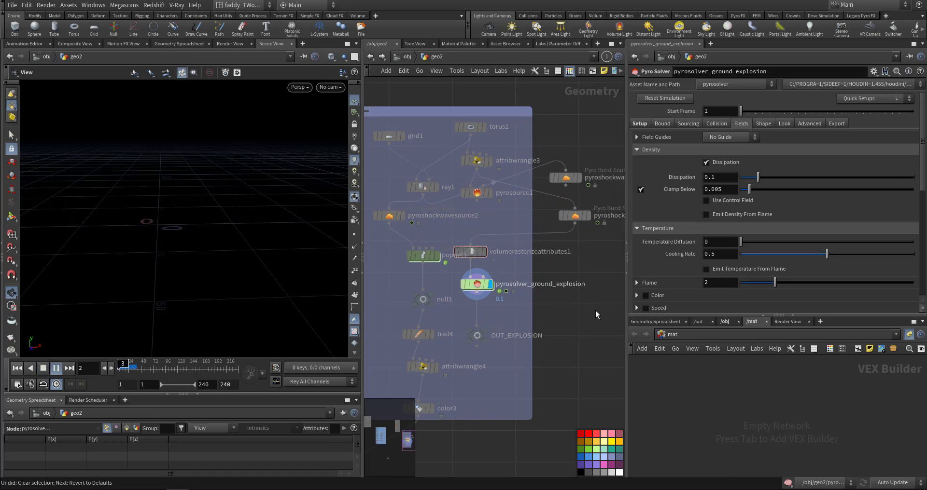
pyautogui.click(471, 246)
pyautogui.hotkey('ctrl', 'Up')
# Apply the Initialize Smoke quick setup to pyrosolver_ground_explosion and replay the simulation.
pyautogui.click(476, 285)
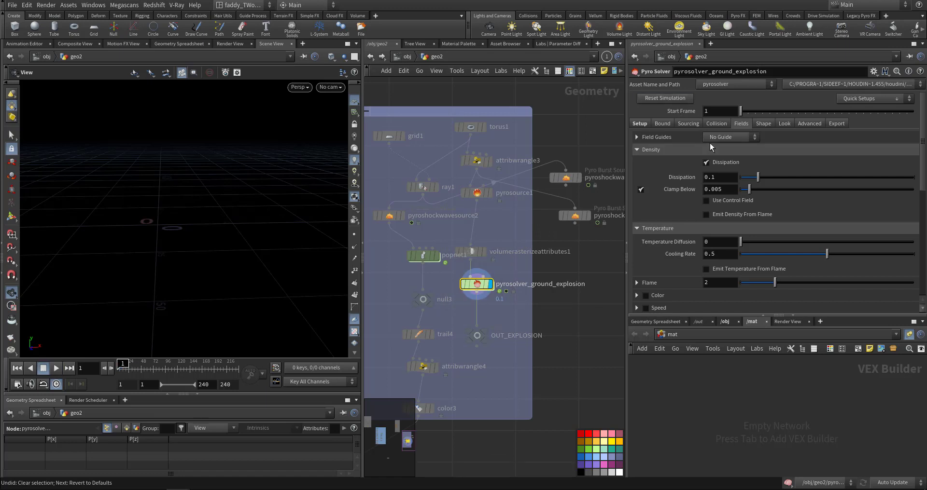
pyautogui.click(715, 123)
pyautogui.click(688, 122)
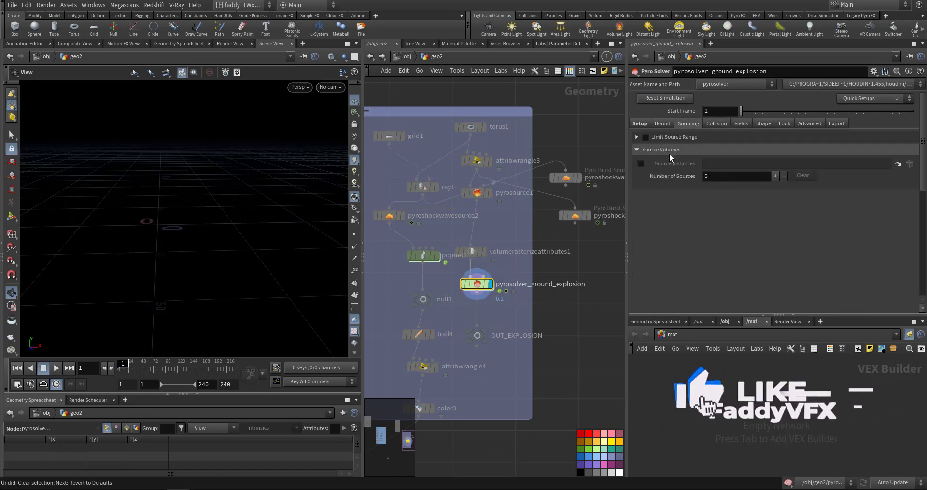
pyautogui.click(862, 98)
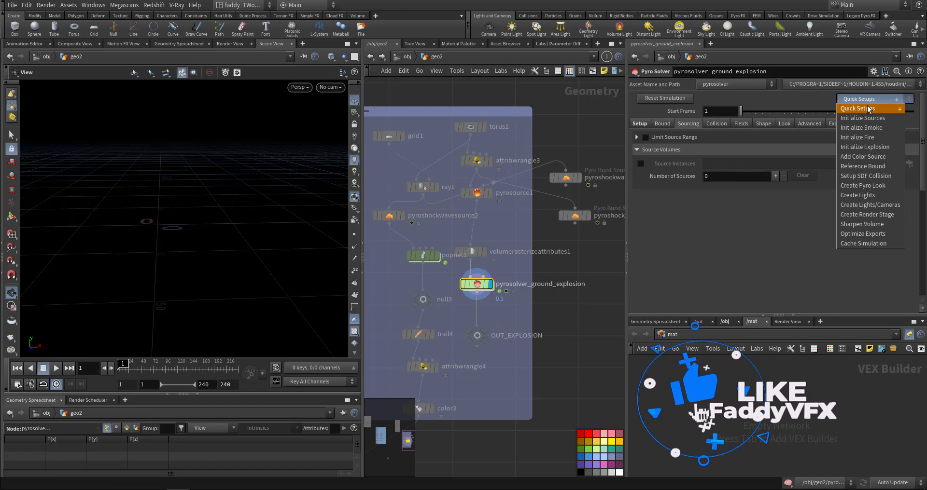
pyautogui.click(886, 128)
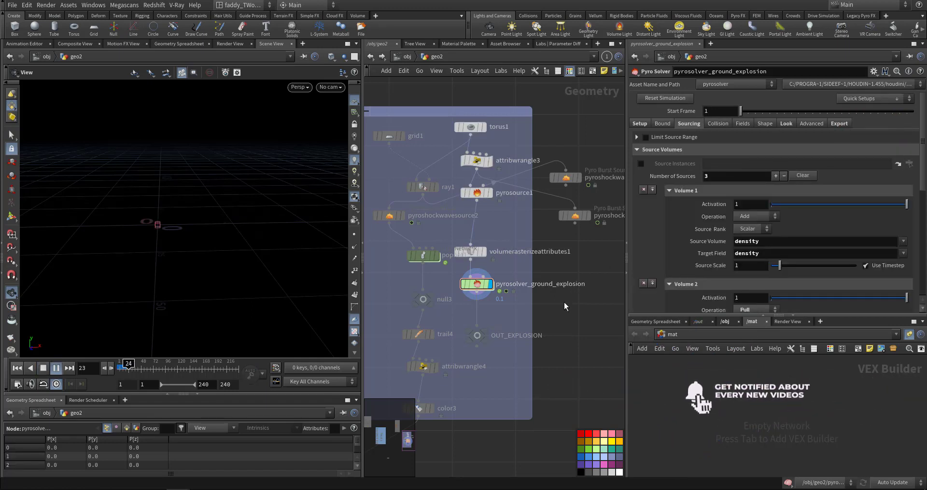
pyautogui.moveTo(477, 285)
pyautogui.mouseDown()
pyautogui.moveTo(488, 288)
pyautogui.moveTo(477, 288)
pyautogui.mouseUp()
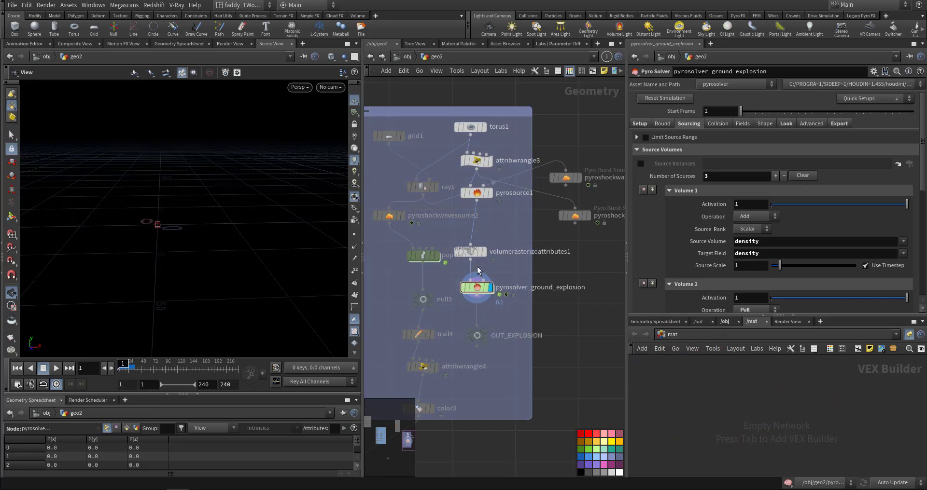
# Display volumerasterizeattributes1 and play it back to examine the rasterized torus source up close.
pyautogui.click(470, 251)
pyautogui.click(486, 260)
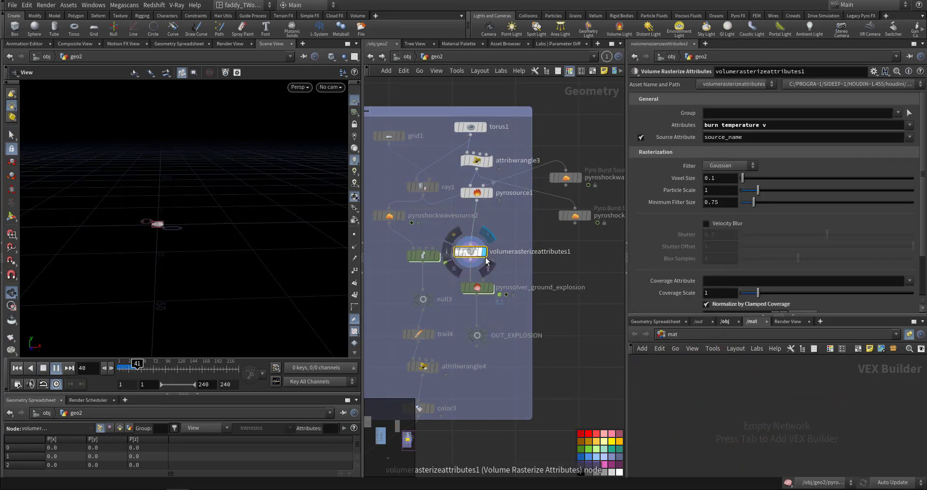
pyautogui.scroll(2, 498, 229)
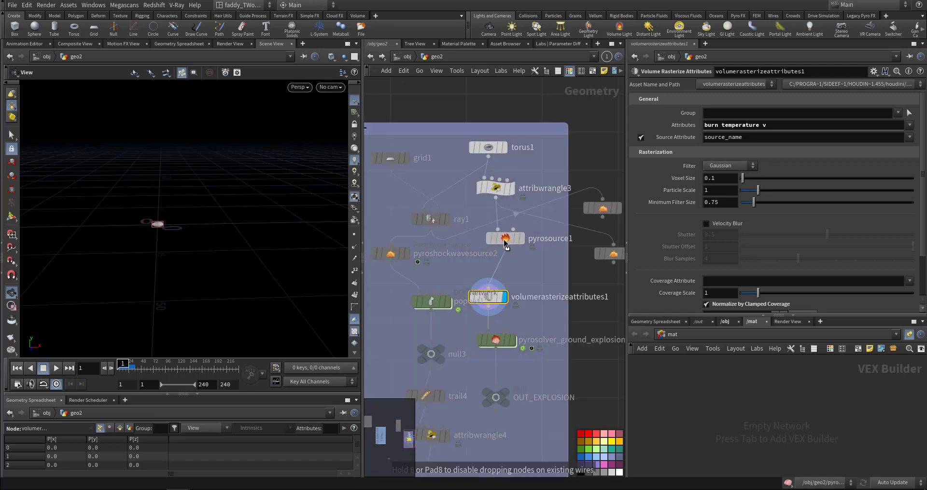
pyautogui.moveTo(150, 215); pyautogui.dragTo(234, 241, button='right')
pyautogui.moveTo(233, 241); pyautogui.dragTo(253, 250)
pyautogui.press('Up')
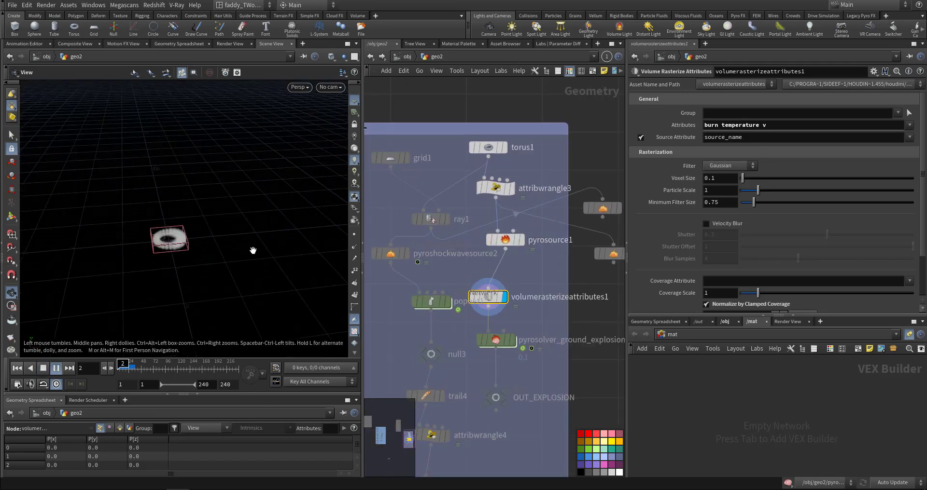
# Rewire volumerasterizeattributes1 to the lower Pyro Burst Source fed by attribwrangle3 and replay pyrosolver_ground_explosion.
pyautogui.moveTo(504, 264); pyautogui.dragTo(472, 254, button='middle')
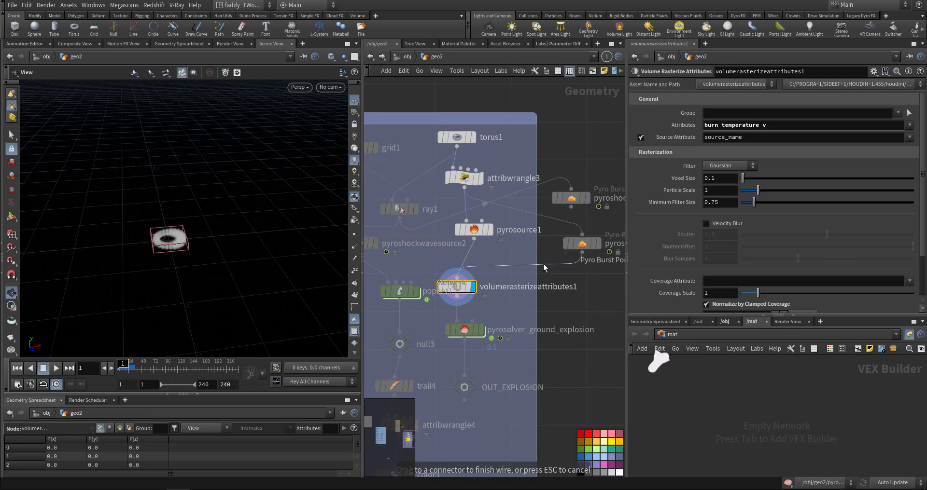
pyautogui.press('Up')
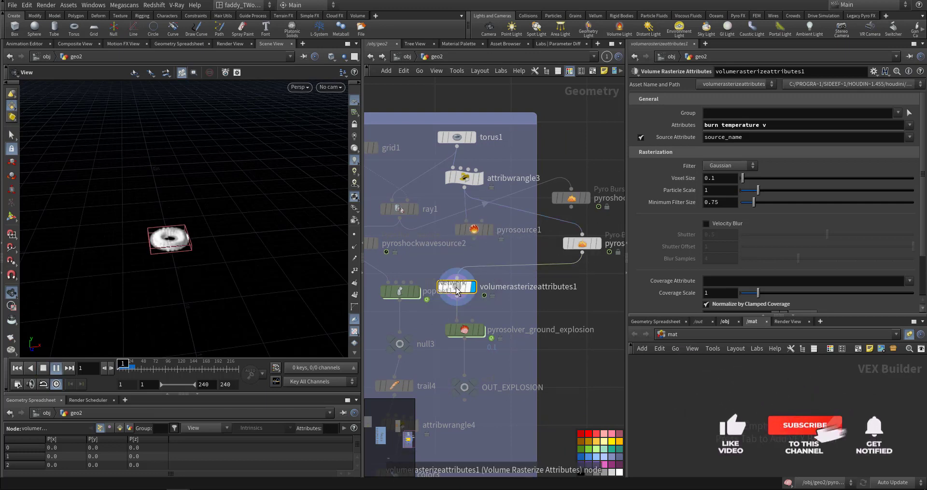
pyautogui.click(465, 332)
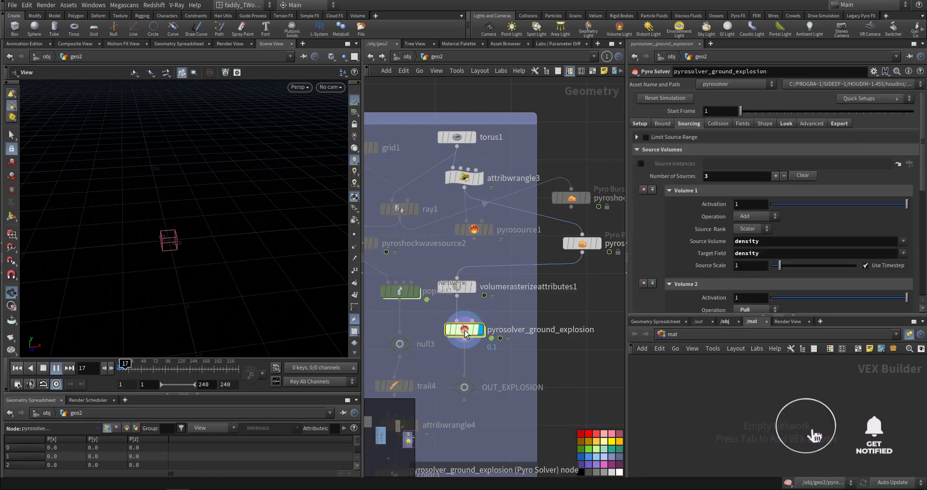
# Add a new Pyro Solver beside pyrosolver_ground_explosion, wire volumerasterizeattributes1 into it, and play back its simulation.
pyautogui.press('Tab')
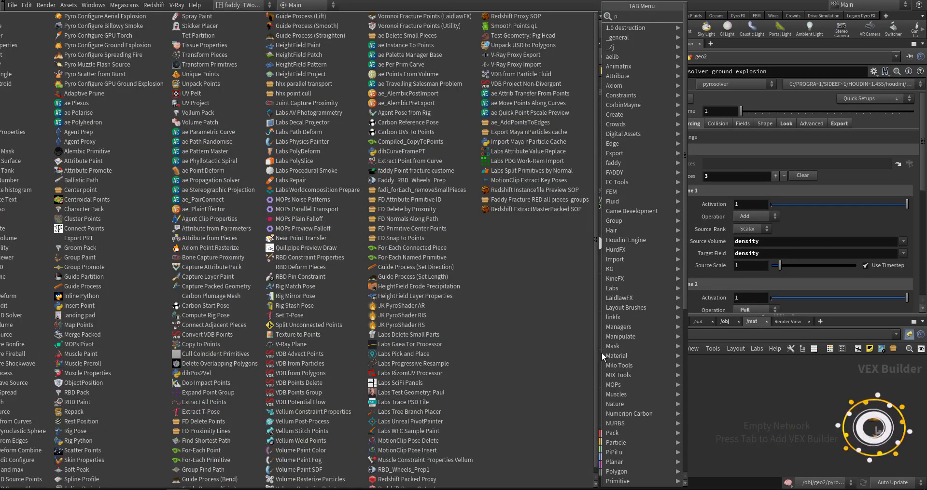
pyautogui.write('pyr')
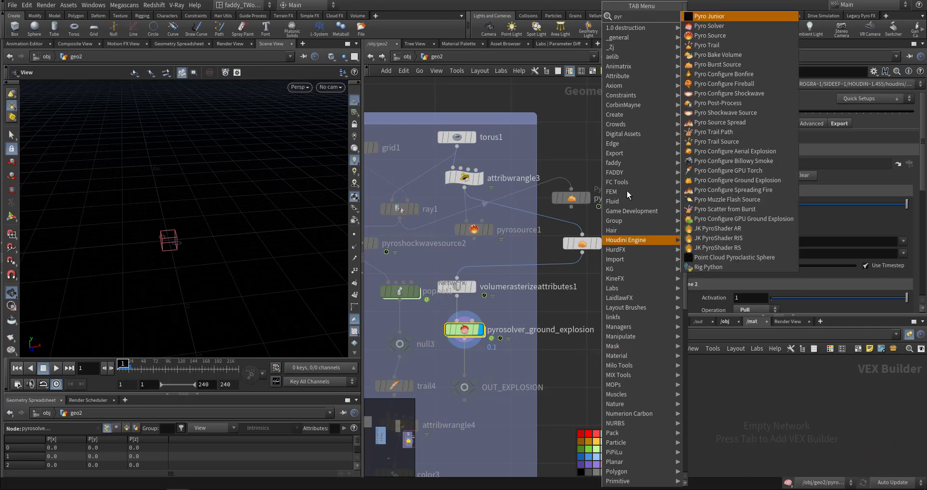
pyautogui.click(715, 27)
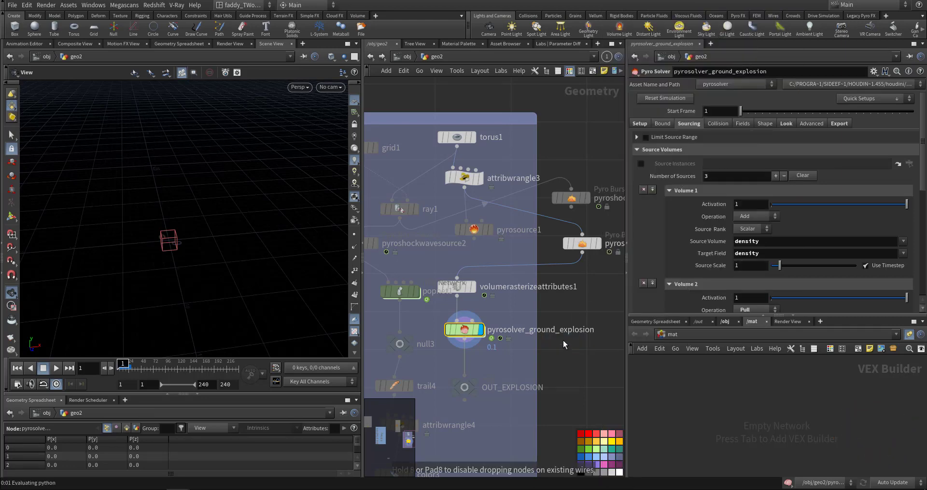
pyautogui.click(564, 350)
pyautogui.click(457, 296)
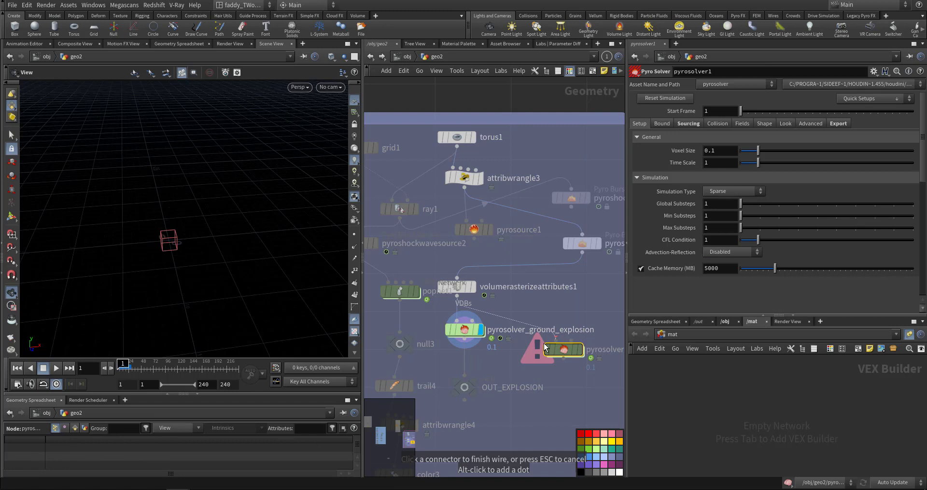
pyautogui.click(580, 351)
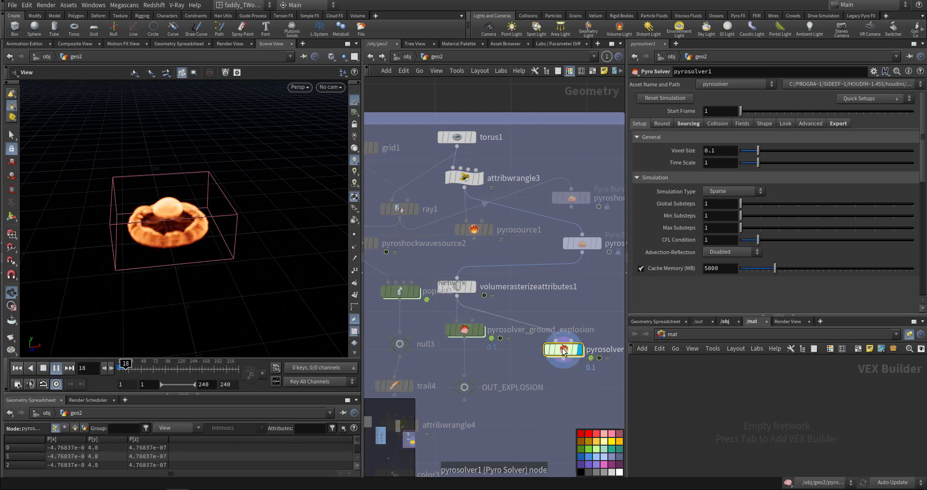
pyautogui.hotkey('ctrl', 'Up')
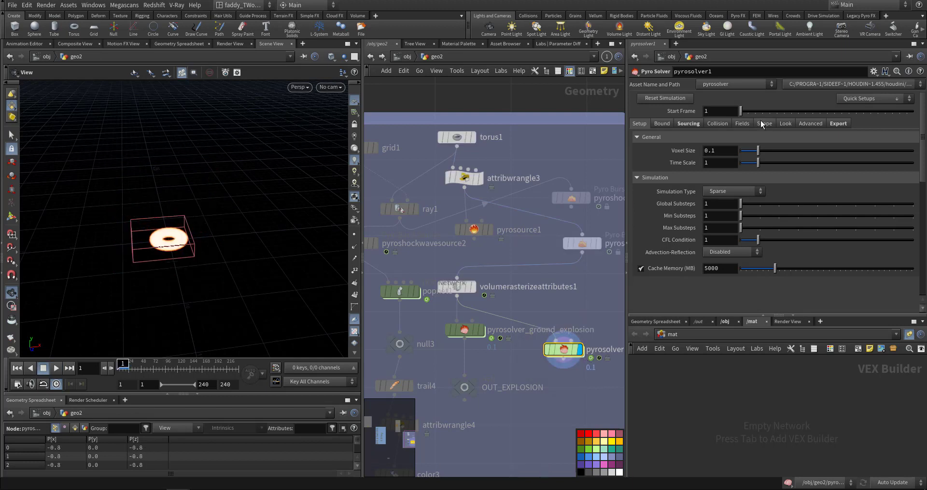
# Set the Buoyancy Scale of pyrosolver1 to 0, replay the simulation and rewind it.
pyautogui.click(763, 124)
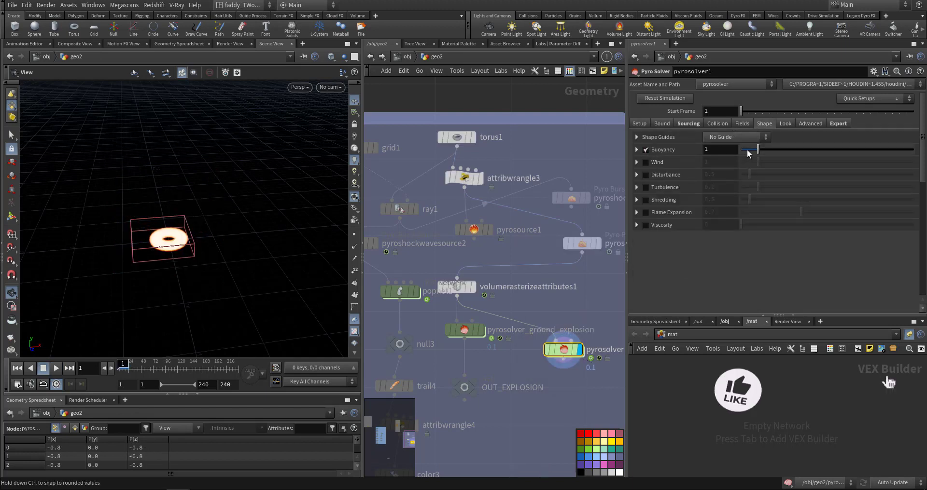
pyautogui.click(637, 149)
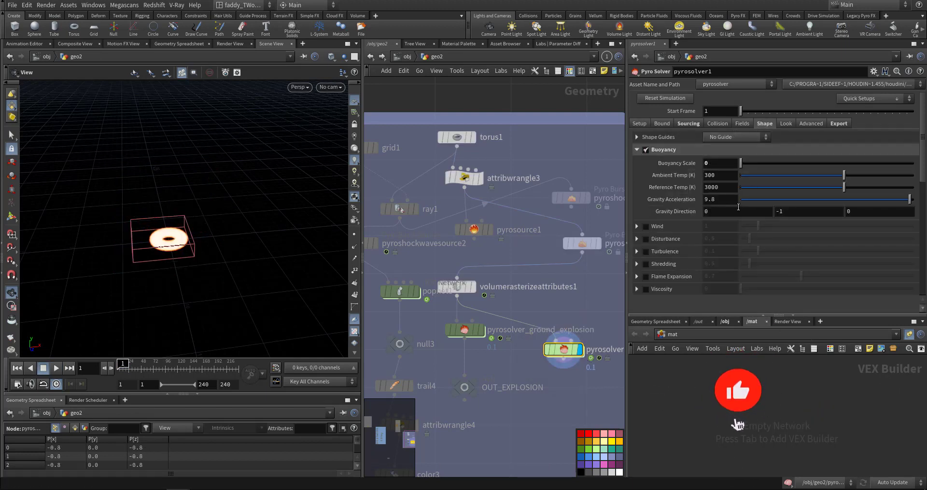
pyautogui.press('Up')
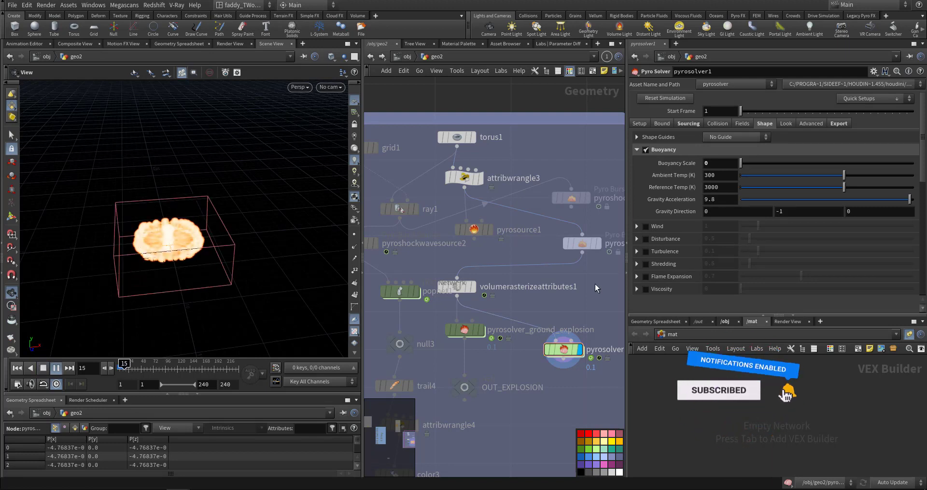
pyautogui.hotkey('ctrl', 'Up')
# Play back the popnet1 particles and inspect the birth settings of source_first_input inside the network.
pyautogui.moveTo(430, 263); pyautogui.dragTo(475, 234, button='middle')
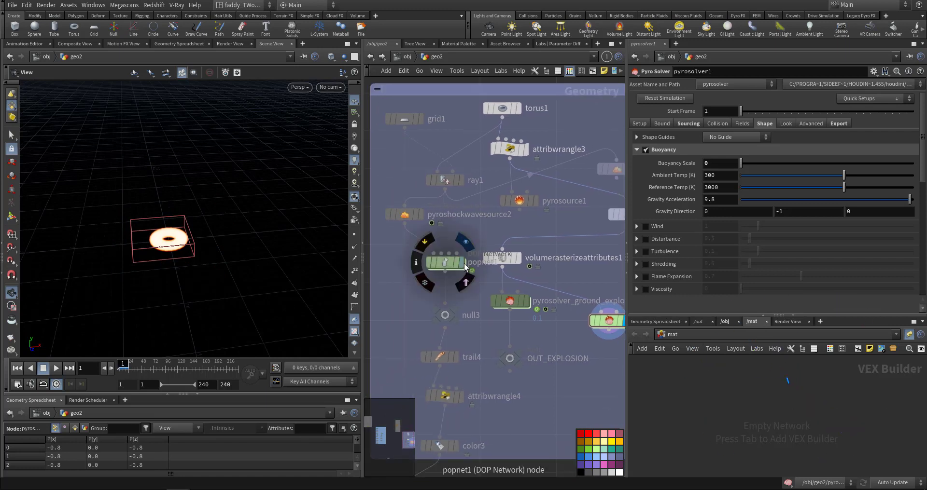
pyautogui.click(461, 262)
pyautogui.click(452, 264)
pyautogui.press('Up')
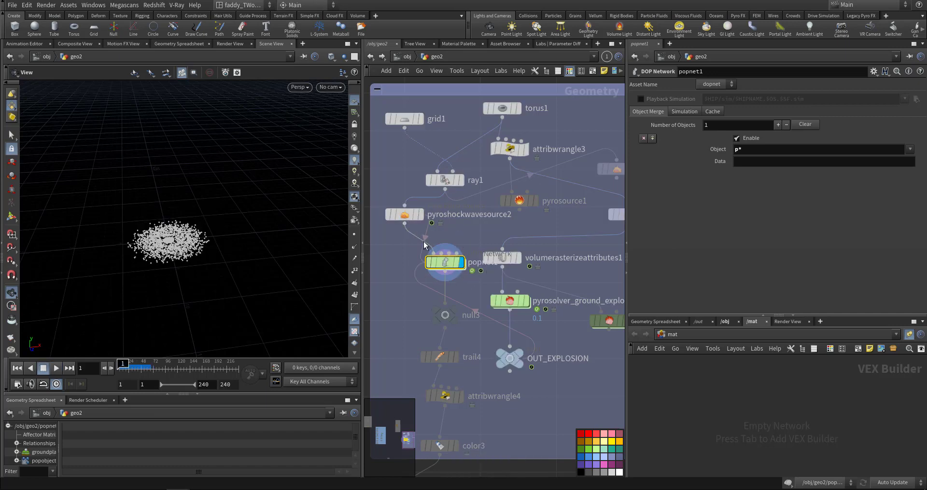
pyautogui.doubleClick(444, 263)
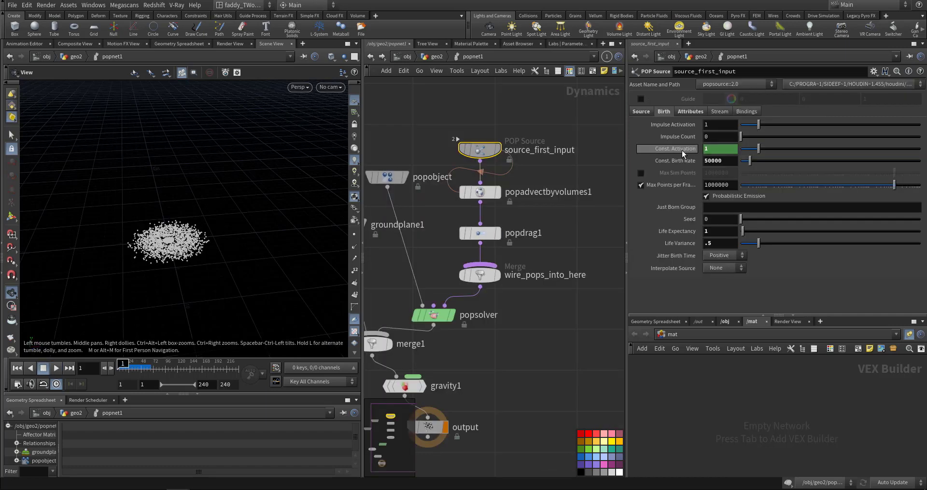
pyautogui.click(434, 57)
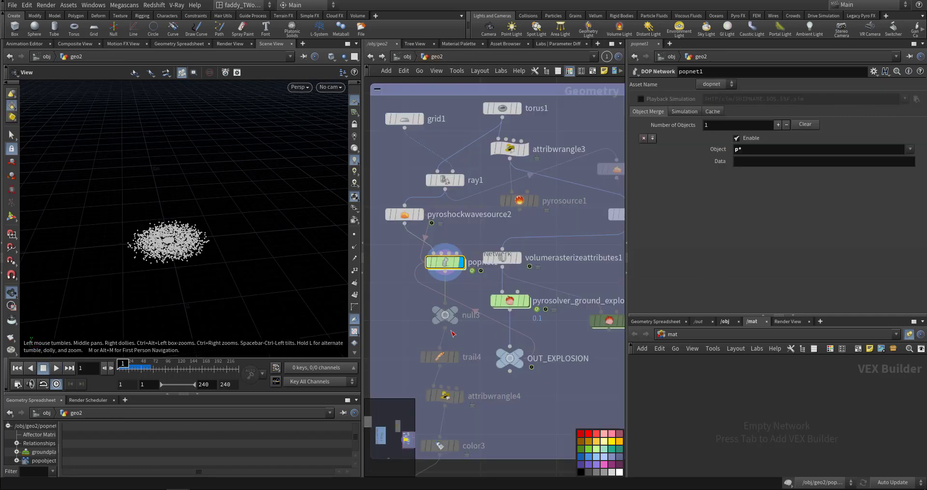
# Display color3, play back the velocity-colored particles and scrub back to about frame 19.
pyautogui.scroll(3, 515, 242)
pyautogui.click(489, 339)
pyautogui.press('Up')
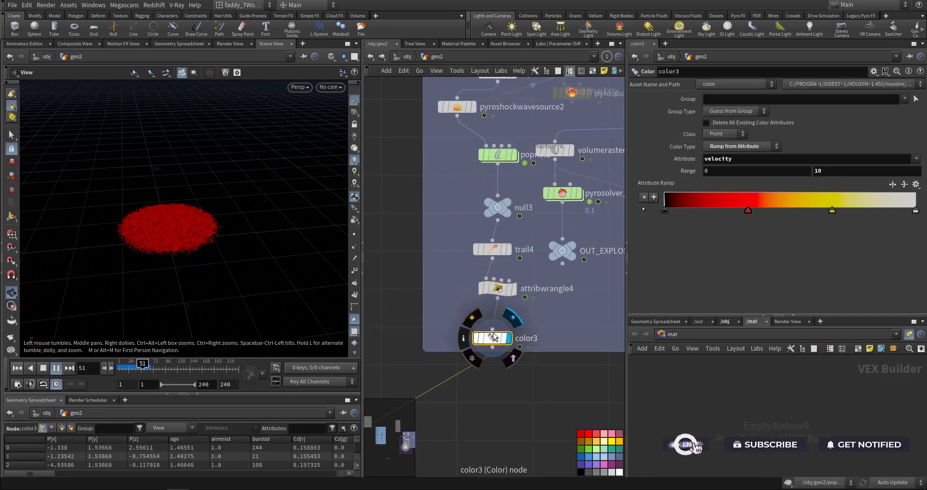
pyautogui.moveTo(146, 366); pyautogui.dragTo(126, 368)
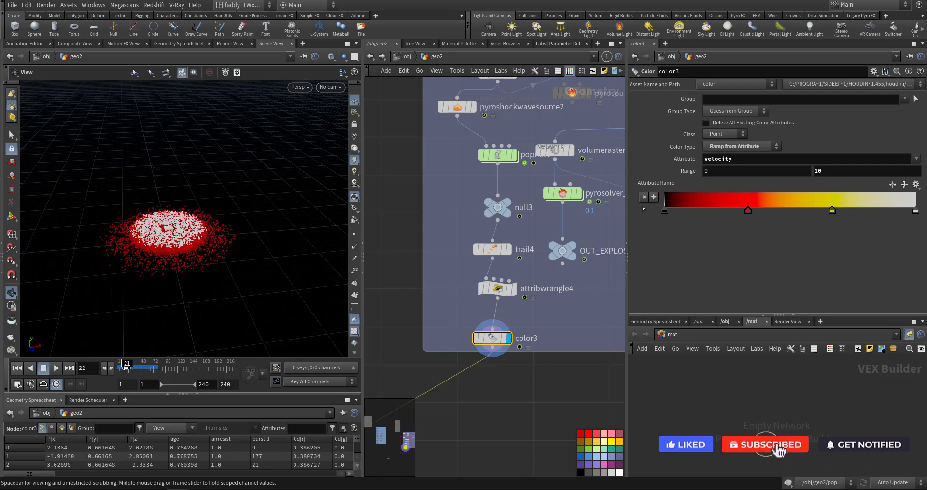
# Set the upper Range of color3 to 14, apply the Two-Tone preset to its Attribute Ramp, and replay.
pyautogui.moveTo(814, 171); pyautogui.dragTo(854, 198, button='middle')
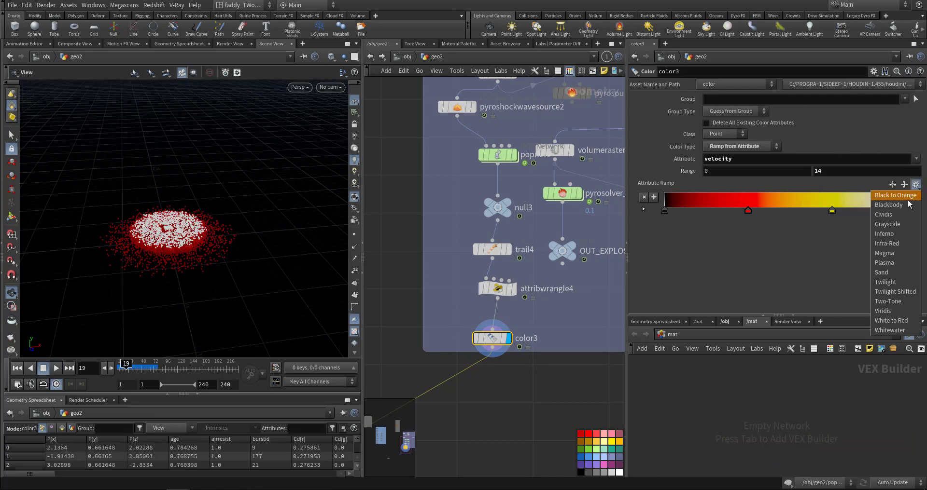
pyautogui.click(888, 301)
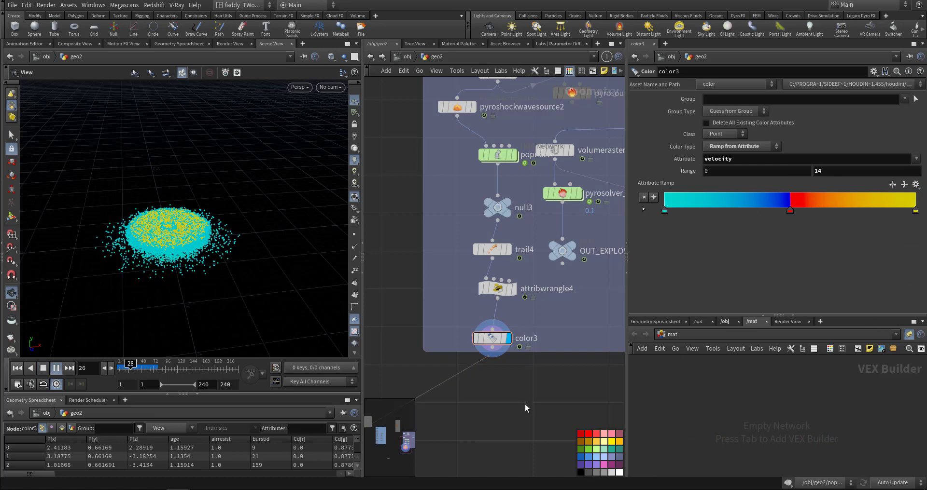
pyautogui.press('Up')
pyautogui.moveTo(540, 377); pyautogui.dragTo(425, 427, button='middle')
pyautogui.moveTo(461, 298); pyautogui.dragTo(447, 338, button='middle')
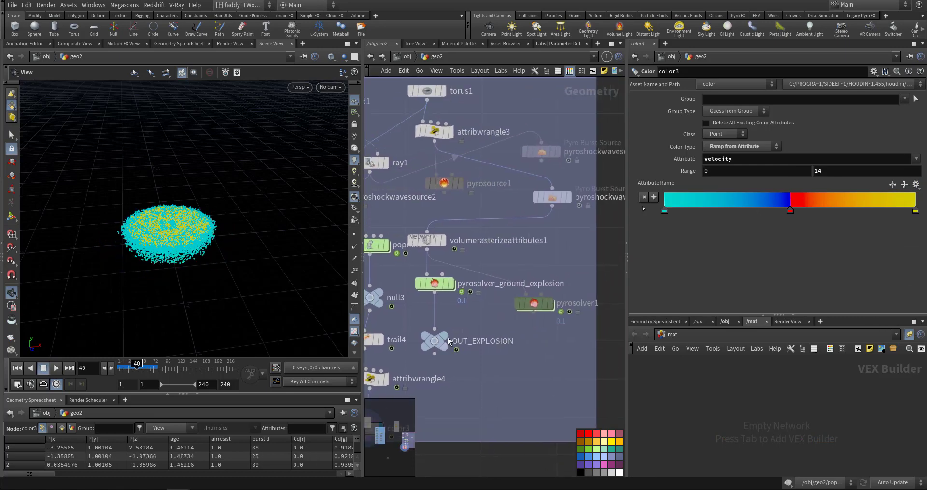
# Wire pyrosolver1 into OUT_EXPLOSION in place of pyrosolver_ground_explosion, display pyrosolver1, replay its simulation and rewind it.
pyautogui.click(451, 283)
pyautogui.moveTo(552, 310)
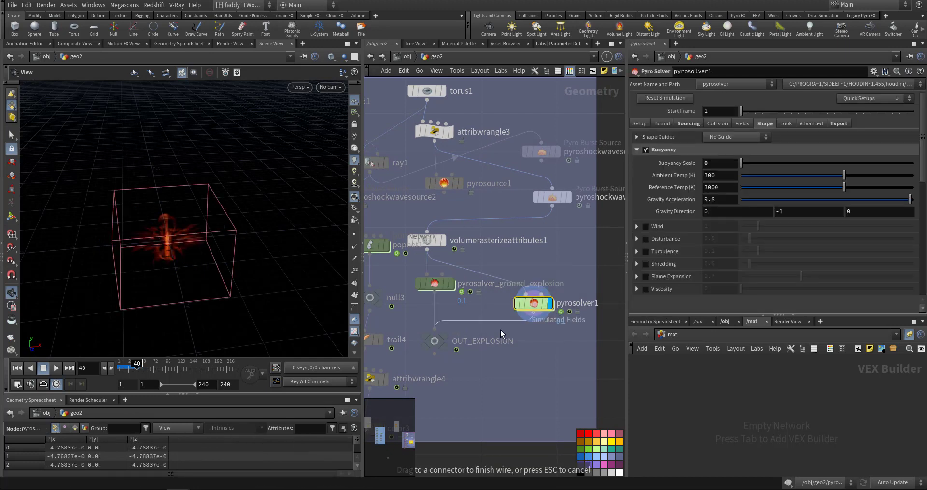
pyautogui.moveTo(501, 369); pyautogui.dragTo(549, 367, button='middle')
pyautogui.click(549, 365)
pyautogui.press('Up')
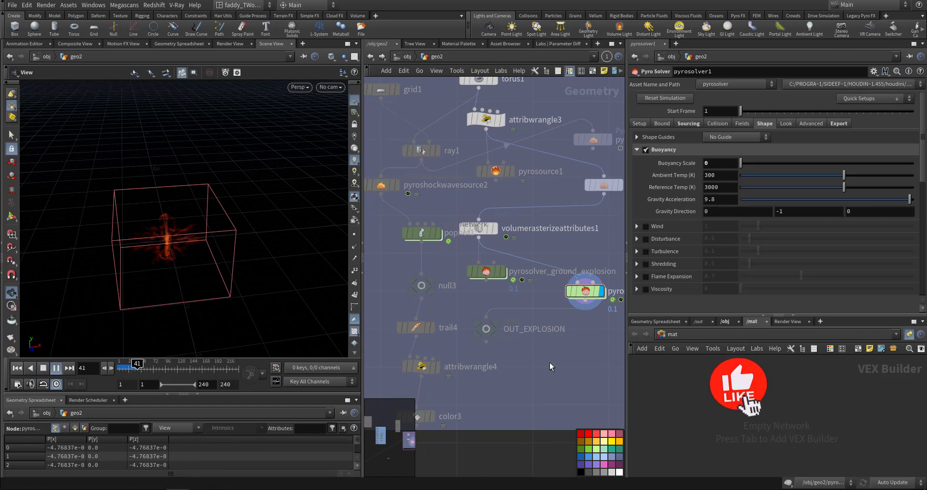
pyautogui.hotkey('ctrl', 'Up')
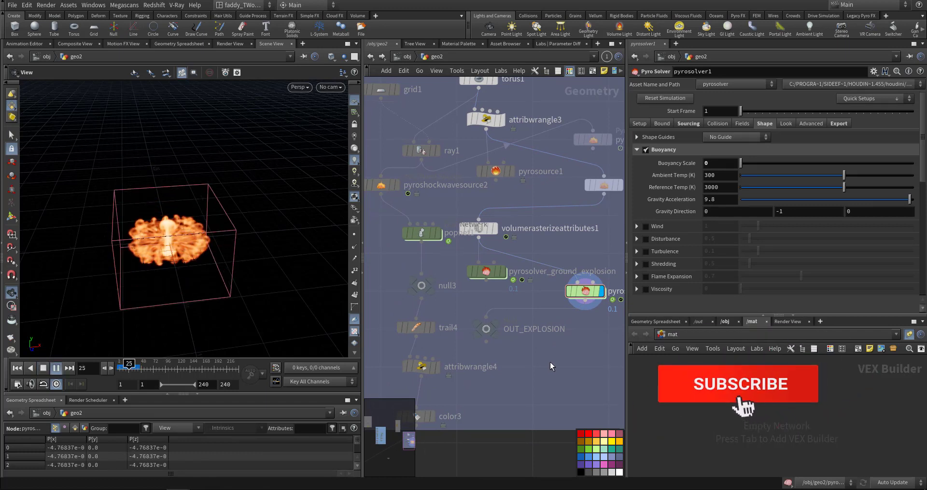
pyautogui.press('Up')
pyautogui.hotkey('ctrl', 'Up')
# Display color3, play back the velocity-colored particles and return to frame 1.
pyautogui.moveTo(535, 358); pyautogui.dragTo(599, 335, button='middle')
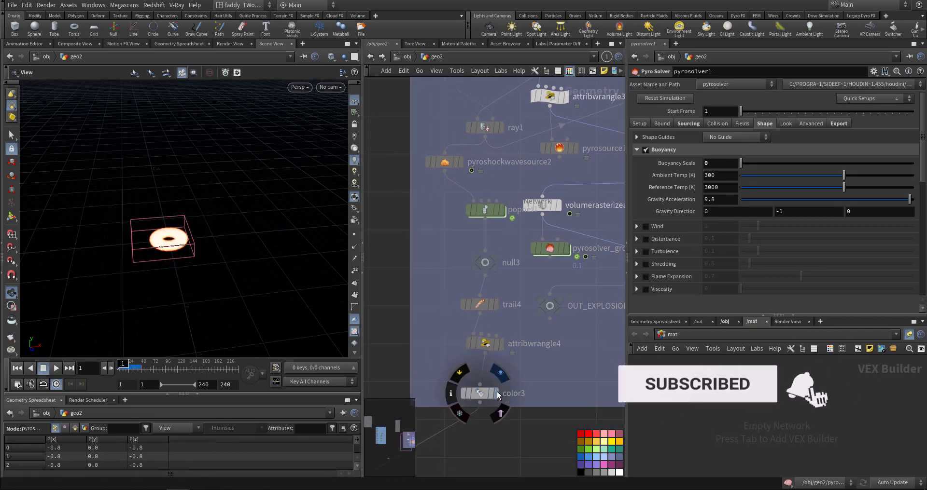
pyautogui.click(496, 392)
pyautogui.press('Up')
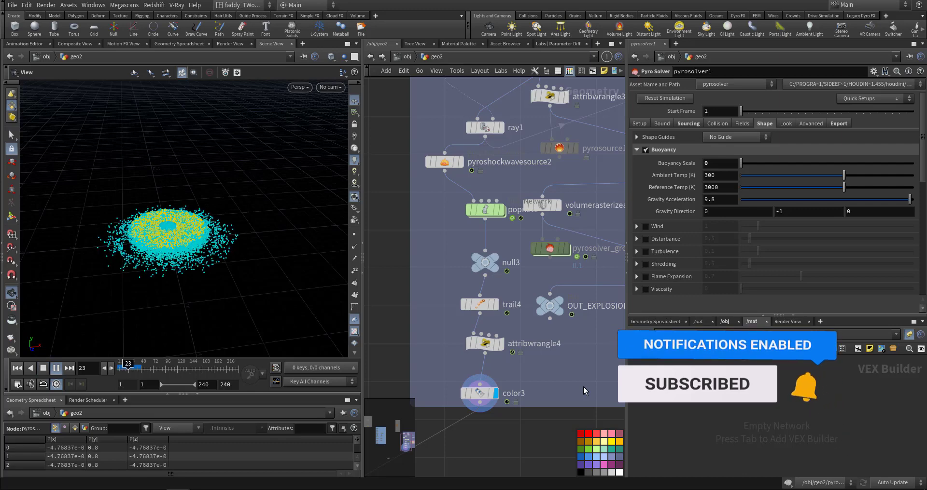
pyautogui.hotkey('ctrl', 'Up')
# Enable Disturbance at 2.02 and Turbulence at 0.403 on pyrosolver1, replay the particles and rewind.
pyautogui.moveTo(583, 387); pyautogui.dragTo(491, 382, button='middle')
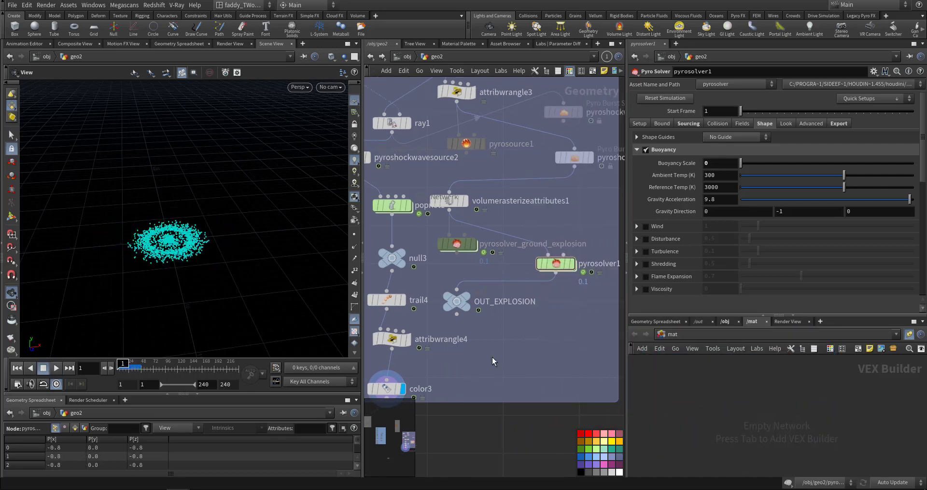
pyautogui.click(646, 239)
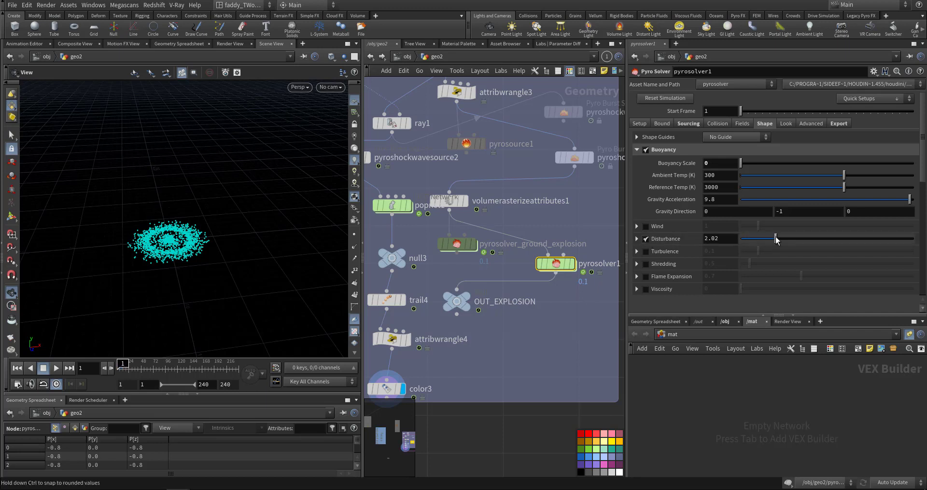
pyautogui.click(647, 251)
pyautogui.moveTo(757, 252); pyautogui.dragTo(811, 255)
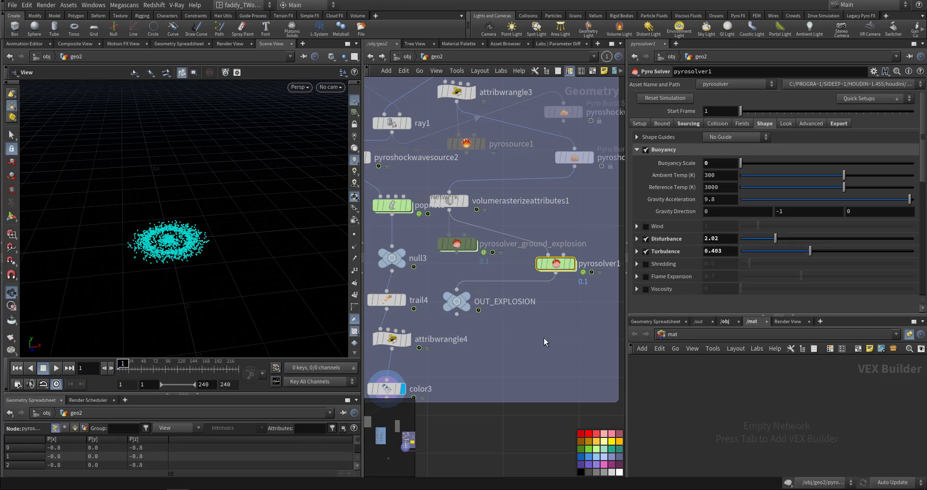
pyautogui.press('Up')
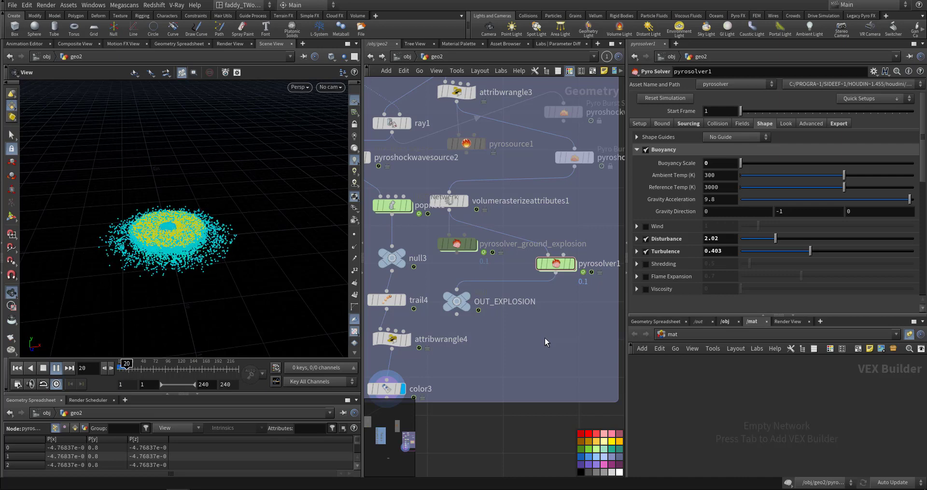
pyautogui.moveTo(545, 338); pyautogui.dragTo(646, 275, button='middle')
pyautogui.hotkey('ctrl', 'Up')
# Display merge1 to combine all particle branches in the viewport, play the result and rewind.
pyautogui.moveTo(534, 357); pyautogui.dragTo(676, 176, button='middle')
pyautogui.moveTo(490, 350); pyautogui.dragTo(605, 237, button='middle')
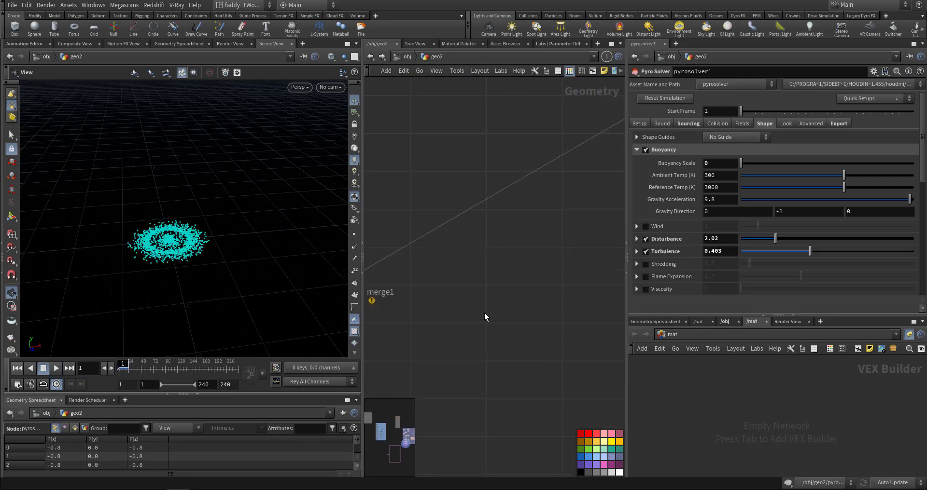
pyautogui.moveTo(545, 298); pyautogui.dragTo(605, 302, button='middle')
pyautogui.click(518, 265)
pyautogui.click(502, 264)
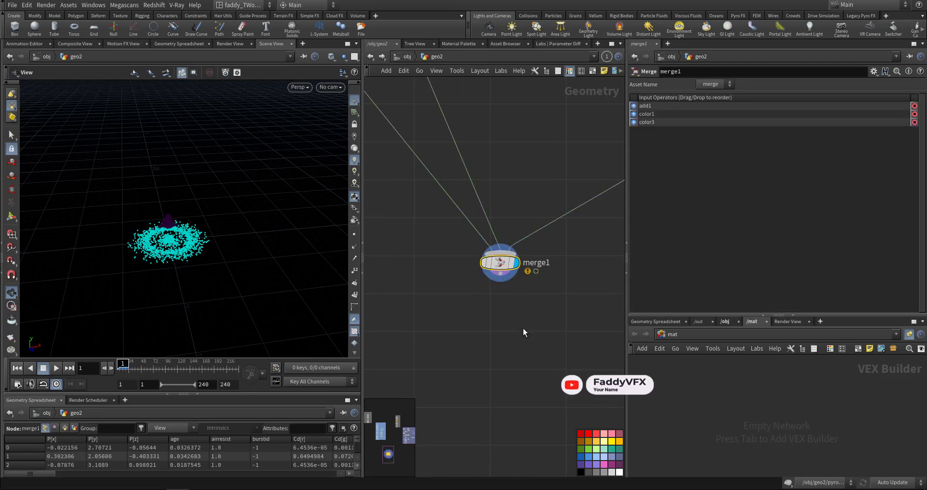
pyautogui.press('Up')
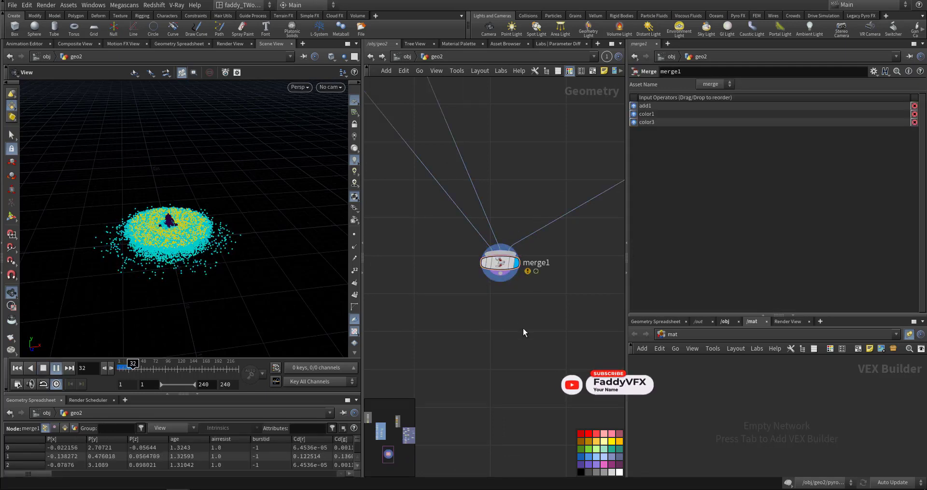
pyautogui.hotkey('ctrl', 'Up')
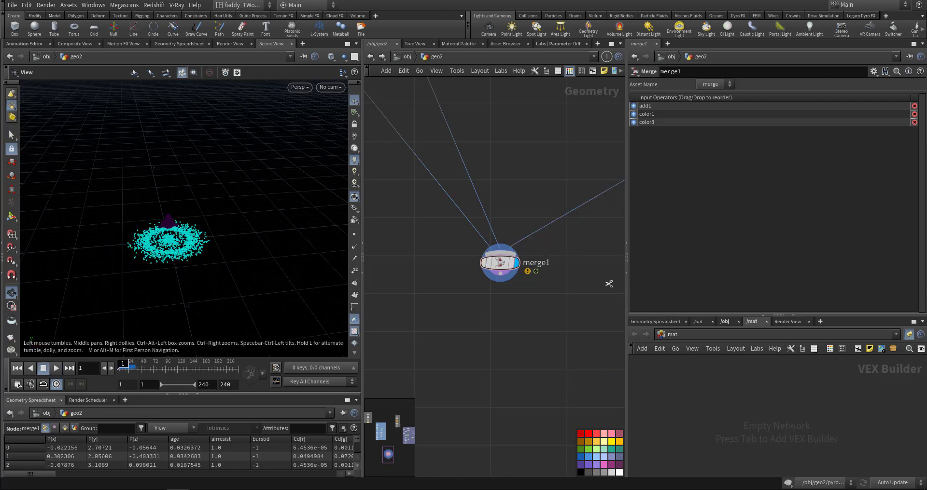
# Disconnect color3 from merge1 and play back the remaining particles from a low viewing angle.
pyautogui.moveTo(575, 215); pyautogui.dragTo(569, 197)
pyautogui.moveTo(164, 240); pyautogui.dragTo(294, 230, button='right')
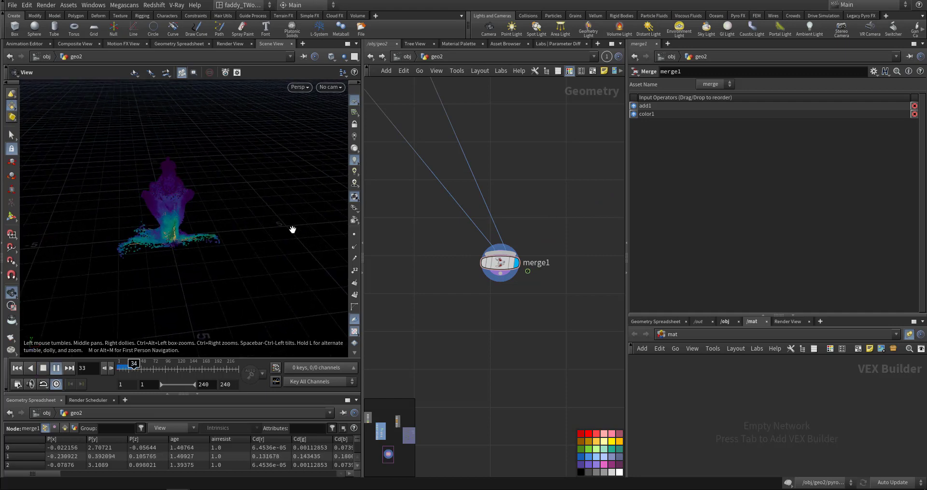
pyautogui.moveTo(256, 270); pyautogui.dragTo(240, 256)
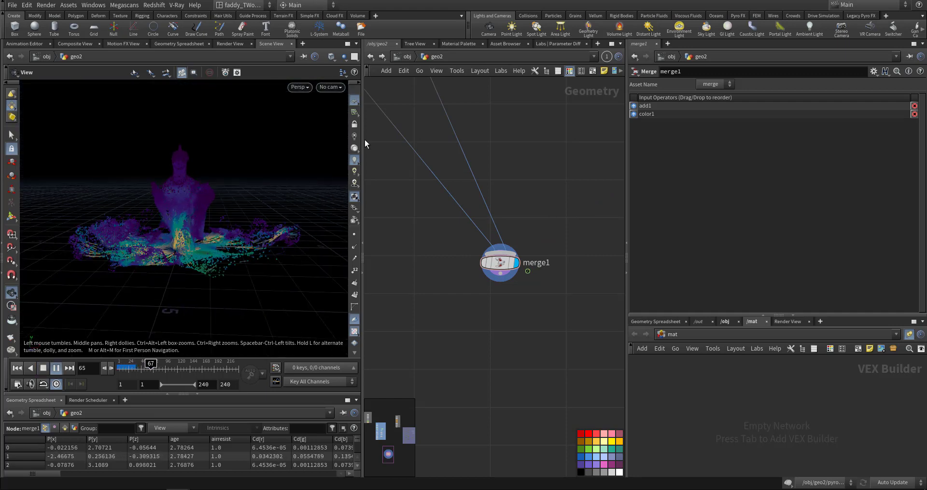
# Hide the viewport's reference grid and maximize the scene view to inspect the particle trails around the figure.
pyautogui.click(354, 100)
pyautogui.moveTo(265, 212); pyautogui.dragTo(261, 211, button='middle')
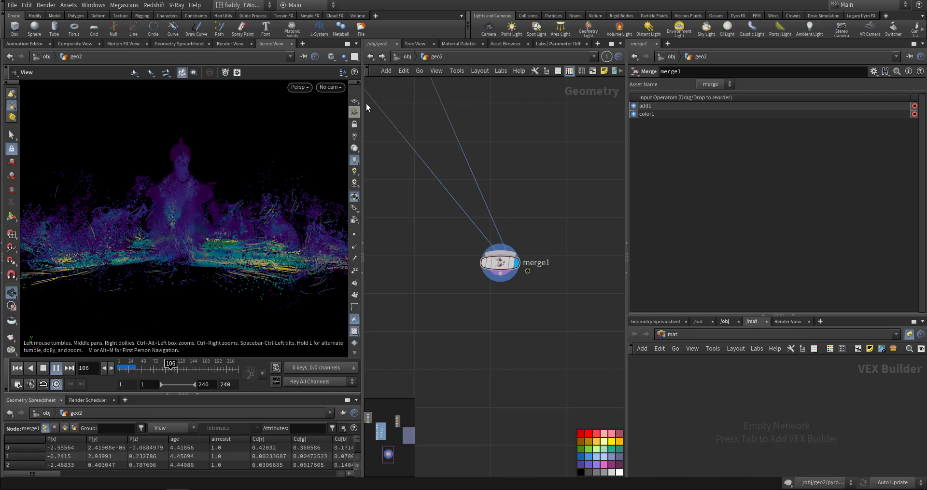
pyautogui.click(347, 43)
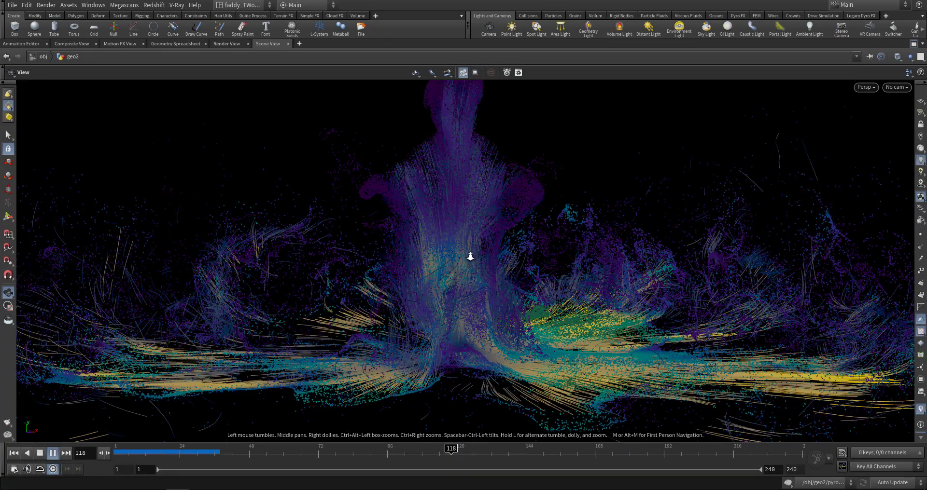
pyautogui.moveTo(470, 256); pyautogui.dragTo(335, 275, button='right')
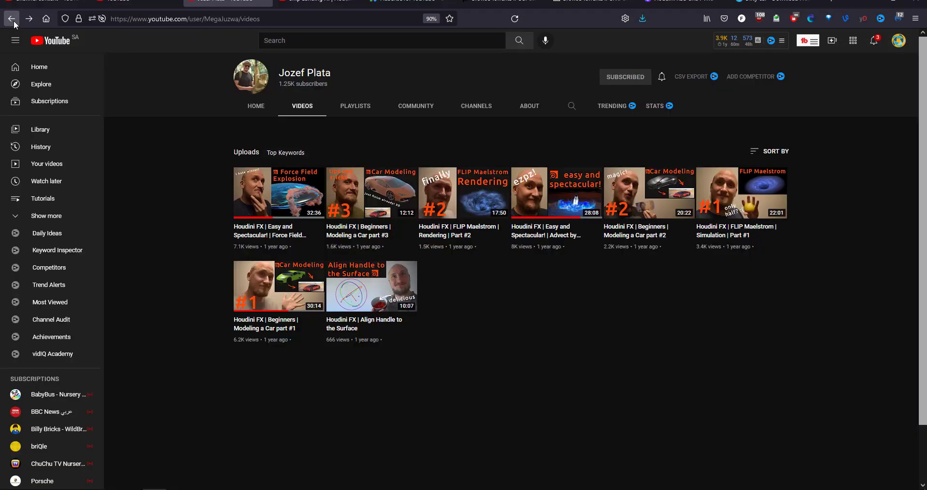
# In the web browser, return to the "Advect by Volumes" YouTube tutorial, pause the video and read its full description.
pyautogui.click(13, 21)
pyautogui.click(12, 20)
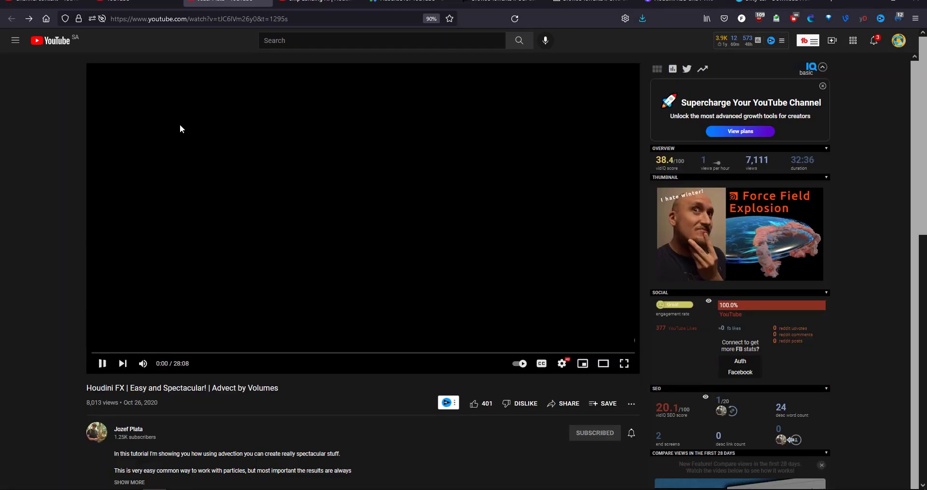
pyautogui.click(331, 299)
pyautogui.scroll(-4, 330, 298)
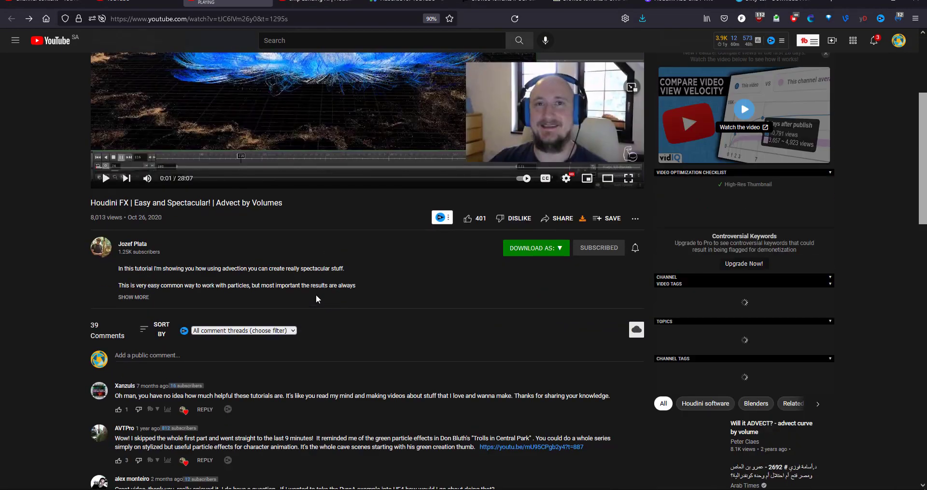
pyautogui.click(134, 298)
pyautogui.tripleClick(133, 271)
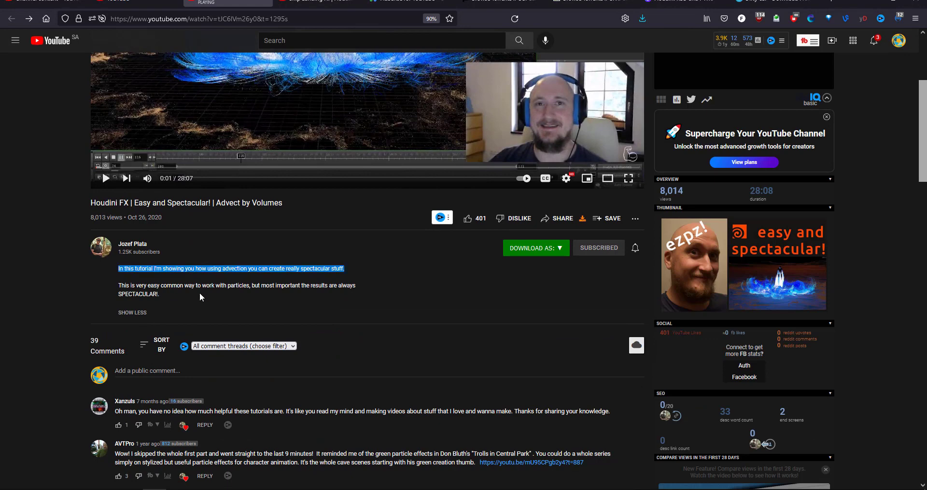
pyautogui.scroll(2, 313, 310)
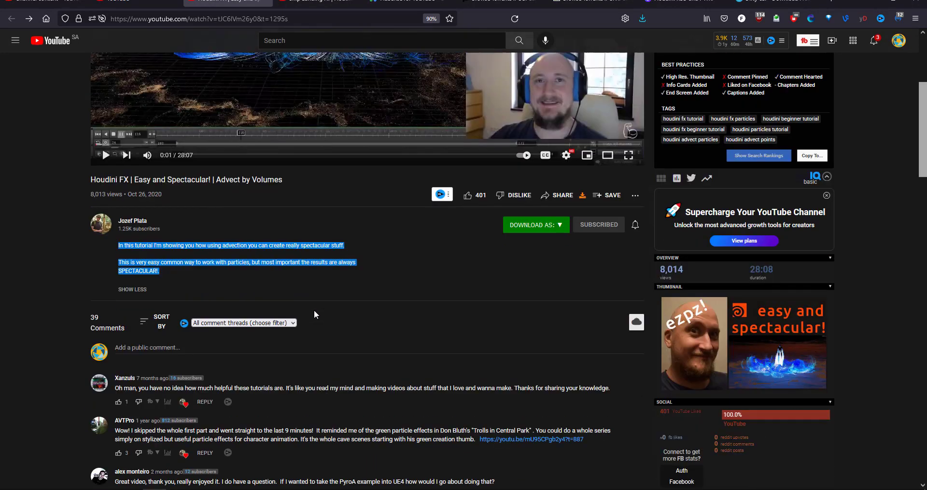
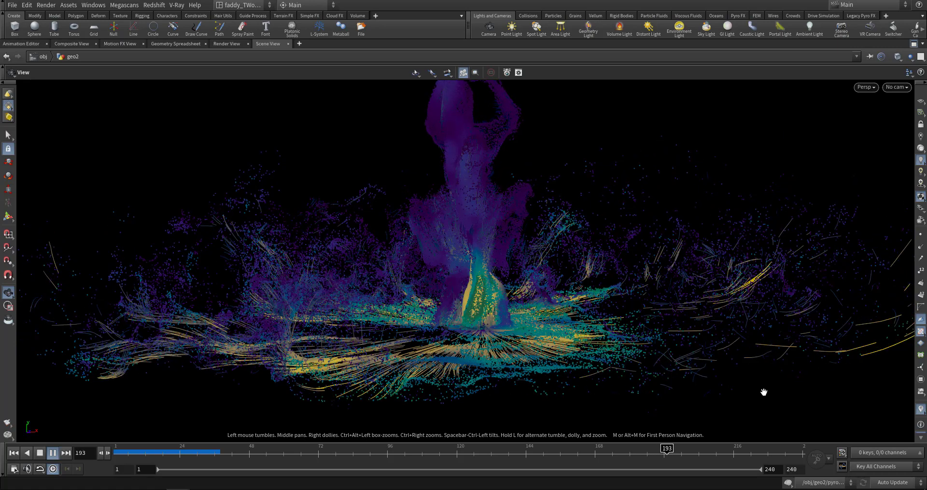
# Stop the viewport playback, switch to the MPlay Redshift window and play the rendered sequence, moving the render progress dialog aside.
pyautogui.click(40, 453)
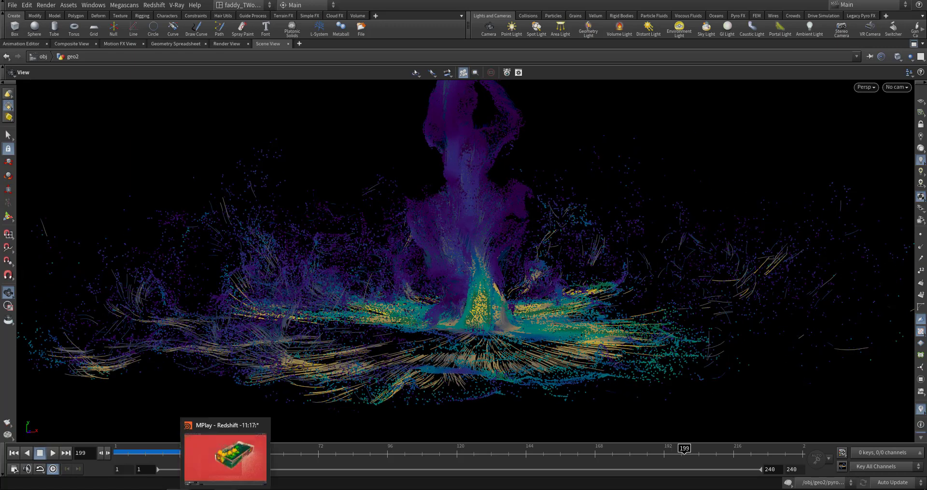
pyautogui.click(226, 458)
pyautogui.click(77, 410)
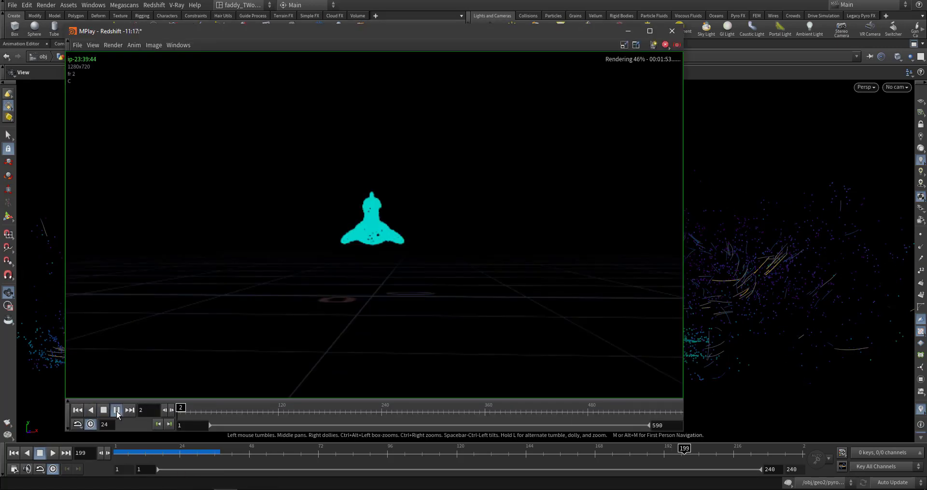
pyautogui.click(117, 410)
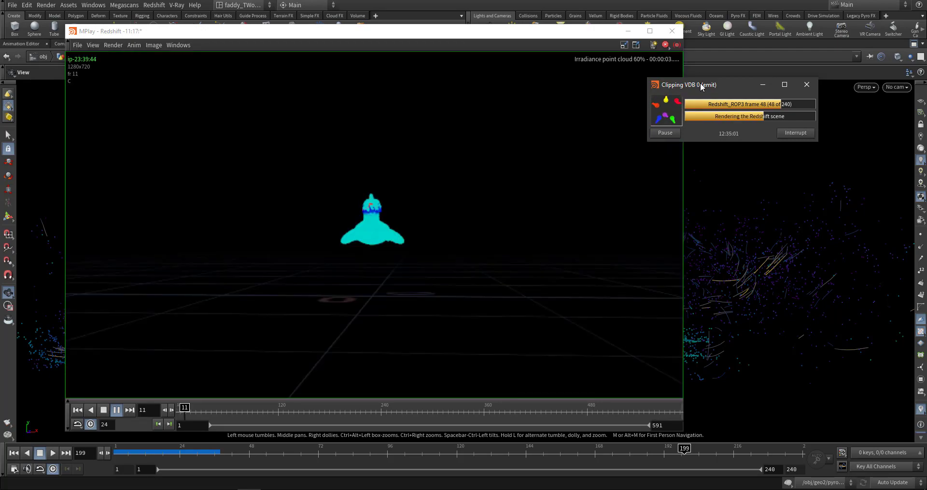
pyautogui.moveTo(701, 85); pyautogui.dragTo(926, 155)
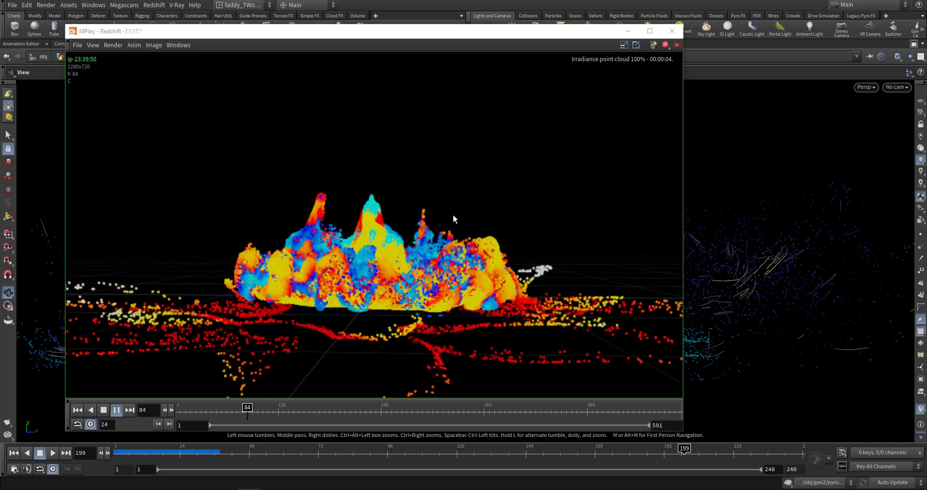